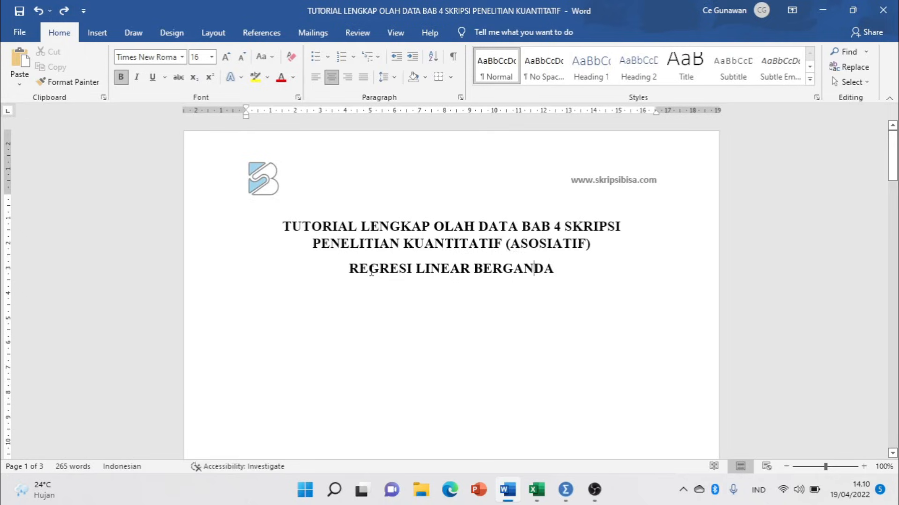
# Start a left-aligned list with '1.' on a new line below the REGRESI LINEAR BERGANDA heading.
pyautogui.moveTo(346, 270); pyautogui.dragTo(482, 286)
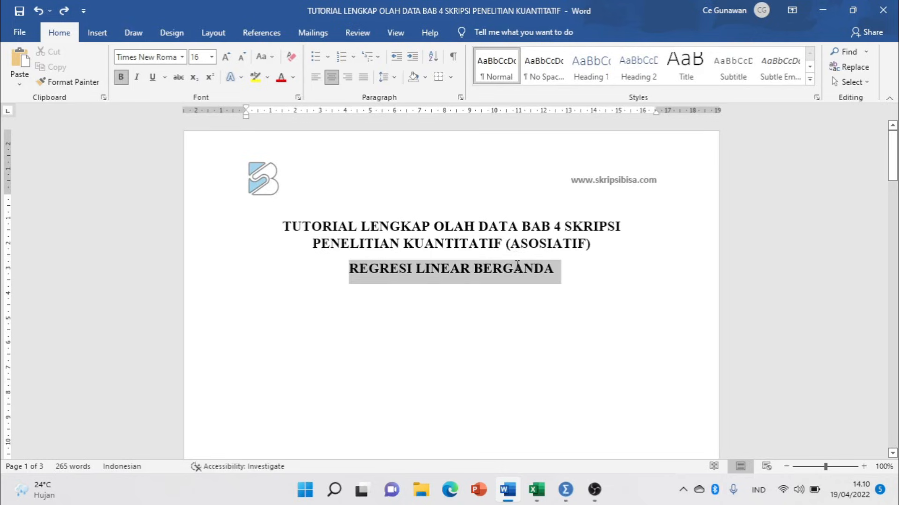
pyautogui.click(408, 305)
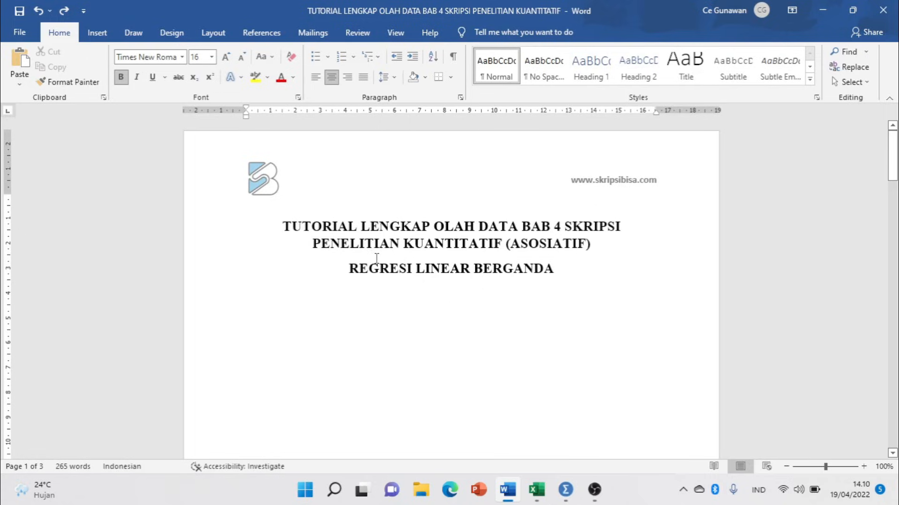
pyautogui.scroll(-1, 377, 258)
pyautogui.hotkey('ctrl', 'l')
pyautogui.press('Return')
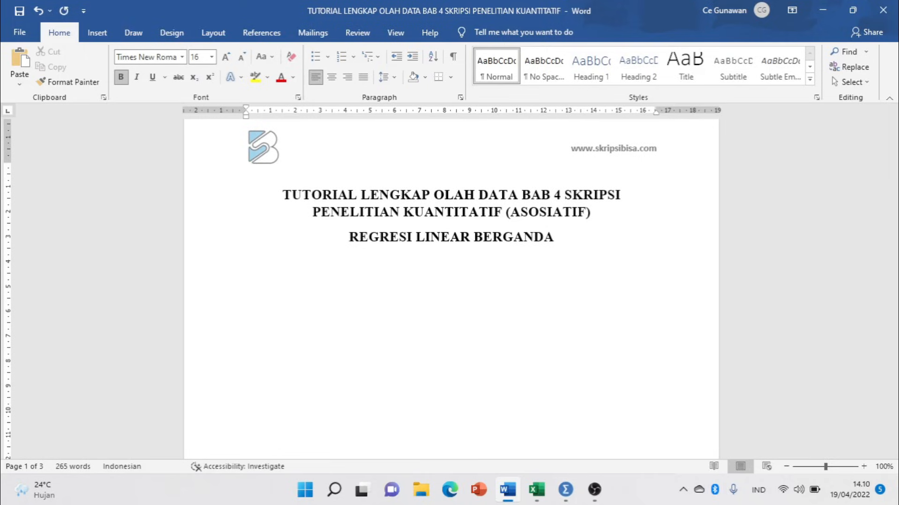
pyautogui.write('1.')
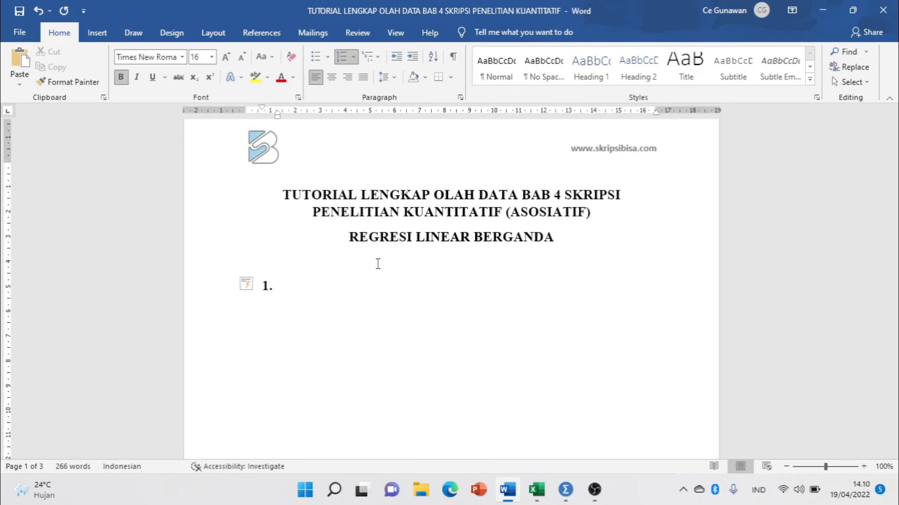
# Type list items 1 and 2: Uji Validitas dan Reliabilitas and Analisis Deskriptif.
pyautogui.hotkey('shift', 'Tab')
pyautogui.write('uji ')
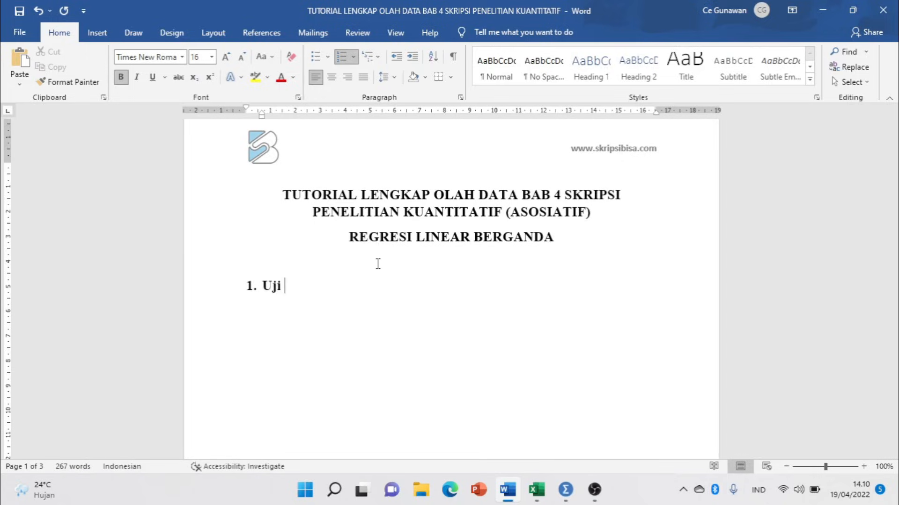
pyautogui.write('Vlidi')
pyautogui.press('BackSpace')
pyautogui.press('BackSpace')
pyautogui.press('BackSpace')
pyautogui.press('BackSpace')
pyautogui.write('aliditas dan ')
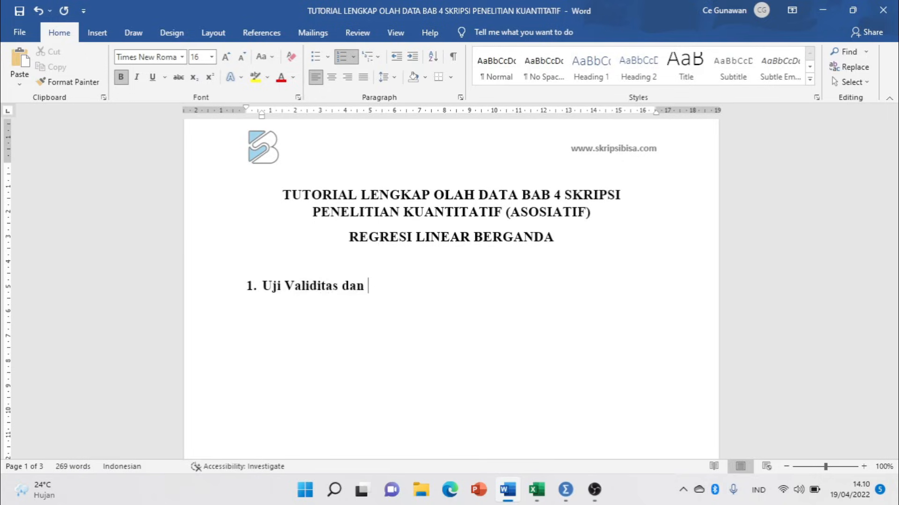
pyautogui.write('Reliabilitas')
pyautogui.press('Return')
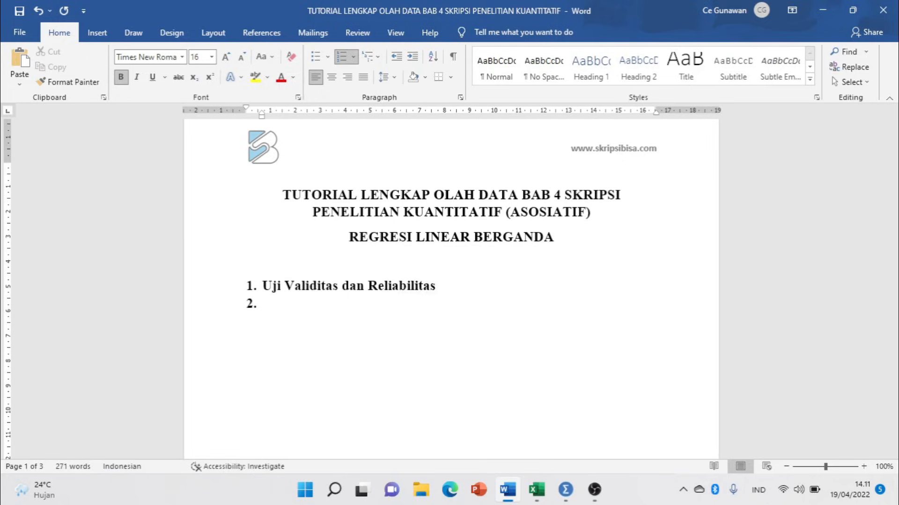
pyautogui.write('U')
pyautogui.press('BackSpace')
pyautogui.write('Analisis Des')
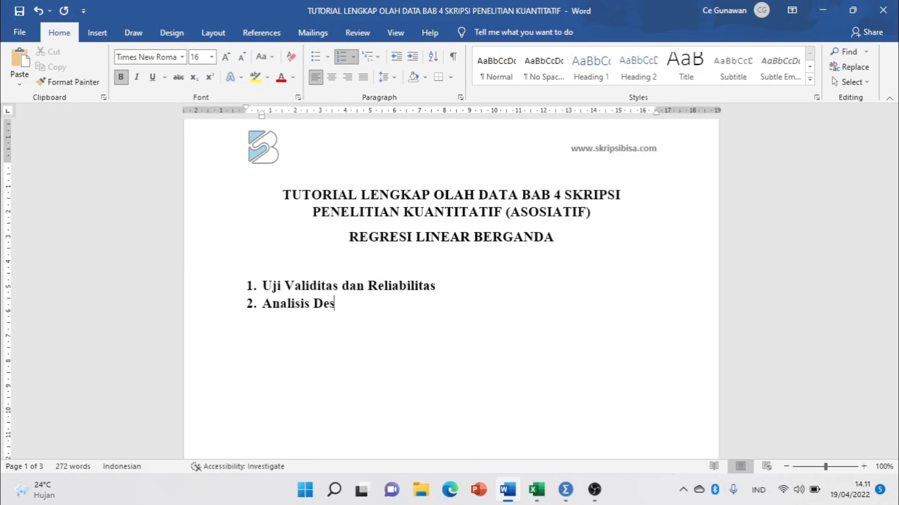
pyautogui.write('kriptif')
# Add list items 3 and 4: Uji Asumsi Klasik and Uji Regresi LInear Berganda.
pyautogui.press('Return')
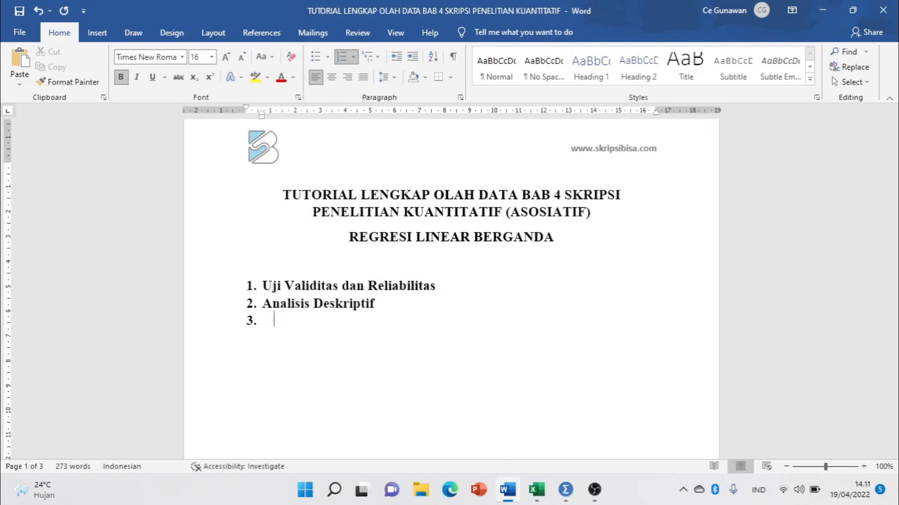
pyautogui.write('Uji Asumsi Kla')
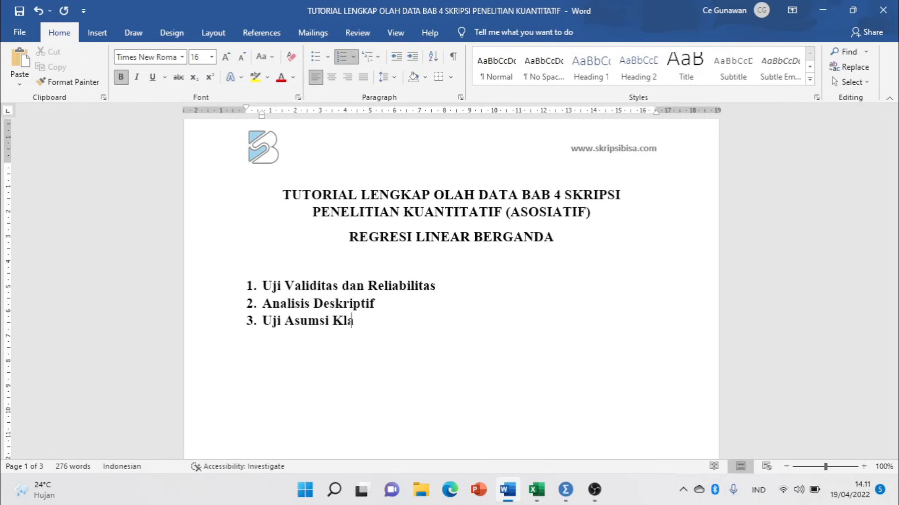
pyautogui.write('sik')
pyautogui.press('Return')
pyautogui.write('Uji Regre')
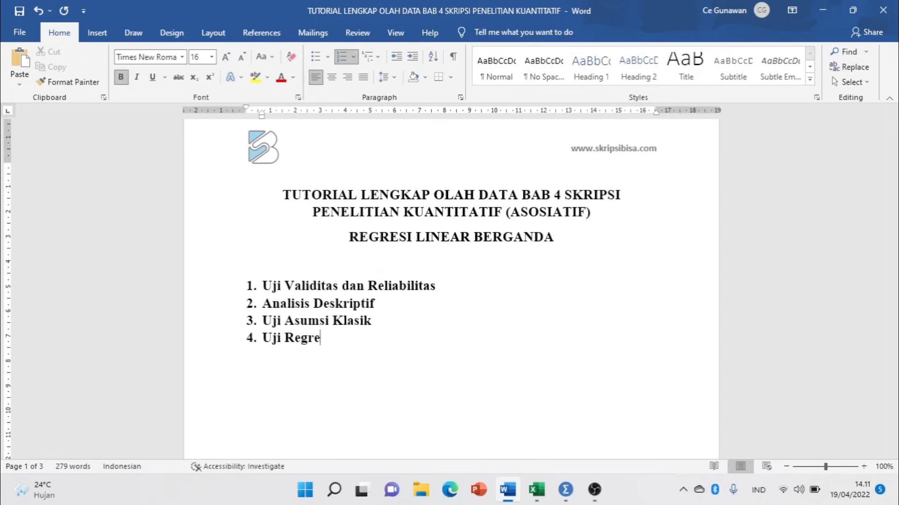
pyautogui.write('si LInear Berganda')
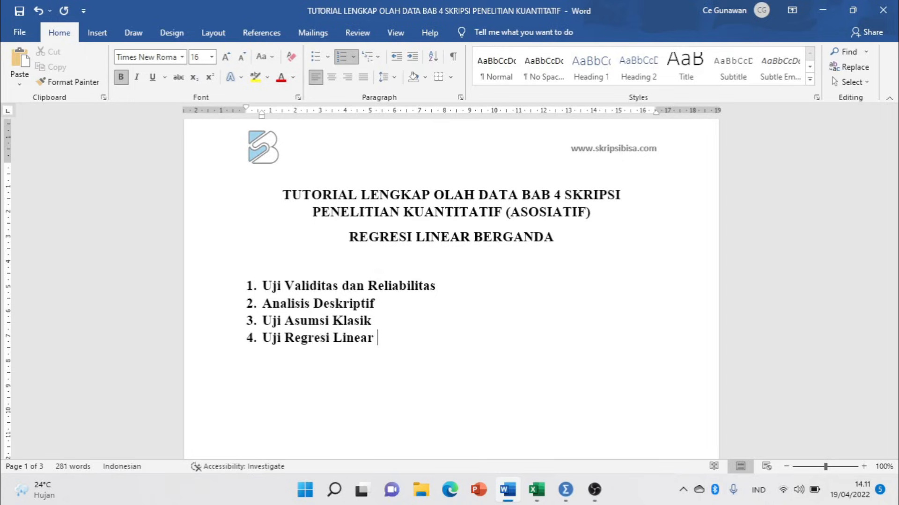
# Add unnumbered lines 'Uji Hipotesi (Uji t dan Ujif)' and 'Koefisien determinasi' below the list.
pyautogui.press('Return')
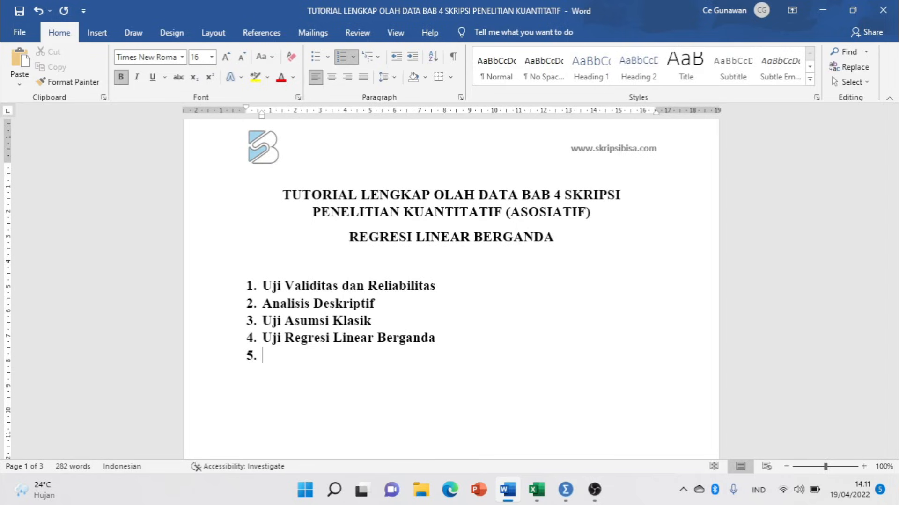
pyautogui.press('BackSpace')
pyautogui.write('Uji Hipoter')
pyautogui.press('BackSpace')
pyautogui.write('si ')
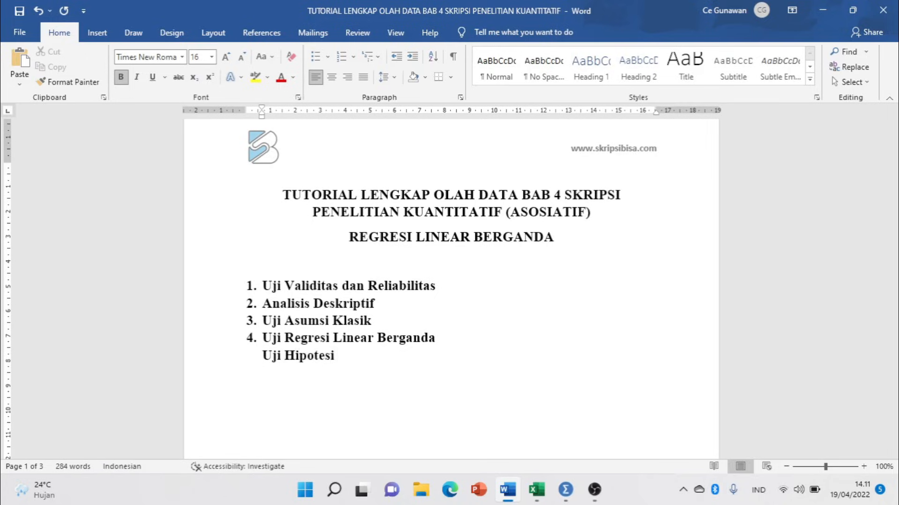
pyautogui.write('(Uji t dan Uj')
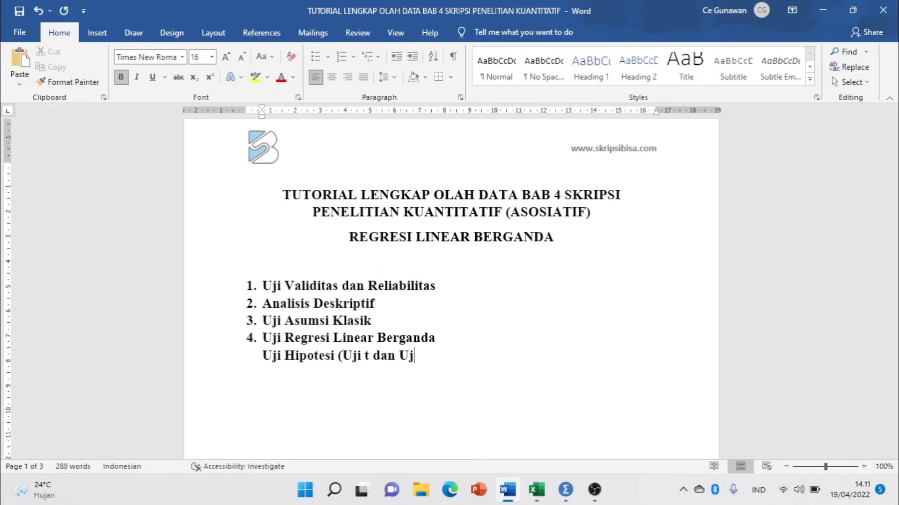
pyautogui.write('if)')
pyautogui.press('Return')
pyautogui.write('Koefisien determinasi')
pyautogui.press('Return')
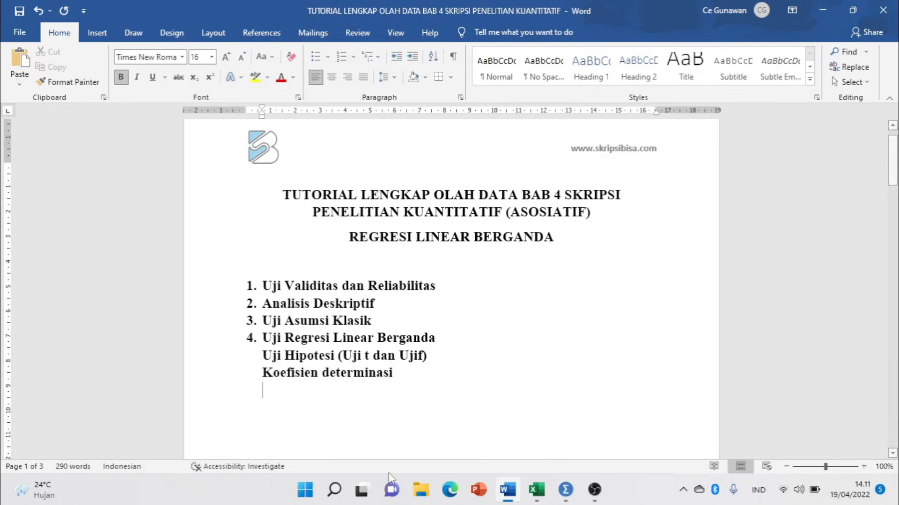
# Highlight the OLAH DATA BAB 4 SKRIPSI title and the list items to review the outline.
pyautogui.moveTo(436, 195); pyautogui.dragTo(574, 199)
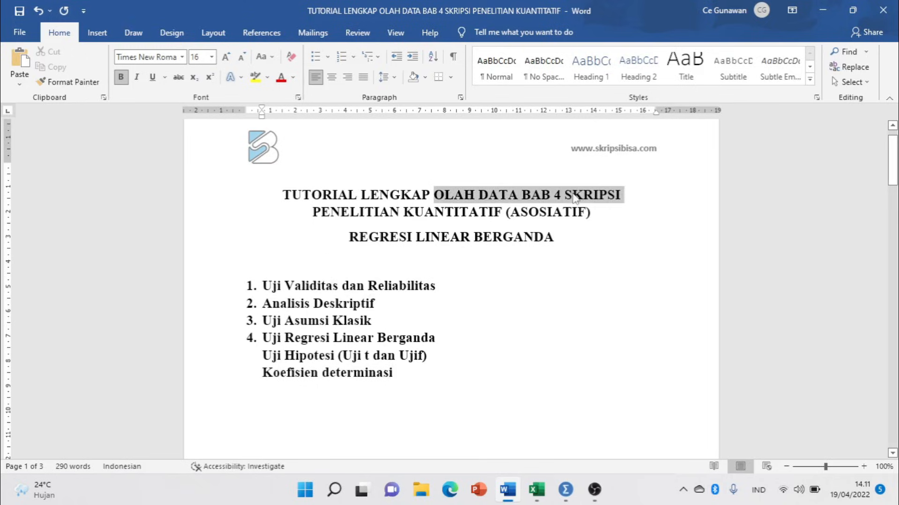
pyautogui.click(440, 237)
pyautogui.moveTo(263, 284); pyautogui.dragTo(401, 377)
pyautogui.click(365, 418)
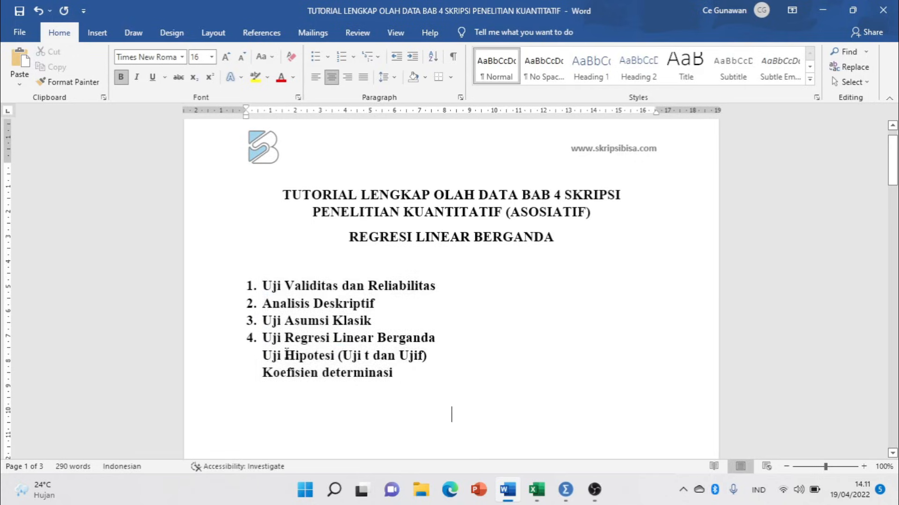
pyautogui.click(217, 287)
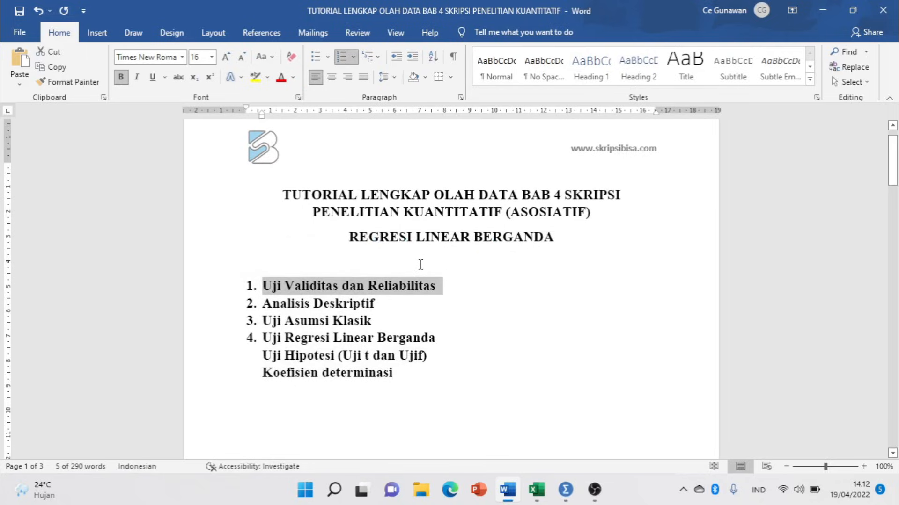
pyautogui.click(421, 265)
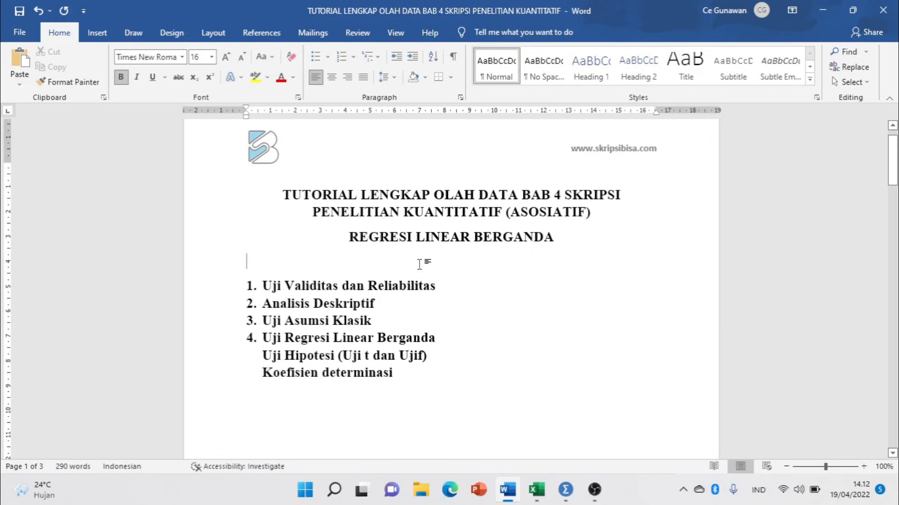
pyautogui.click(228, 289)
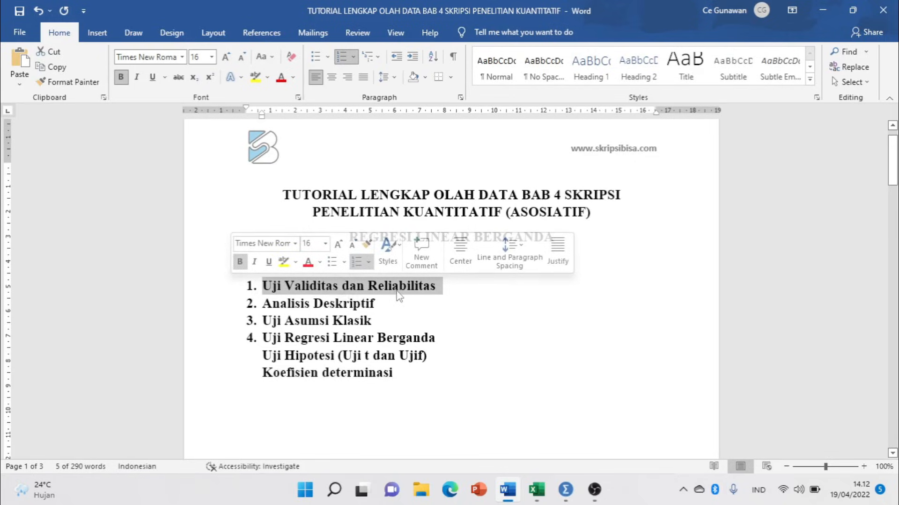
pyautogui.click(295, 304)
pyautogui.moveTo(262, 305); pyautogui.dragTo(399, 374)
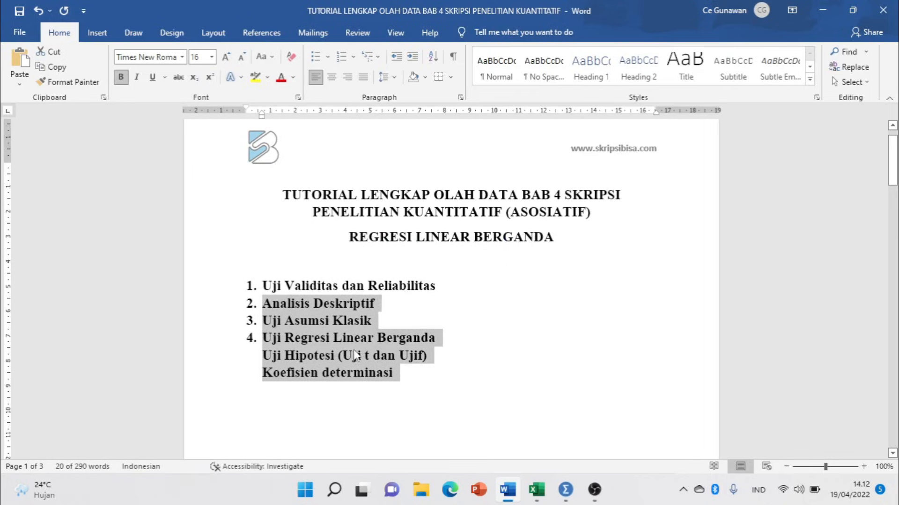
# Add the missing 's' so the line reads Uji Hipotesis (Uji t dan Ujif).
pyautogui.click(336, 356)
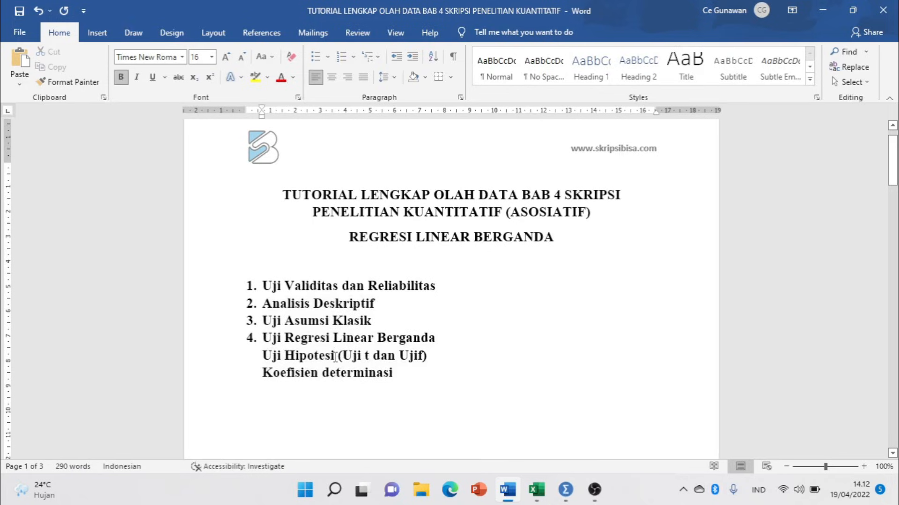
pyautogui.write('s')
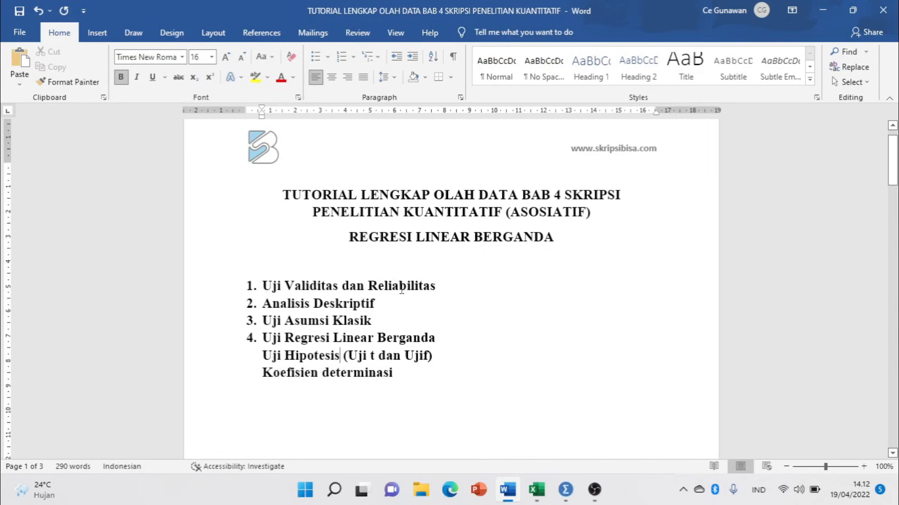
pyautogui.scroll(-1, 405, 276)
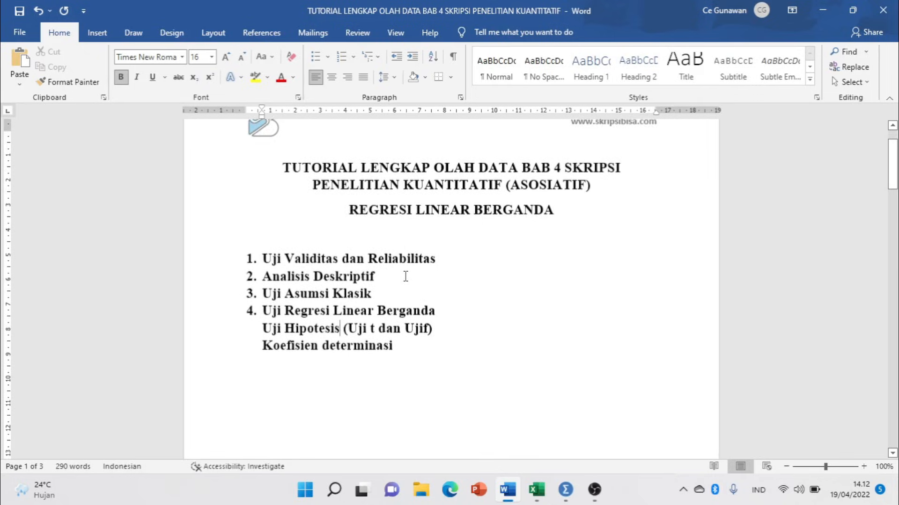
# Close SPSS, declining to save both the output and the Untitled1 dataset.
pyautogui.moveTo(565, 489)
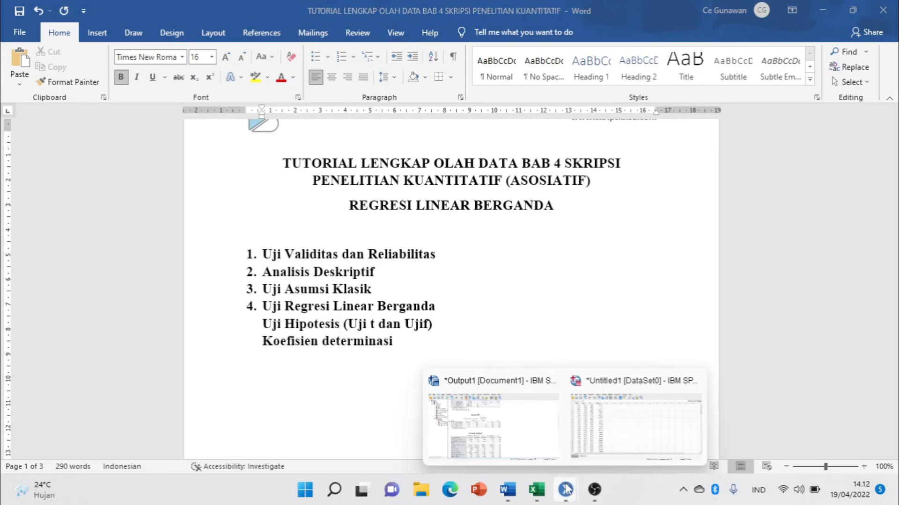
pyautogui.click(610, 426)
pyautogui.click(887, 9)
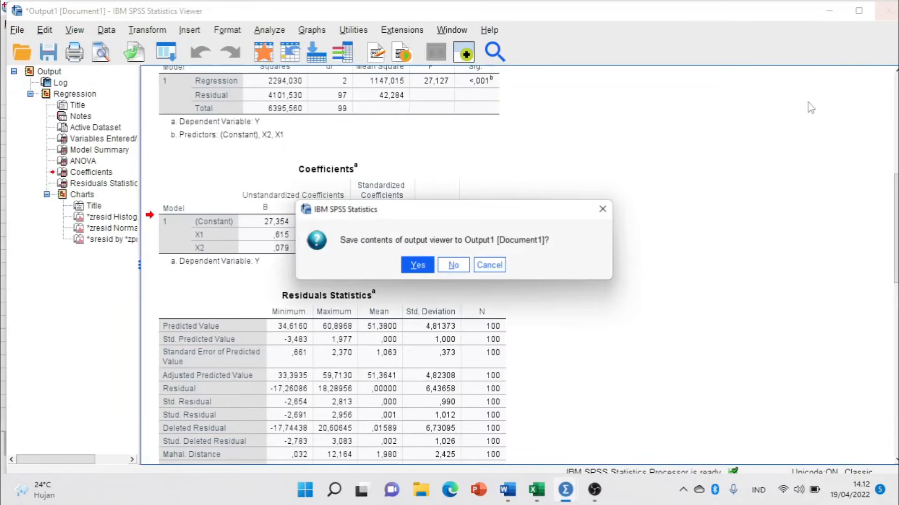
pyautogui.click(454, 266)
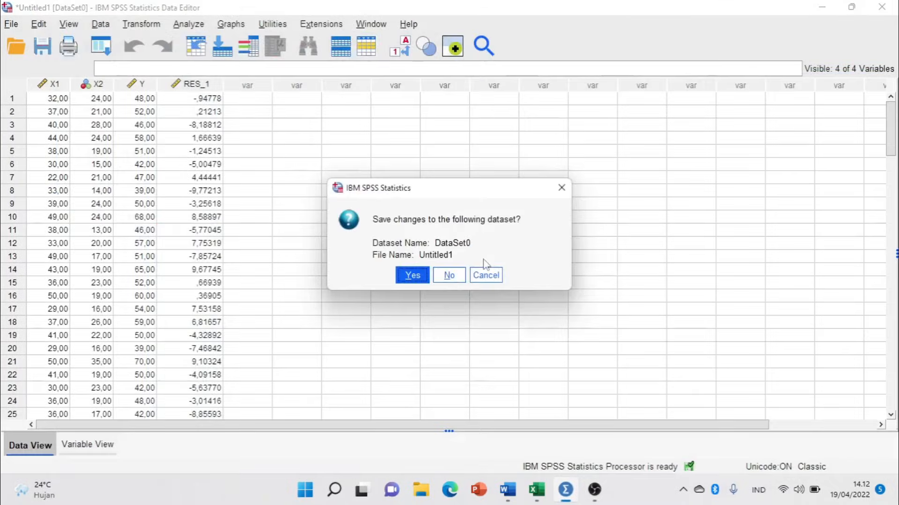
pyautogui.click(453, 277)
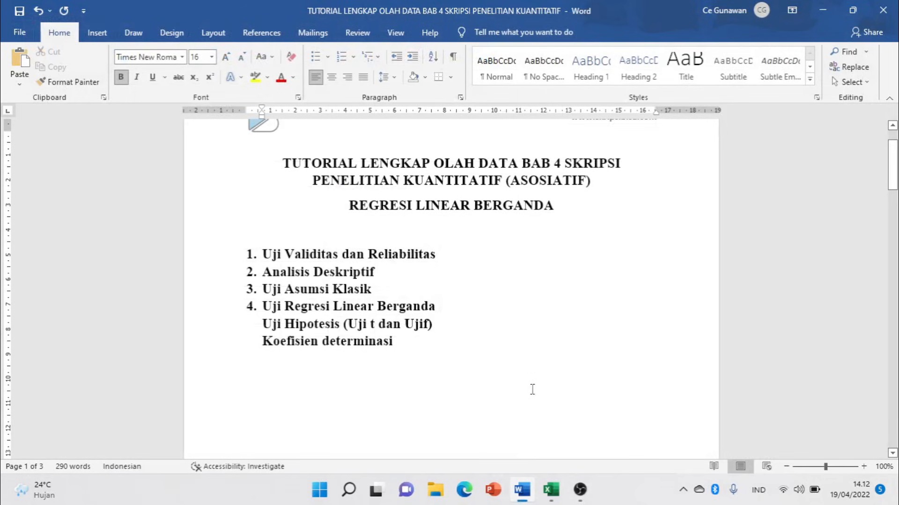
# Scroll past the validity paragraph in Word, then switch to the Data Latihan workbook in Excel.
pyautogui.moveTo(892, 168); pyautogui.dragTo(893, 267)
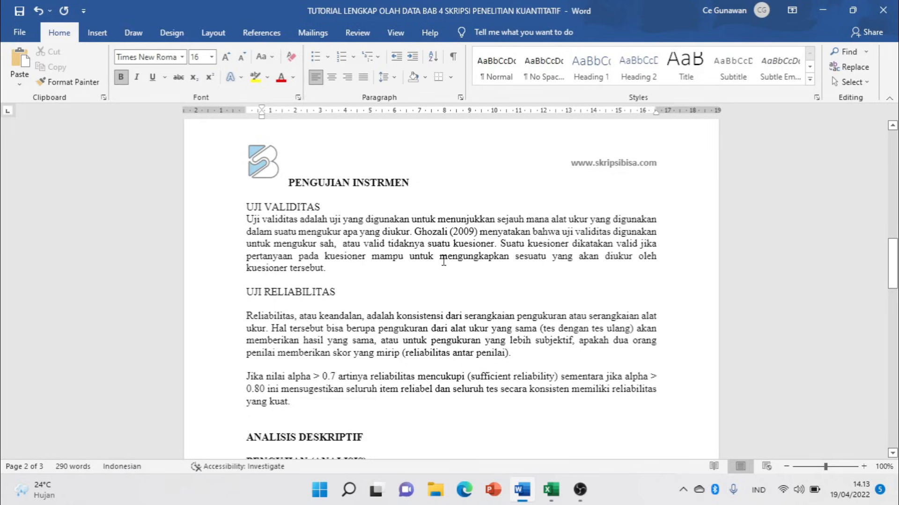
pyautogui.click(352, 273)
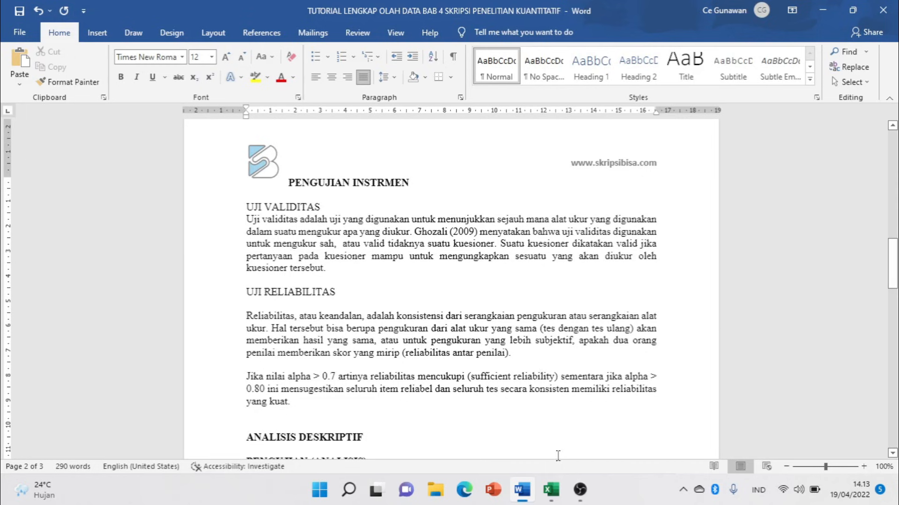
pyautogui.click(552, 494)
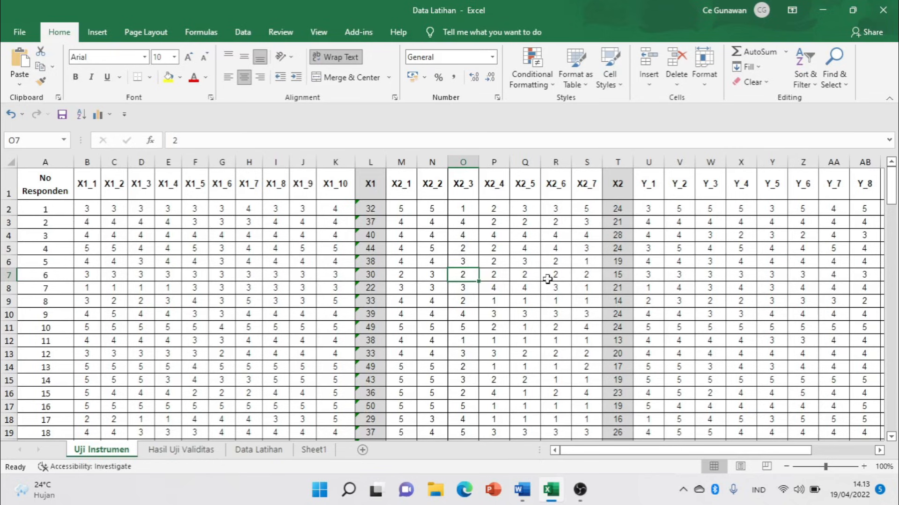
pyautogui.scroll(-5, 186, 245)
pyautogui.scroll(5, 188, 247)
pyautogui.scroll(-2, 187, 247)
pyautogui.scroll(2, 187, 247)
pyautogui.scroll(-1, 198, 227)
pyautogui.scroll(-1, 197, 227)
pyautogui.scroll(1, 195, 232)
pyautogui.scroll(-1, 184, 243)
pyautogui.scroll(-1, 183, 243)
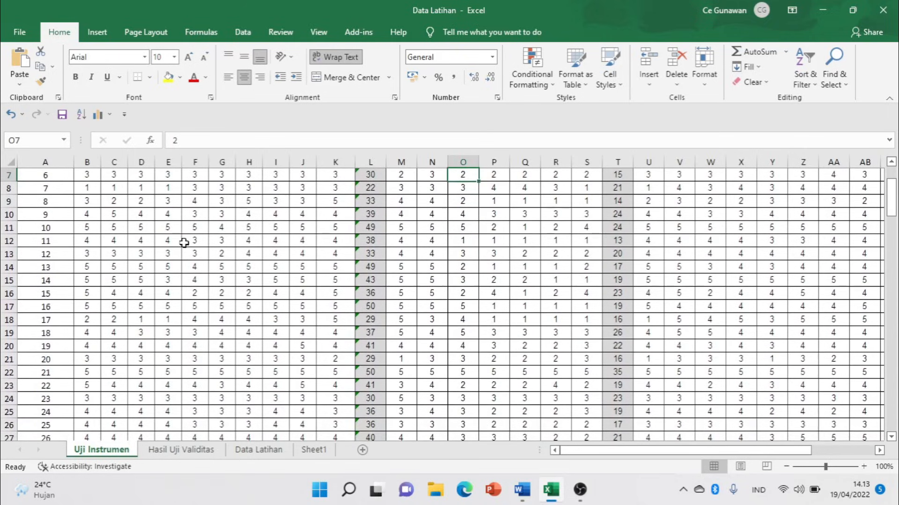
pyautogui.scroll(-2, 180, 244)
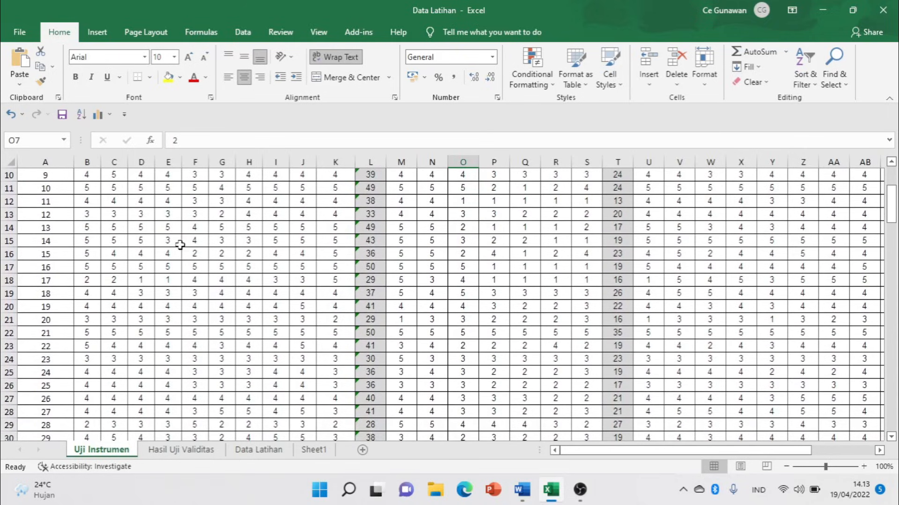
pyautogui.scroll(1, 181, 245)
pyautogui.scroll(3, 181, 245)
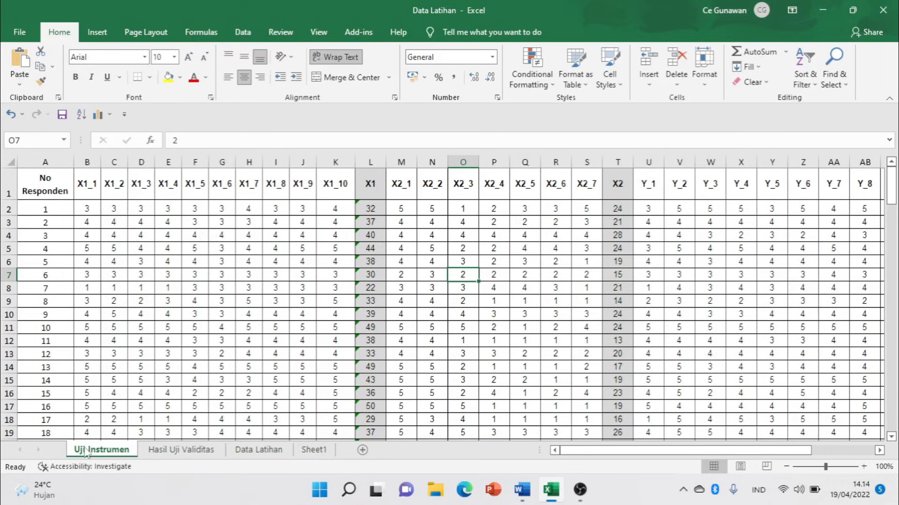
# Copy the Uji Instrumen sheet into a new workbook, Book2, with Create a copy ticked.
pyautogui.rightClick(110, 453)
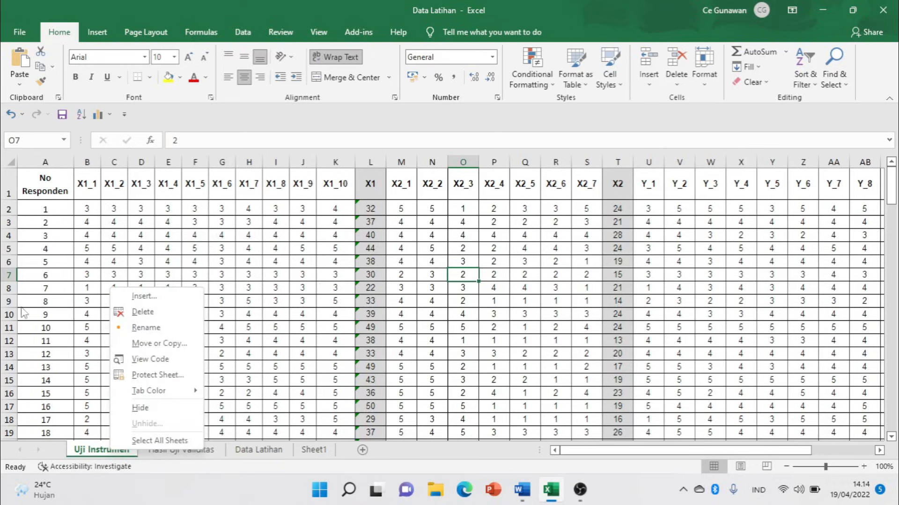
pyautogui.press('Escape')
pyautogui.rightClick(87, 454)
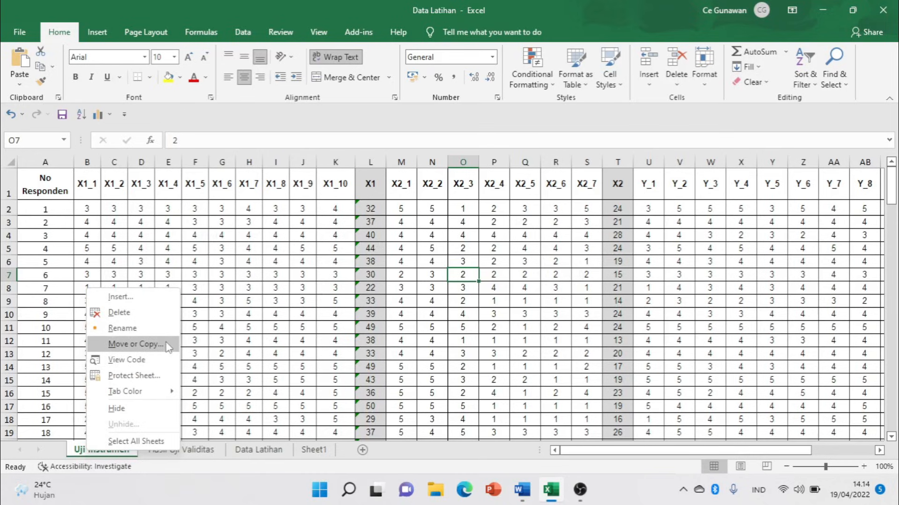
pyautogui.click(133, 344)
pyautogui.click(105, 411)
pyautogui.click(211, 310)
pyautogui.click(188, 322)
pyautogui.click(192, 444)
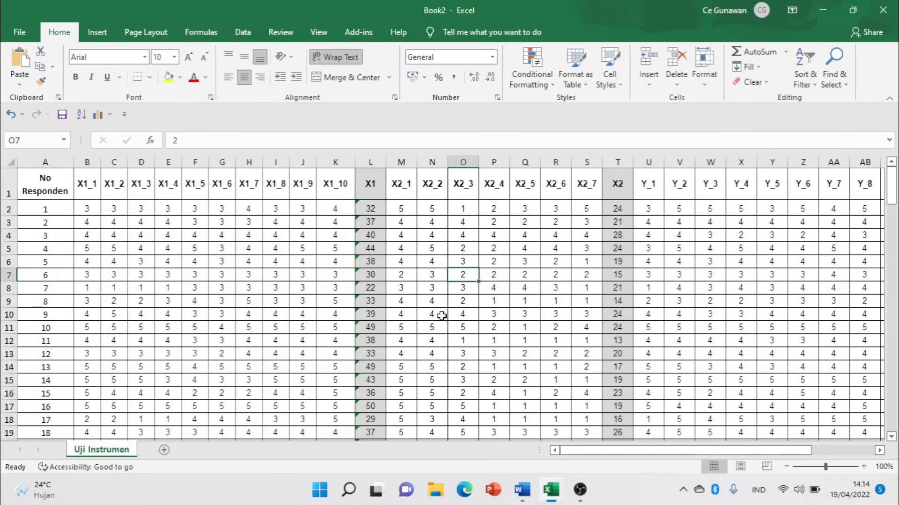
pyautogui.scroll(-7, 471, 297)
pyautogui.scroll(5, 471, 298)
pyautogui.scroll(2, 471, 298)
# Delete column A, the No Responden column.
pyautogui.rightClick(57, 162)
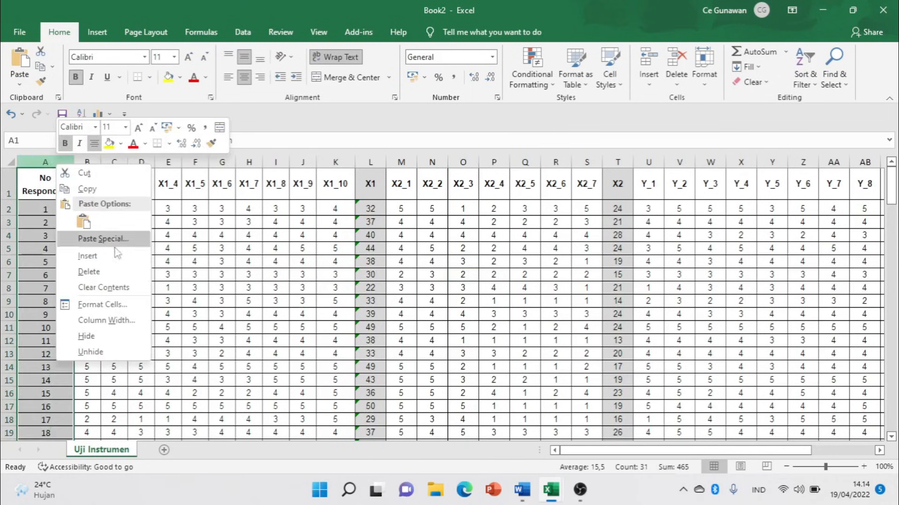
pyautogui.click(111, 270)
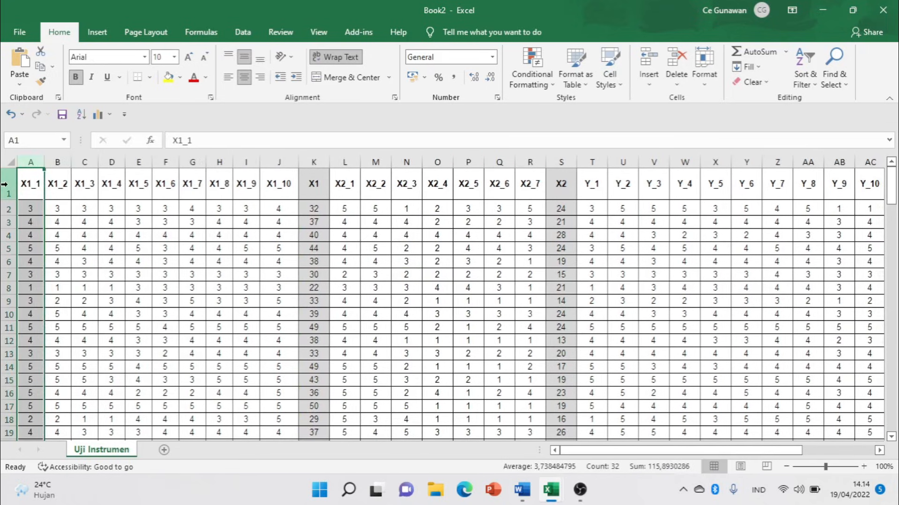
pyautogui.click(4, 184)
pyautogui.click(81, 222)
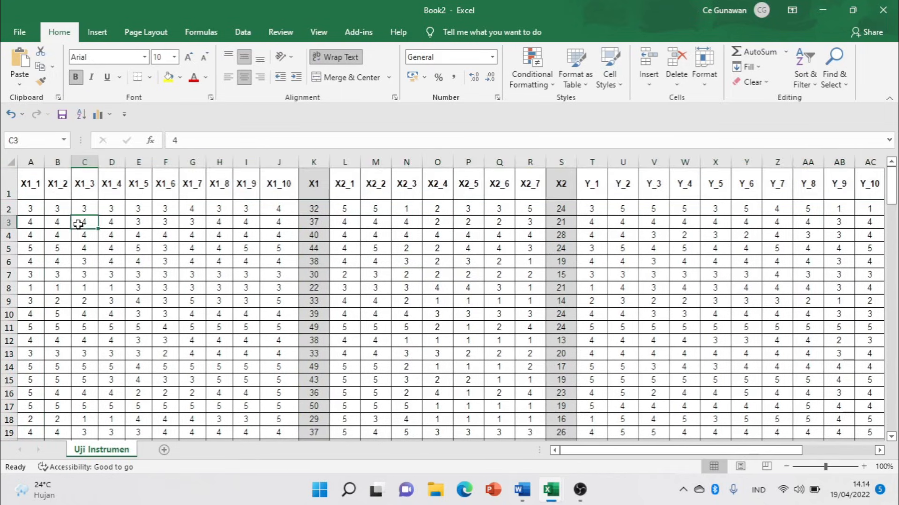
pyautogui.click(28, 209)
# Delete rows 32–33 holding the item validity values below the data.
pyautogui.scroll(-6, 201, 234)
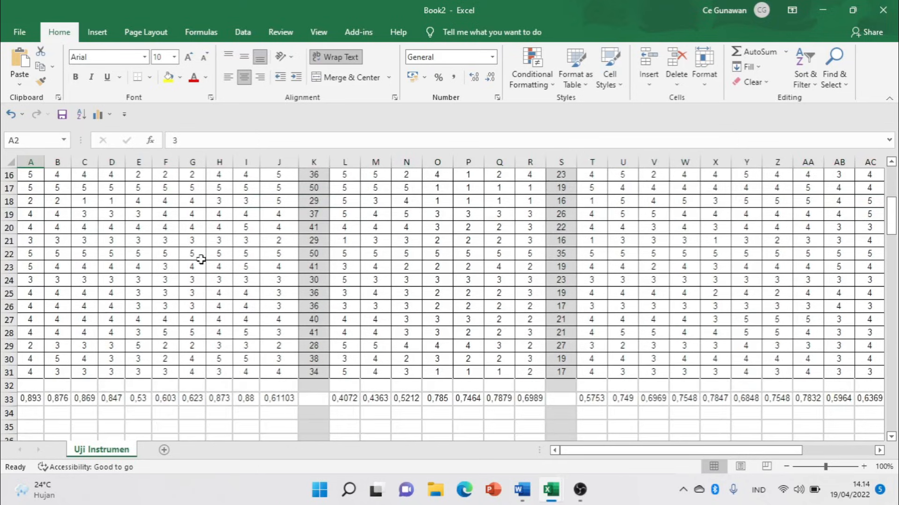
pyautogui.moveTo(9, 346); pyautogui.dragTo(9, 359)
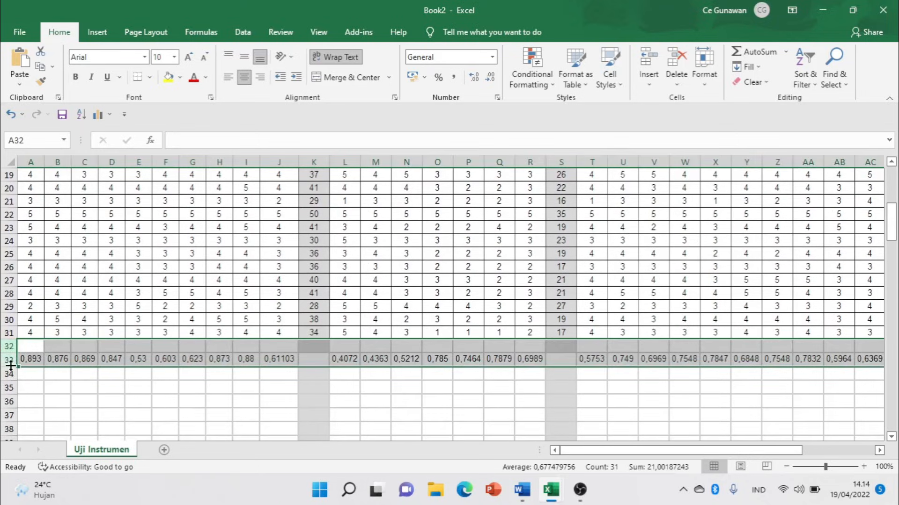
pyautogui.rightClick(10, 360)
pyautogui.click(61, 276)
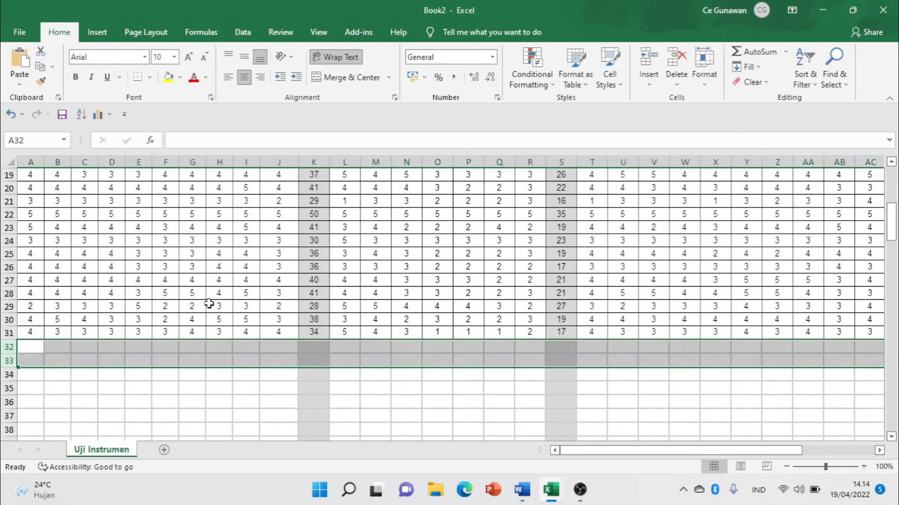
pyautogui.scroll(6, 213, 300)
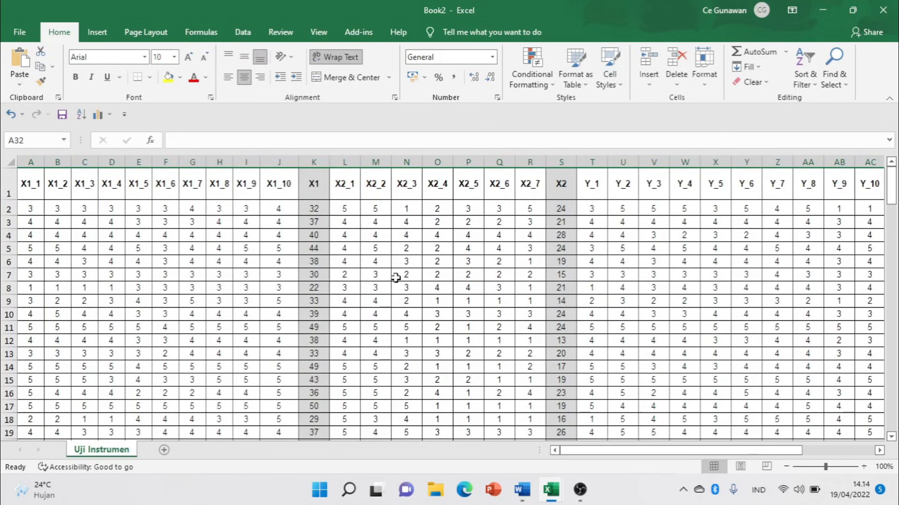
# Check the X1_1, X1_10, X1, X2_7 and X2 headings in the remaining columns.
pyautogui.click(33, 188)
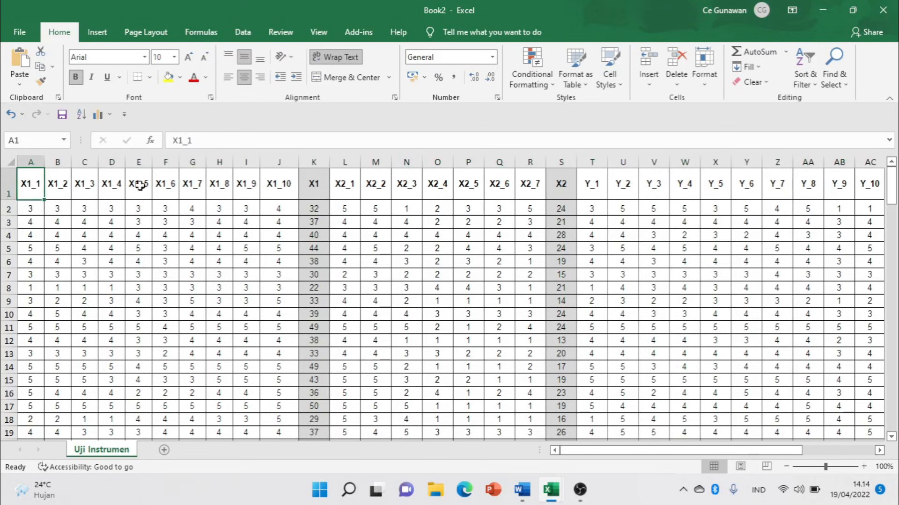
pyautogui.click(272, 183)
pyautogui.click(313, 183)
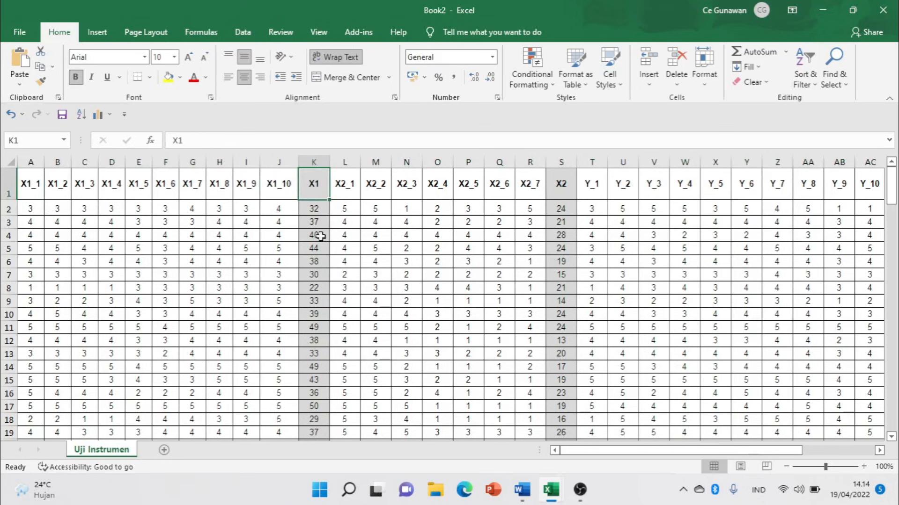
pyautogui.click(533, 192)
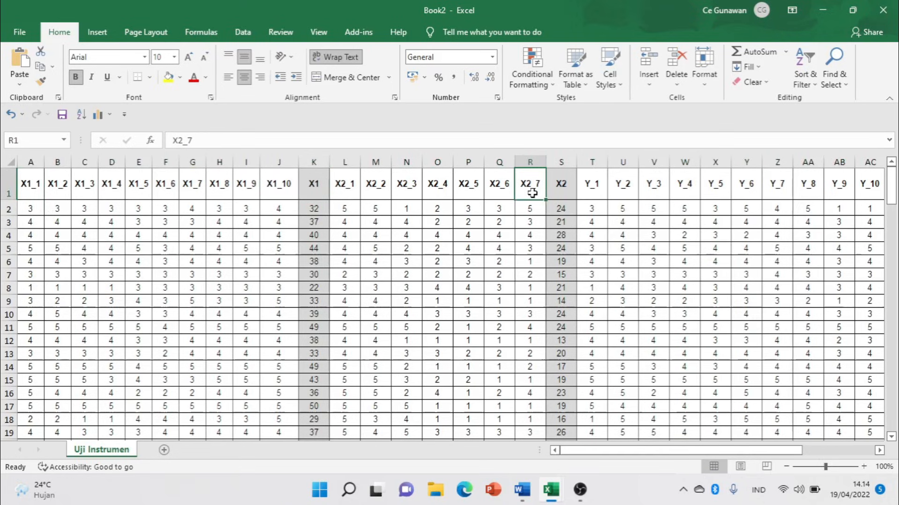
pyautogui.click(560, 183)
pyautogui.moveTo(648, 454); pyautogui.dragTo(765, 452)
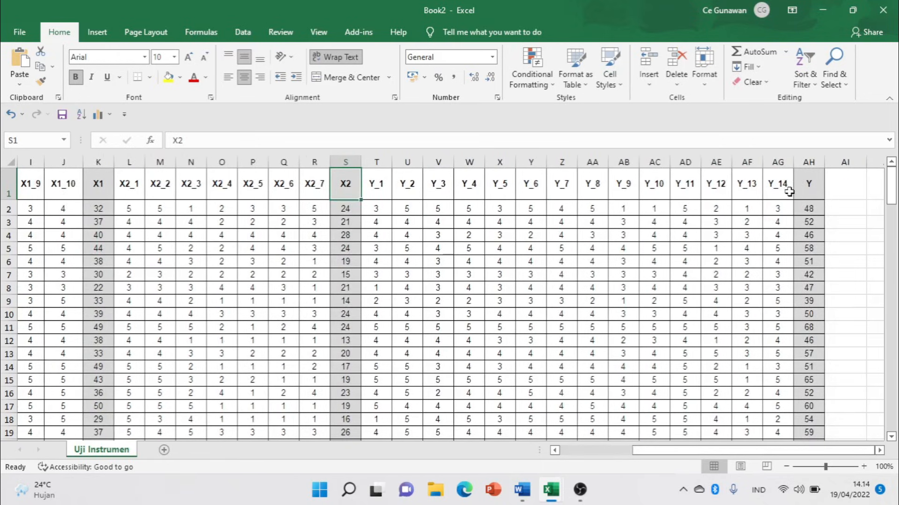
pyautogui.moveTo(721, 456); pyautogui.dragTo(627, 476)
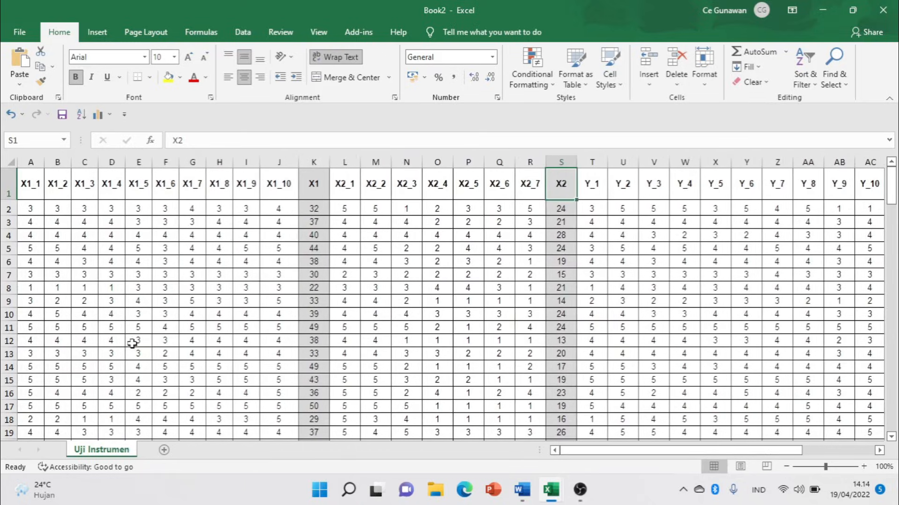
# Try saving Book2 to the Contoh Kasus Skripsi Regresi Berganda folder and dismiss the unreachable-folder error.
pyautogui.click(29, 37)
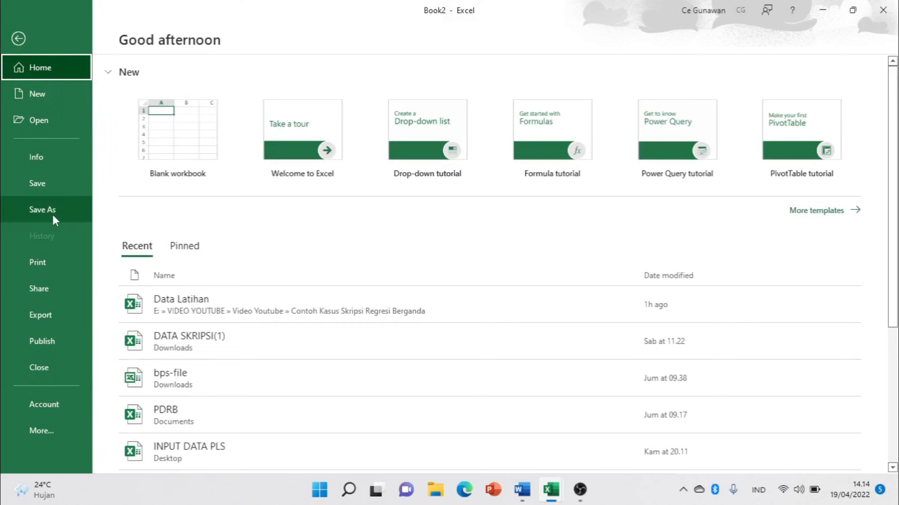
pyautogui.click(53, 214)
pyautogui.click(450, 159)
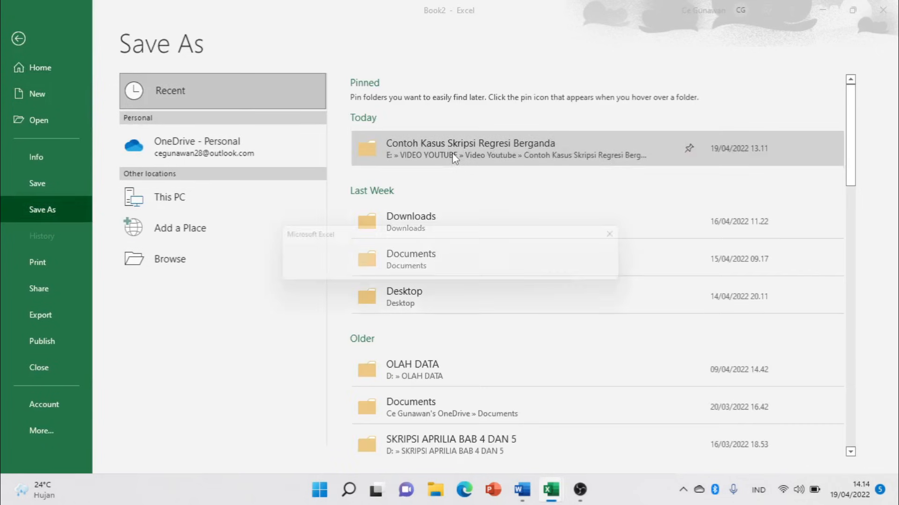
pyautogui.press('Return')
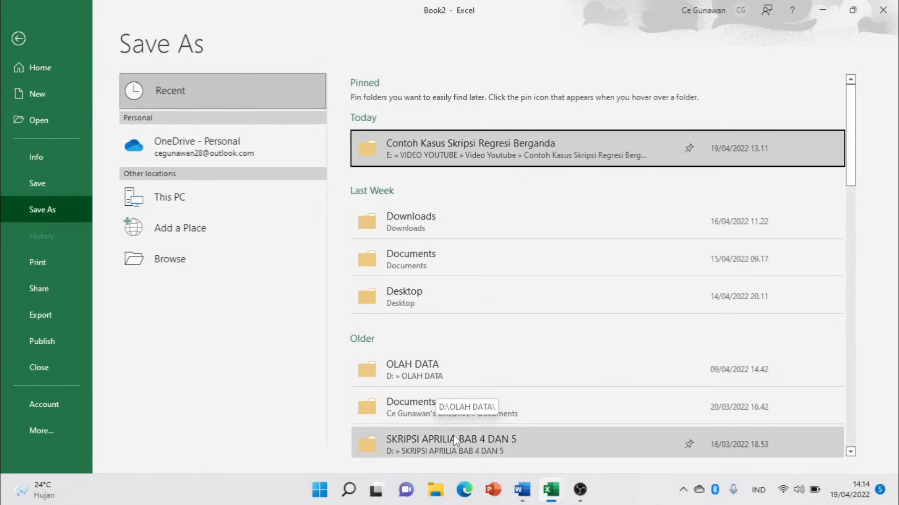
# Browse to the TUTORIAL OLAH DATA BAB 4 folder on New Volume (D:).
pyautogui.click(181, 197)
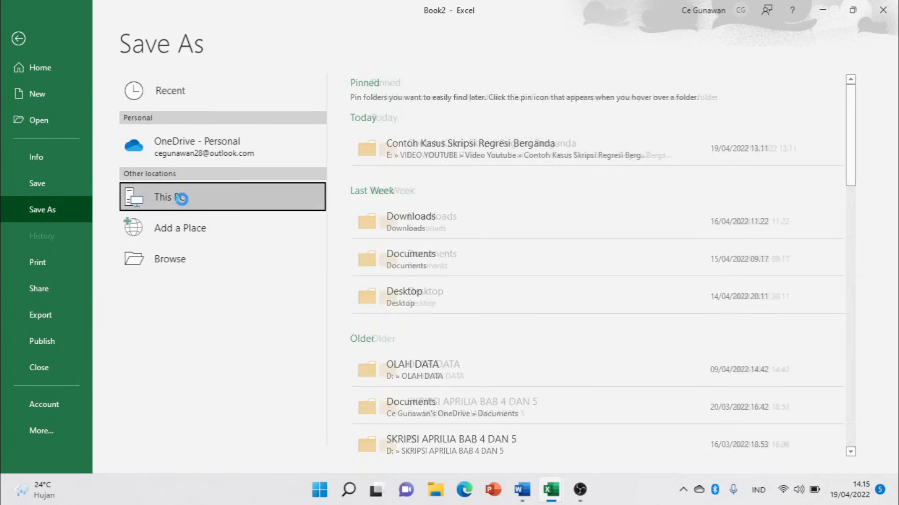
pyautogui.click(241, 209)
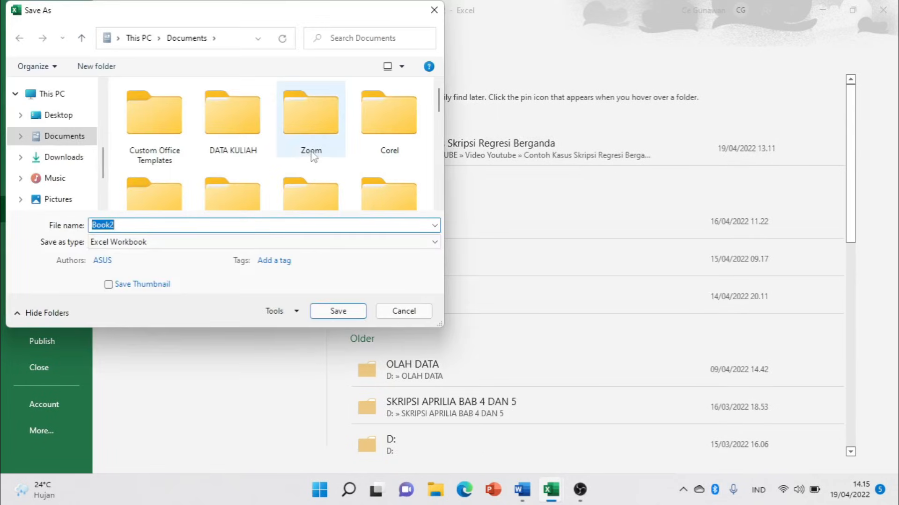
pyautogui.scroll(-3, 305, 157)
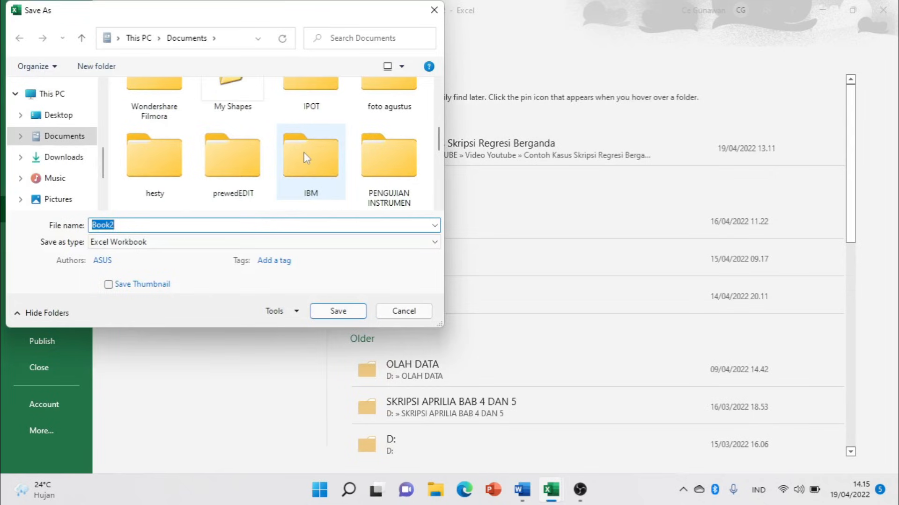
pyautogui.scroll(-1, 303, 153)
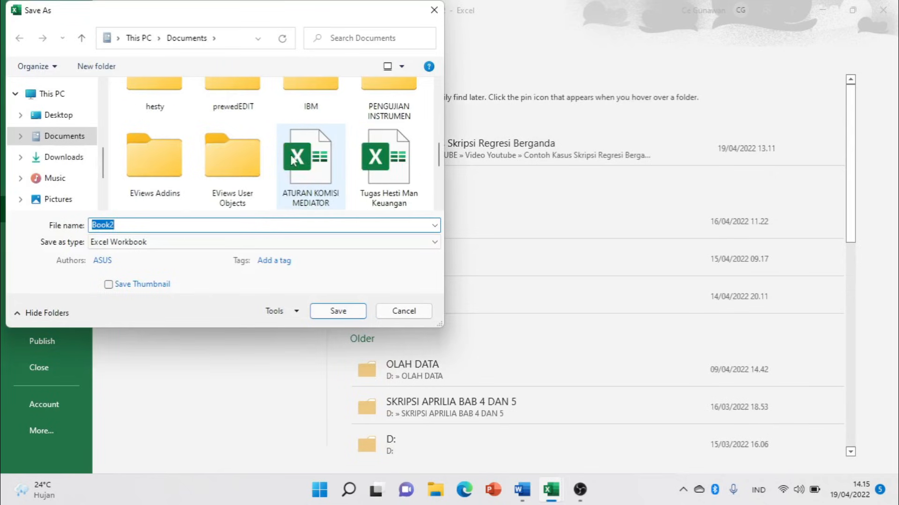
pyautogui.scroll(3, 290, 154)
pyautogui.click(354, 147)
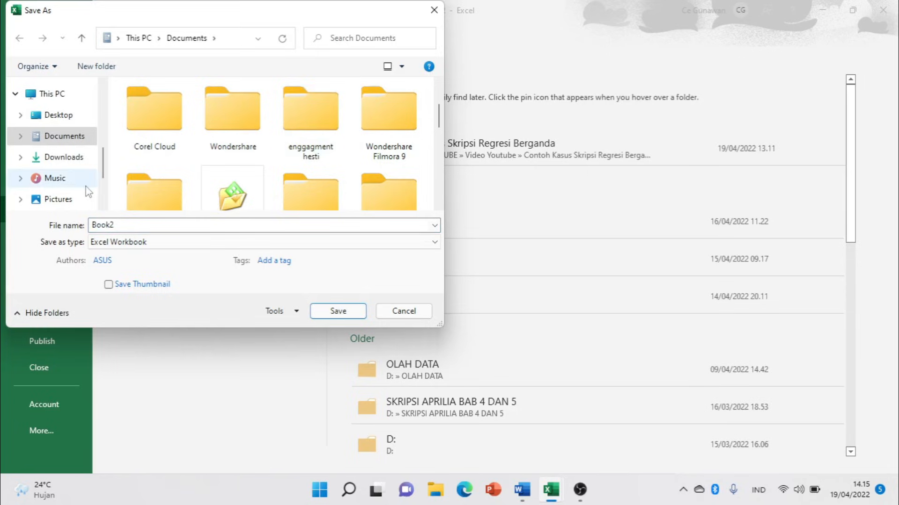
pyautogui.scroll(-2, 91, 191)
pyautogui.scroll(-2, 66, 196)
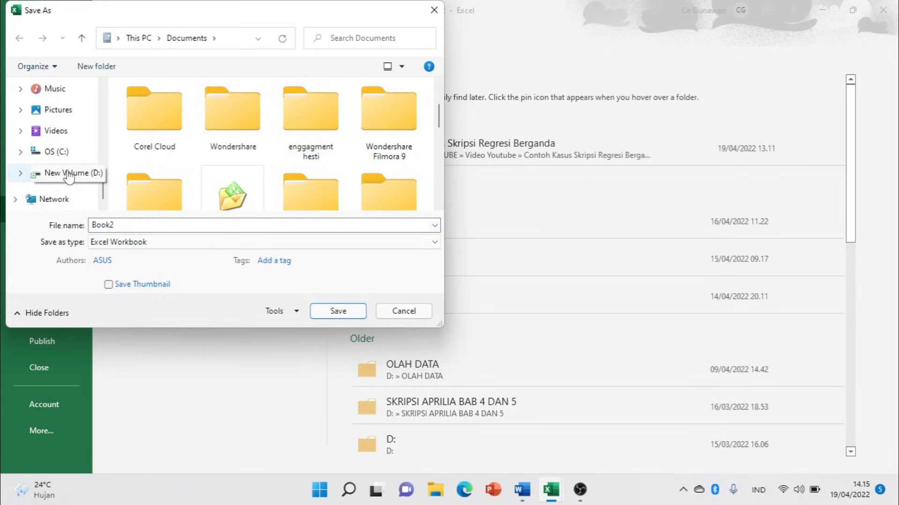
pyautogui.click(69, 177)
pyautogui.click(257, 133)
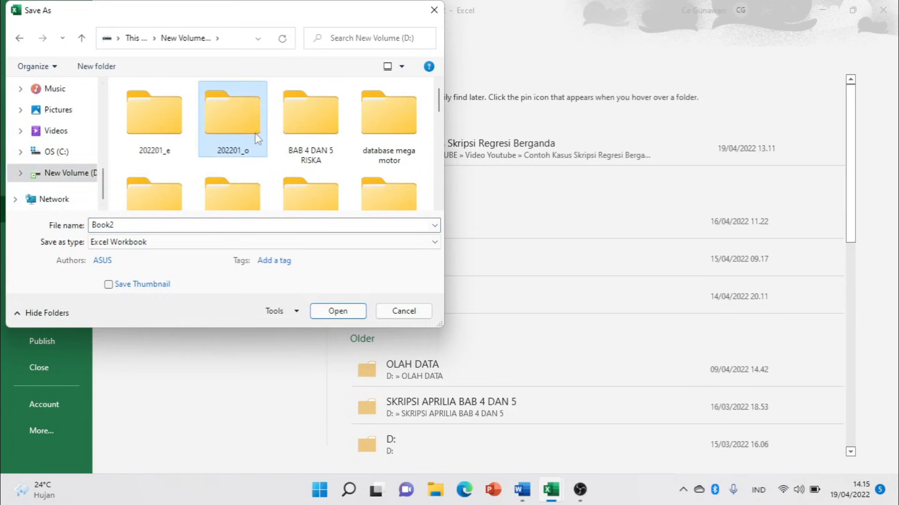
pyautogui.scroll(-5, 257, 139)
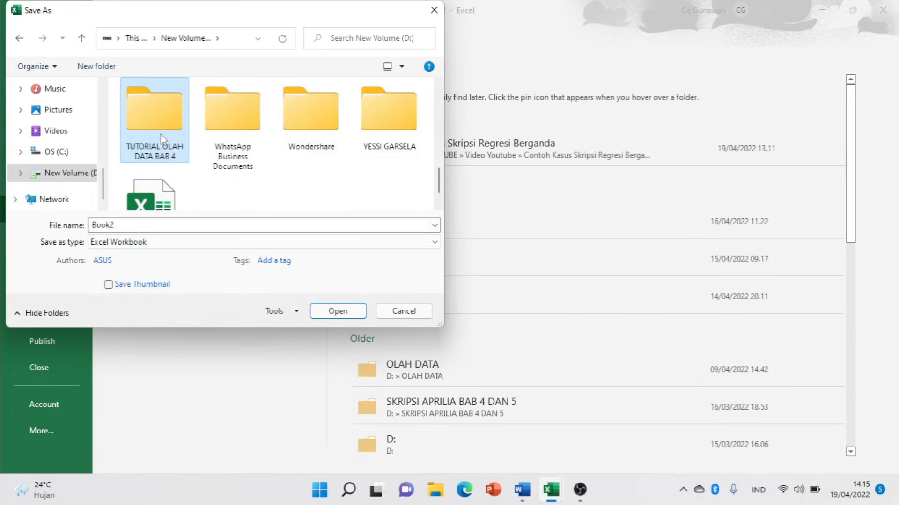
pyautogui.doubleClick(161, 138)
# Save the workbook there as uji instrumen.
pyautogui.click(151, 223)
pyautogui.write('uji instrumen')
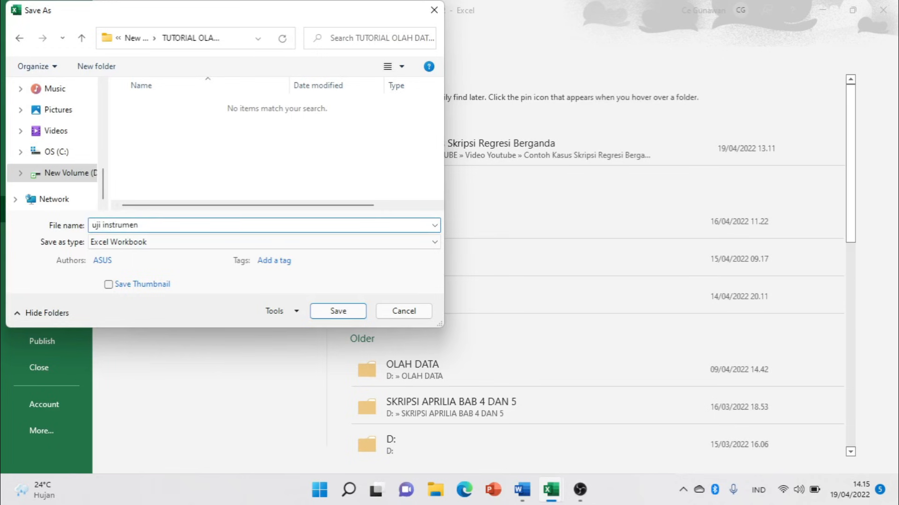
pyautogui.click(337, 311)
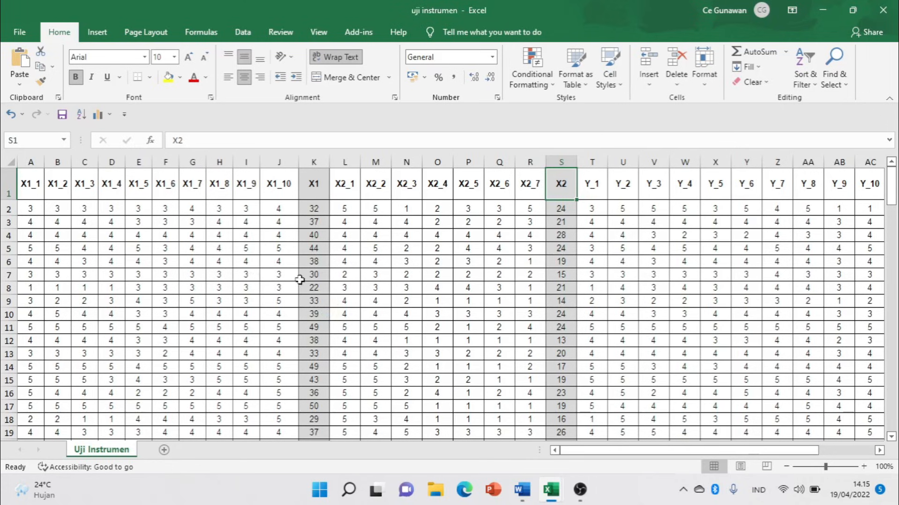
# Launch IBM SPSS Statistics from Windows search.
pyautogui.scroll(-2, 235, 308)
pyautogui.scroll(2, 226, 276)
pyautogui.click(348, 491)
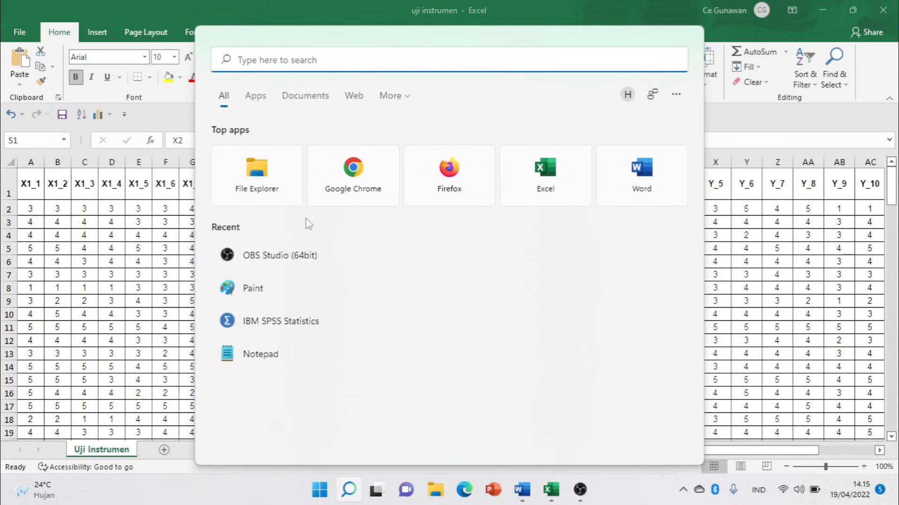
pyautogui.click(283, 323)
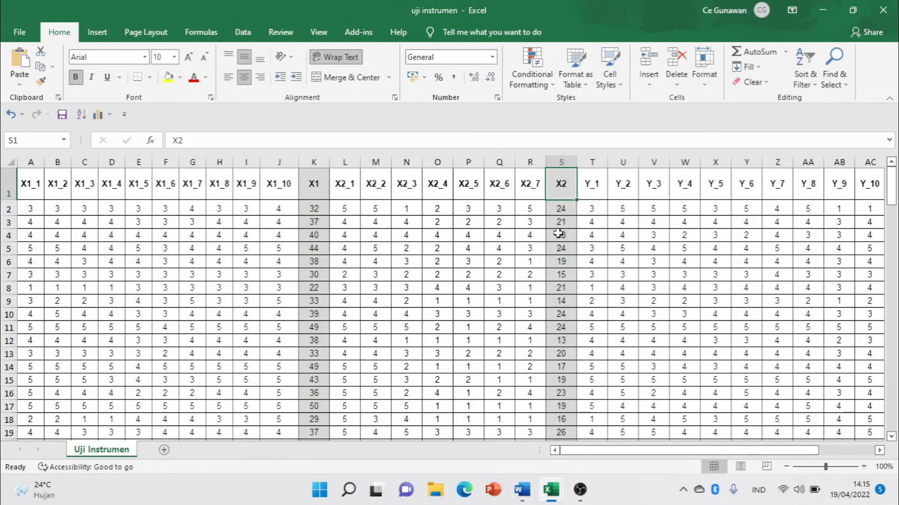
# Scroll Word's outline up to item 1, Uji Validitas dan Reliabilitas, then return to Excel.
pyautogui.click(524, 490)
pyautogui.scroll(10, 360, 302)
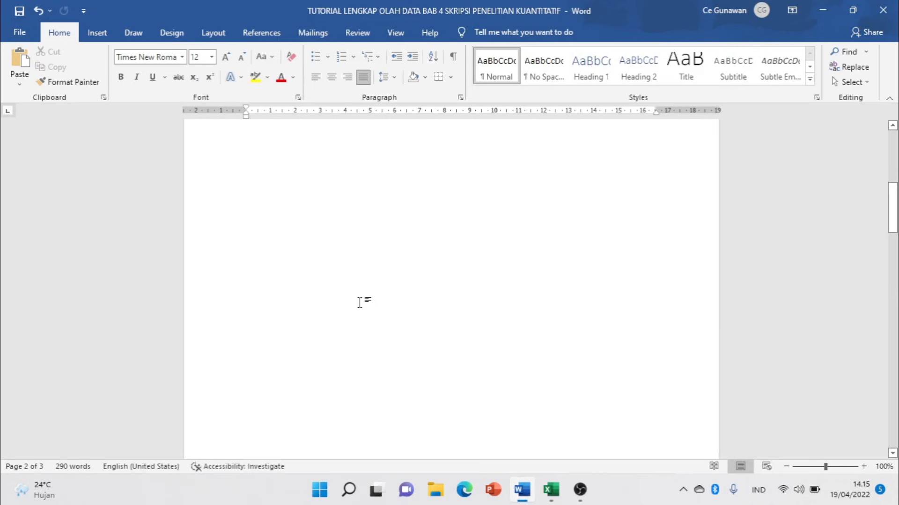
pyautogui.scroll(10, 360, 302)
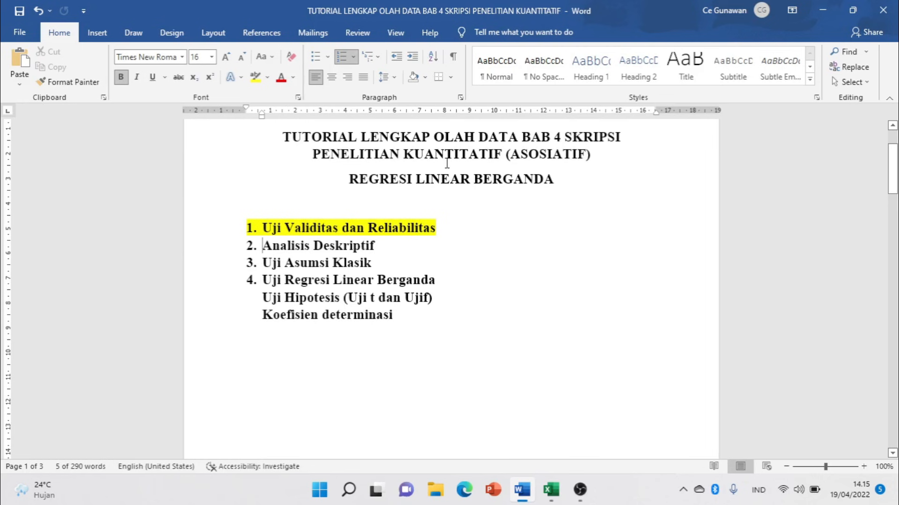
pyautogui.hotkey('alt', 'Tab')
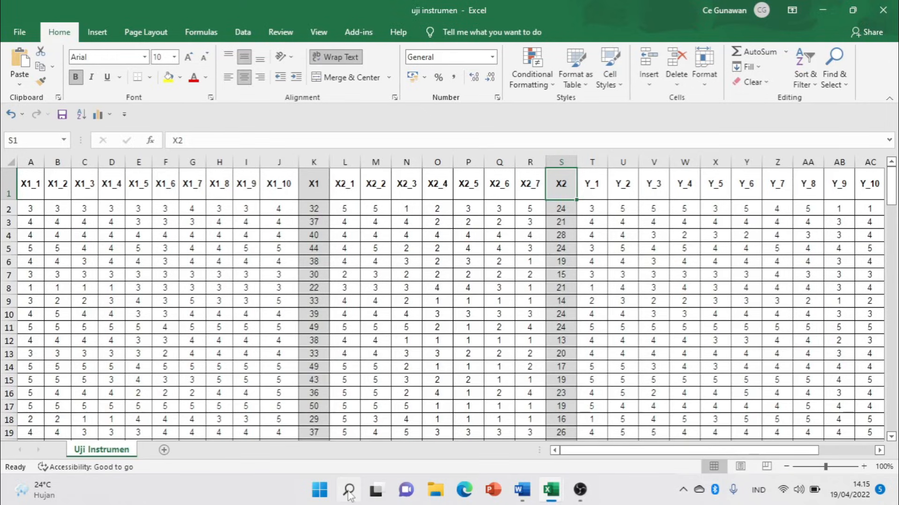
# Close the SPSS Welcome dialog and switch to the empty Untitled1 Data Editor.
pyautogui.moveTo(593, 495)
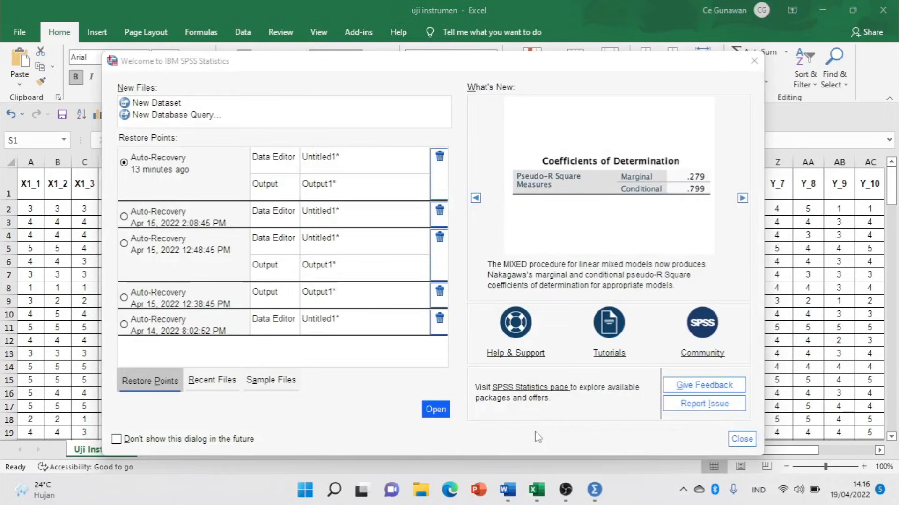
pyautogui.click(753, 61)
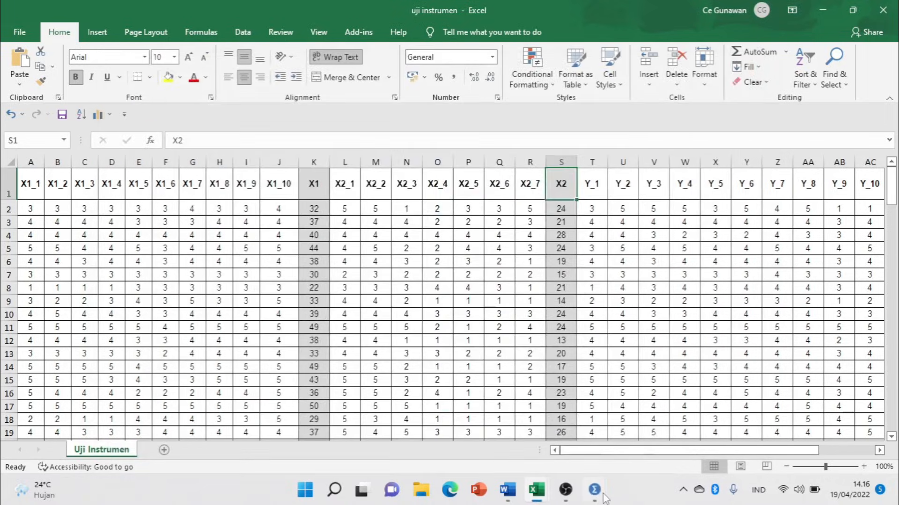
pyautogui.moveTo(597, 492)
pyautogui.click(668, 442)
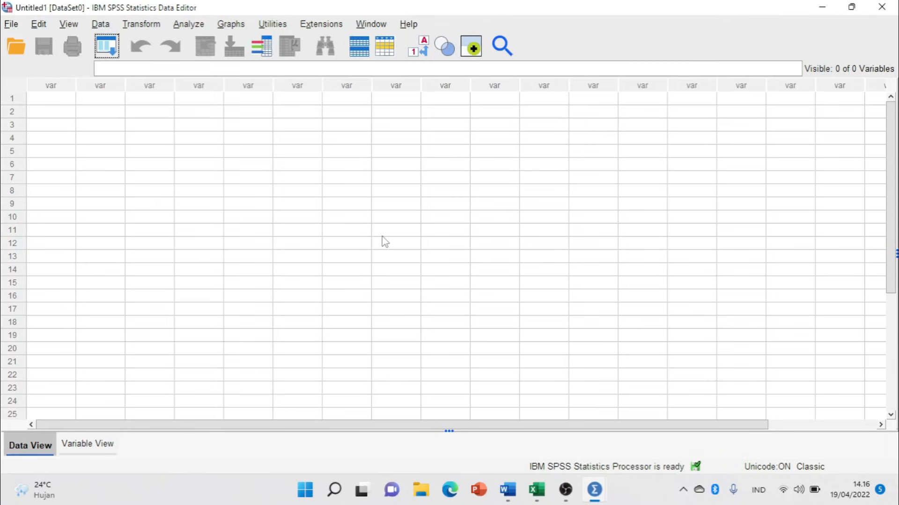
# Import uji instrumen.xlsx from D:\TUTORIAL OLAH DATA BAB 4, reading variable names from the first row.
pyautogui.click(11, 24)
pyautogui.moveTo(13, 31)
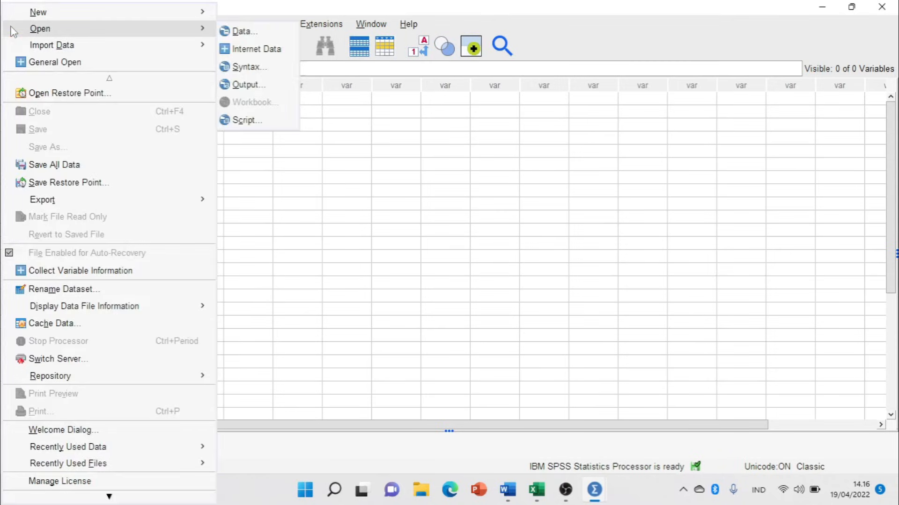
pyautogui.moveTo(34, 47)
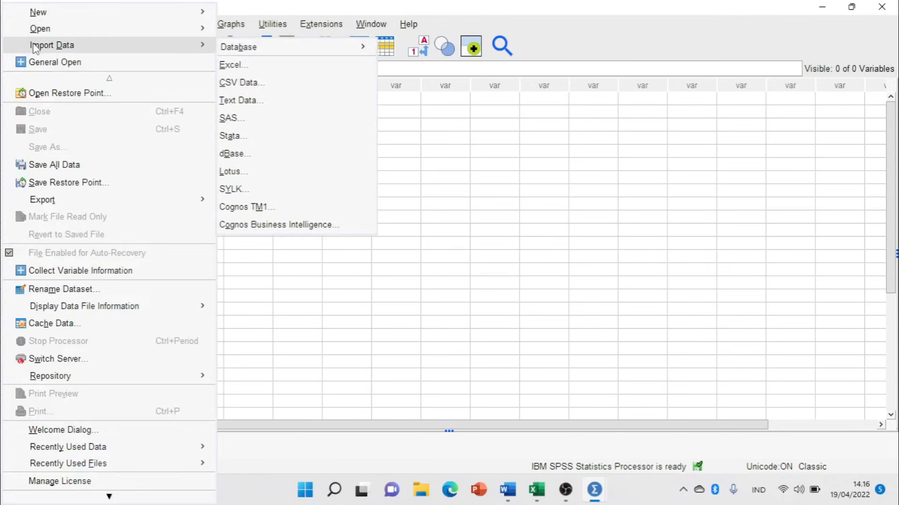
pyautogui.click(252, 64)
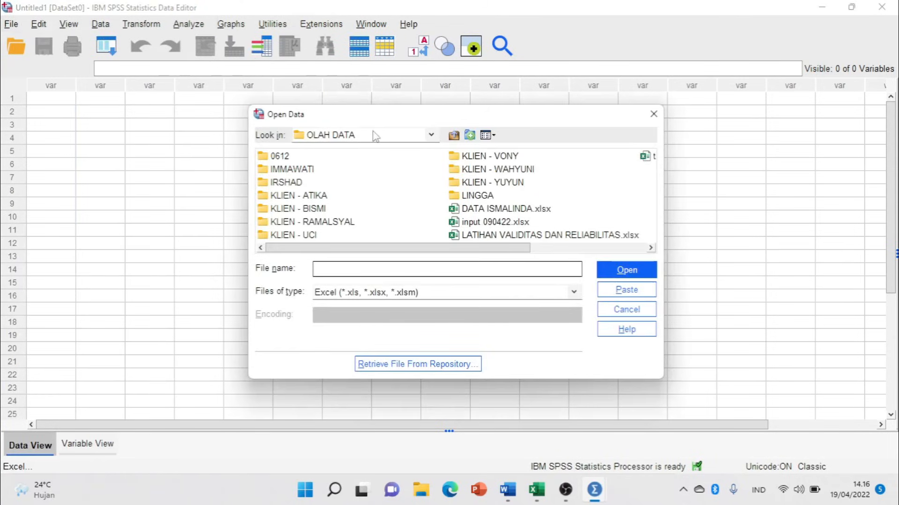
pyautogui.click(431, 135)
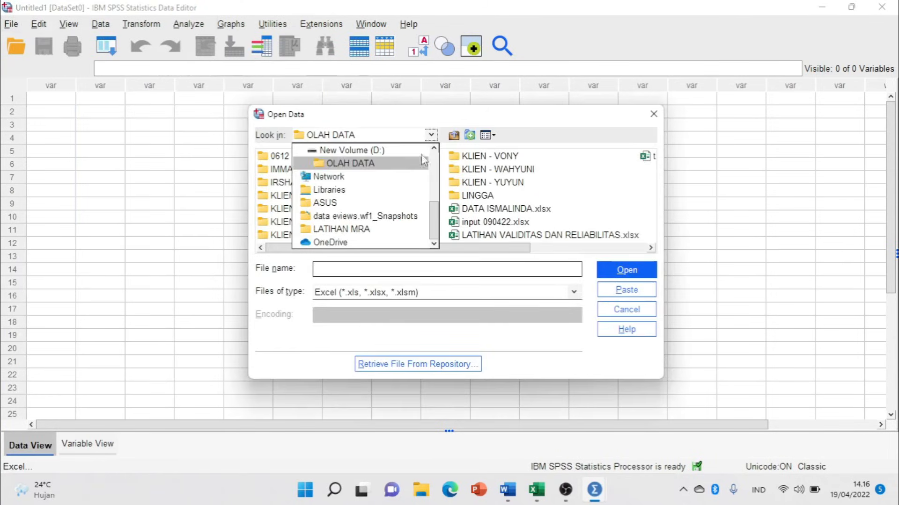
pyautogui.scroll(1, 373, 193)
pyautogui.click(373, 191)
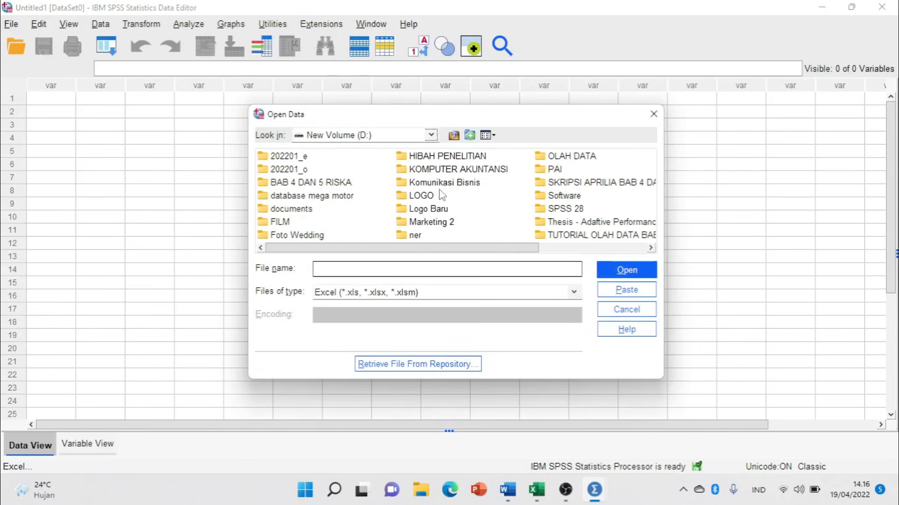
pyautogui.doubleClick(556, 236)
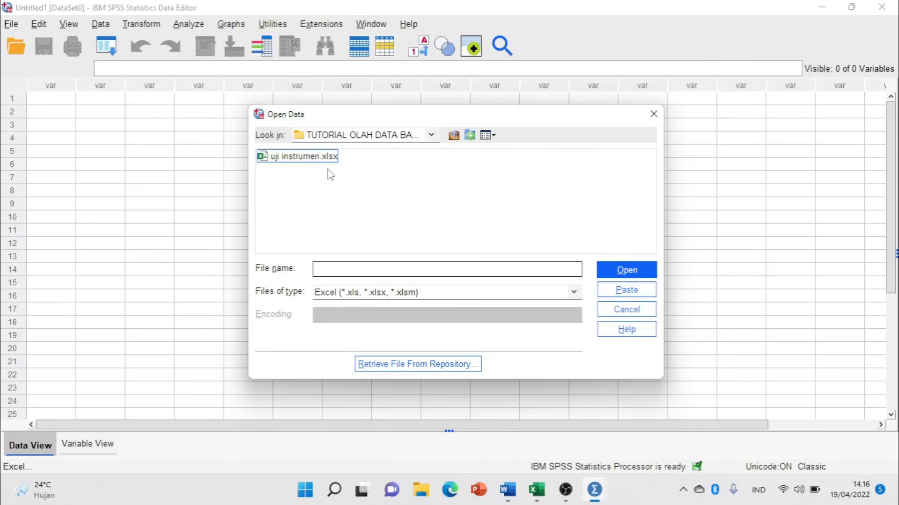
pyautogui.click(328, 157)
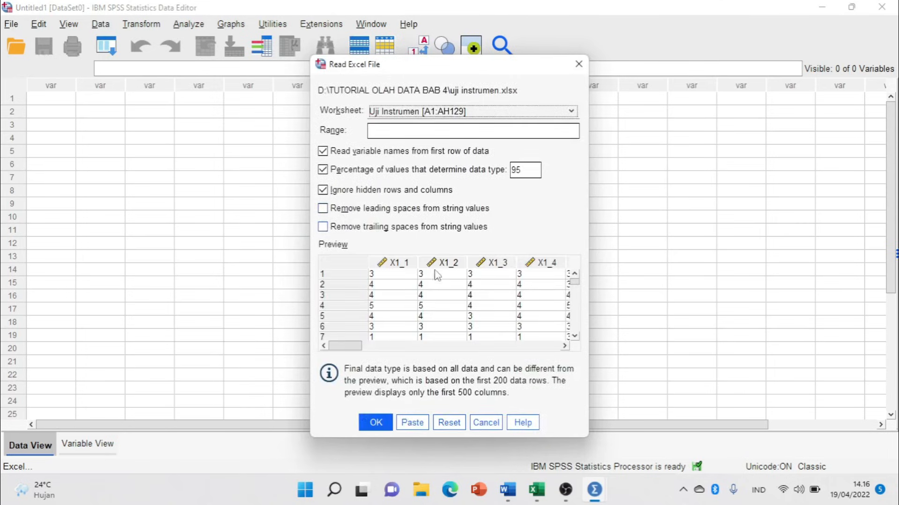
pyautogui.moveTo(347, 349)
pyautogui.mouseDown()
pyautogui.moveTo(486, 346)
pyautogui.moveTo(518, 337)
pyautogui.moveTo(355, 347)
pyautogui.mouseUp()
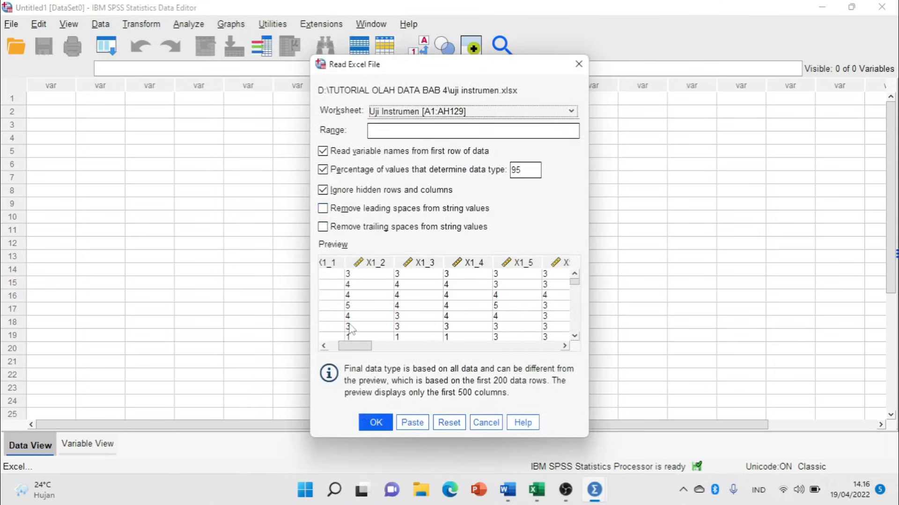
pyautogui.click(381, 423)
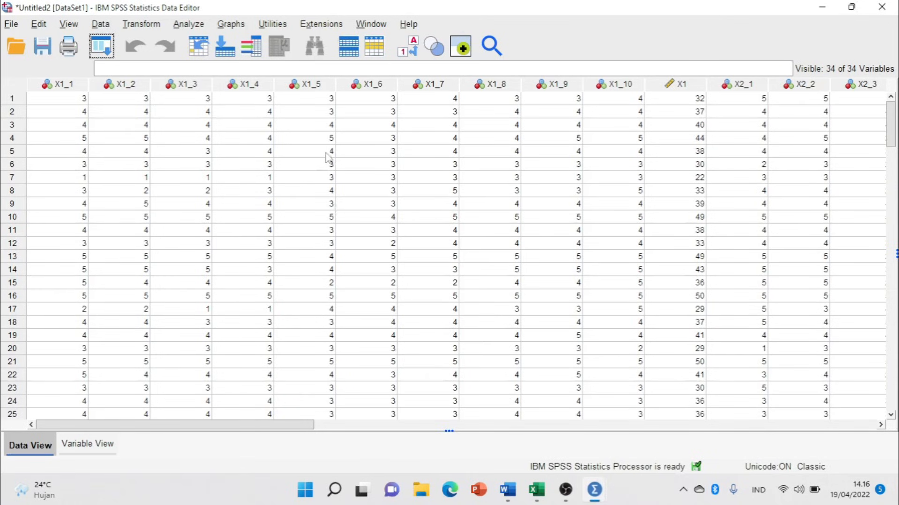
pyautogui.moveTo(267, 426); pyautogui.dragTo(170, 443)
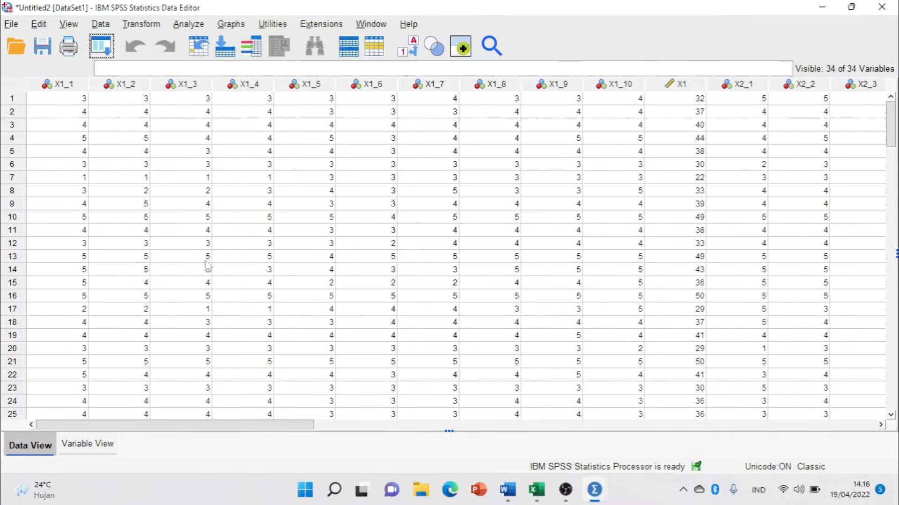
pyautogui.click(243, 167)
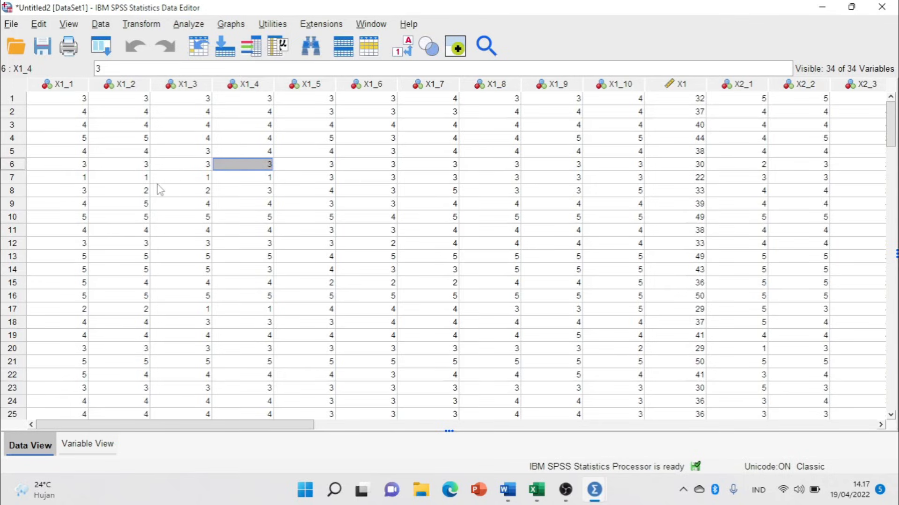
pyautogui.click(62, 87)
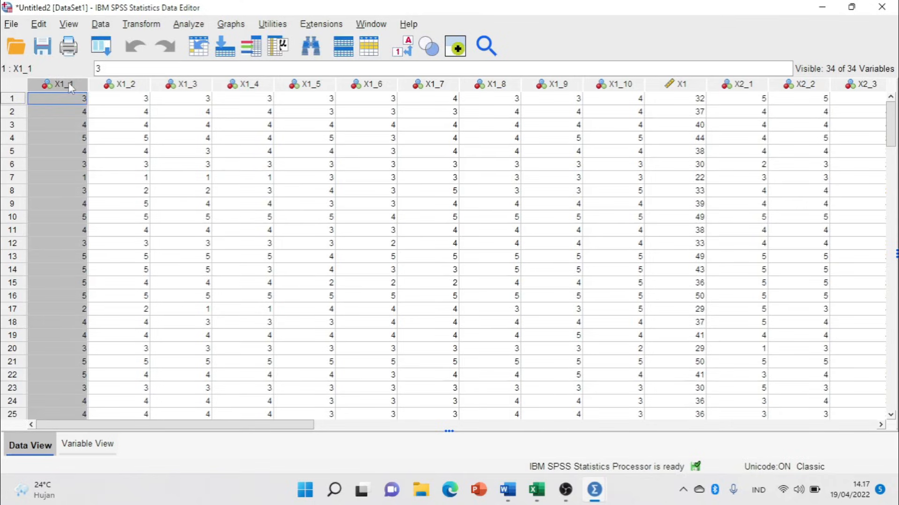
pyautogui.click(677, 84)
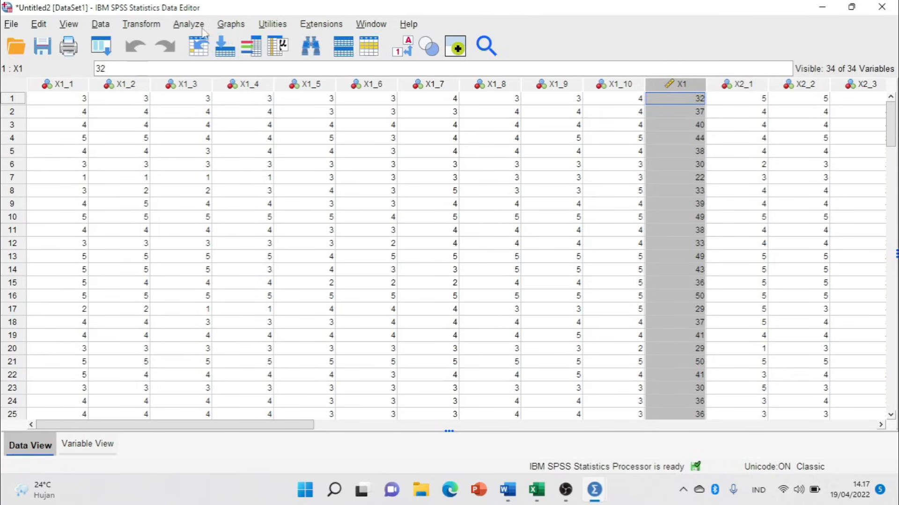
# Open Bivariate Correlations and select items X1_1 through X1_6.
pyautogui.click(181, 27)
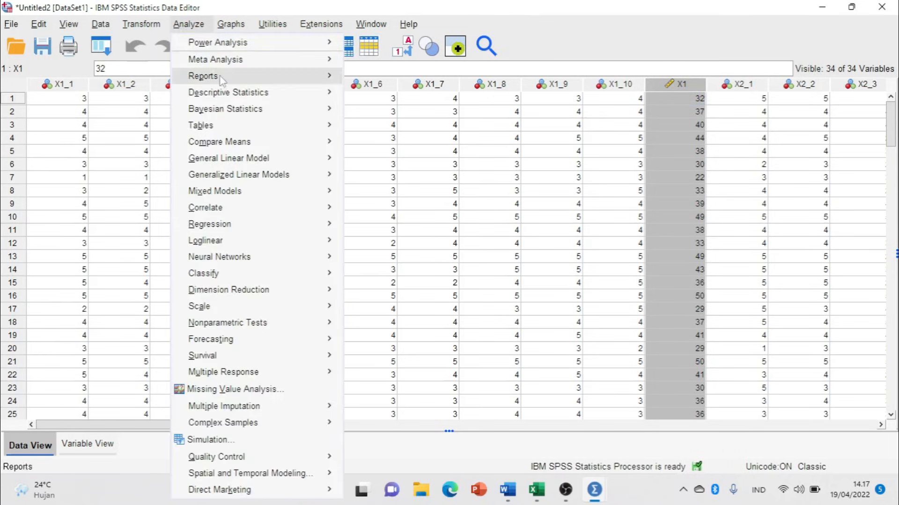
pyautogui.moveTo(279, 212)
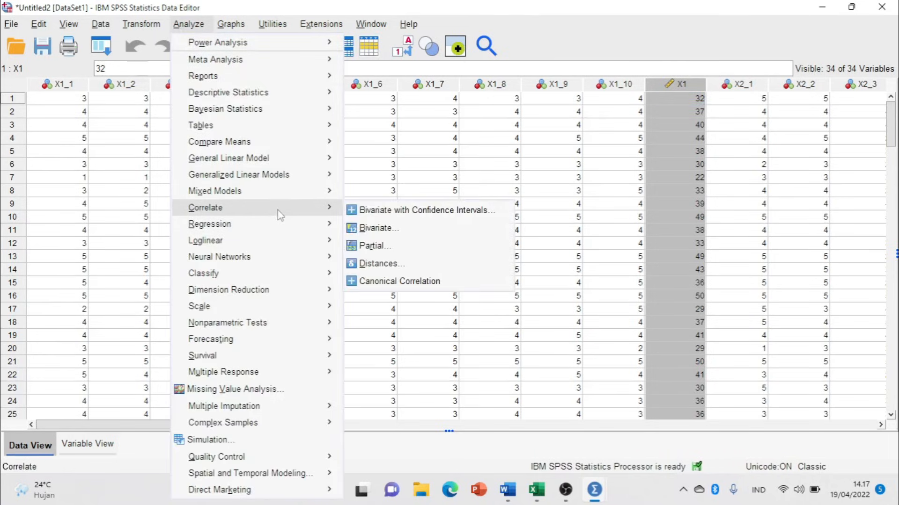
pyautogui.click(394, 228)
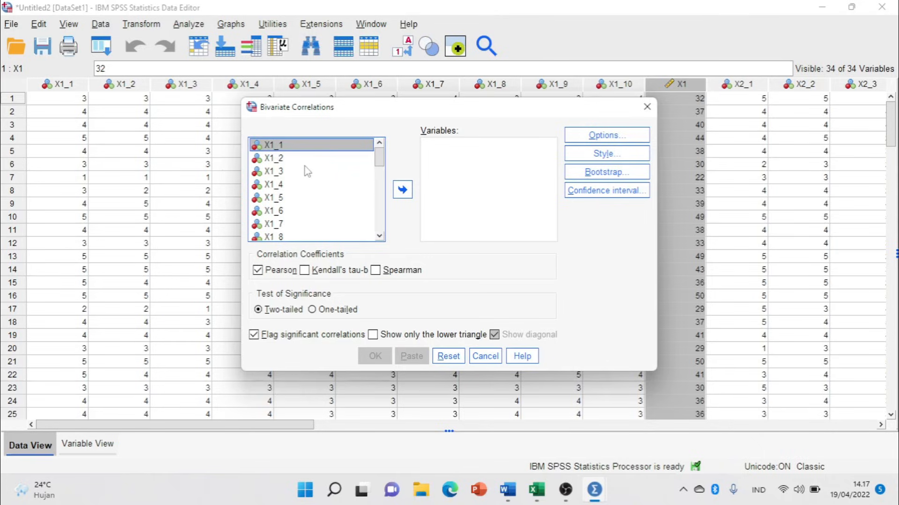
pyautogui.keyDown('shift'); pyautogui.click(278, 159); pyautogui.keyUp('shift')
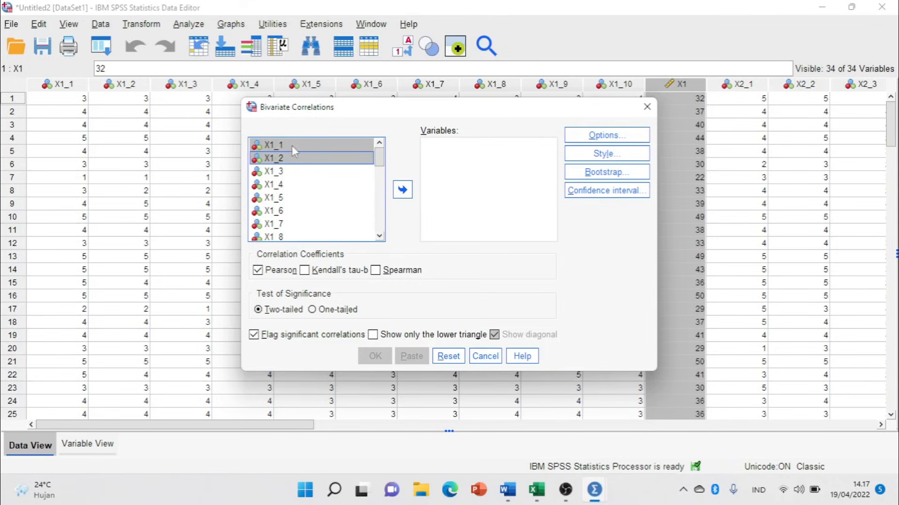
pyautogui.click(292, 146)
pyautogui.keyDown('ctrl'); pyautogui.click(288, 148); pyautogui.keyUp('ctrl')
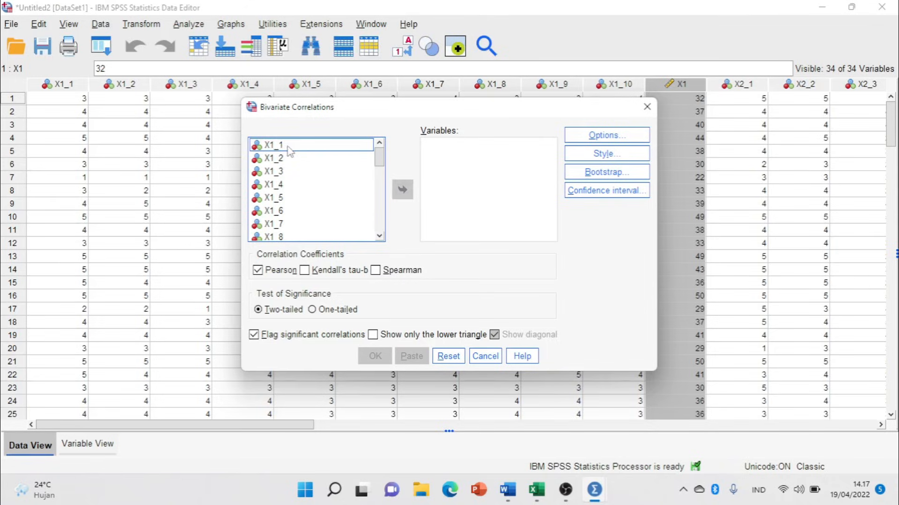
pyautogui.click(290, 154)
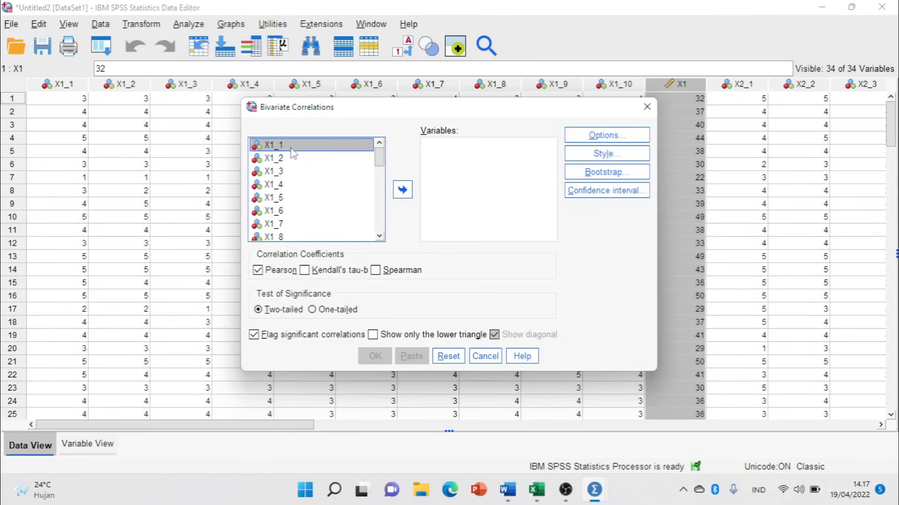
pyautogui.keyDown('ctrl'); pyautogui.click(285, 160); pyautogui.keyUp('ctrl')
pyautogui.keyDown('ctrl'); pyautogui.click(282, 173); pyautogui.keyUp('ctrl')
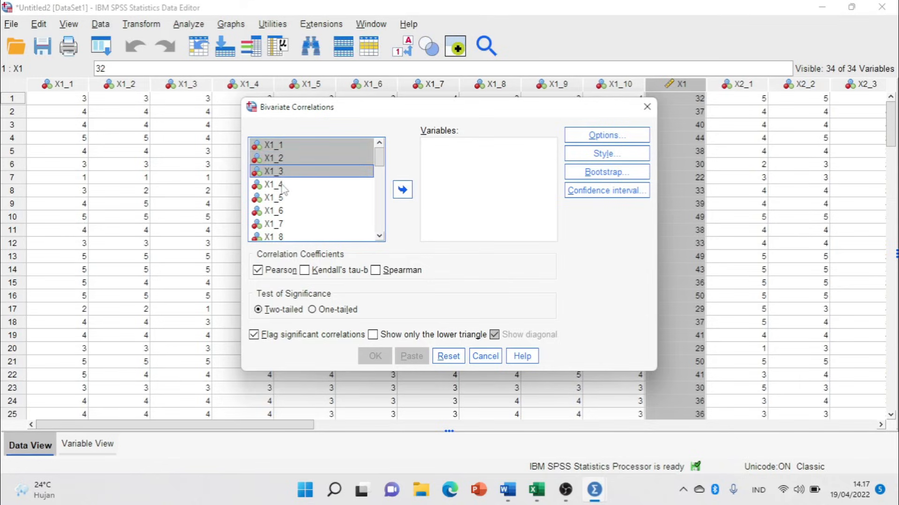
pyautogui.keyDown('ctrl'); pyautogui.click(282, 186); pyautogui.keyUp('ctrl')
pyautogui.keyDown('ctrl'); pyautogui.click(282, 198); pyautogui.keyUp('ctrl')
pyautogui.keyDown('ctrl'); pyautogui.click(282, 212); pyautogui.keyUp('ctrl')
# Extend the selection through X1_10 and the X1 total, add them as variables, and run.
pyautogui.keyDown('ctrl'); pyautogui.click(284, 225); pyautogui.keyUp('ctrl')
pyautogui.scroll(-1, 295, 217)
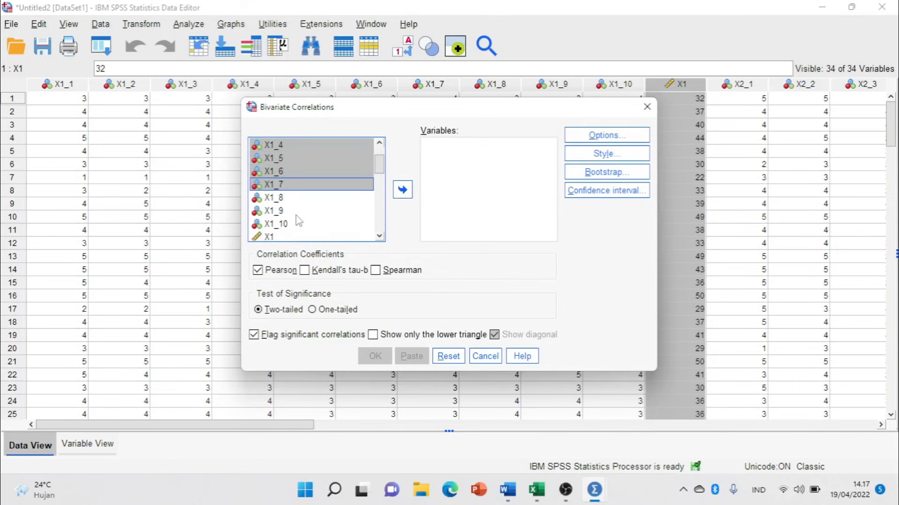
pyautogui.keyDown('ctrl'); pyautogui.click(283, 197); pyautogui.keyUp('ctrl')
pyautogui.keyDown('ctrl'); pyautogui.click(283, 210); pyautogui.keyUp('ctrl')
pyautogui.keyDown('ctrl'); pyautogui.click(284, 224); pyautogui.keyUp('ctrl')
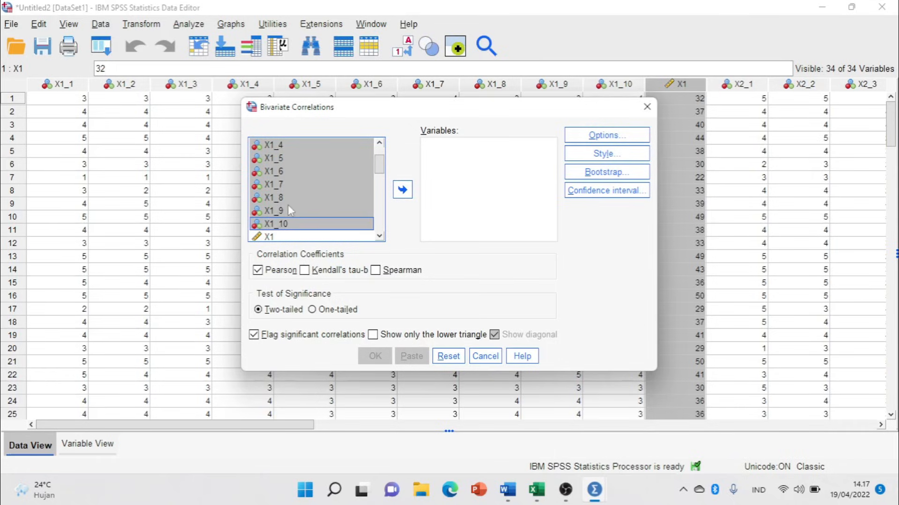
pyautogui.keyDown('ctrl'); pyautogui.click(273, 237); pyautogui.keyUp('ctrl')
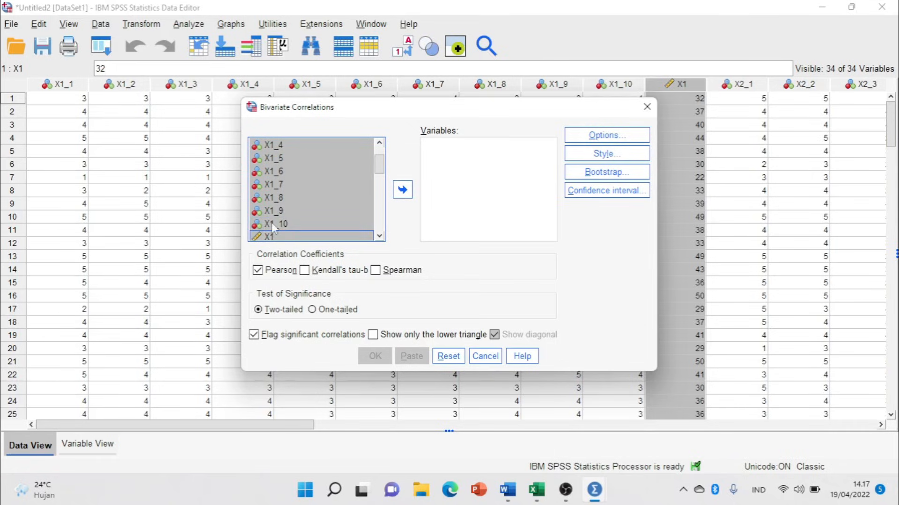
pyautogui.click(411, 192)
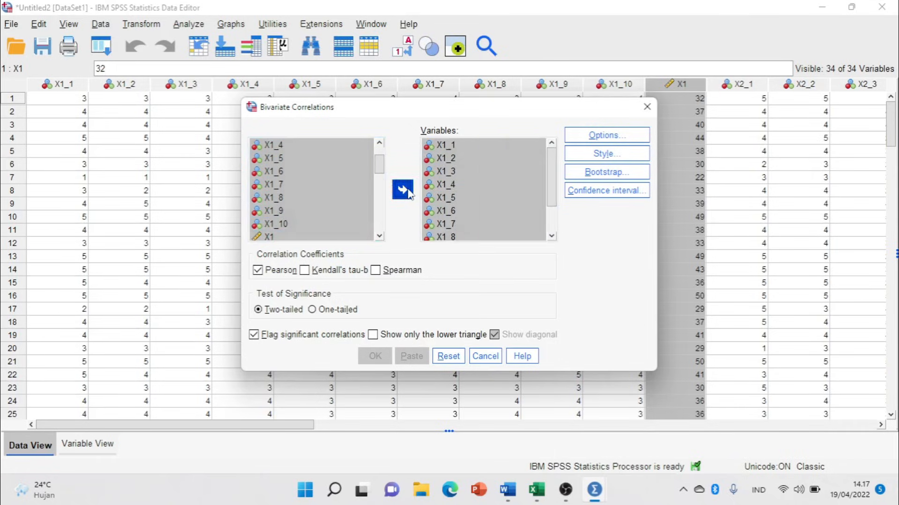
pyautogui.click(525, 159)
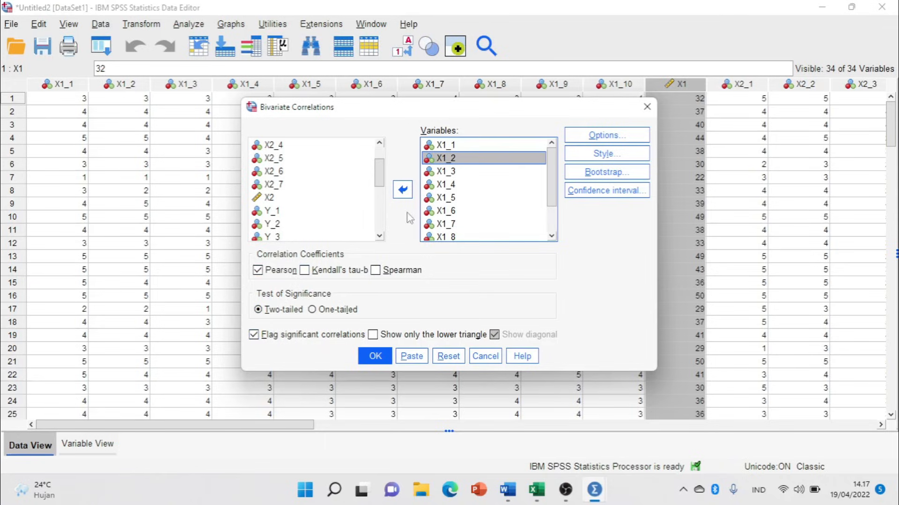
pyautogui.click(374, 356)
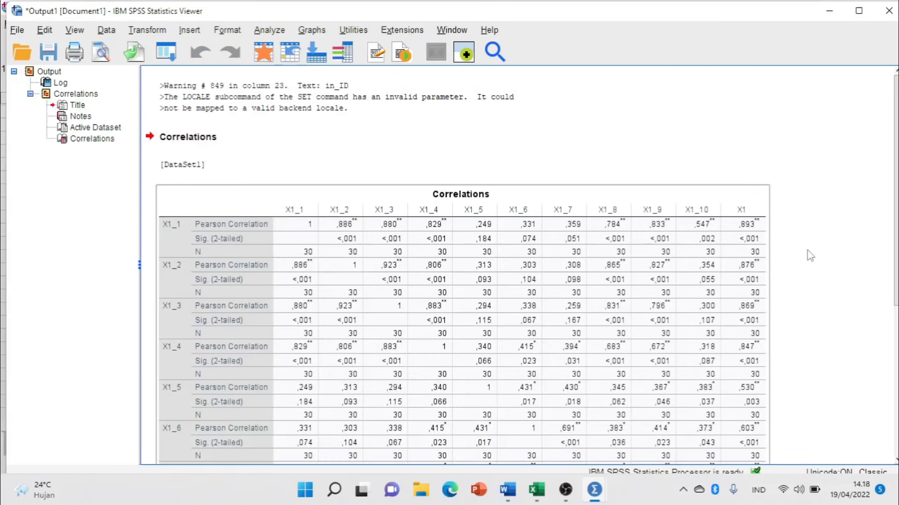
pyautogui.scroll(-8, 406, 245)
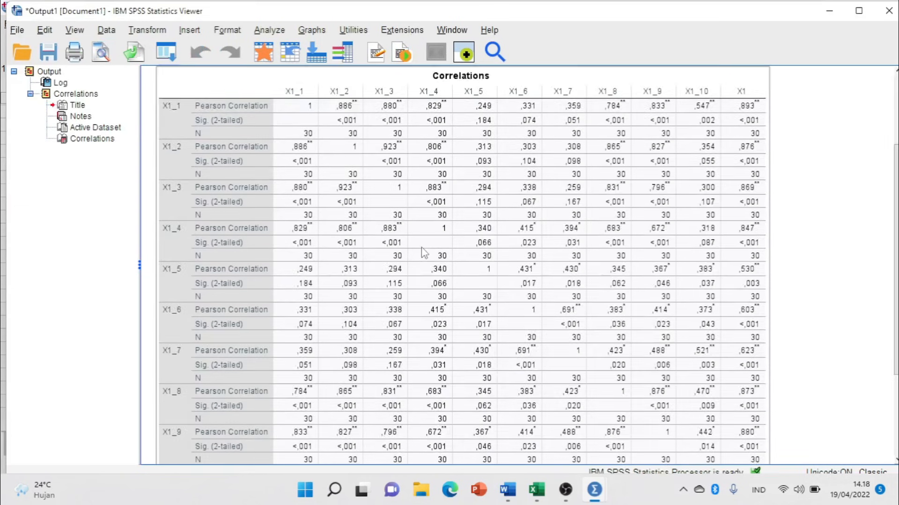
pyautogui.scroll(8, 421, 245)
pyautogui.scroll(-3, 422, 245)
pyautogui.scroll(-3, 423, 246)
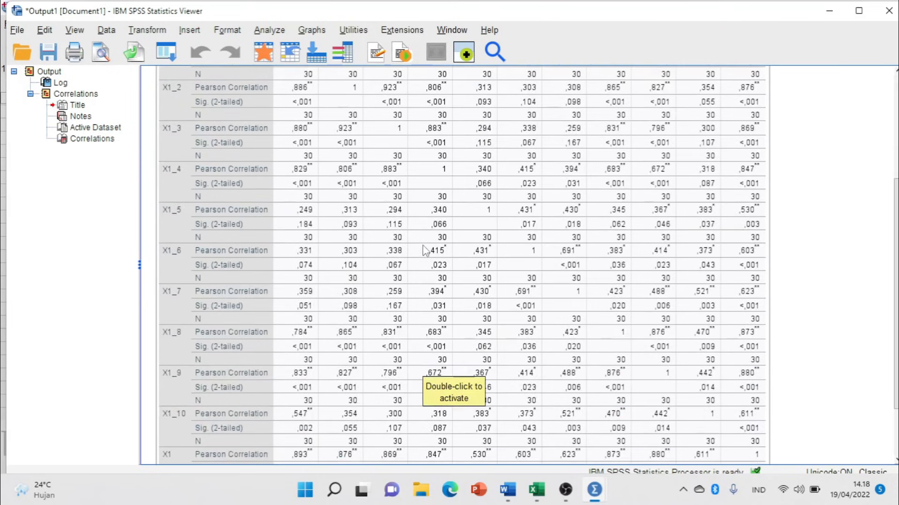
pyautogui.scroll(3, 427, 248)
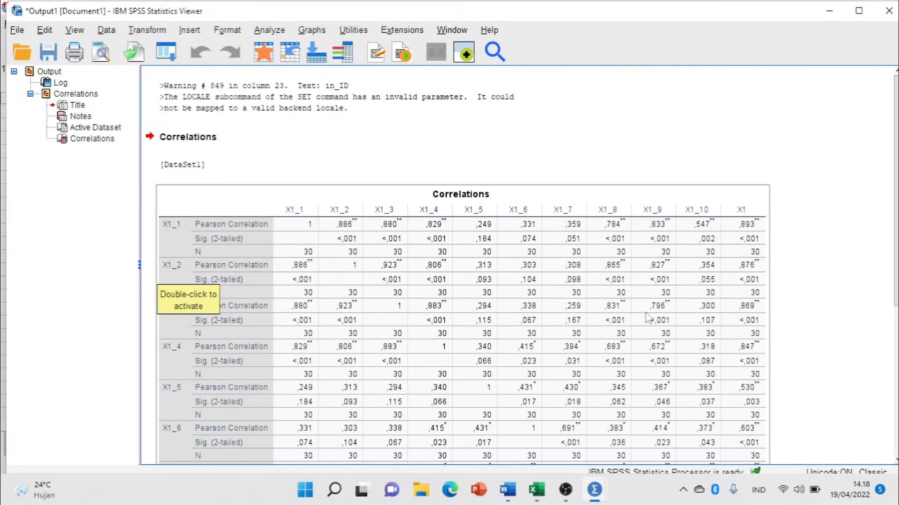
pyautogui.scroll(-5, 667, 270)
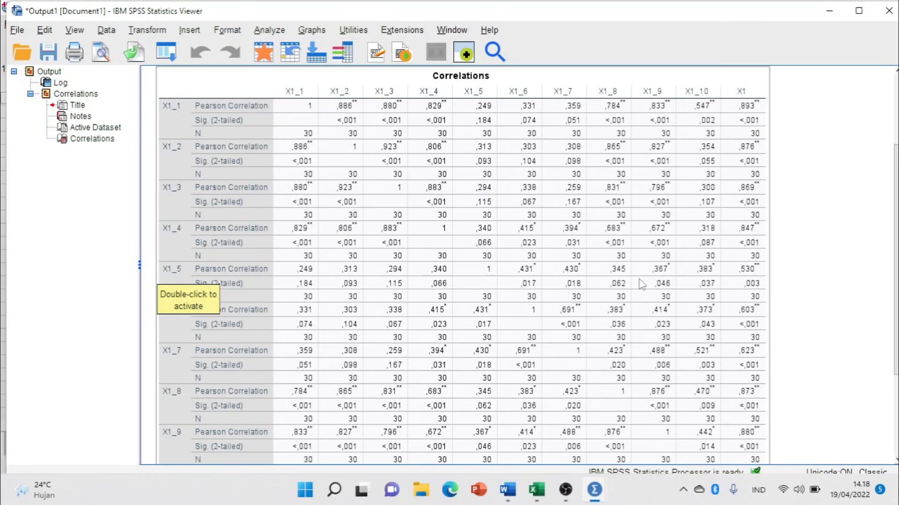
pyautogui.scroll(3, 707, 208)
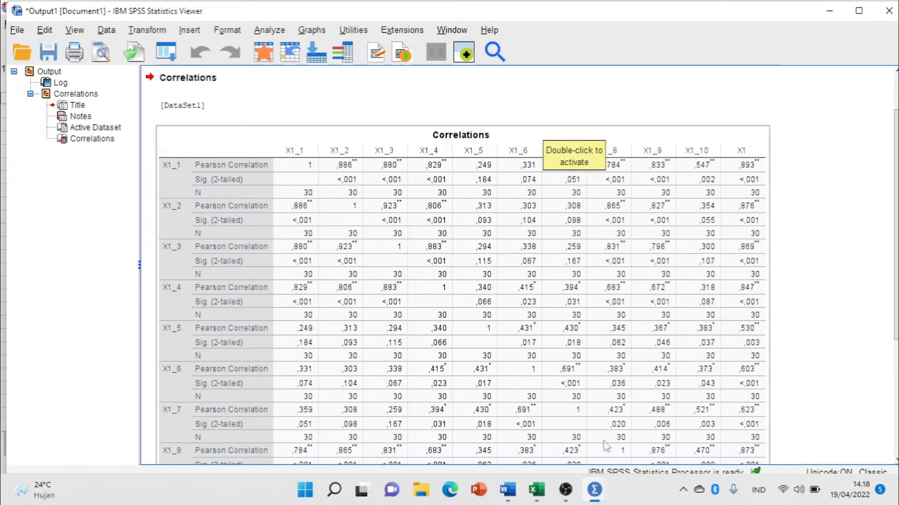
pyautogui.moveTo(611, 486)
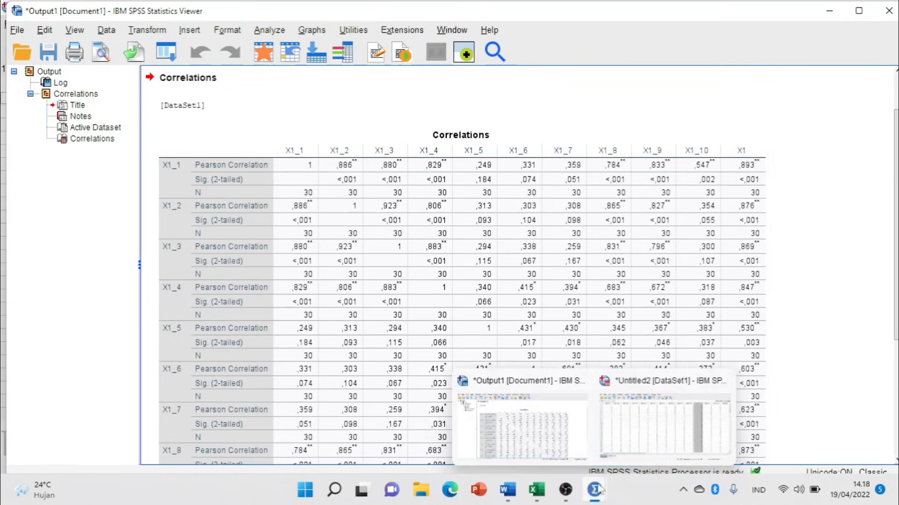
# Back in the data editor, reopen Bivariate Correlations and remove the X1 variables.
pyautogui.click(651, 428)
pyautogui.click(347, 129)
pyautogui.click(183, 25)
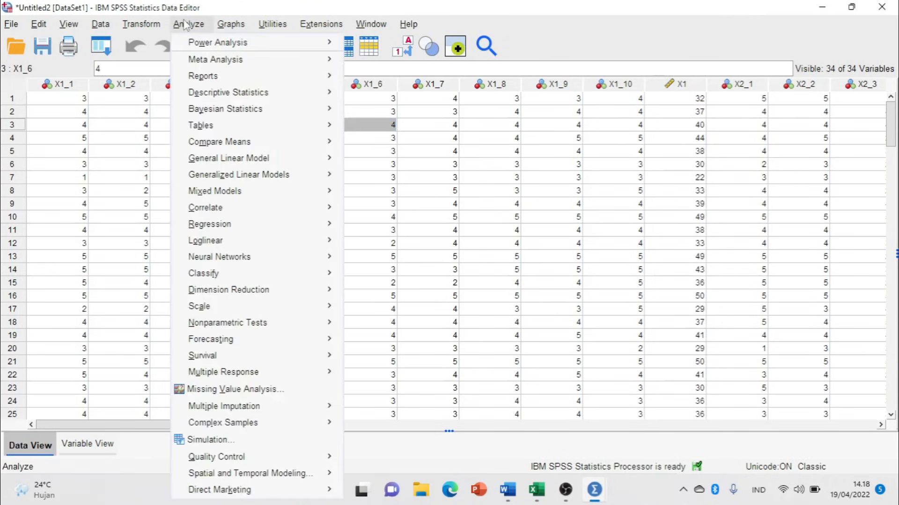
pyautogui.moveTo(251, 209)
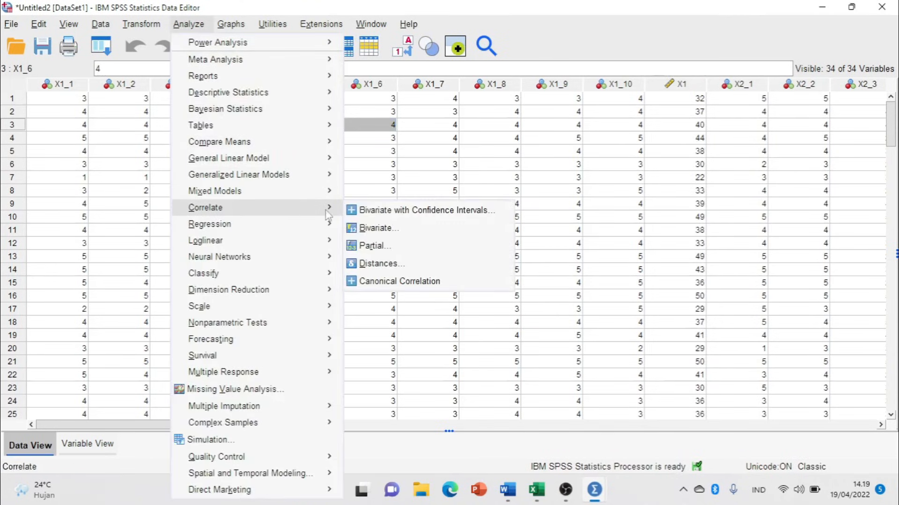
pyautogui.click(370, 228)
pyautogui.scroll(-2, 457, 164)
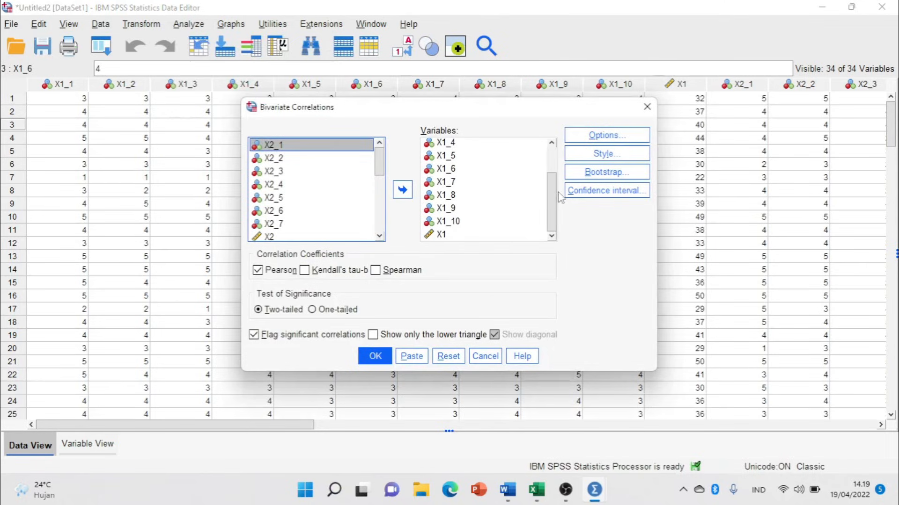
pyautogui.click(464, 203)
pyautogui.hotkey('ctrl', 'a')
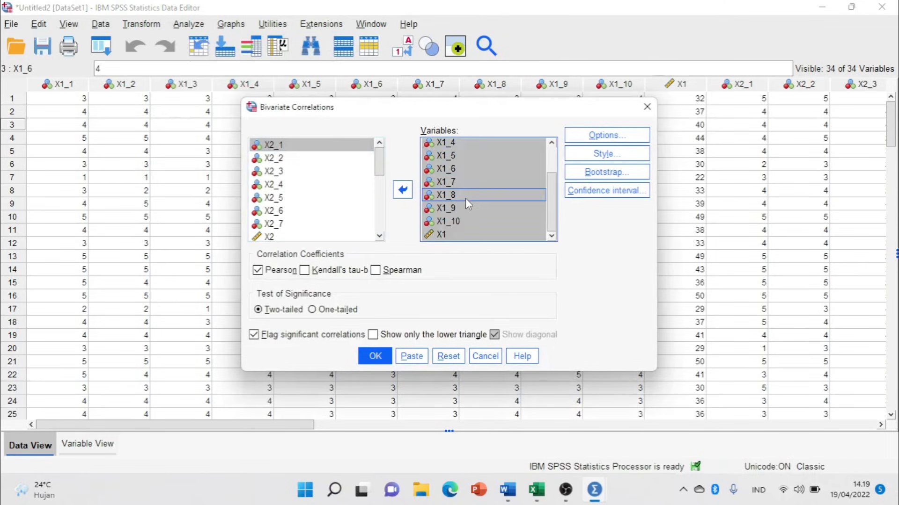
pyautogui.click(407, 194)
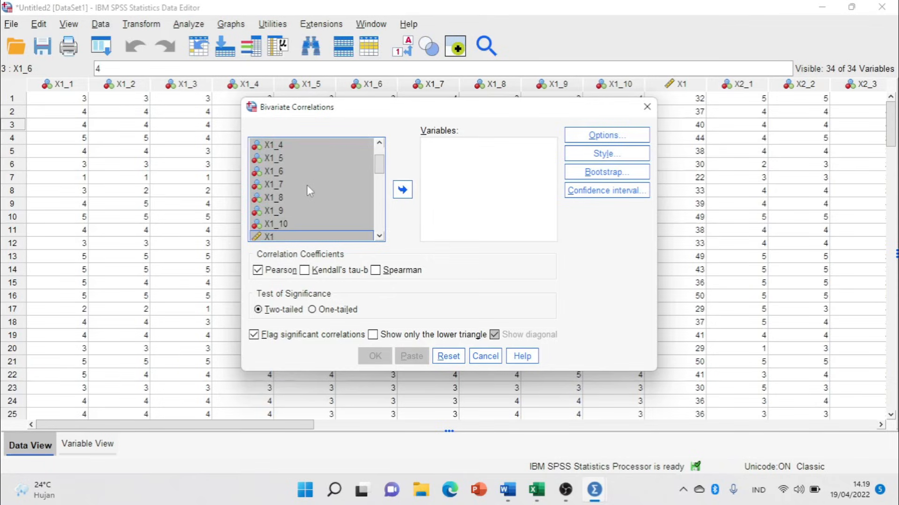
# Add X2_1 through the X2 total as variables and run the correlation.
pyautogui.scroll(-2, 308, 185)
pyautogui.click(307, 185)
pyautogui.scroll(-1, 308, 185)
pyautogui.click(283, 171)
pyautogui.moveTo(284, 182); pyautogui.dragTo(279, 229)
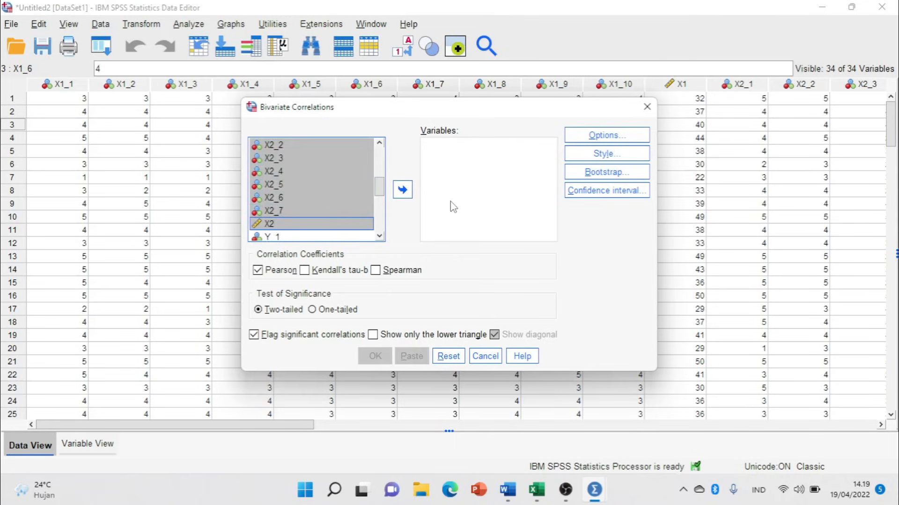
pyautogui.click(402, 189)
pyautogui.click(374, 357)
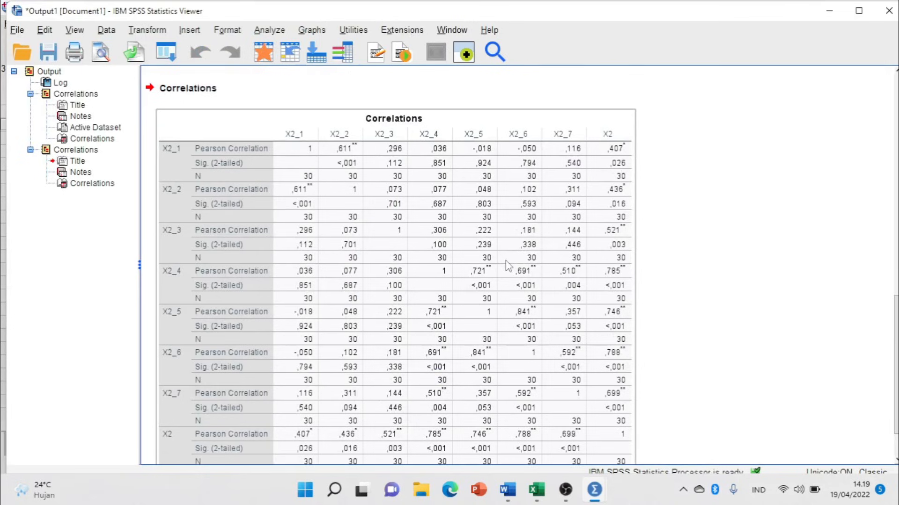
# Scroll through the X2 correlations table, then return to the Data Editor.
pyautogui.scroll(-3, 538, 234)
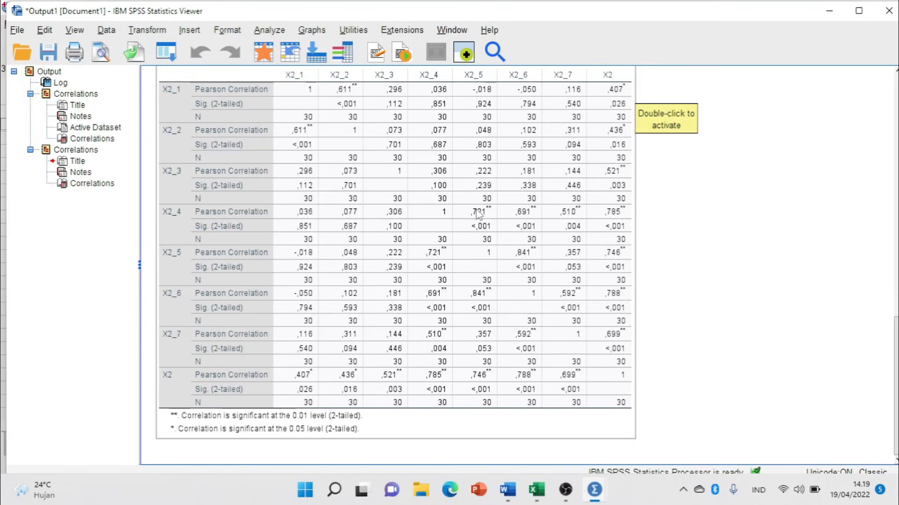
pyautogui.hotkey('alt', 'Tab')
pyautogui.hotkey('alt', 'Tab')
pyautogui.hotkey('alt', 'Tab')
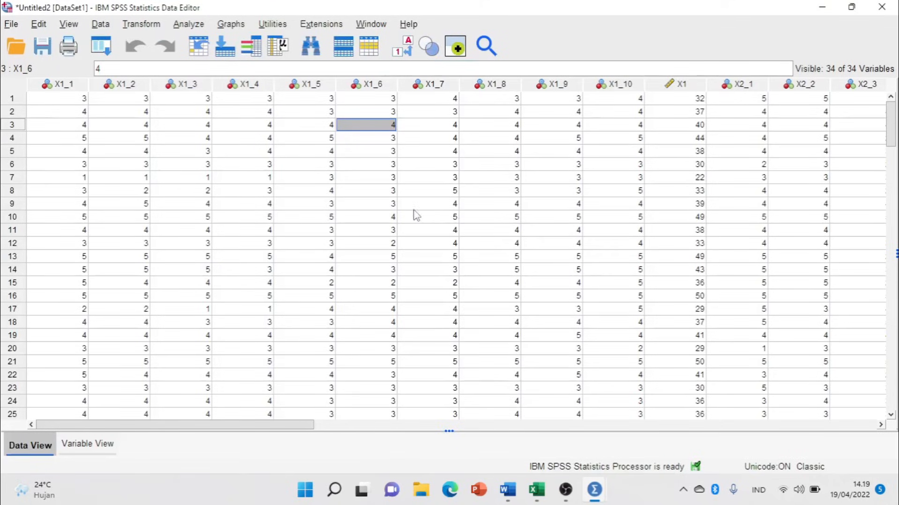
# In Bivariate Correlations, swap the X2 variables for Y_1 through the Y total and run.
pyautogui.click(188, 24)
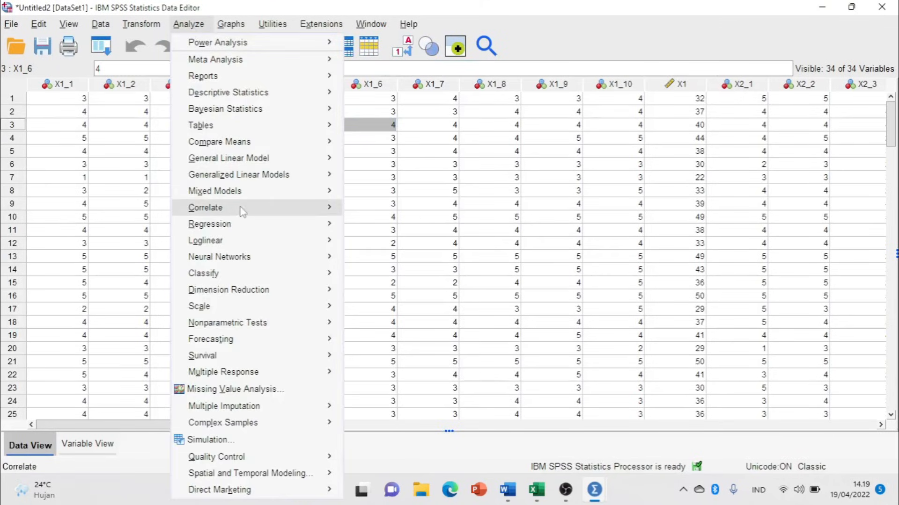
pyautogui.moveTo(279, 213)
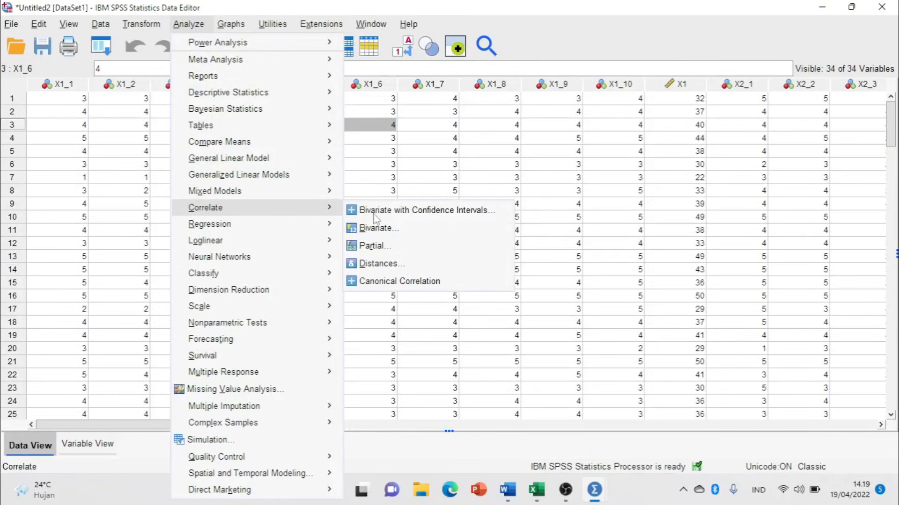
pyautogui.click(408, 229)
pyautogui.click(449, 201)
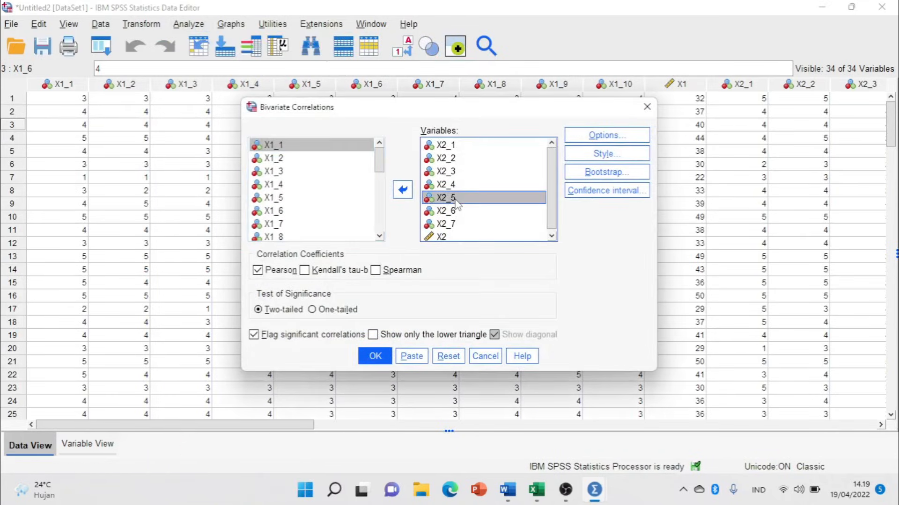
pyautogui.hotkey('ctrl', 'a')
pyautogui.click(403, 190)
pyautogui.scroll(-3, 318, 206)
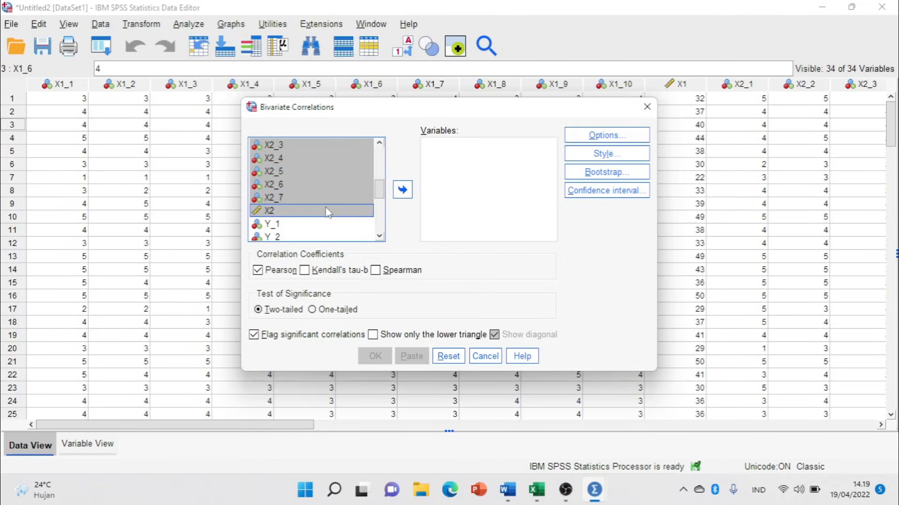
pyautogui.moveTo(277, 186); pyautogui.dragTo(288, 238)
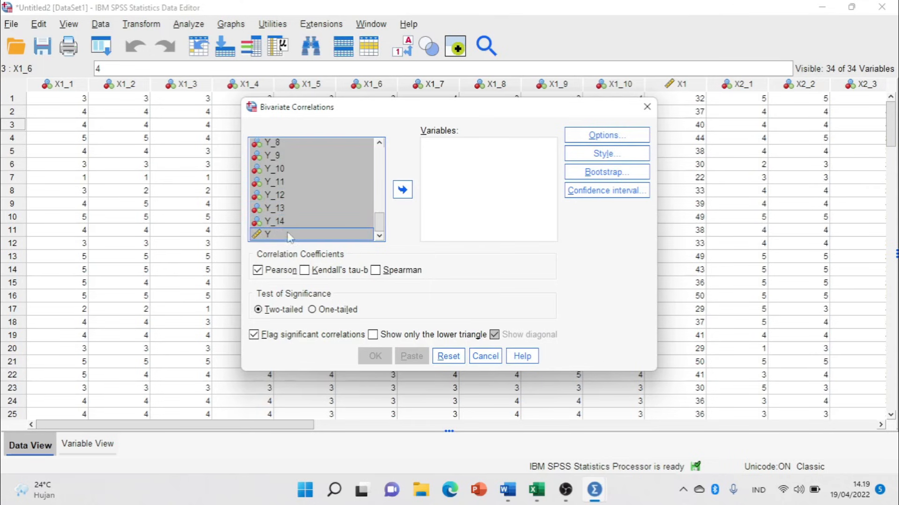
pyautogui.click(403, 189)
pyautogui.click(374, 356)
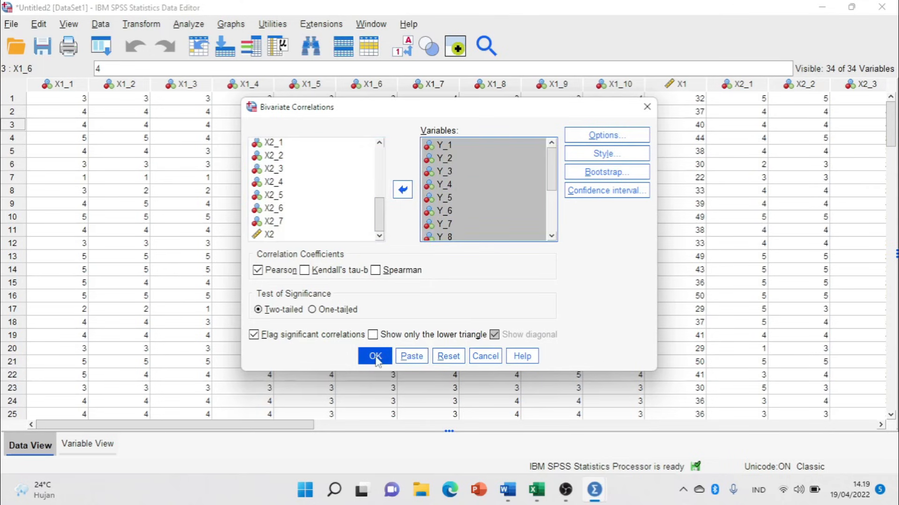
pyautogui.scroll(-8, 445, 265)
pyautogui.scroll(3, 445, 265)
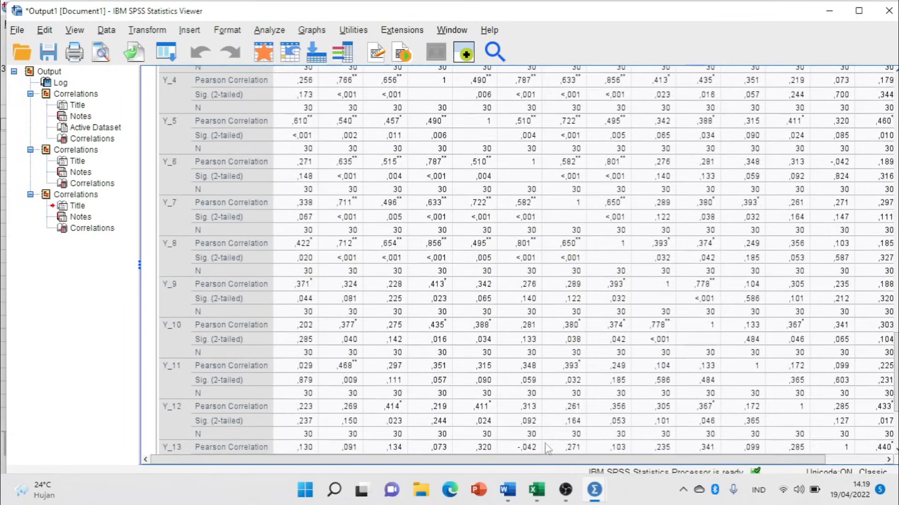
pyautogui.hscroll(2, 445, 265)
pyautogui.scroll(5, 838, 217)
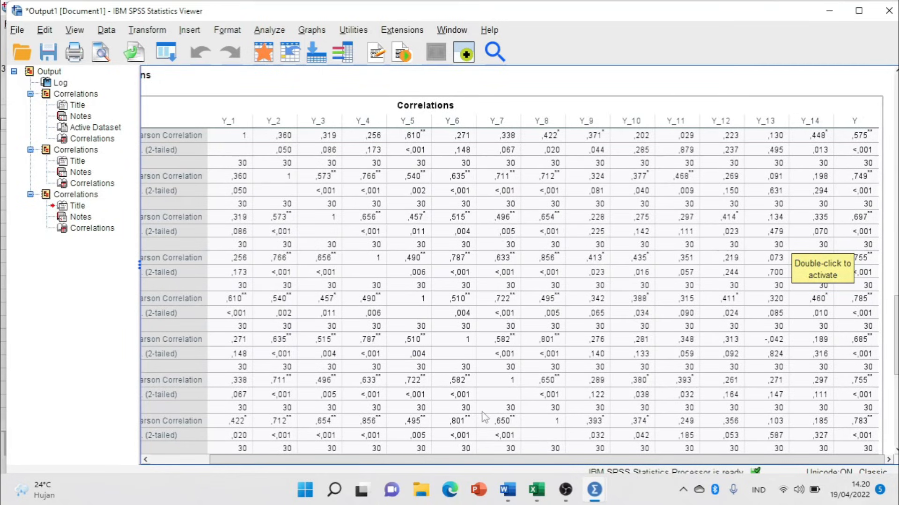
pyautogui.click(534, 491)
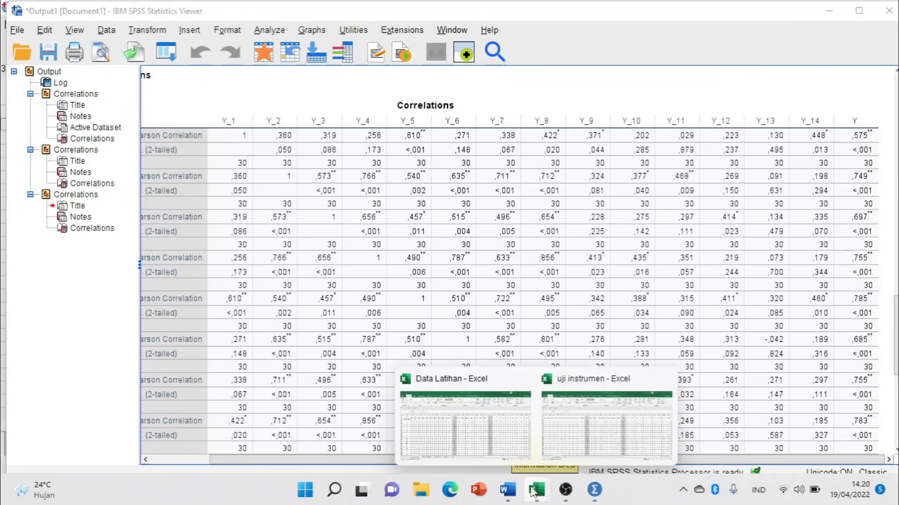
pyautogui.click(462, 426)
# On the Hasil Uji Validitas sheet, compare X1_1's r value and VALID verdict against r table 0,374 and SPSS.
pyautogui.click(190, 452)
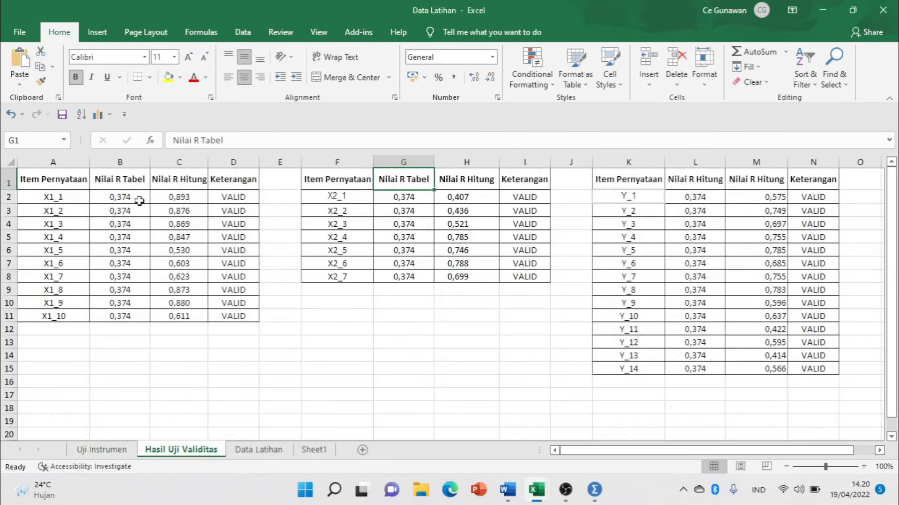
pyautogui.click(186, 199)
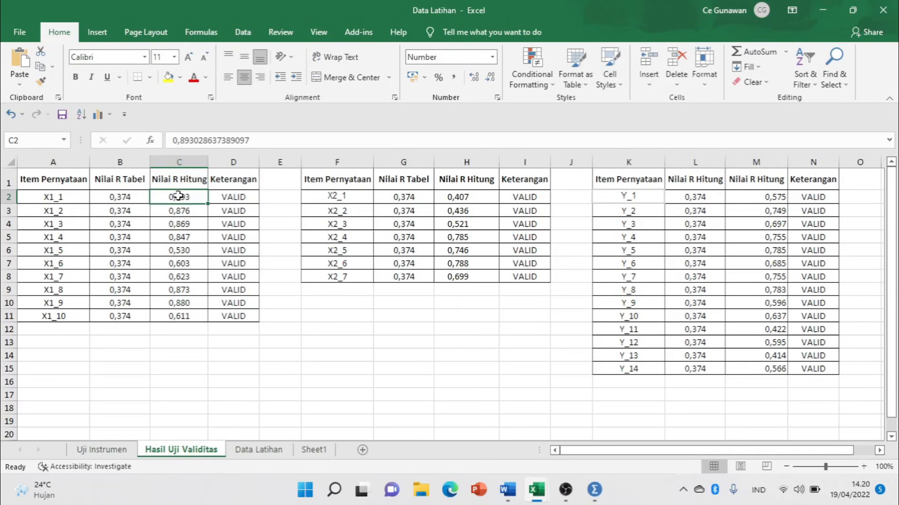
pyautogui.hotkey('alt', 'Tab')
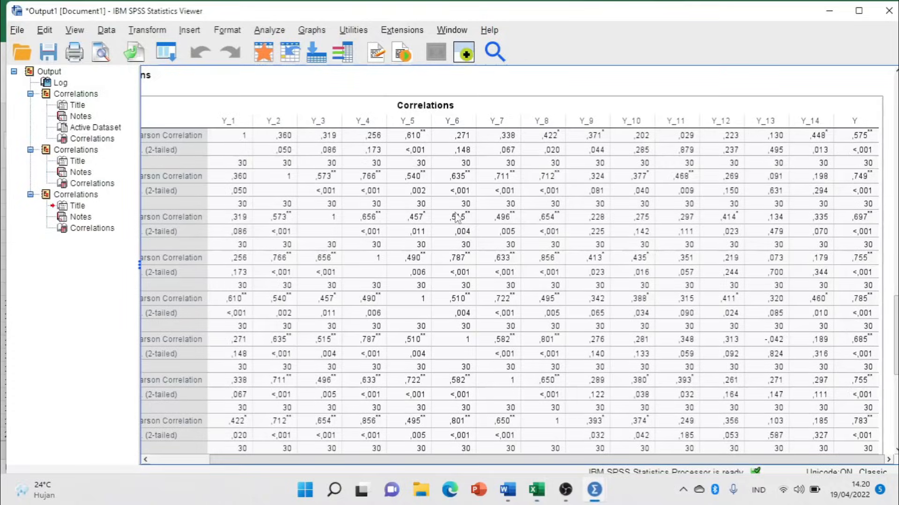
pyautogui.scroll(10, 565, 204)
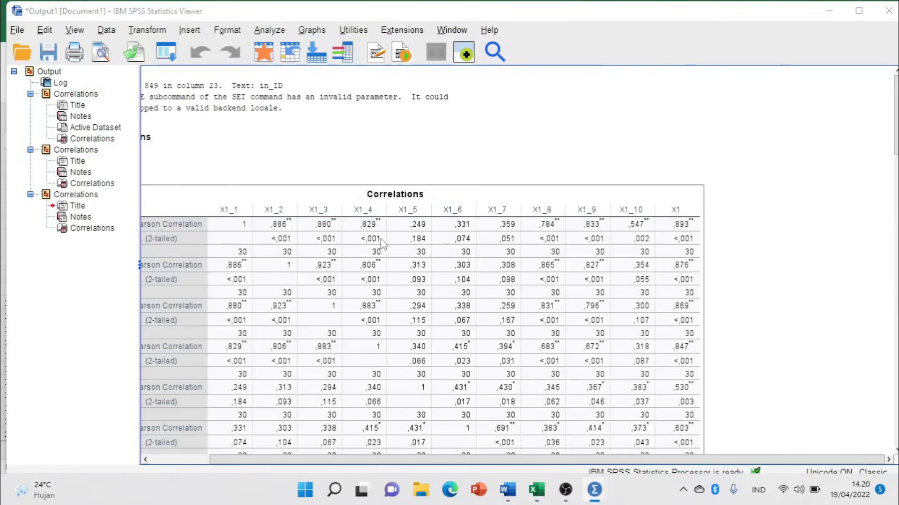
pyautogui.hotkey('alt', 'Tab')
pyautogui.hotkey('alt', 'Tab')
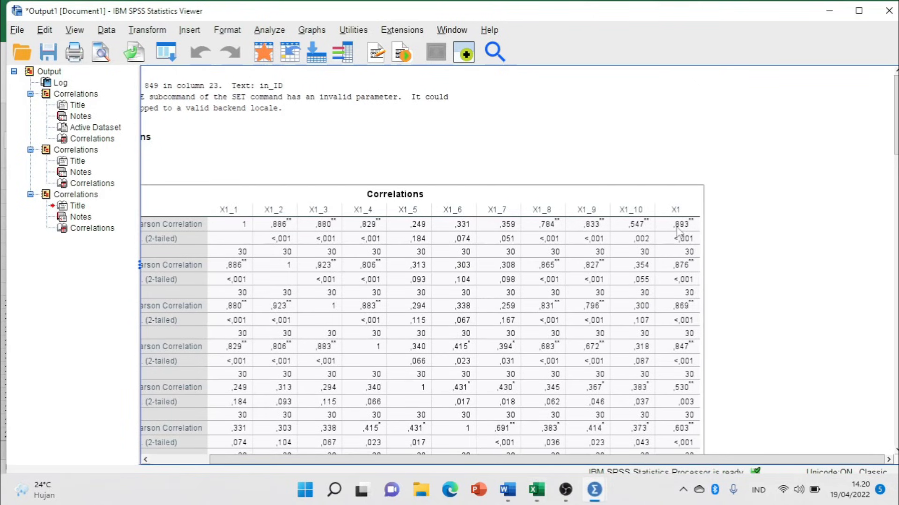
pyautogui.hotkey('alt', 'Tab')
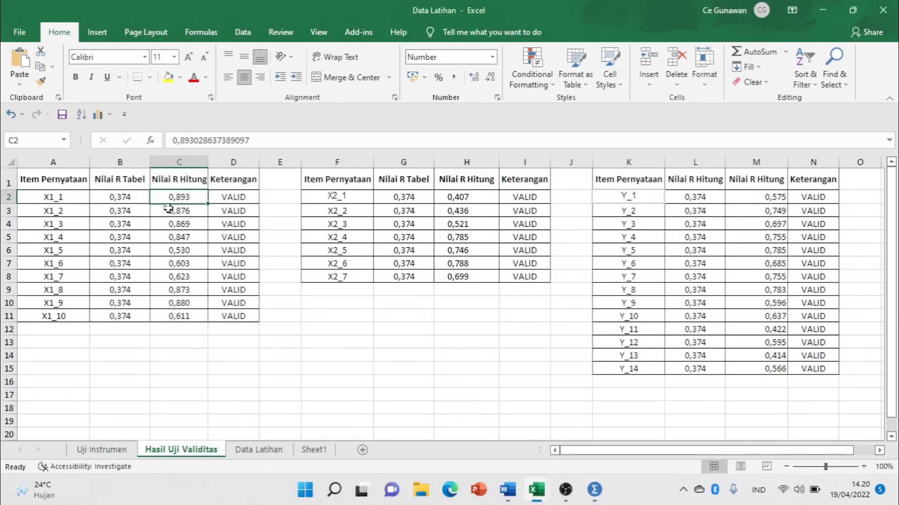
pyautogui.click(125, 197)
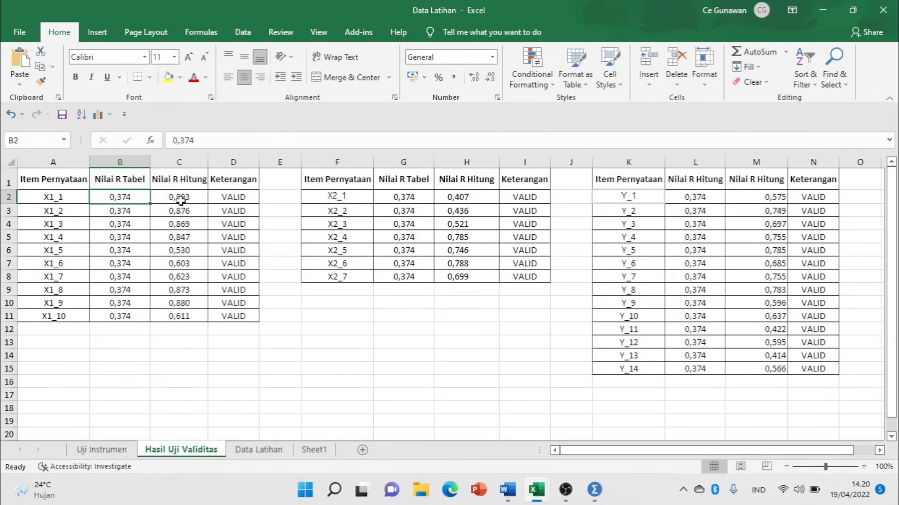
pyautogui.click(174, 180)
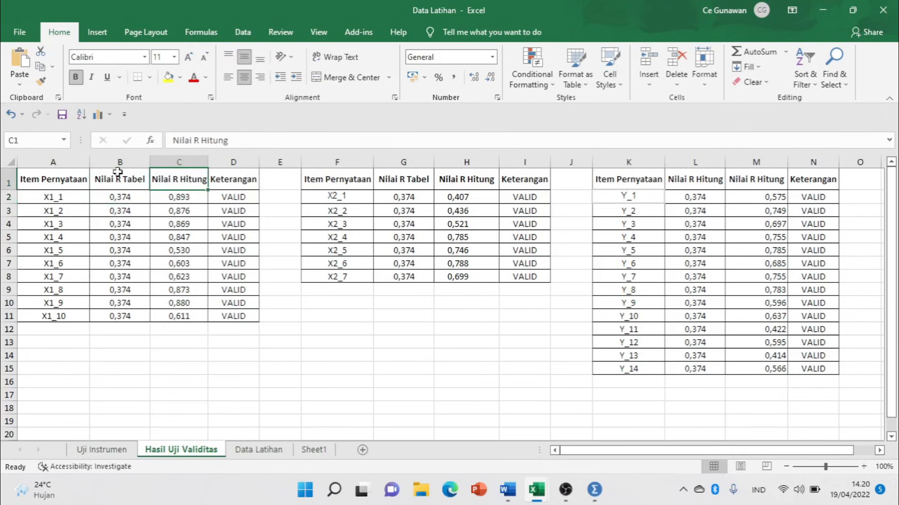
pyautogui.click(228, 195)
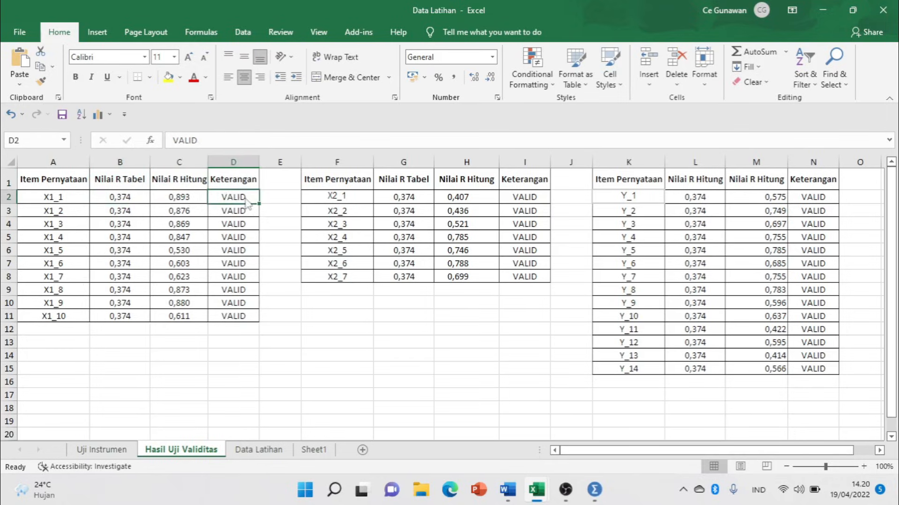
pyautogui.hotkey('alt', 'Tab')
pyautogui.hotkey('alt', 'Tab')
pyautogui.hotkey('alt', 'Tab')
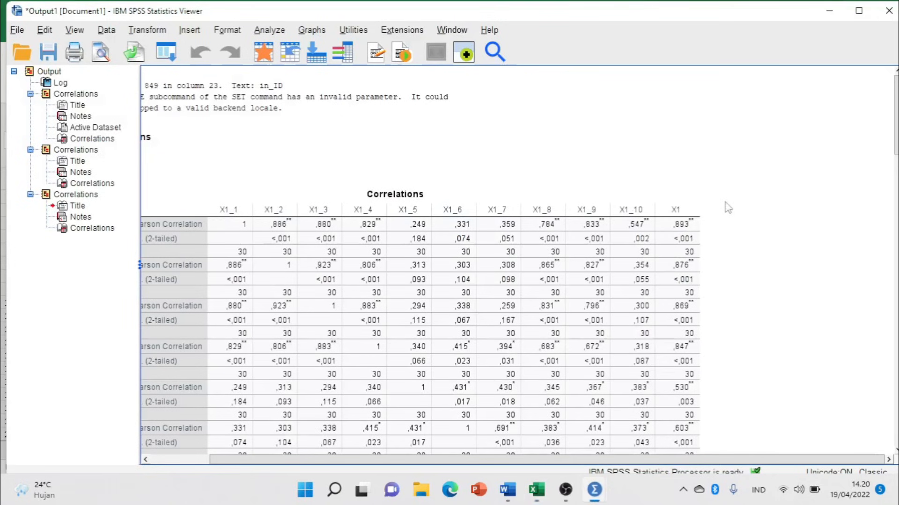
pyautogui.hotkey('alt', 'Tab')
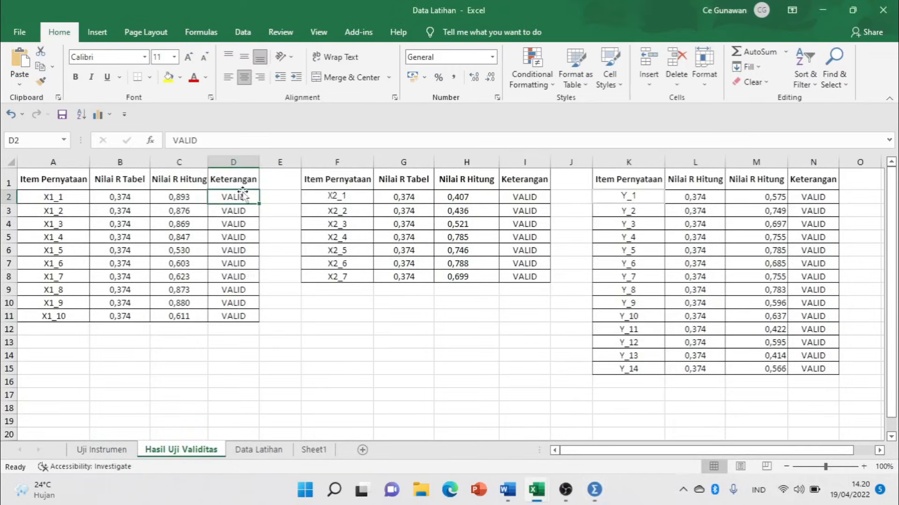
# Mark the VALID verdicts for the X1, X2 and Y items and compare with SPSS.
pyautogui.moveTo(244, 206); pyautogui.dragTo(257, 295)
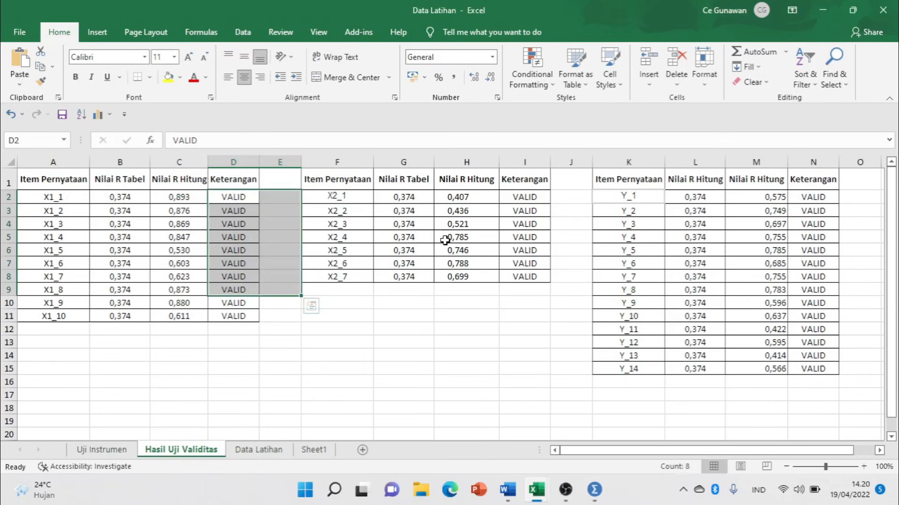
pyautogui.click(442, 251)
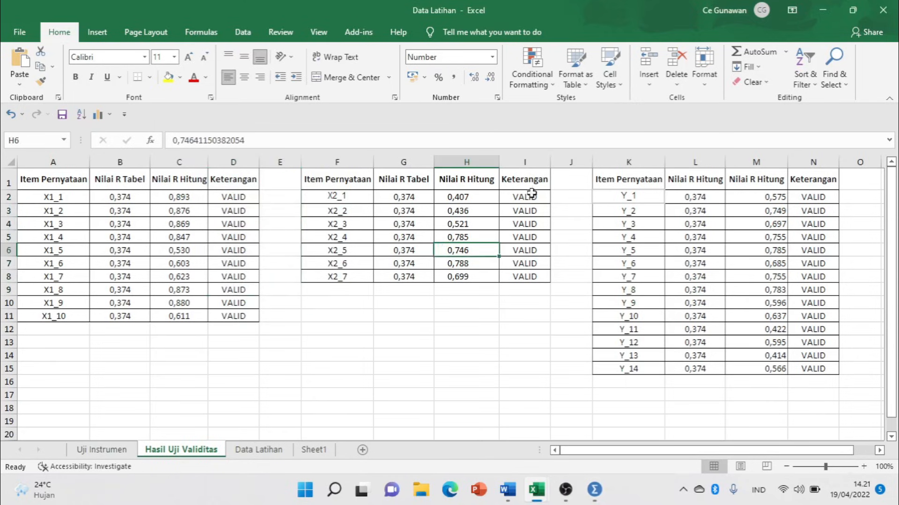
pyautogui.moveTo(528, 195); pyautogui.dragTo(528, 279)
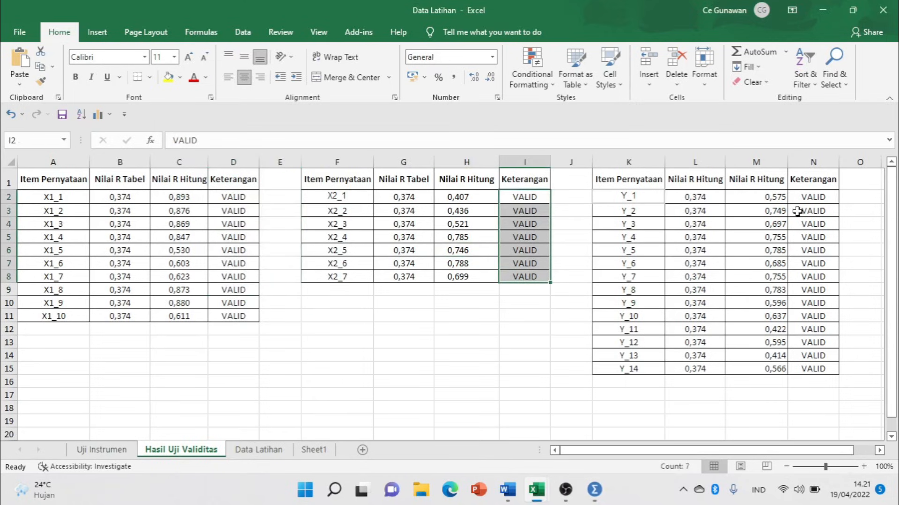
pyautogui.click(812, 196)
pyautogui.moveTo(812, 196); pyautogui.dragTo(848, 375)
pyautogui.hotkey('alt', 'Tab')
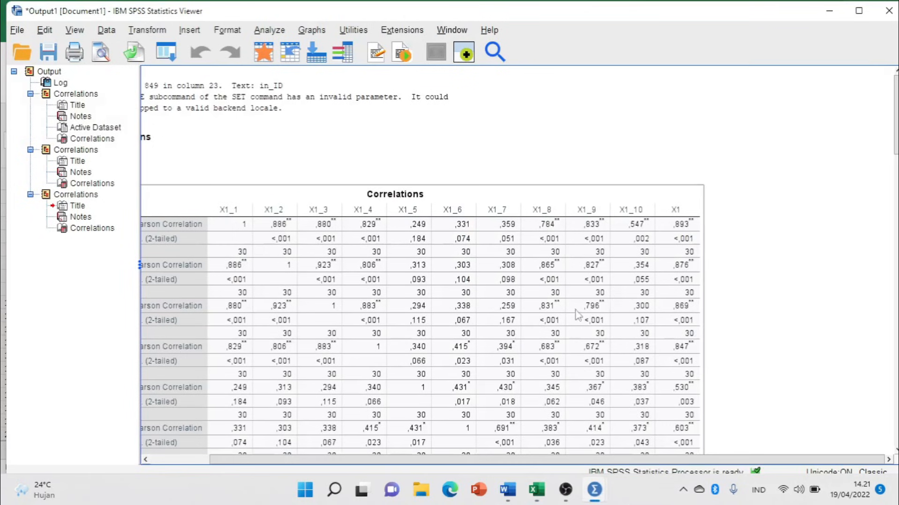
pyautogui.hotkey('alt', 'Tab')
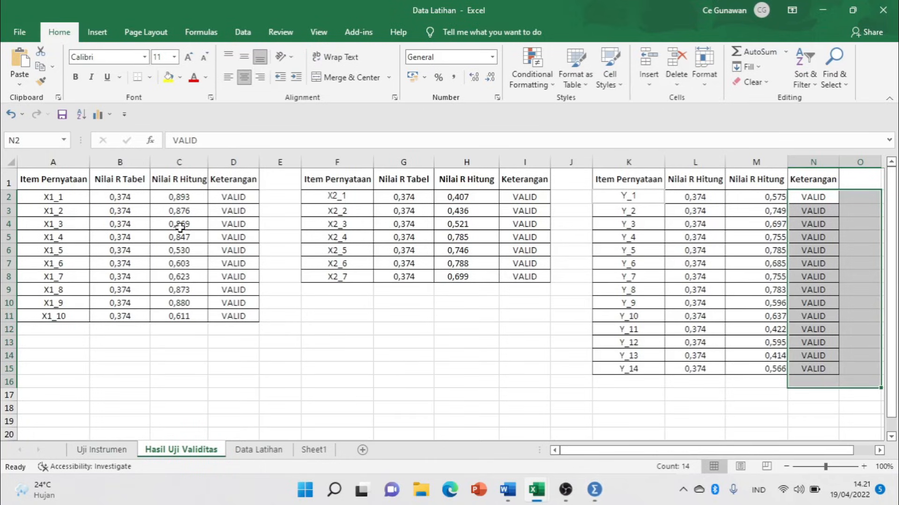
pyautogui.hotkey('alt', 'Tab')
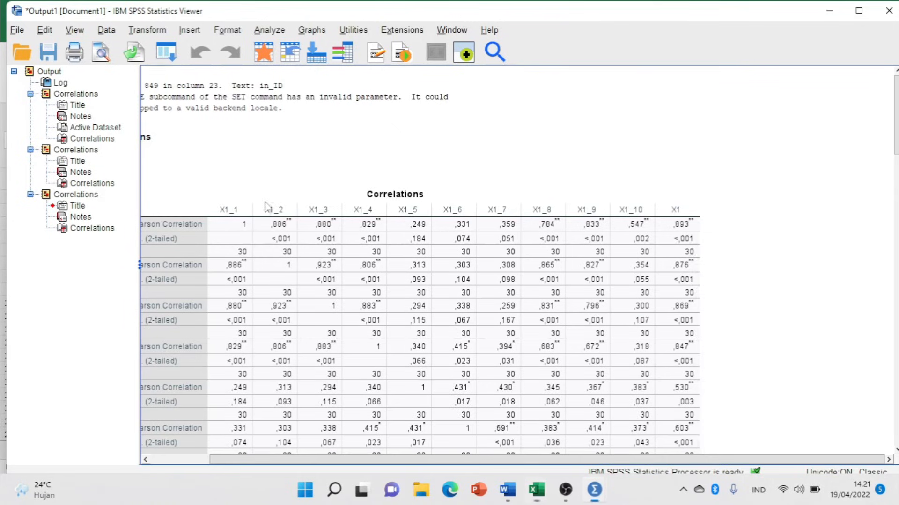
# Select the SPSS Correlations table, then mark the whole X1, X2 and Y validity tables in Excel.
pyautogui.click(646, 253)
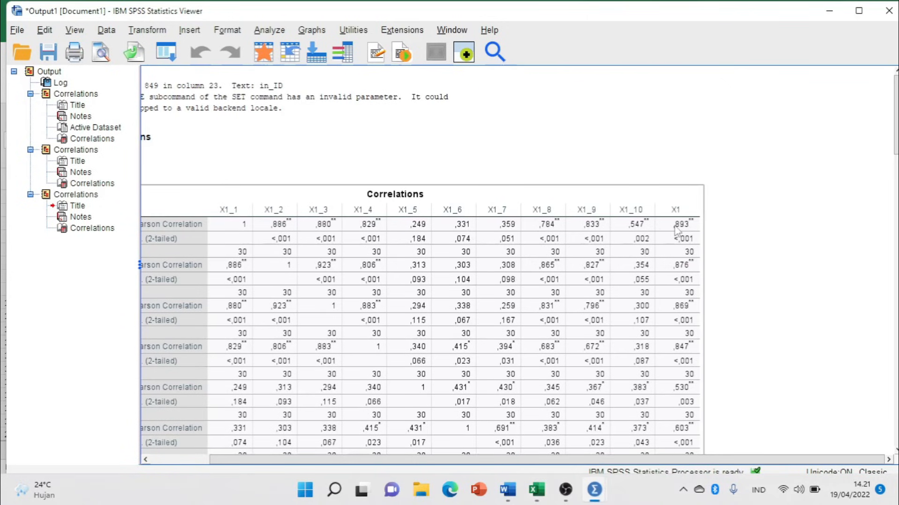
pyautogui.scroll(-3, 680, 229)
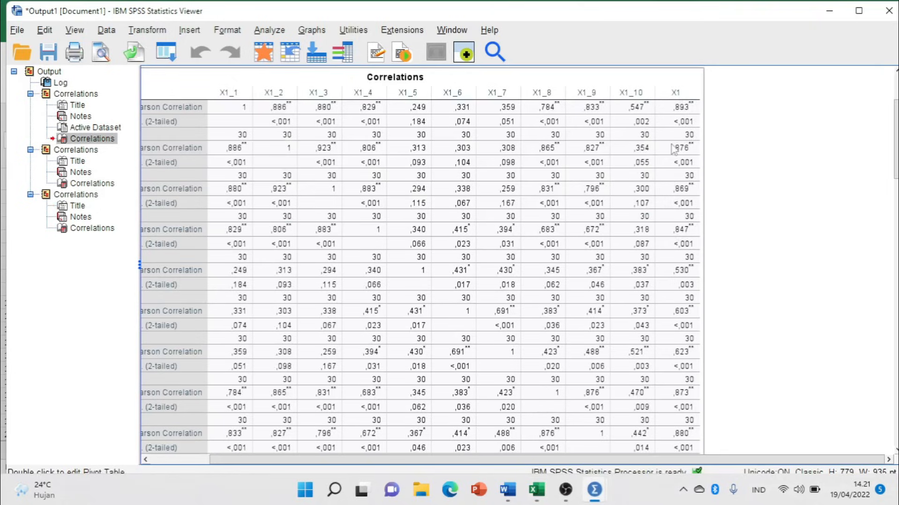
pyautogui.hotkey('alt', 'Tab')
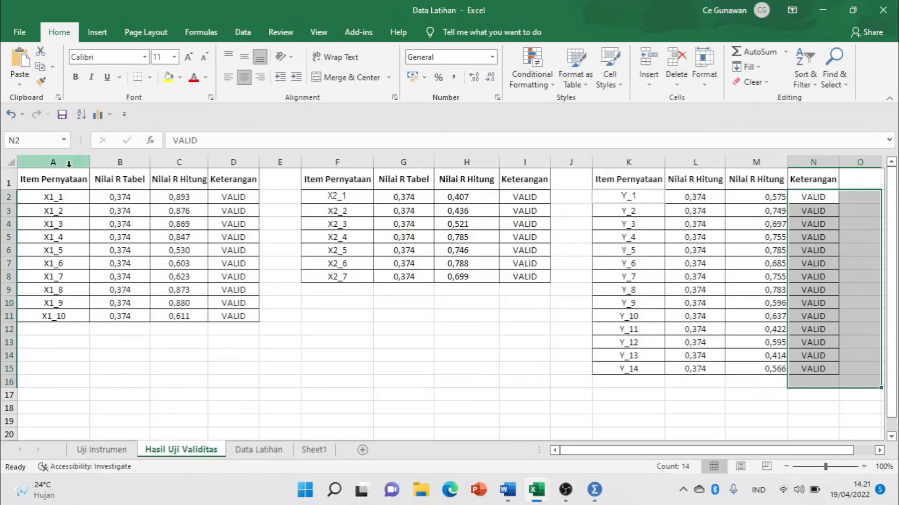
pyautogui.moveTo(47, 179); pyautogui.dragTo(239, 319)
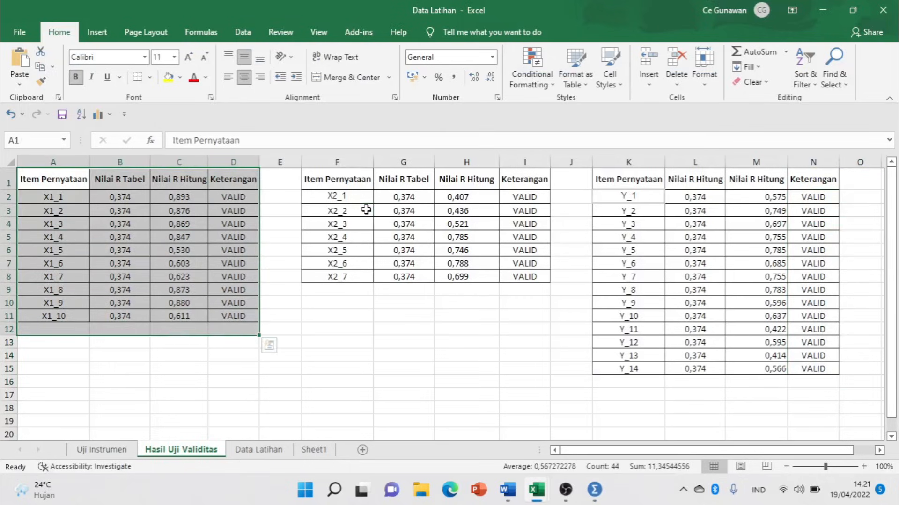
pyautogui.click(367, 211)
pyautogui.moveTo(336, 180); pyautogui.dragTo(524, 276)
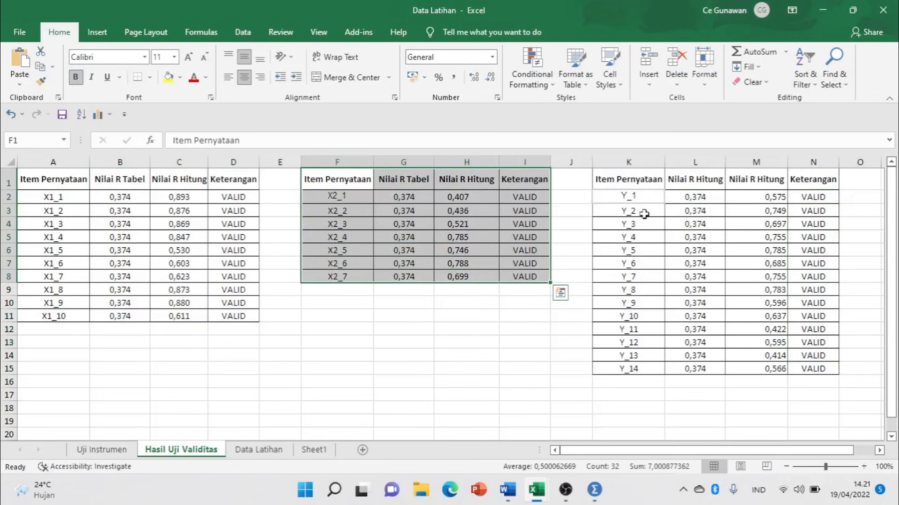
pyautogui.moveTo(627, 181); pyautogui.dragTo(817, 370)
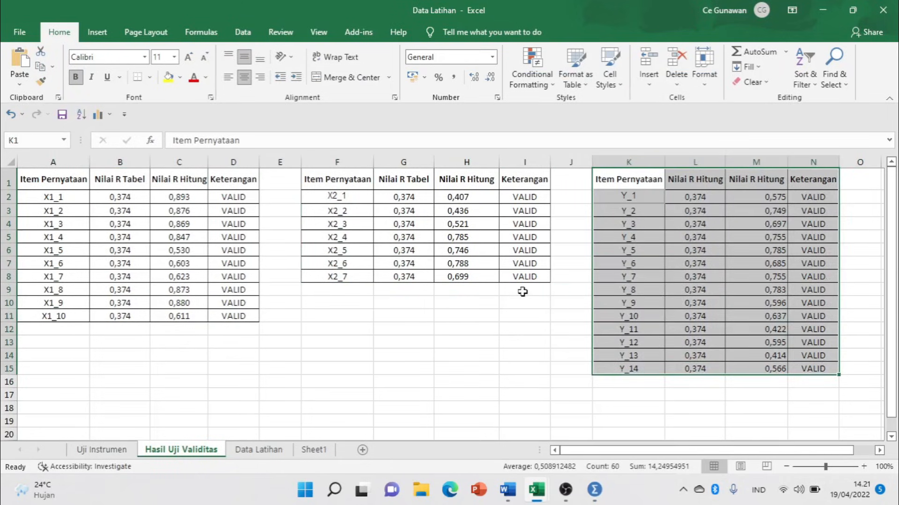
# Minimize the SPSS output window and bring the Untitled2 dataset forward.
pyautogui.hotkey('alt', 'Tab')
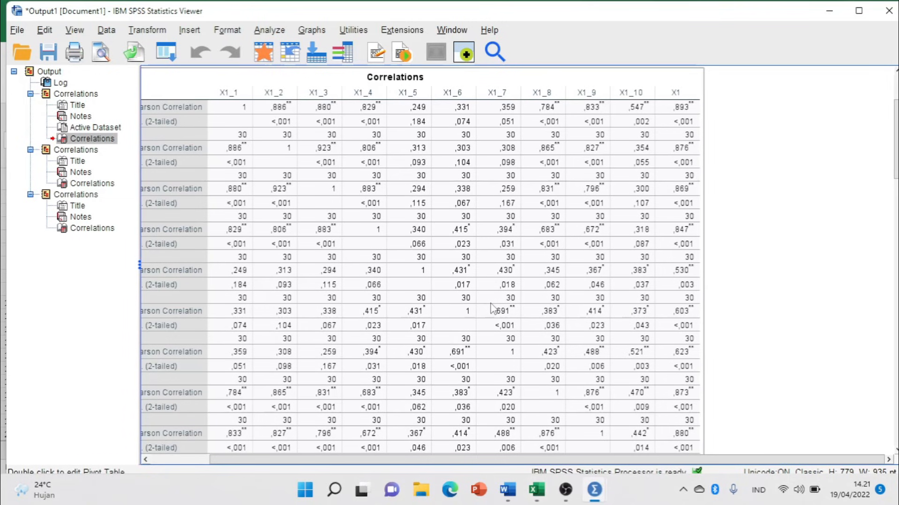
pyautogui.click(831, 8)
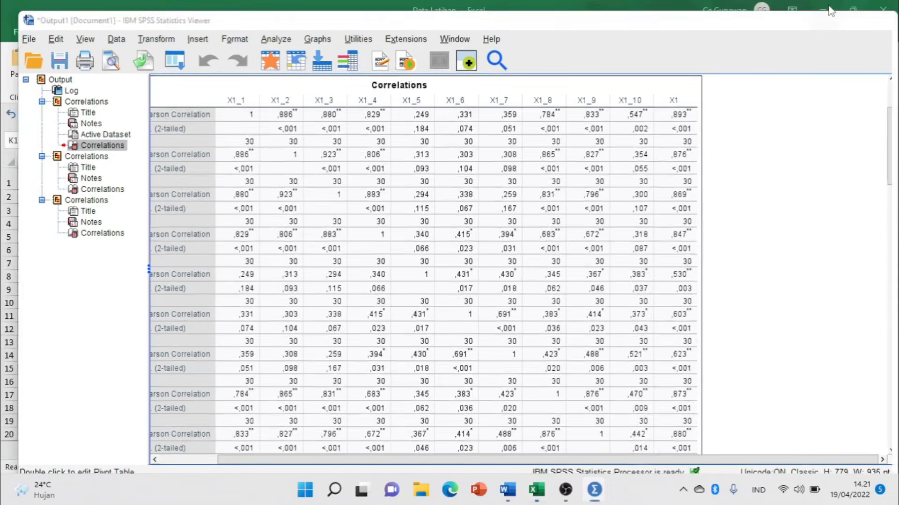
pyautogui.moveTo(595, 490)
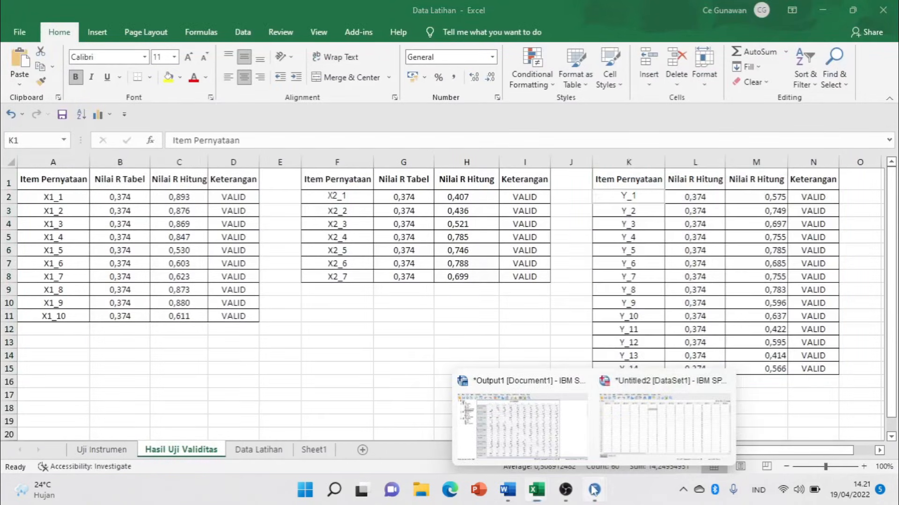
pyautogui.click(672, 421)
# Run Reliability Analysis with items X1_1–X1_10, yielding Cronbach's Alpha ,919.
pyautogui.click(363, 284)
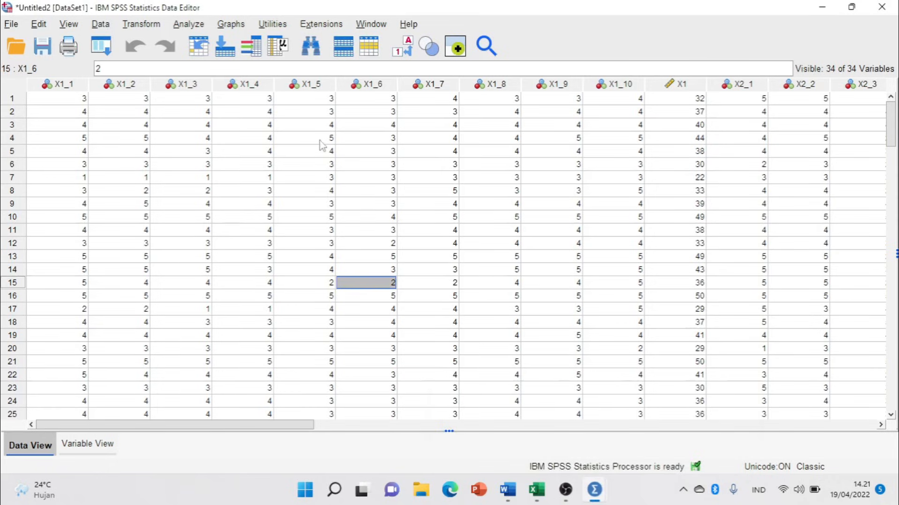
pyautogui.click(189, 24)
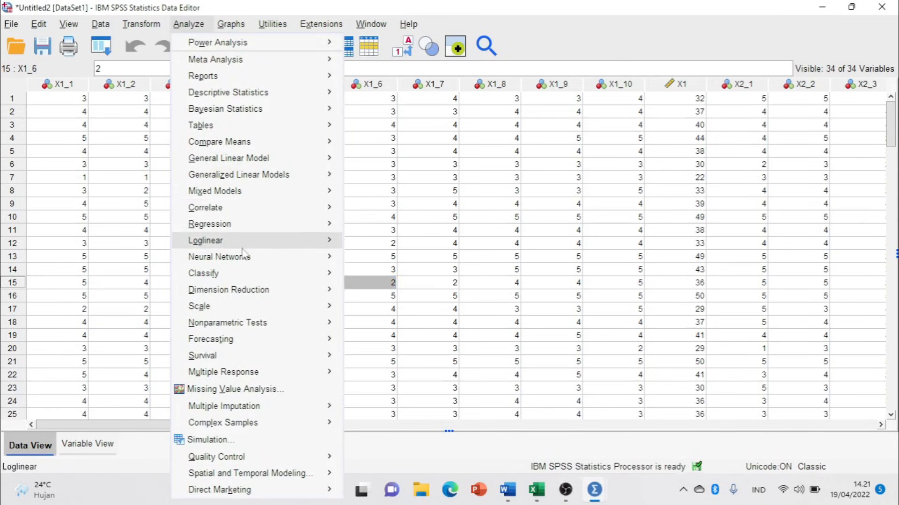
pyautogui.moveTo(253, 298)
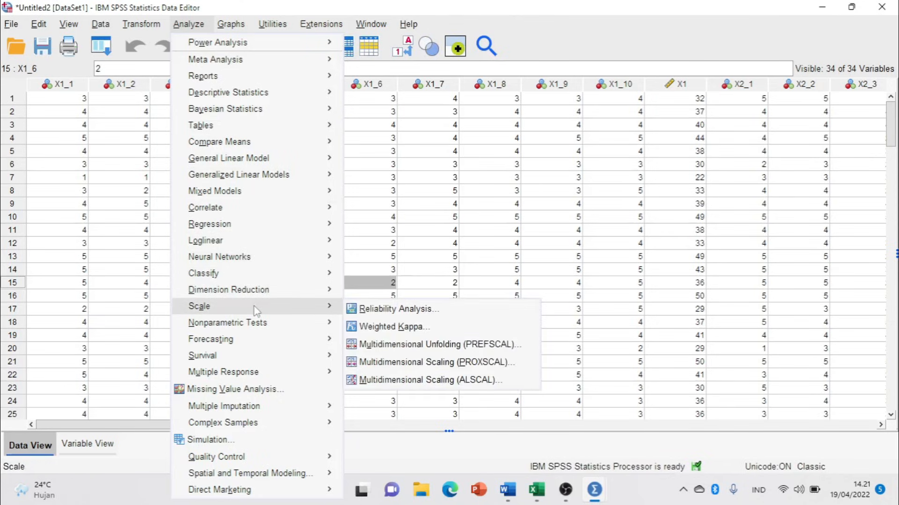
pyautogui.click(393, 312)
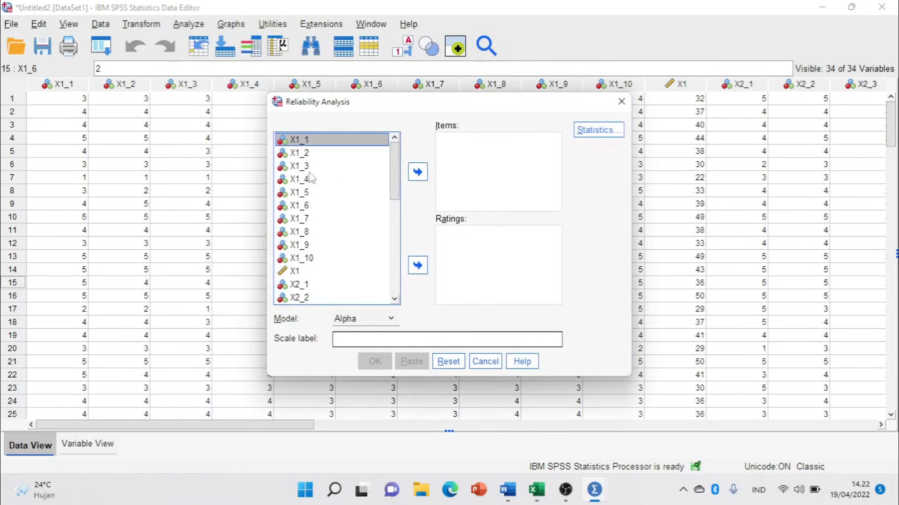
pyautogui.moveTo(299, 140); pyautogui.dragTo(304, 273)
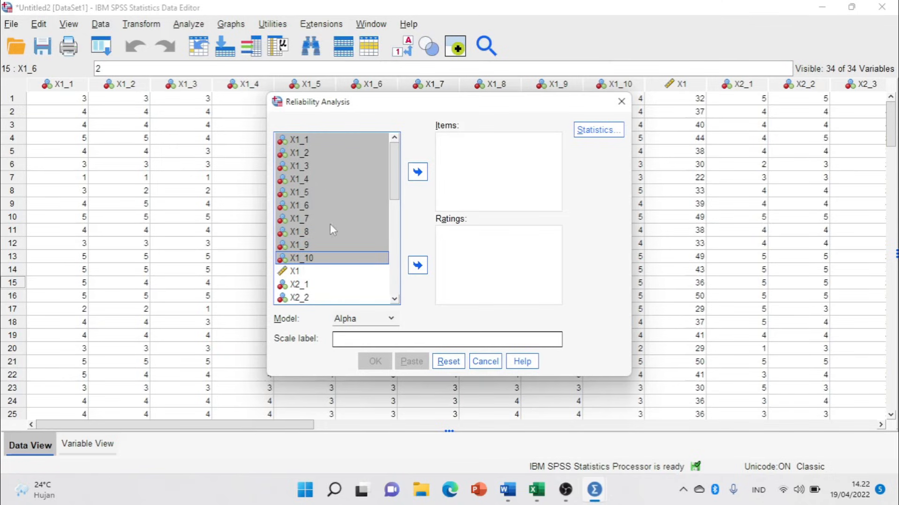
pyautogui.click(417, 171)
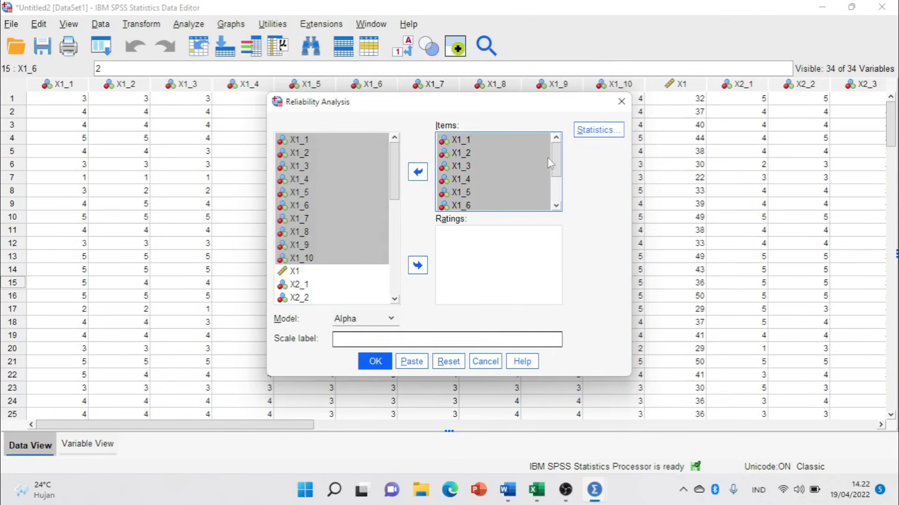
pyautogui.click(375, 362)
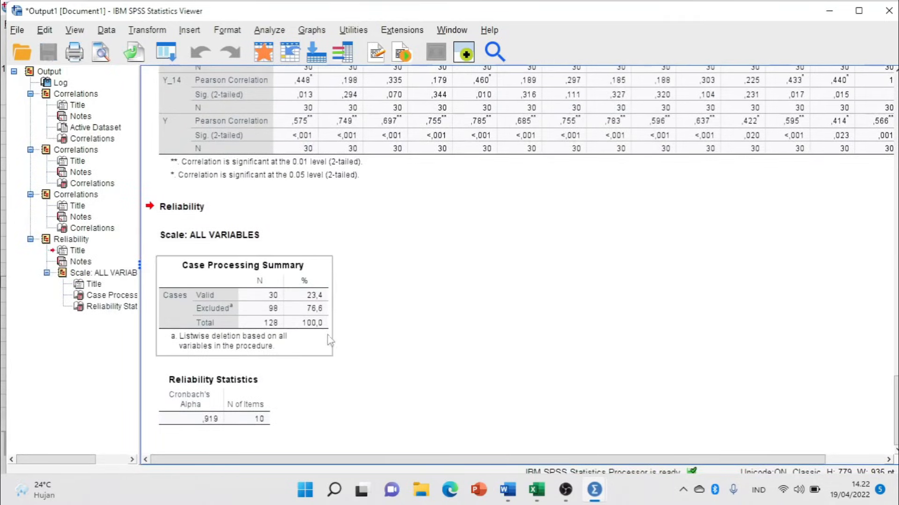
# Select the Reliability Statistics table, then highlight 'nilai alpha' and 'item reliabel' in Word's UJI RELIABILITAS section.
pyautogui.click(222, 400)
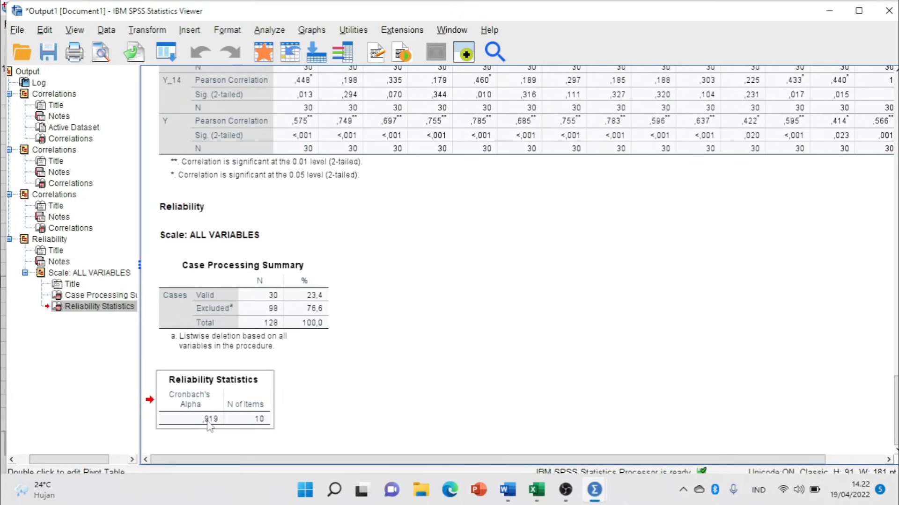
pyautogui.click(507, 490)
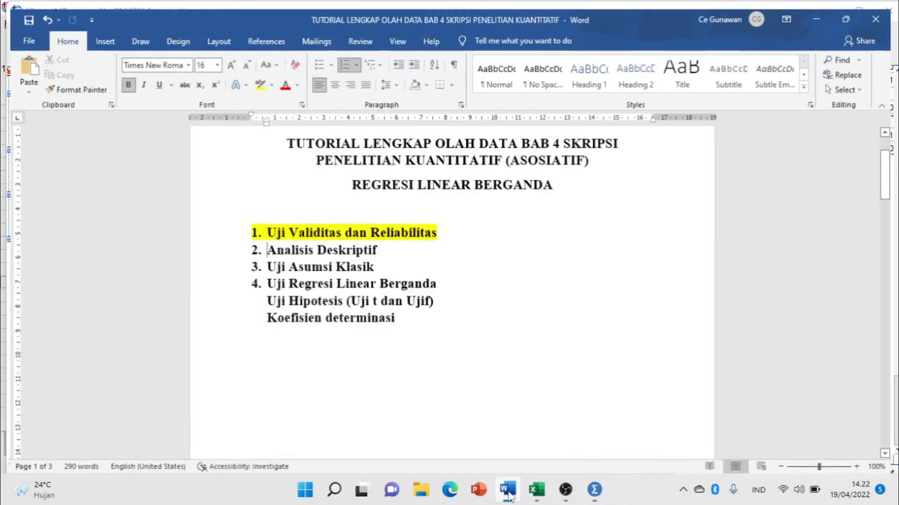
pyautogui.scroll(-5, 407, 340)
pyautogui.scroll(-15, 407, 340)
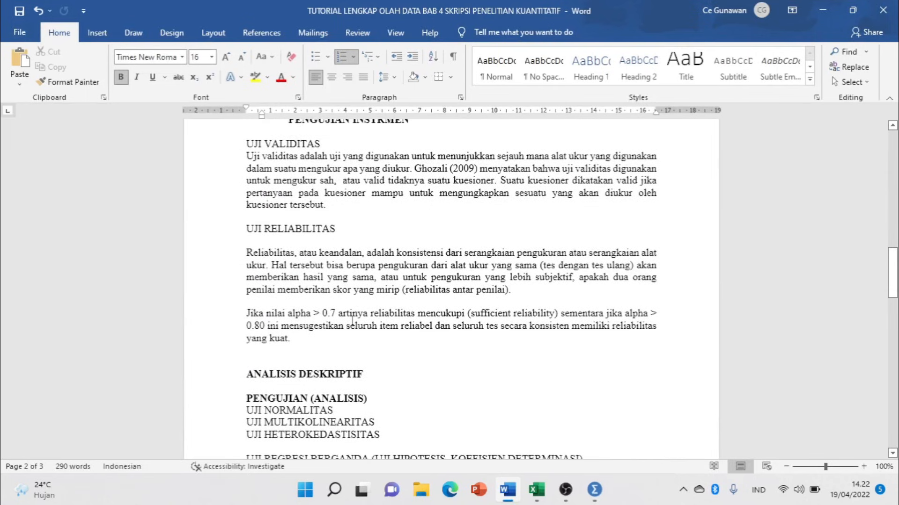
pyautogui.click(352, 323)
pyautogui.moveTo(282, 312); pyautogui.dragTo(312, 312)
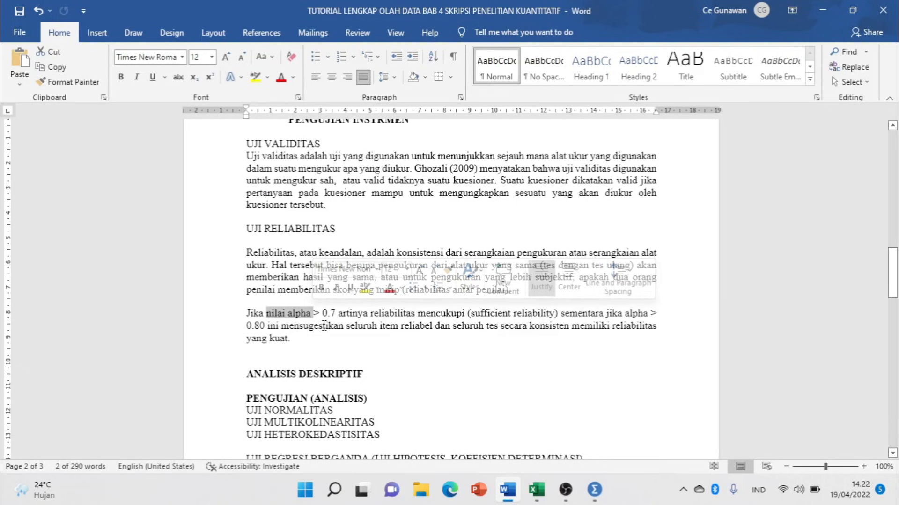
pyautogui.moveTo(380, 325); pyautogui.dragTo(435, 326)
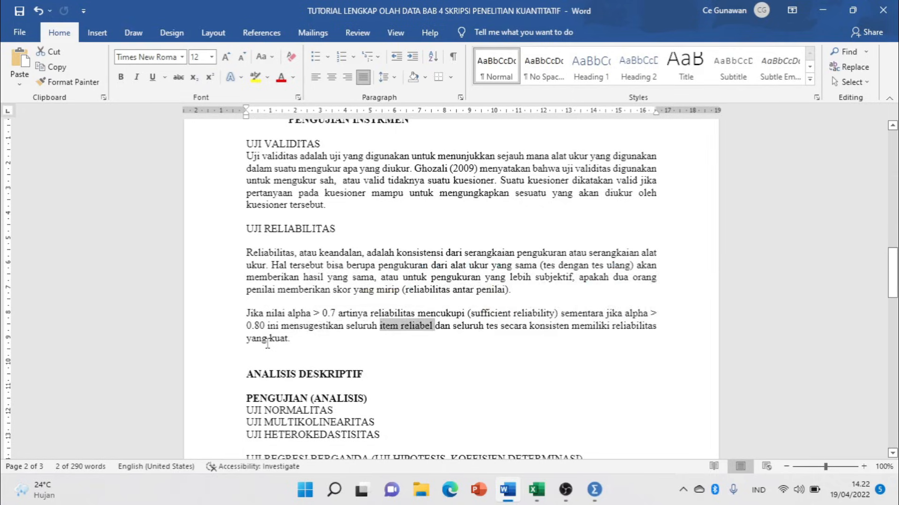
pyautogui.click(267, 339)
# Compare the Word explanation with the SPSS alpha output, then return to the SPSS data window.
pyautogui.hotkey('alt', 'Tab')
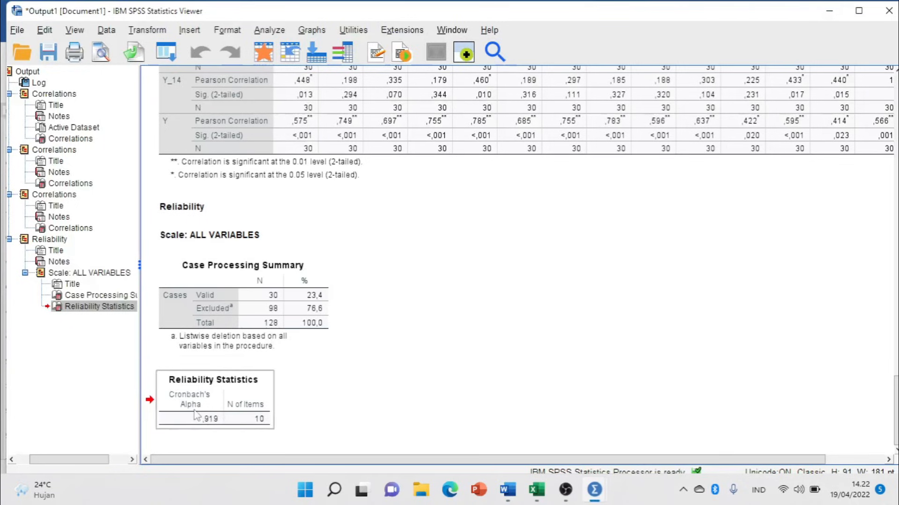
pyautogui.hotkey('alt', 'Tab')
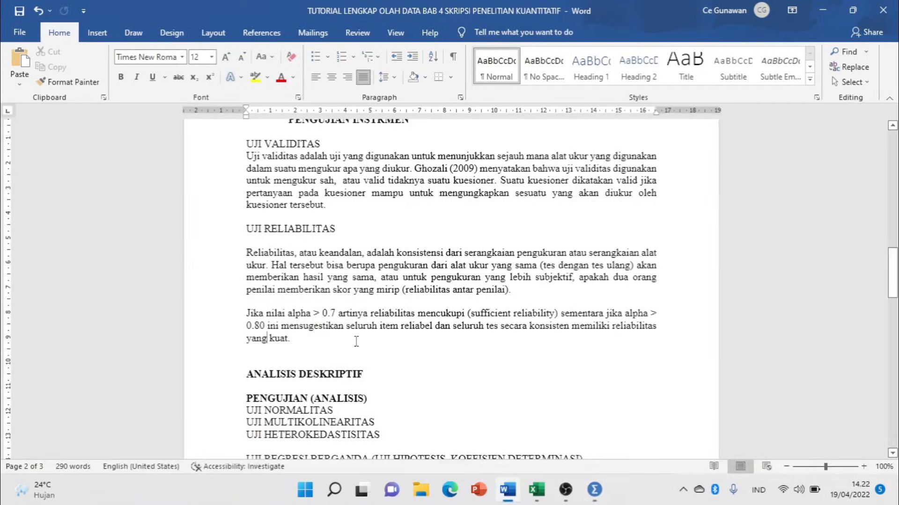
pyautogui.hotkey('alt', 'Tab')
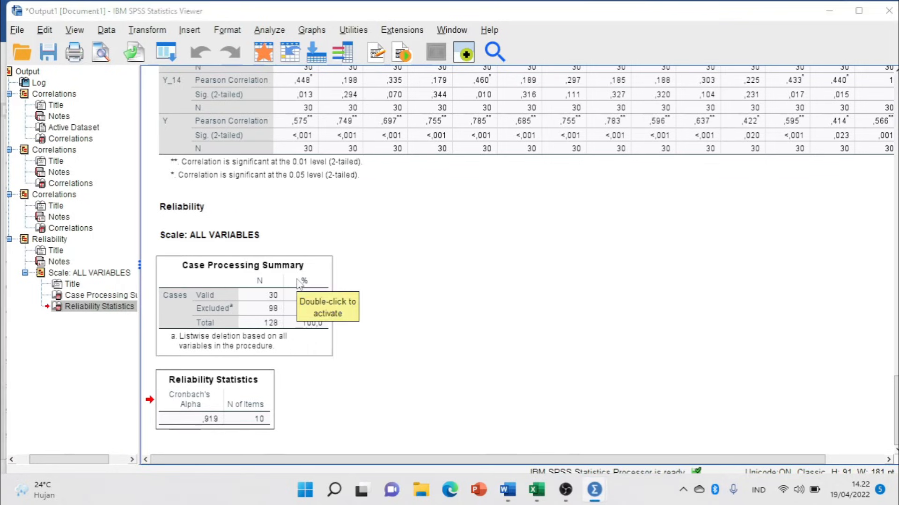
pyautogui.hotkey('alt', 'Tab')
pyautogui.hotkey('alt', 'Tab')
pyautogui.hotkey('alt', 'Tab')
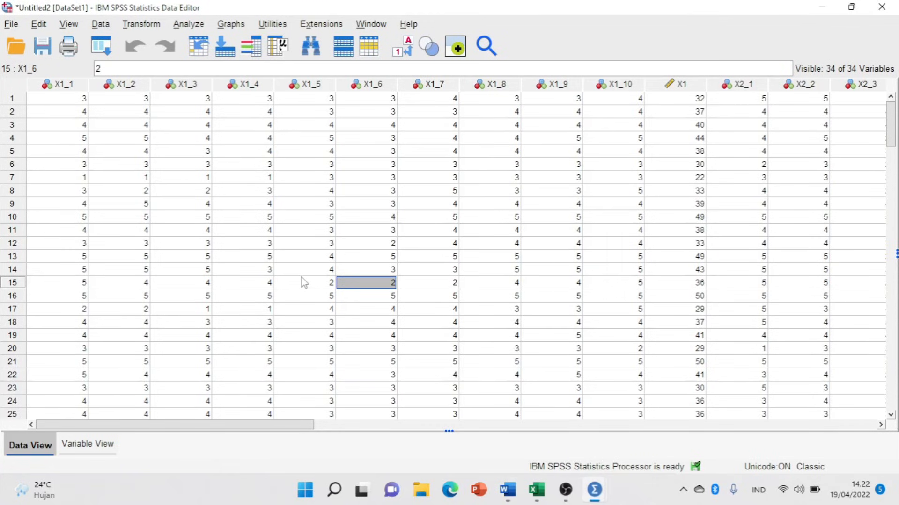
# Reopen Reliability Analysis and clear out the previous X1 items.
pyautogui.click(188, 24)
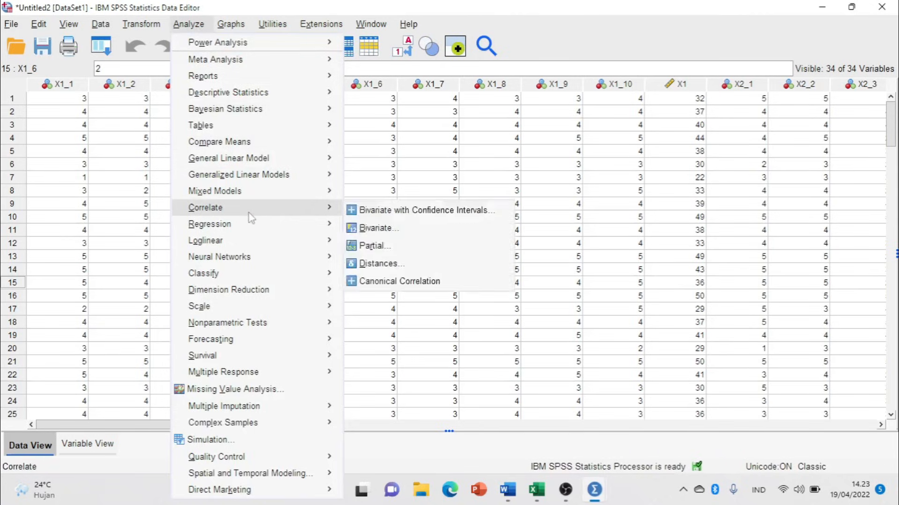
pyautogui.moveTo(292, 309)
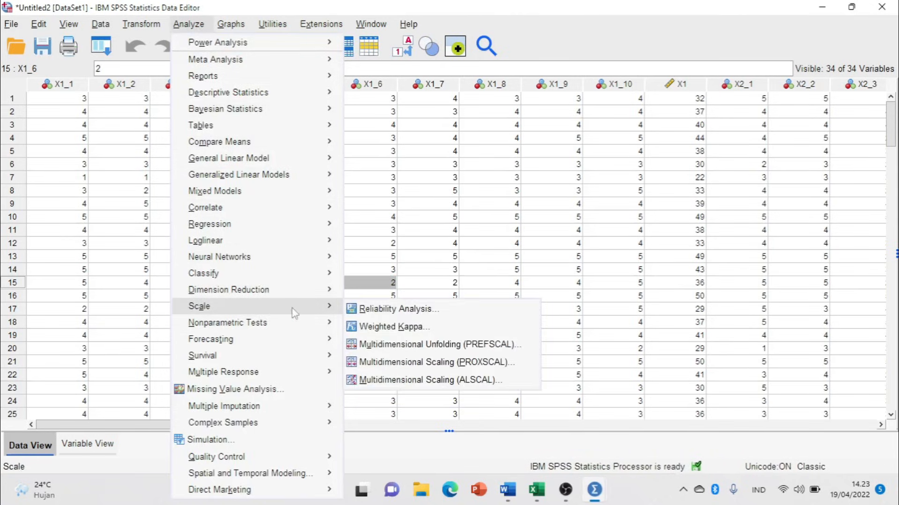
pyautogui.click(398, 313)
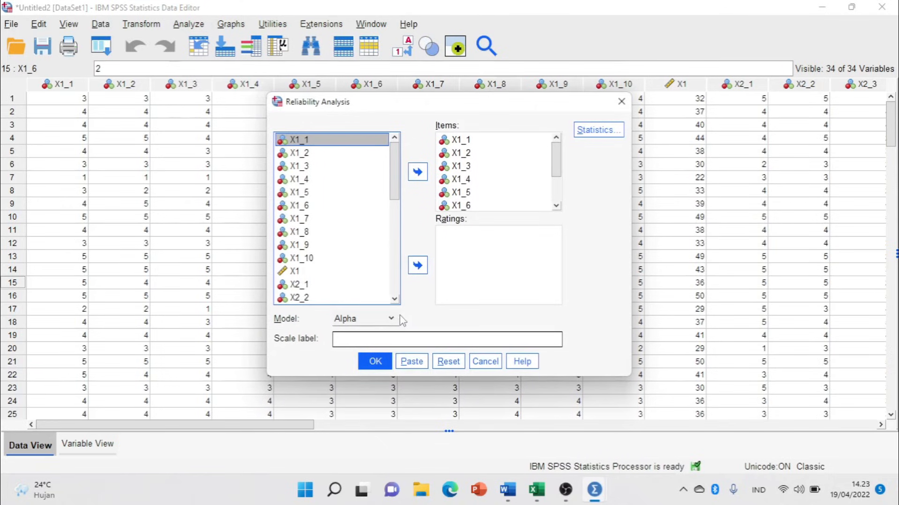
pyautogui.click(475, 163)
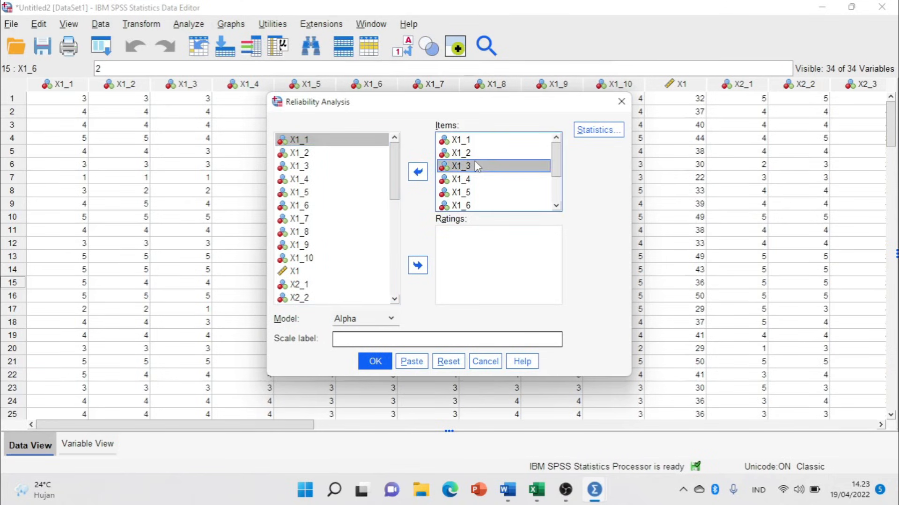
pyautogui.hotkey('ctrl', 'a')
pyautogui.click(419, 172)
# Add the X1 and X2 item variables and run, giving alpha .867 for 17 items, then return to the data.
pyautogui.scroll(-3, 336, 232)
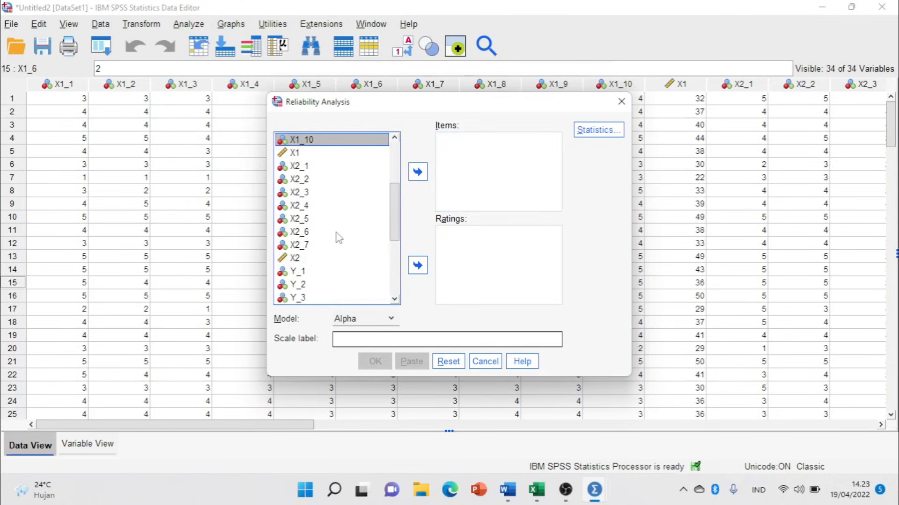
pyautogui.click(302, 168)
pyautogui.moveTo(302, 185); pyautogui.dragTo(300, 246)
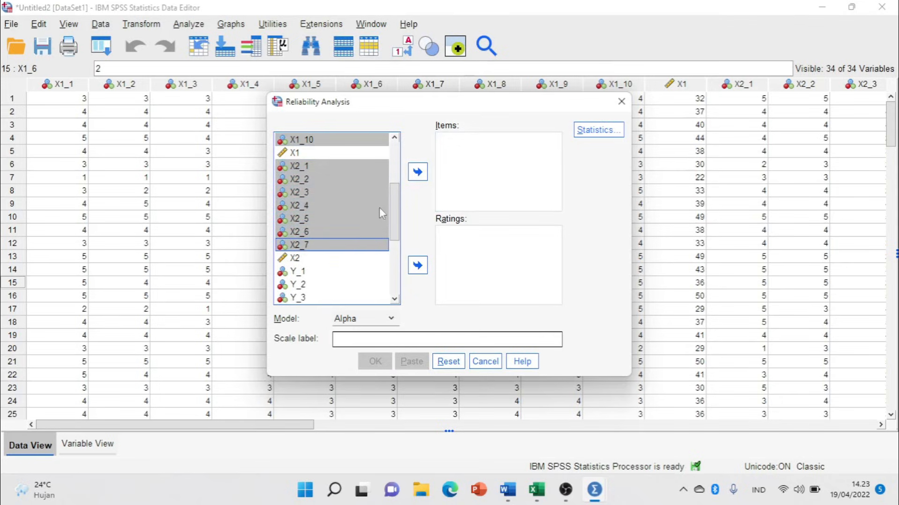
pyautogui.click(423, 176)
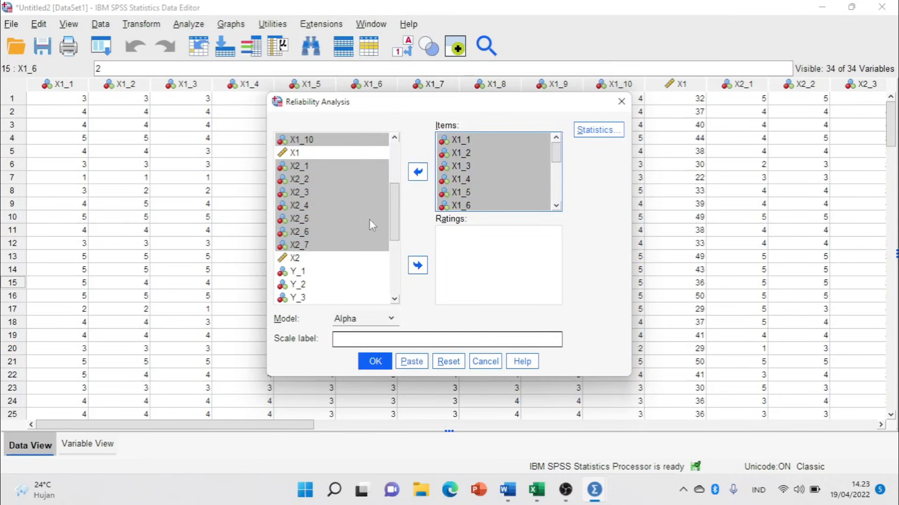
pyautogui.click(375, 362)
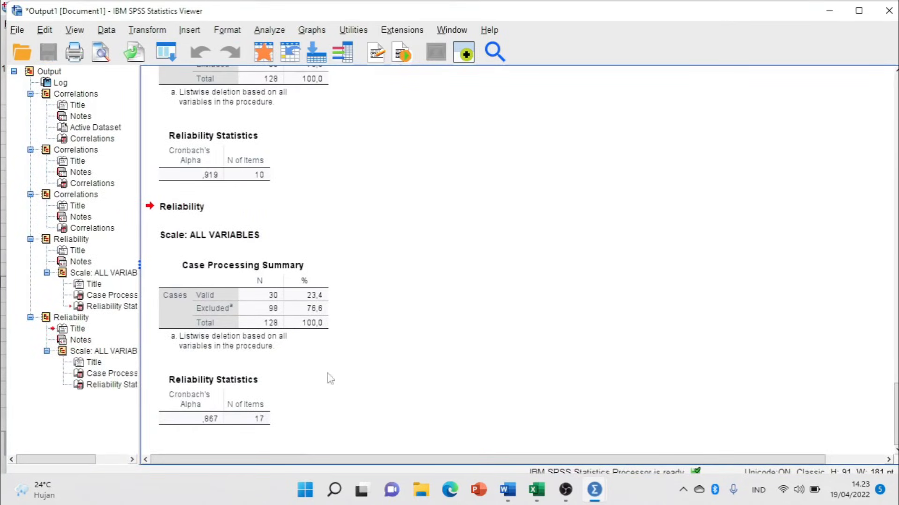
pyautogui.click(213, 395)
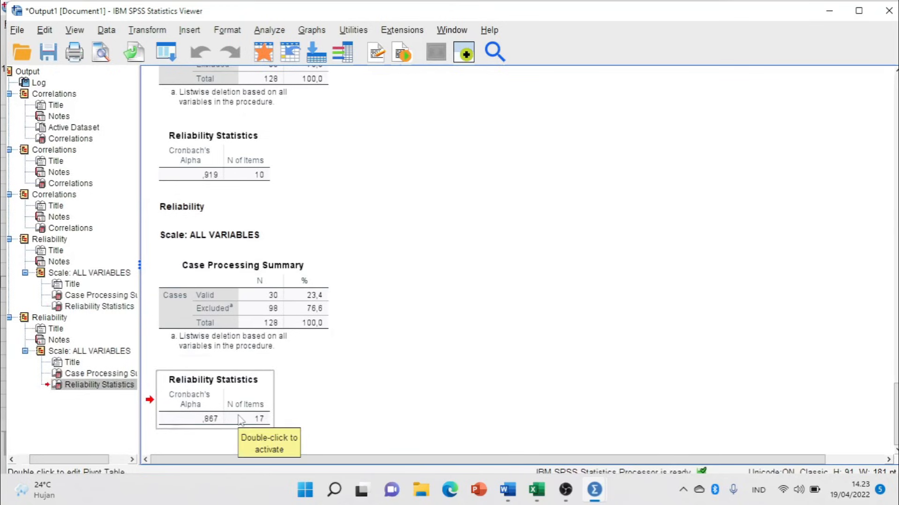
pyautogui.hotkey('alt', 'Tab')
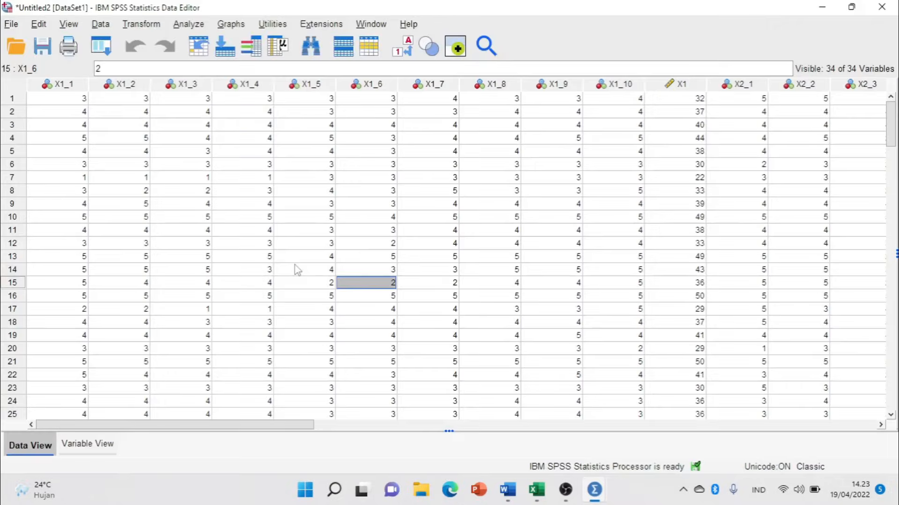
# Rerun Reliability Analysis with items Y_1 through Y_14 replacing the previous items.
pyautogui.click(296, 270)
pyautogui.click(177, 26)
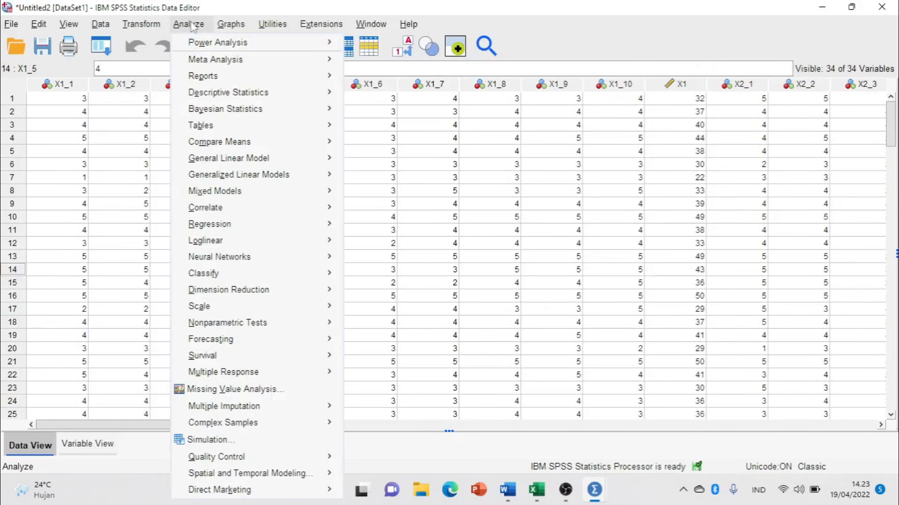
pyautogui.moveTo(275, 311)
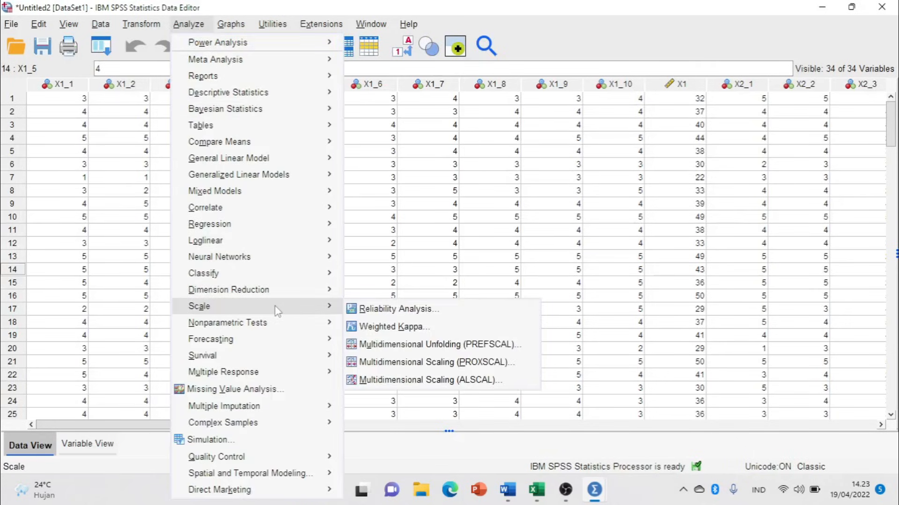
pyautogui.click(394, 310)
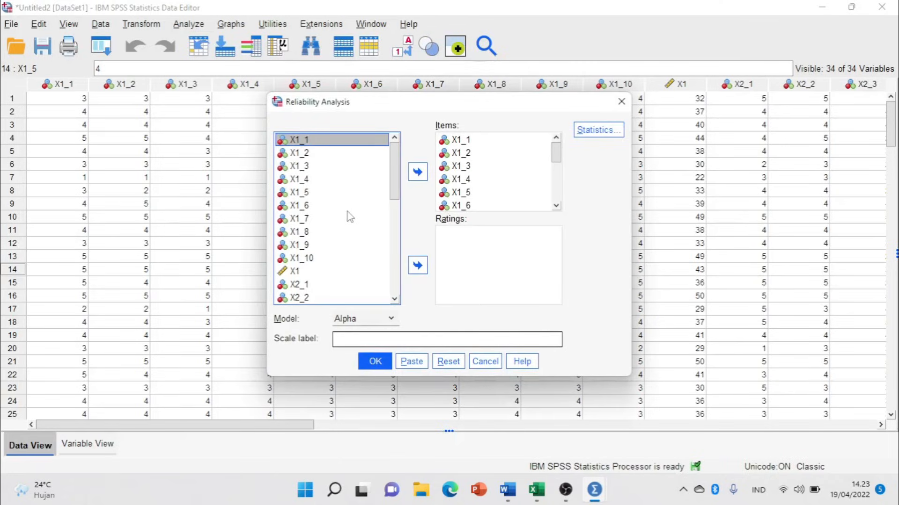
pyautogui.click(496, 175)
pyautogui.hotkey('ctrl', 'a')
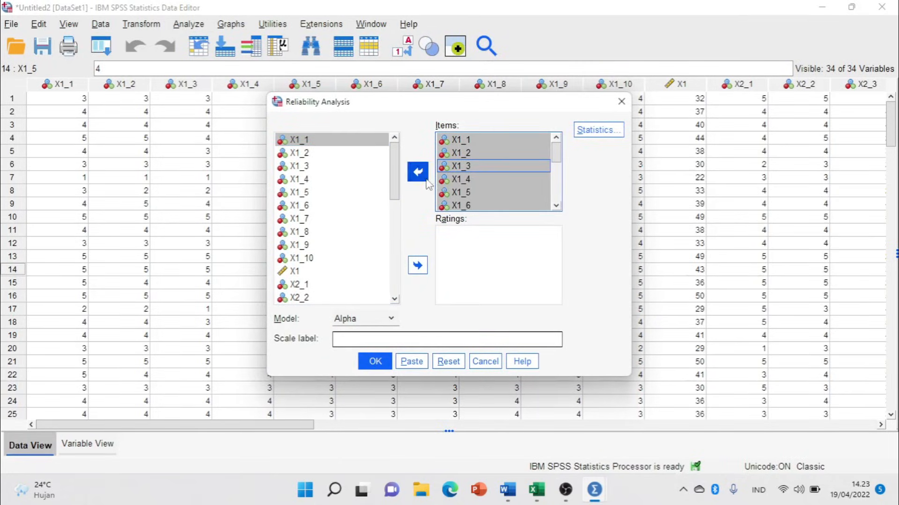
pyautogui.click(418, 172)
pyautogui.moveTo(394, 173); pyautogui.dragTo(336, 248)
pyautogui.click(289, 154)
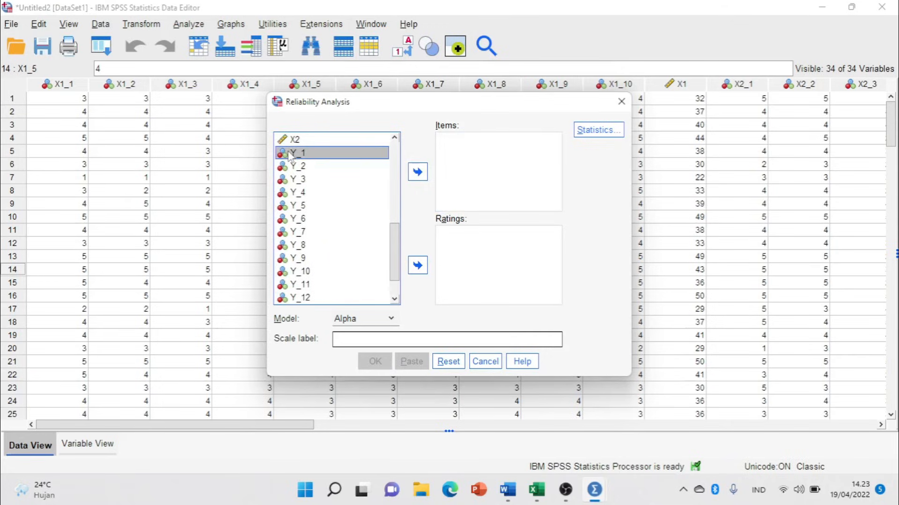
pyautogui.hotkey('shift', 'Down')
pyautogui.hotkey('shift', 'Down')
pyautogui.hotkey('shift', 'Down')
pyautogui.hotkey('shift', 'Down')
pyautogui.hotkey('shift', 'Down')
pyautogui.hotkey('shift', 'Down')
pyautogui.hotkey('shift', 'Down')
pyautogui.hotkey('shift', 'Down')
pyautogui.hotkey('shift', 'Down')
pyautogui.hotkey('shift', 'Down')
pyautogui.hotkey('shift', 'Down')
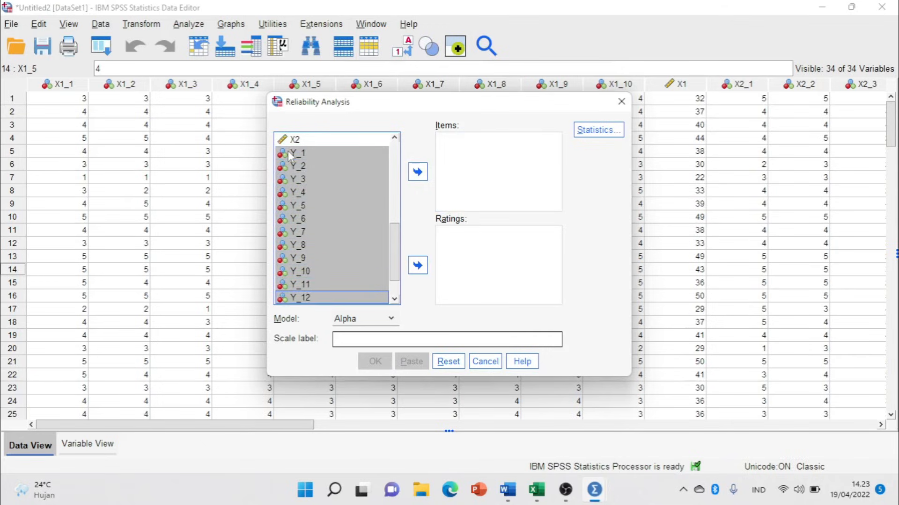
pyautogui.hotkey('shift', 'Down')
pyautogui.hotkey('shift', 'Down')
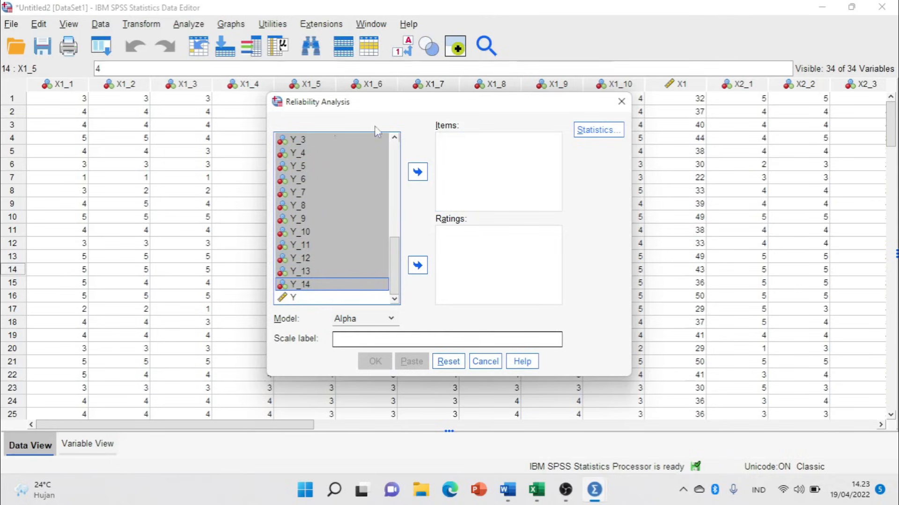
pyautogui.click(417, 171)
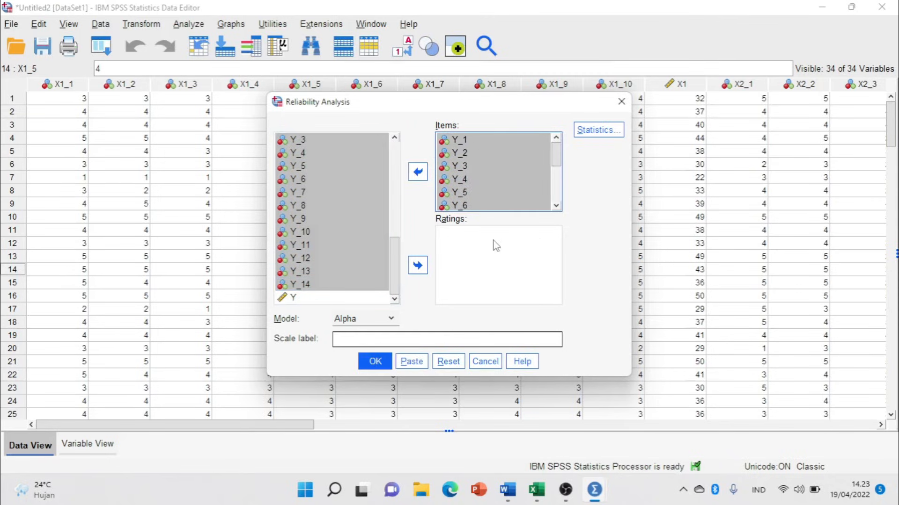
pyautogui.click(380, 360)
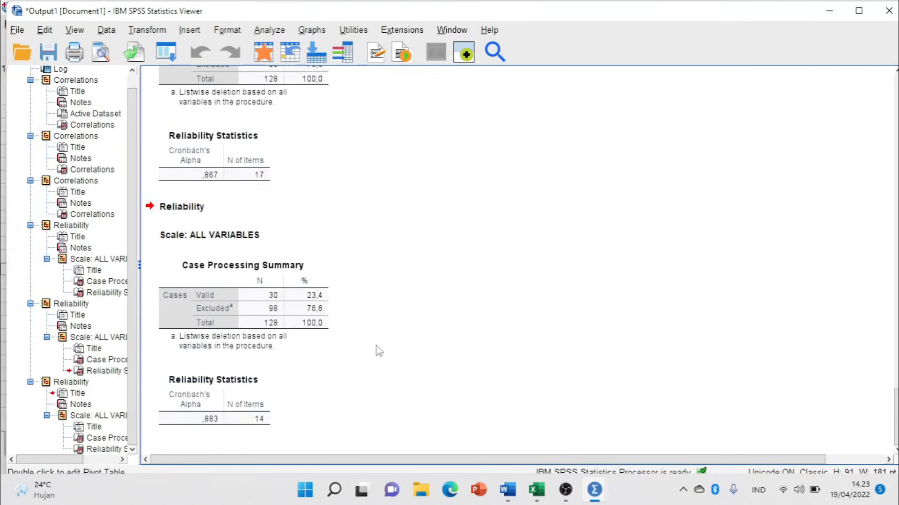
# Compare the Reliability Statistics tables with Cronbach's Alpha .919, .867 and .883.
pyautogui.click(215, 419)
pyautogui.click(299, 335)
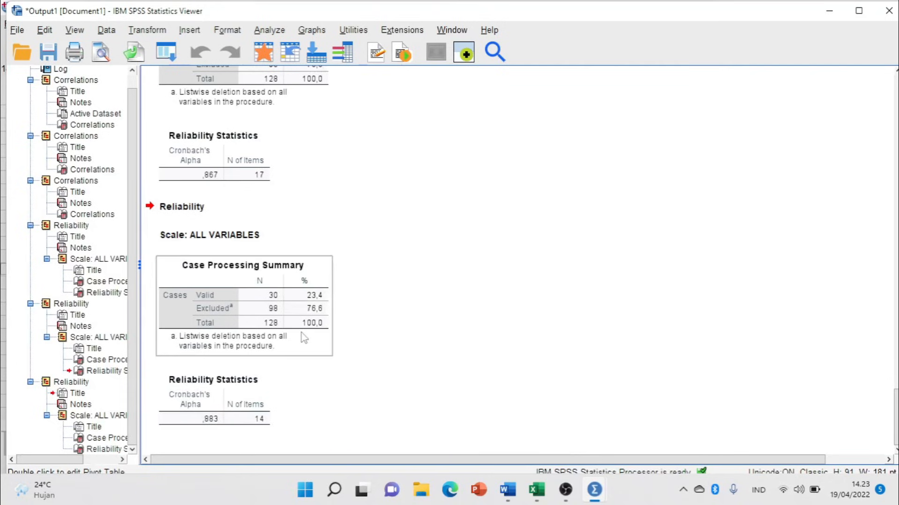
pyautogui.click(368, 241)
pyautogui.scroll(2, 372, 224)
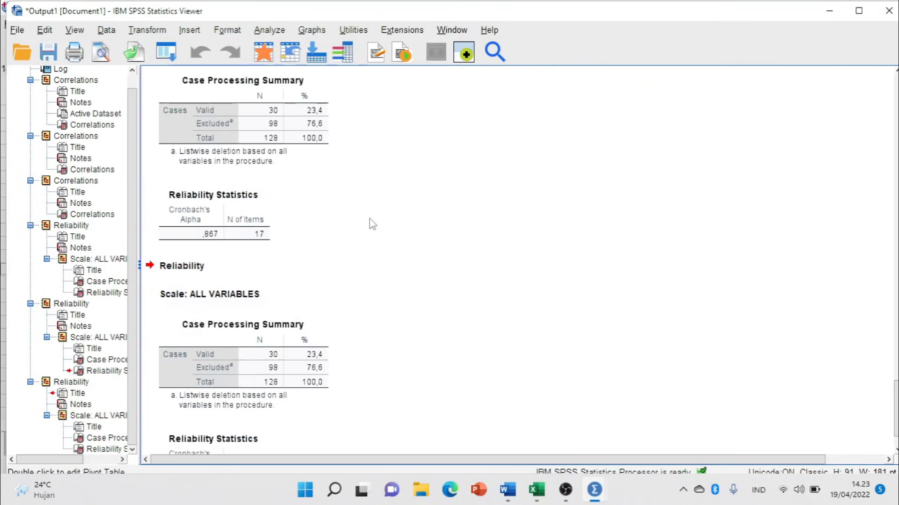
pyautogui.scroll(3, 257, 231)
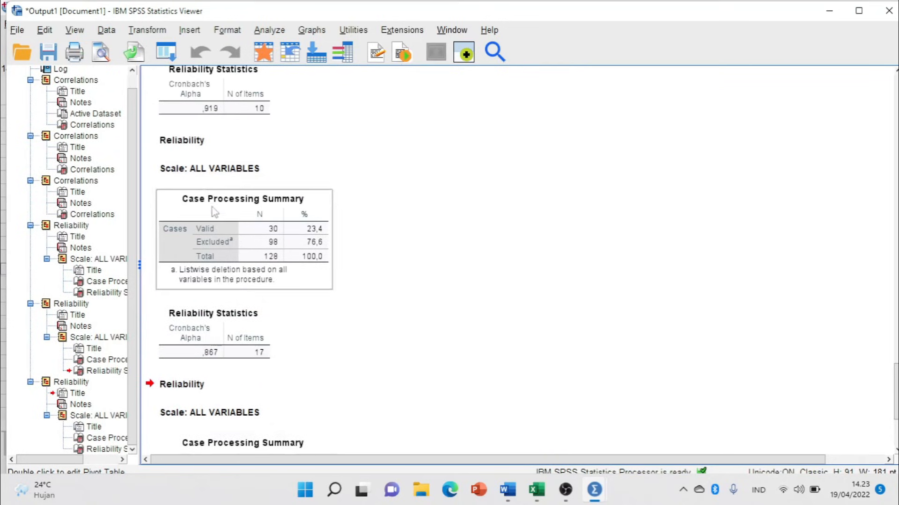
pyautogui.click(212, 139)
pyautogui.scroll(-1, 225, 196)
pyautogui.click(212, 335)
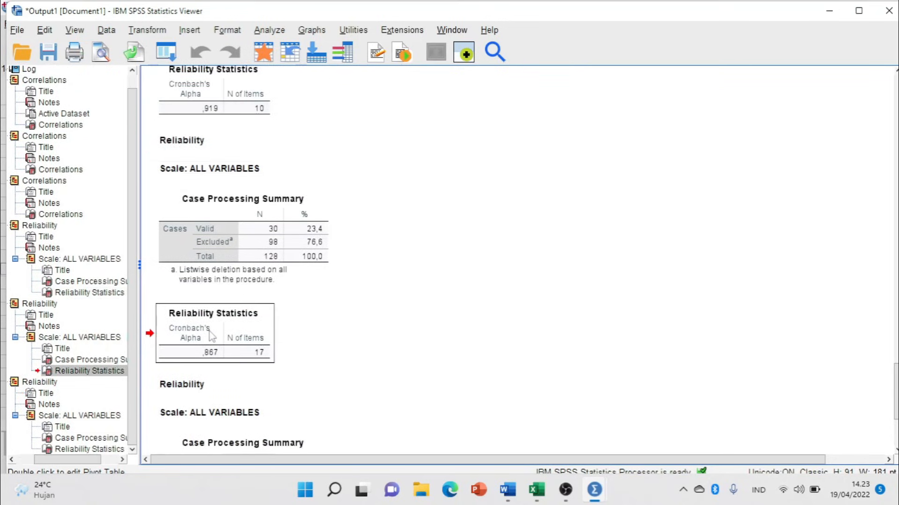
pyautogui.scroll(-3, 254, 284)
pyautogui.click(247, 410)
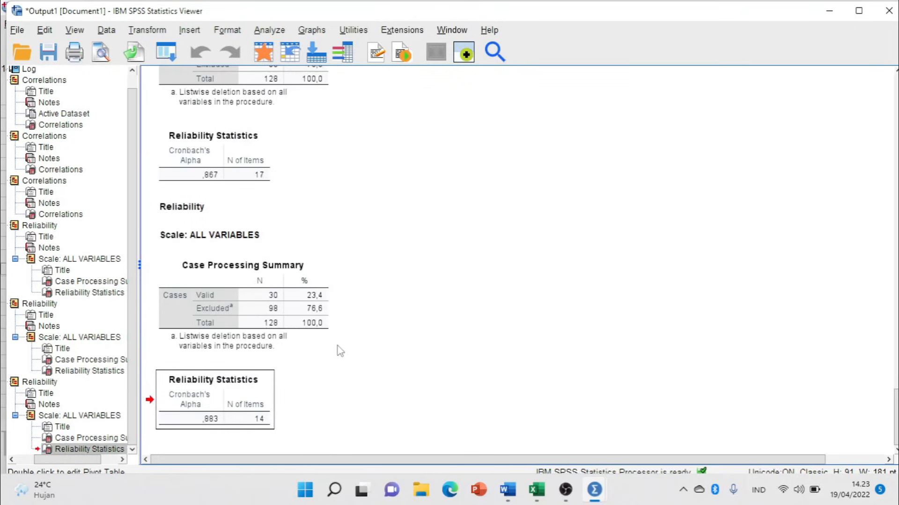
# Glance at the survey data in the Data Editor, minimise it, and return to Word.
pyautogui.hotkey('alt', 'Tab')
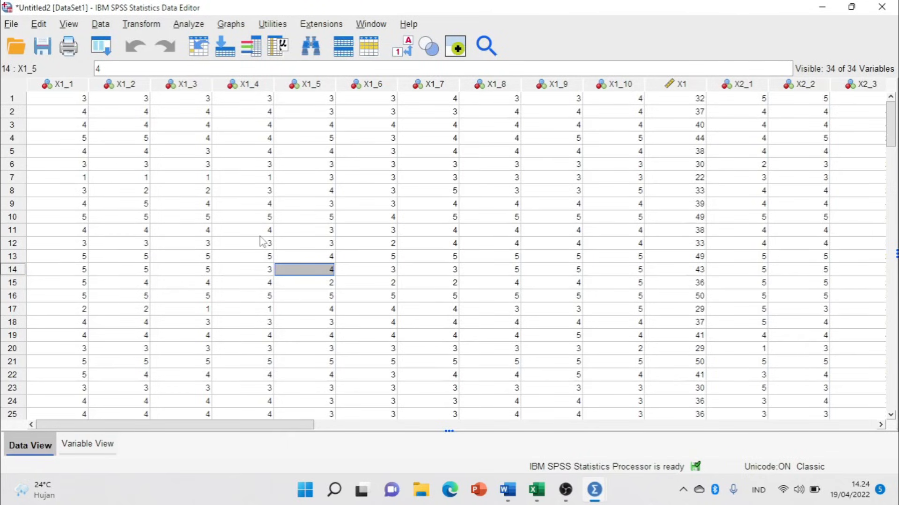
pyautogui.click(822, 6)
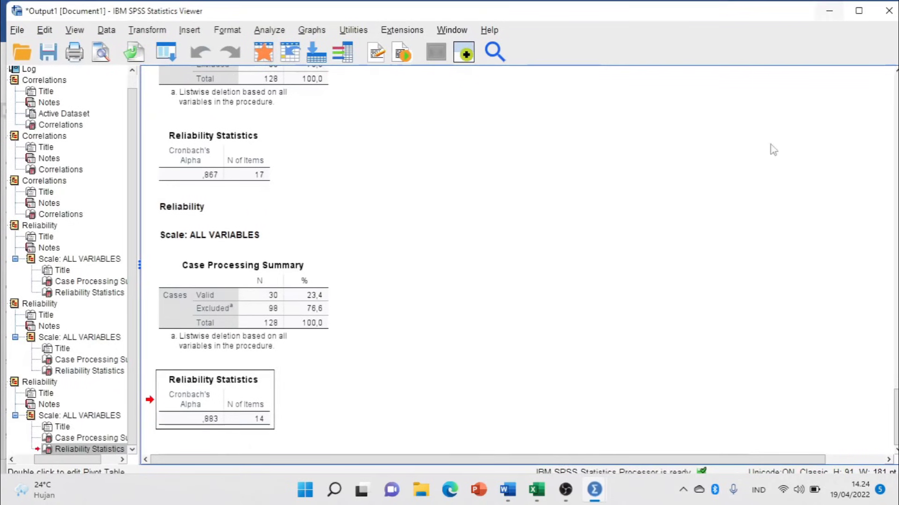
pyautogui.click(507, 490)
# Scroll to page 1 and place the cursor in list item 1, Uji Validitas dan Reliabilitas.
pyautogui.scroll(6, 449, 281)
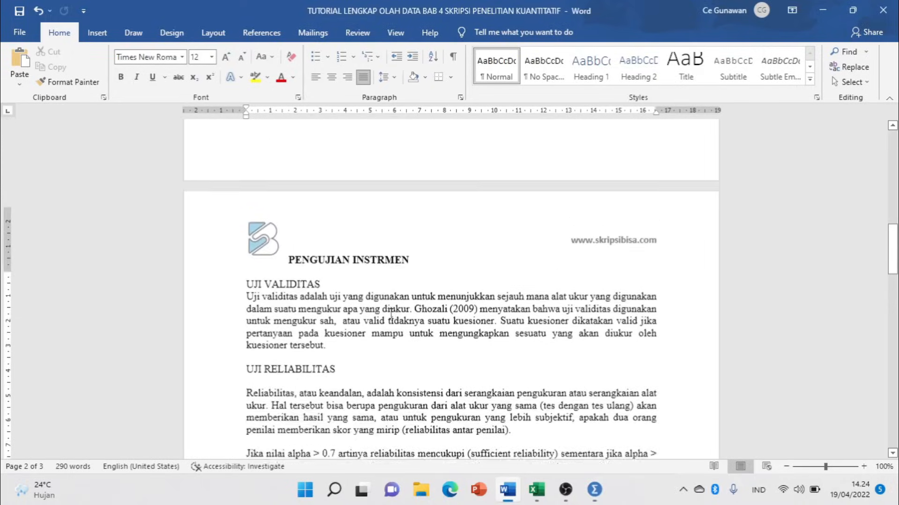
pyautogui.scroll(10, 318, 367)
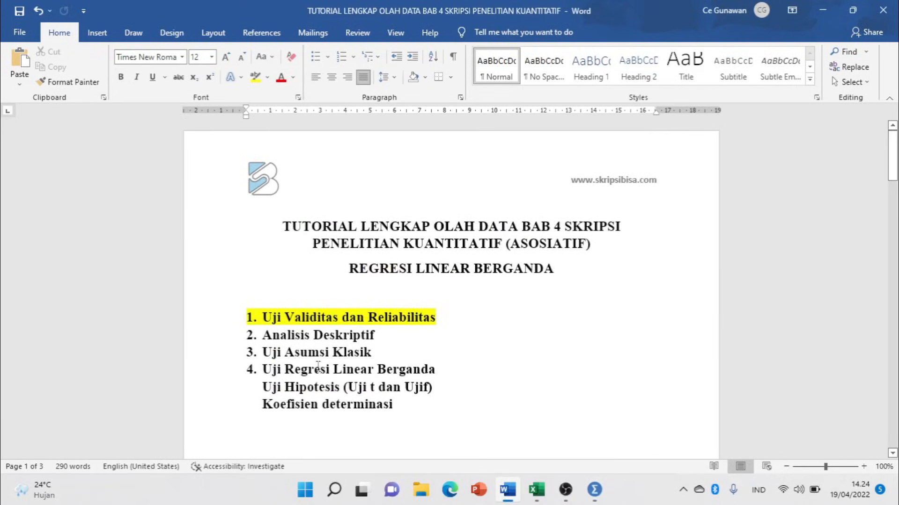
pyautogui.click(330, 321)
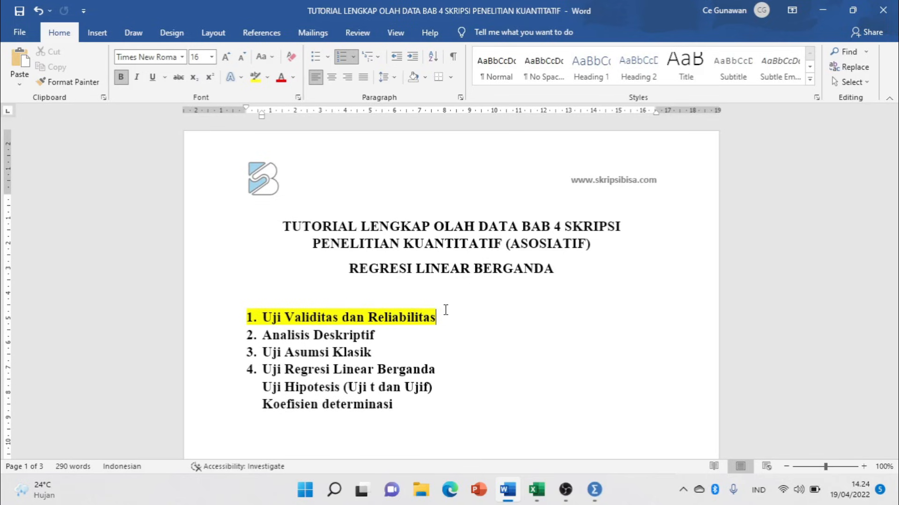
# Close the uji instrumen workbook.
pyautogui.moveTo(536, 490)
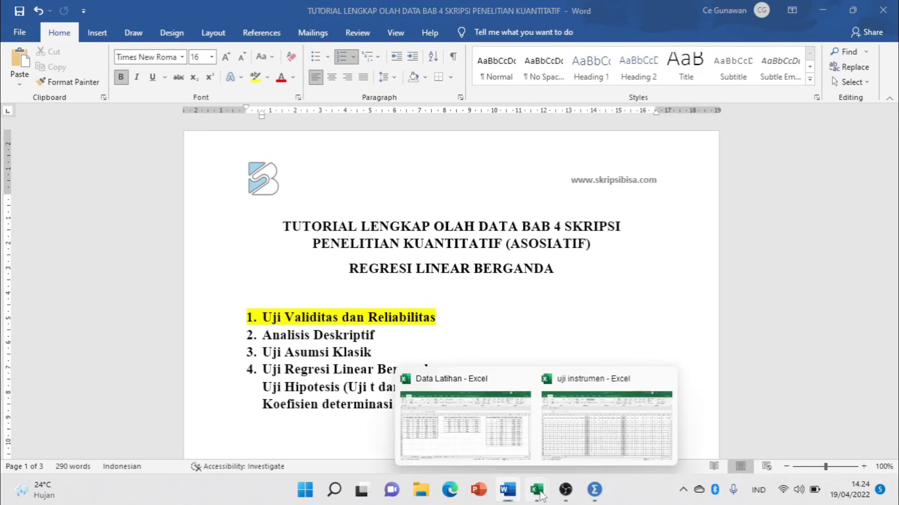
pyautogui.click(572, 442)
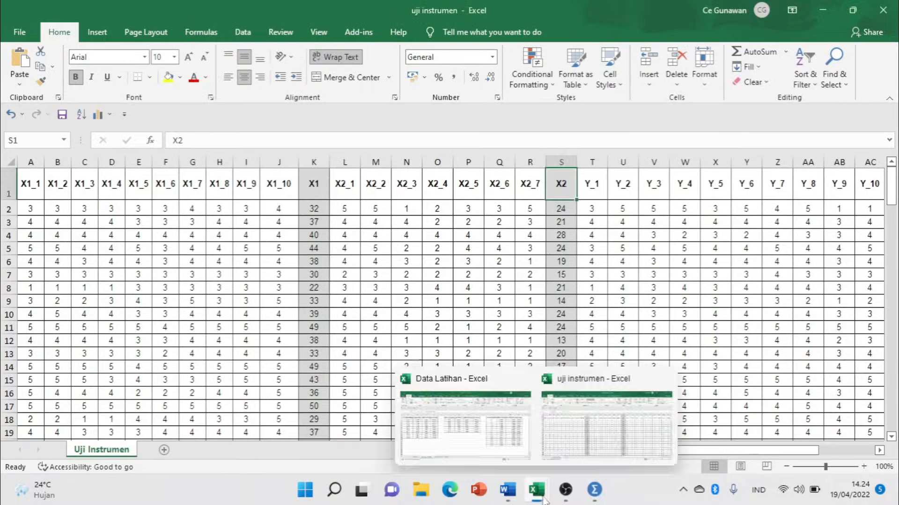
pyautogui.click(883, 10)
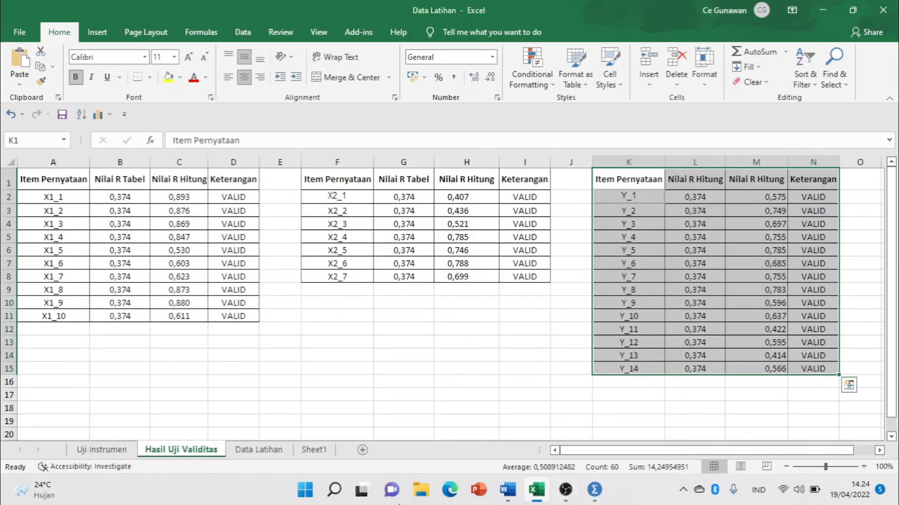
# Check the Data Latihan sheet ends at respondent 100, then switch back to Word.
pyautogui.click(260, 450)
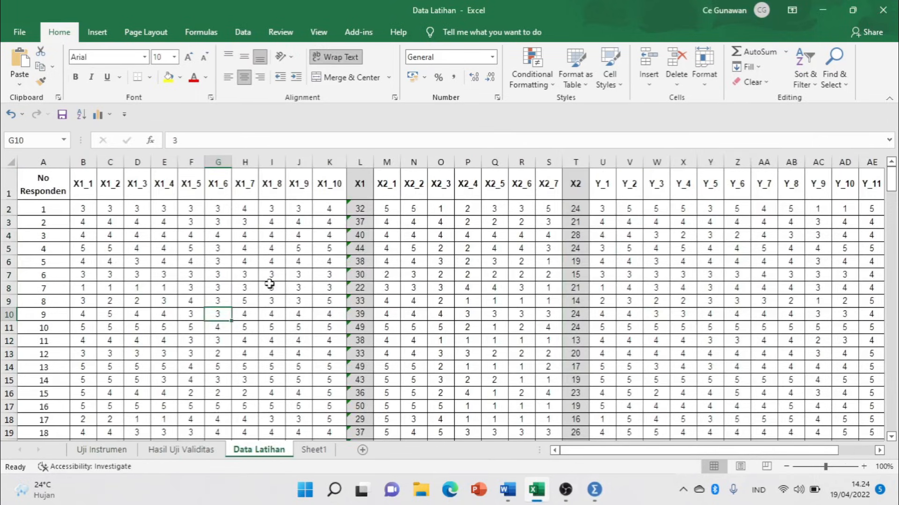
pyautogui.scroll(-12, 97, 277)
pyautogui.scroll(-18, 96, 277)
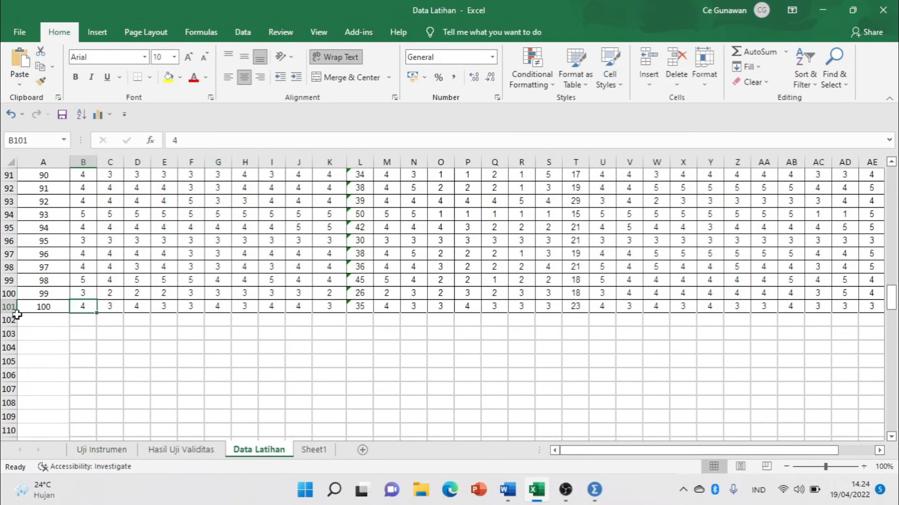
pyautogui.click(10, 306)
pyautogui.scroll(5, 209, 281)
pyautogui.scroll(20, 209, 282)
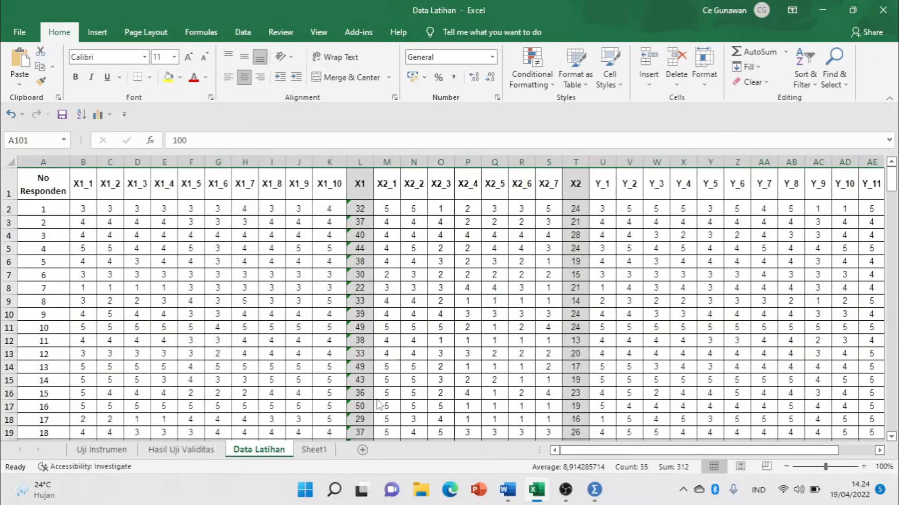
pyautogui.hotkey('alt', 'Tab')
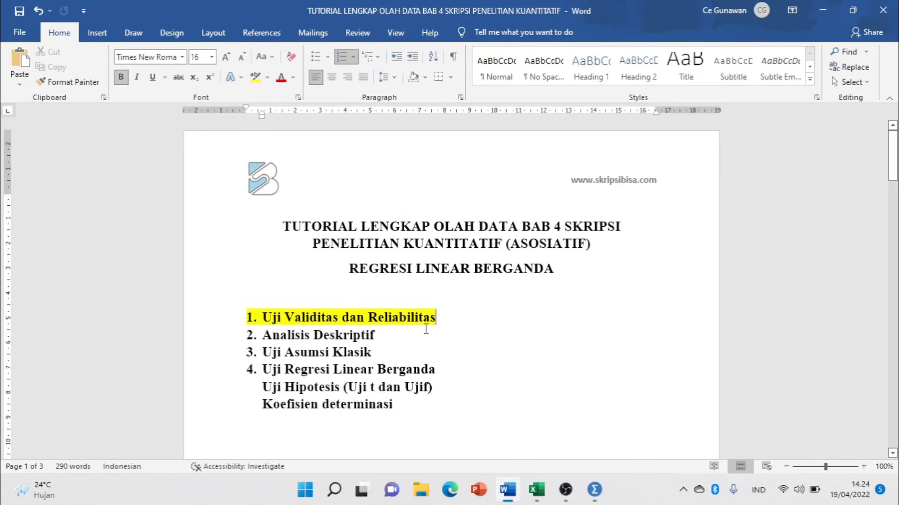
# Highlight 'Analisis Deskriptif' in yellow, then bring the SPSS Data Editor forward.
pyautogui.click(226, 335)
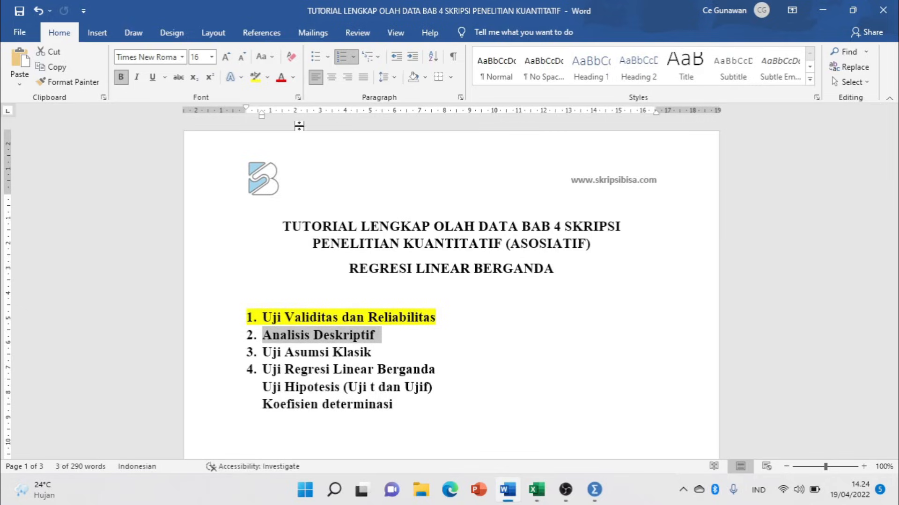
pyautogui.click(255, 77)
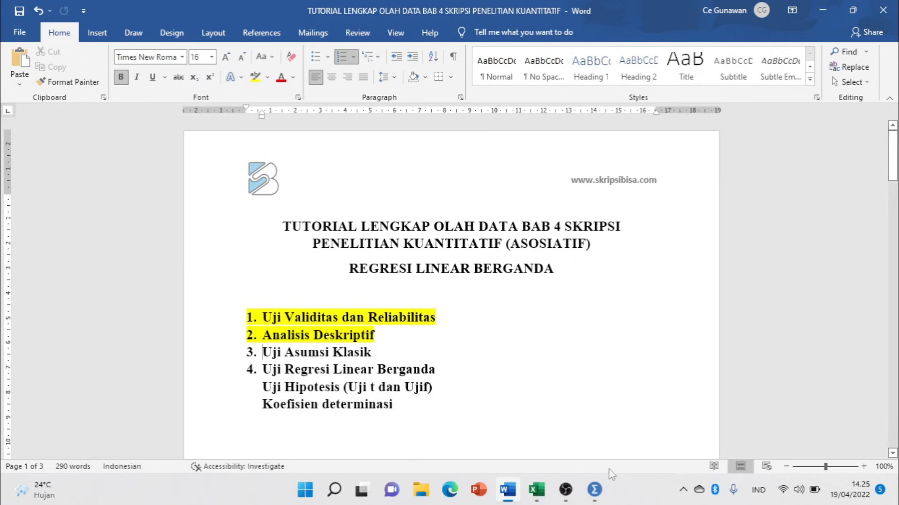
pyautogui.moveTo(605, 493)
pyautogui.click(633, 434)
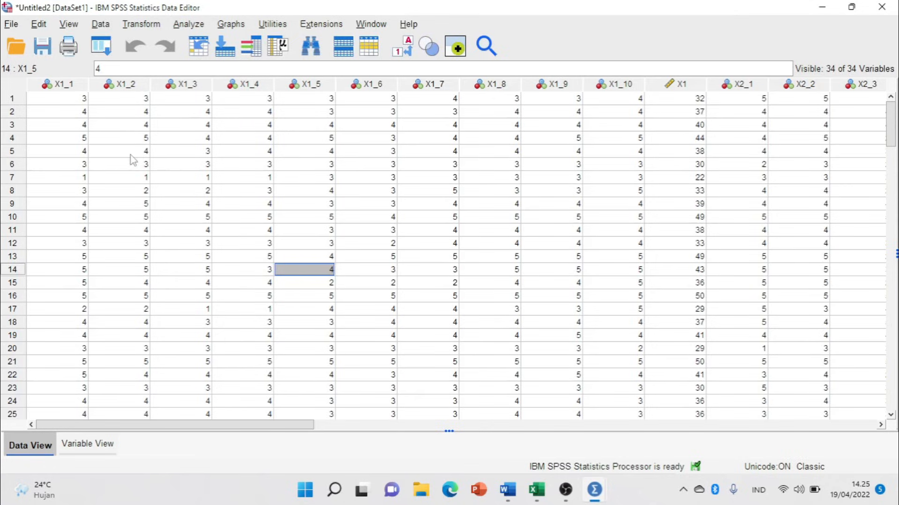
# Clear the old Skor values from column M of the Skor Jawaban table on Sheet1.
pyautogui.click(822, 8)
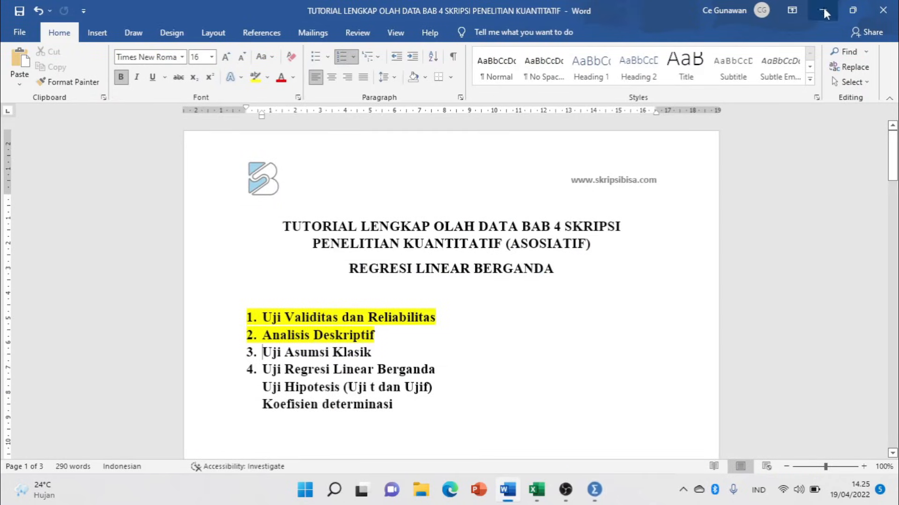
pyautogui.click(534, 490)
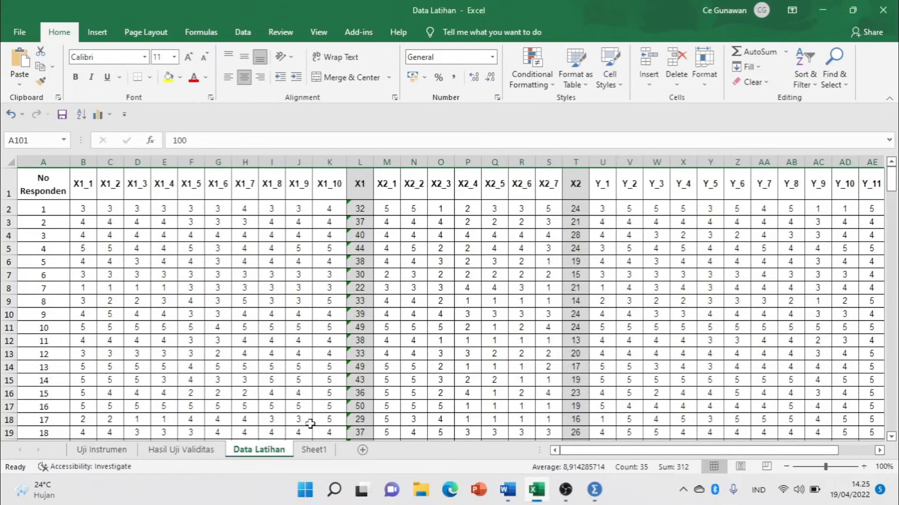
pyautogui.click(316, 450)
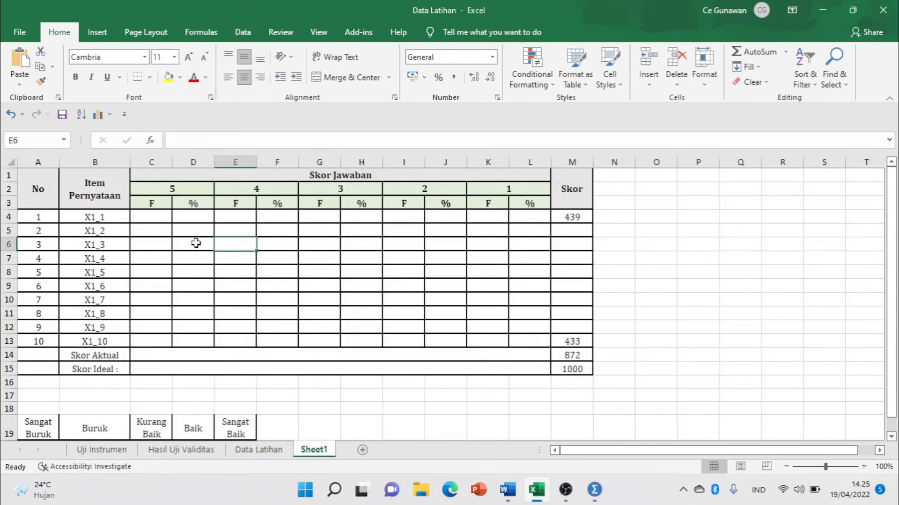
pyautogui.moveTo(581, 222); pyautogui.dragTo(587, 370)
pyautogui.press('Delete')
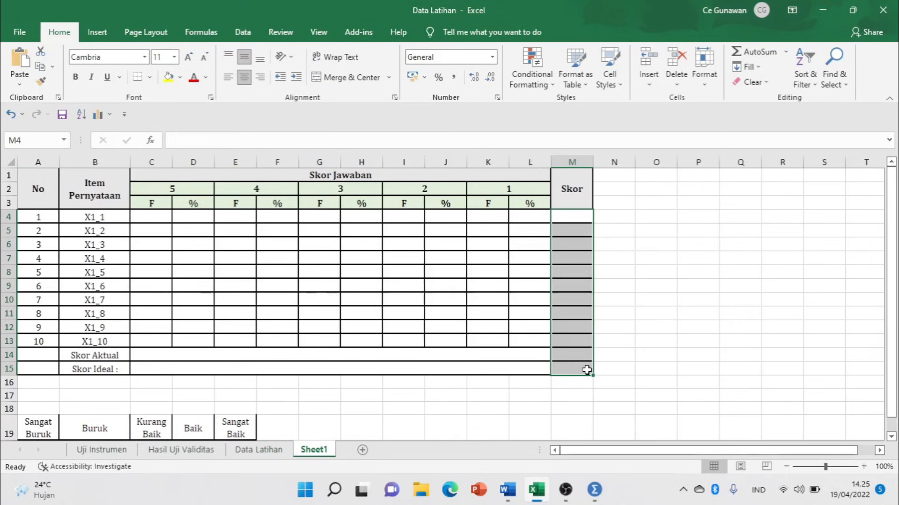
# Walk through the table's item label, No, Item Pernyataan and score 5–1 headers.
pyautogui.click(78, 243)
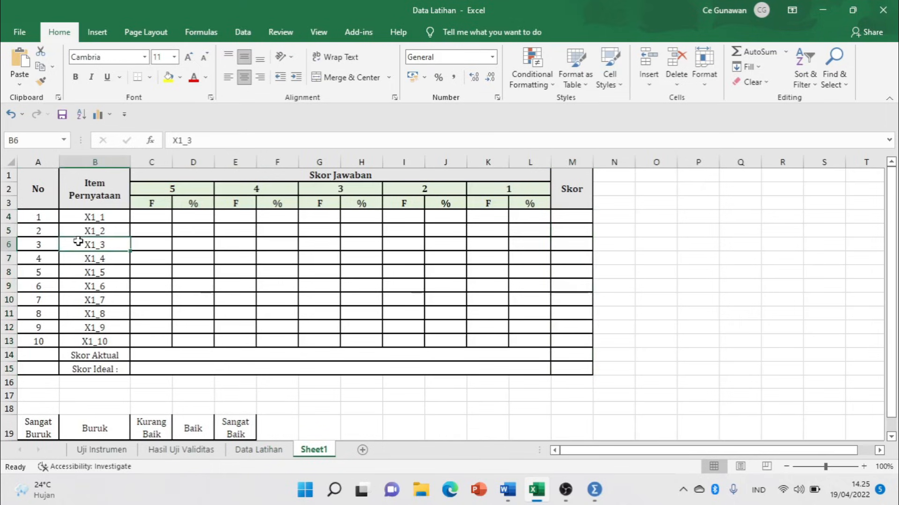
pyautogui.click(40, 195)
pyautogui.click(106, 186)
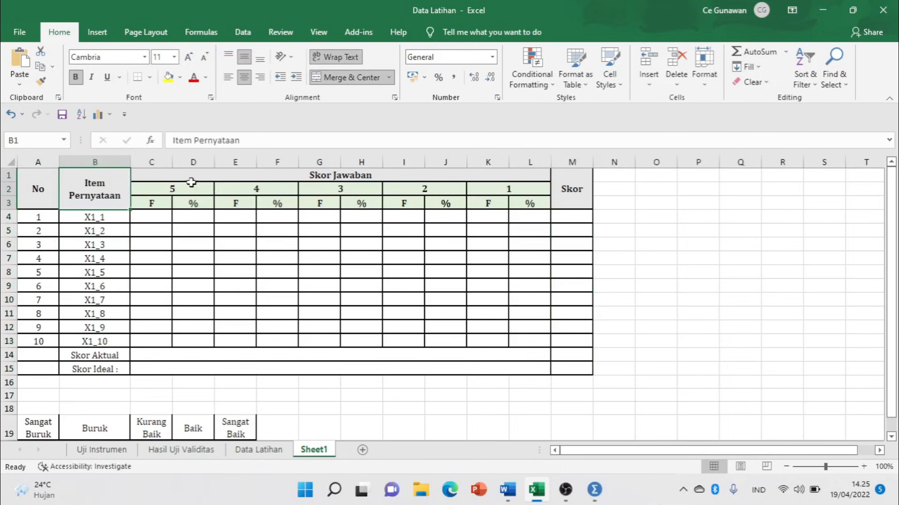
pyautogui.click(167, 189)
pyautogui.click(230, 189)
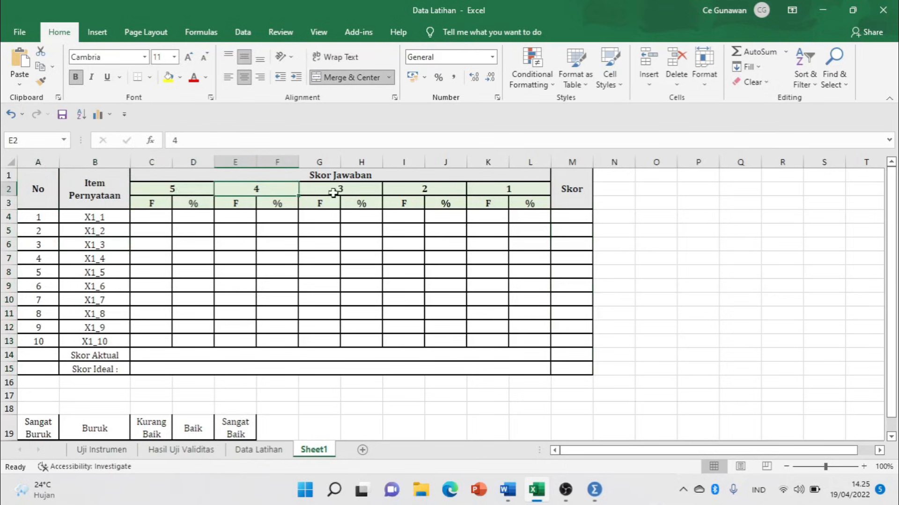
pyautogui.click(341, 190)
pyautogui.click(436, 189)
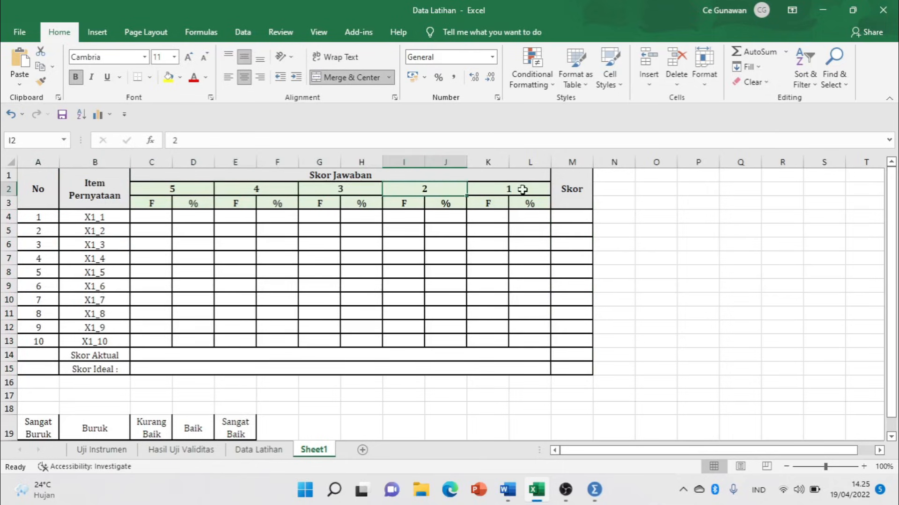
pyautogui.click(522, 190)
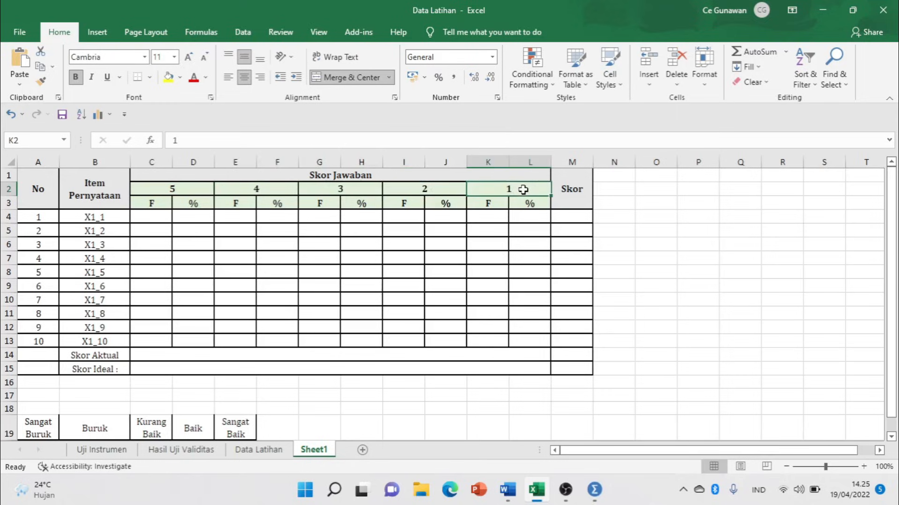
# Point out the F frequency cells under scores 5, 4 and 3, then return to Data Latihan.
pyautogui.click(151, 203)
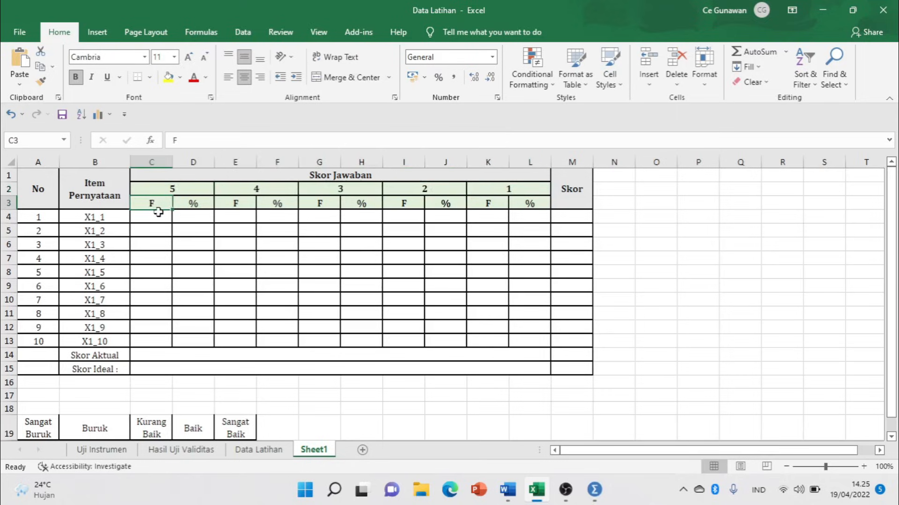
pyautogui.click(170, 189)
pyautogui.click(231, 214)
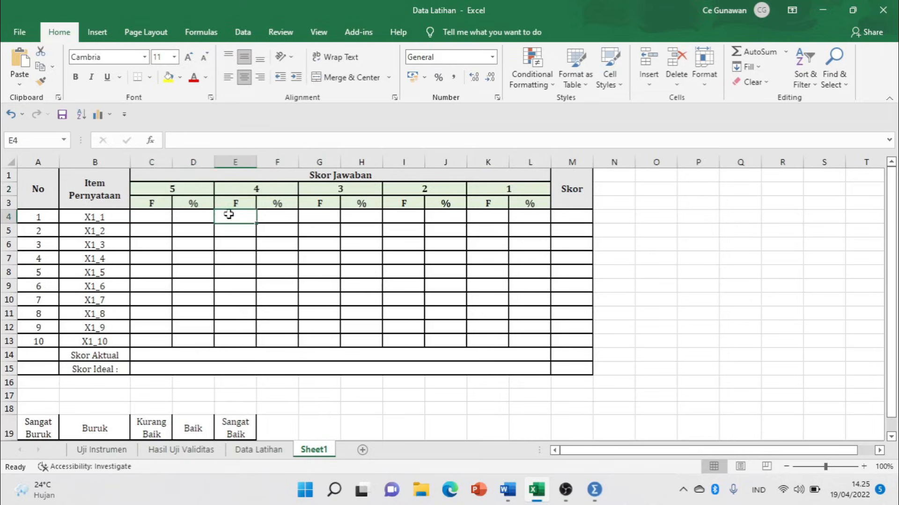
pyautogui.click(256, 189)
pyautogui.click(318, 206)
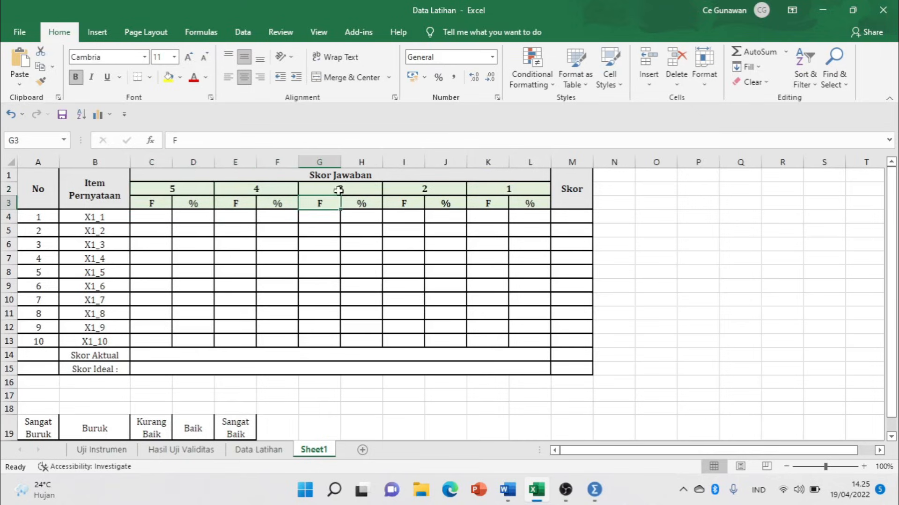
pyautogui.click(339, 191)
pyautogui.click(253, 451)
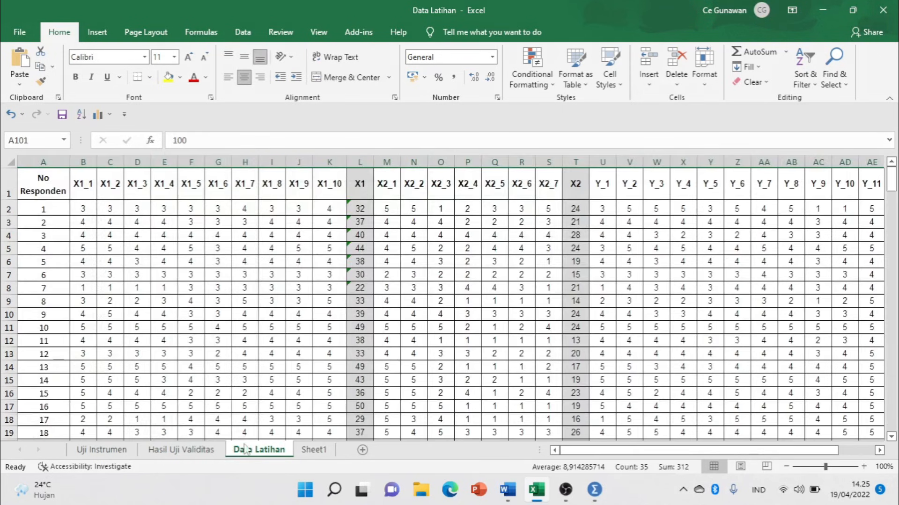
# Select the X1_1 answers in column B and scroll through the 100 rows.
pyautogui.click(81, 160)
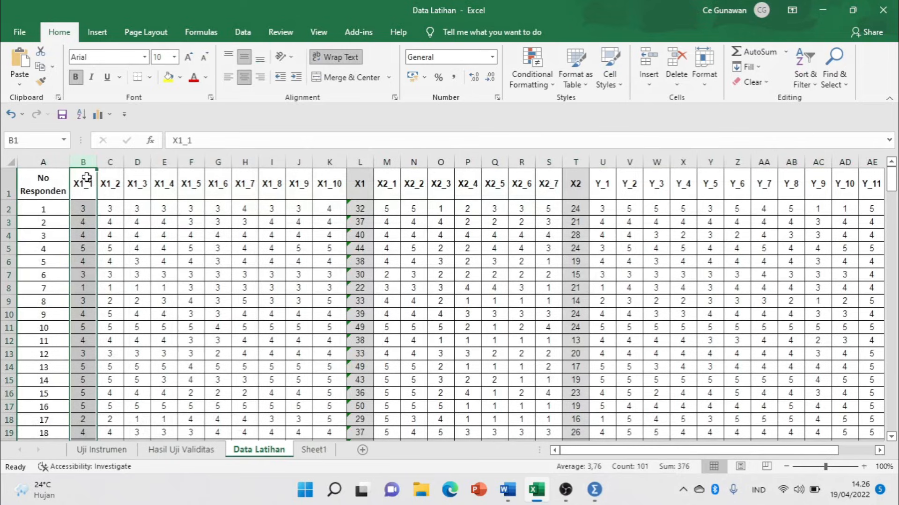
pyautogui.scroll(-20, 84, 227)
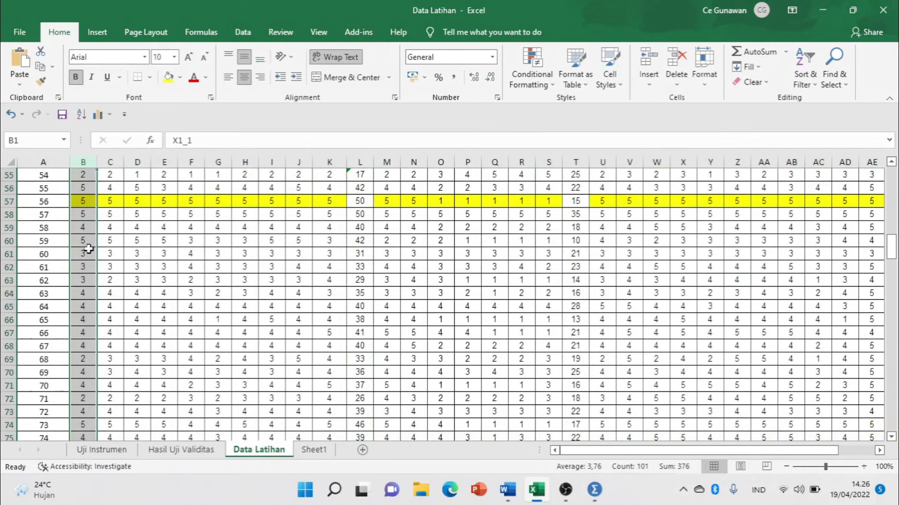
pyautogui.scroll(-10, 88, 248)
pyautogui.scroll(3, 89, 249)
pyautogui.scroll(-2, 89, 249)
pyautogui.scroll(13, 128, 253)
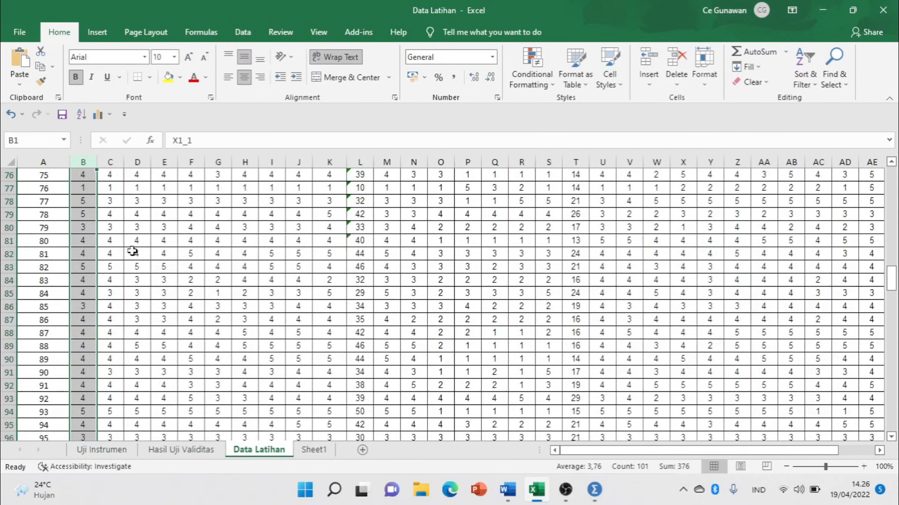
pyautogui.scroll(19, 132, 251)
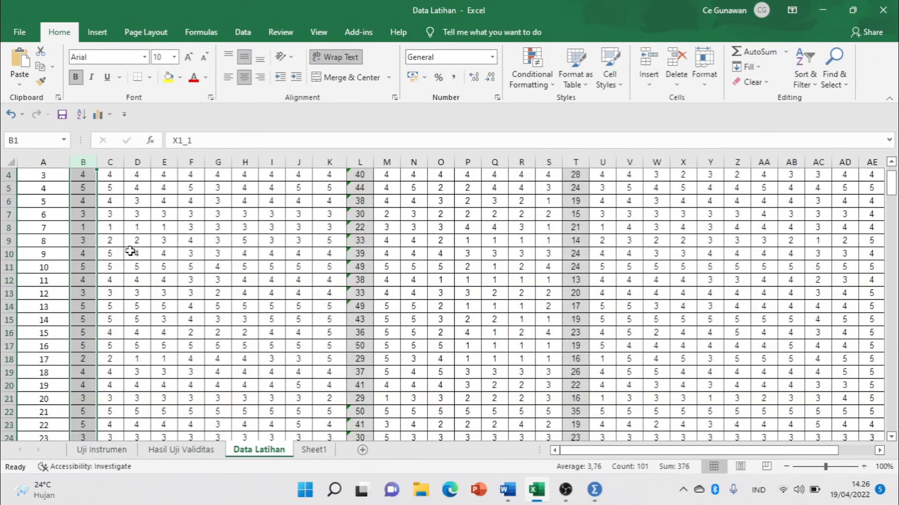
pyautogui.scroll(-20, 130, 251)
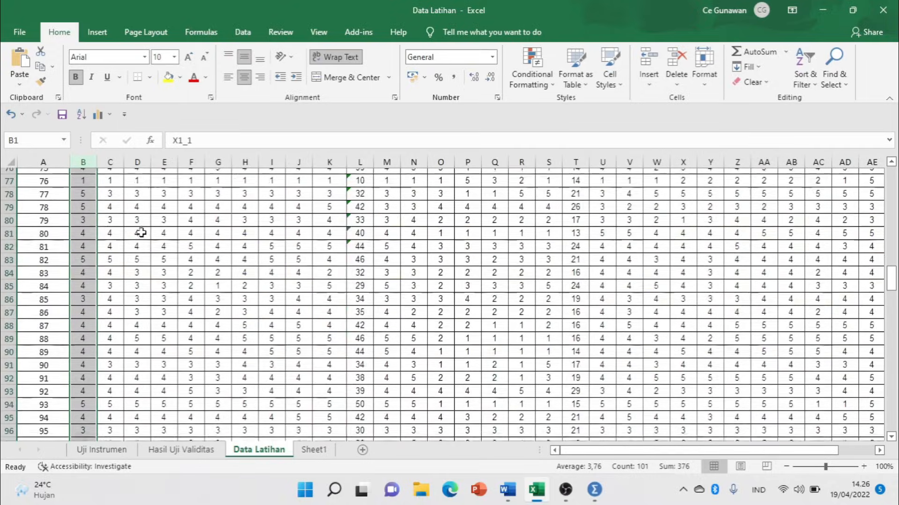
pyautogui.scroll(3, 140, 253)
# Label the first empty row below the data, A103, as 'Skor 5'.
pyautogui.click(52, 297)
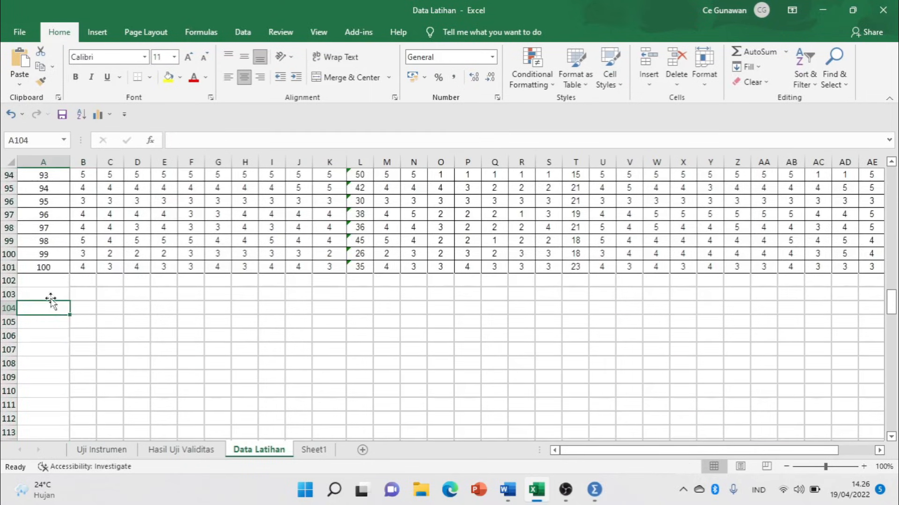
pyautogui.write('5')
pyautogui.press('Tab')
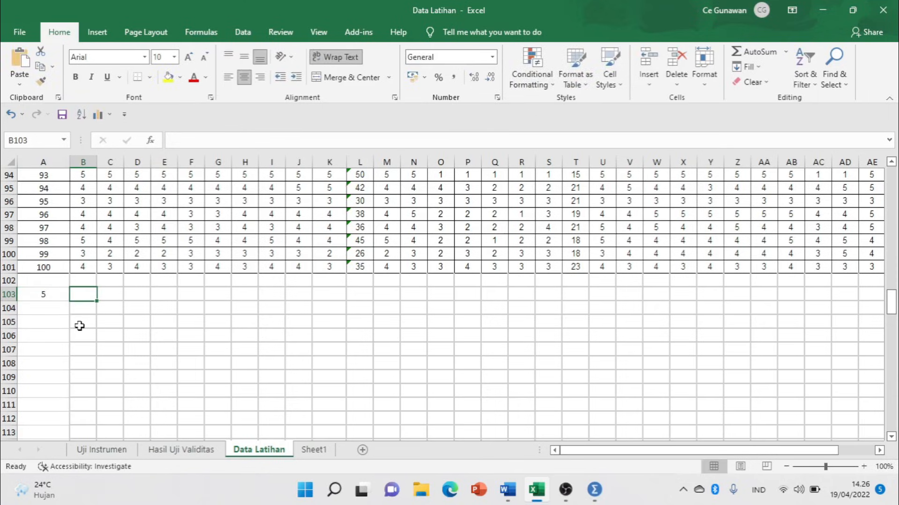
pyautogui.doubleClick(40, 295)
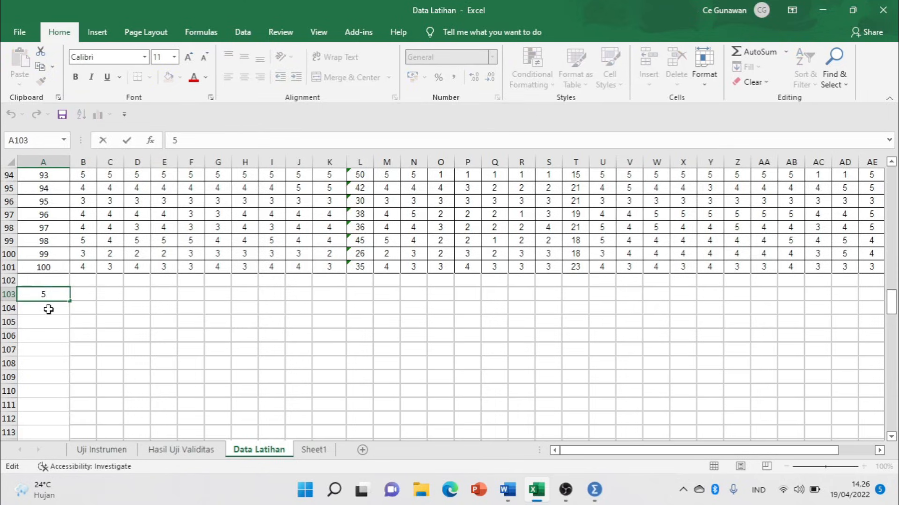
pyautogui.write('Skor')
pyautogui.press('Tab')
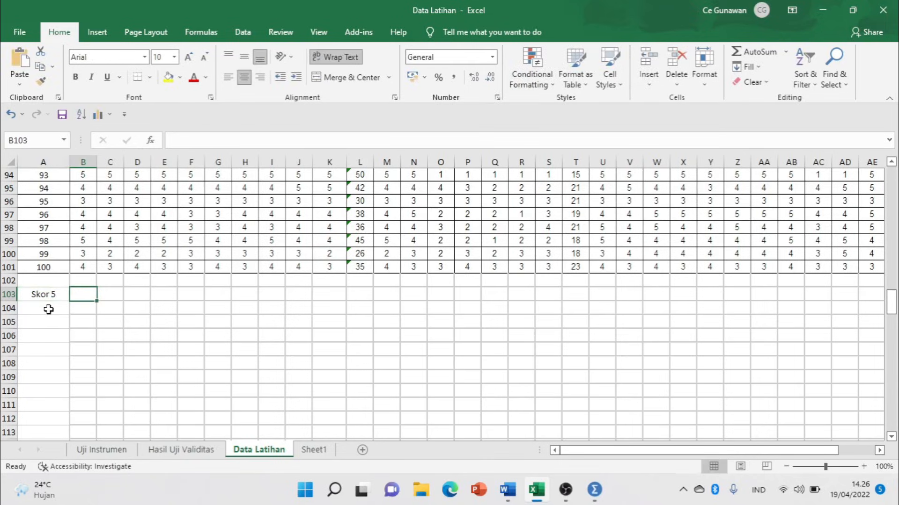
# Enter =COUNTIF(B2:B101;5) in B103, giving 20, and type 'Skor 4' beneath.
pyautogui.write('=')
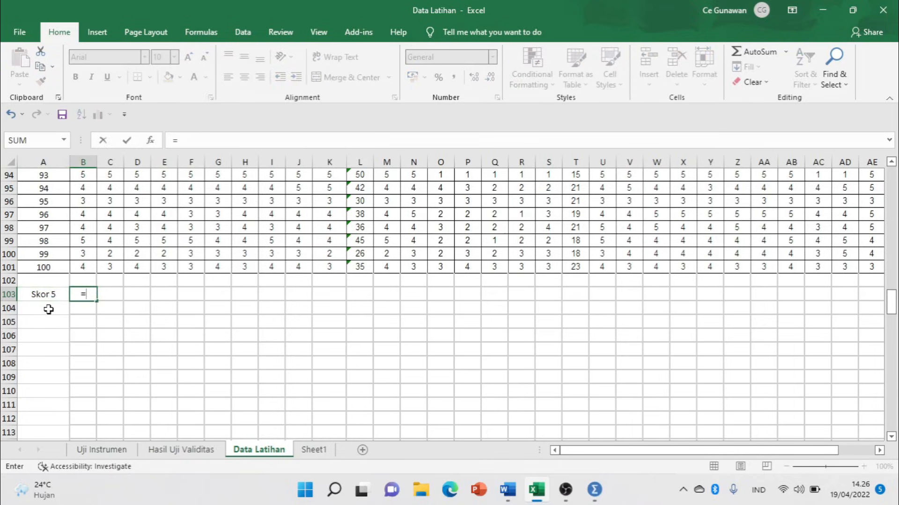
pyautogui.write('count')
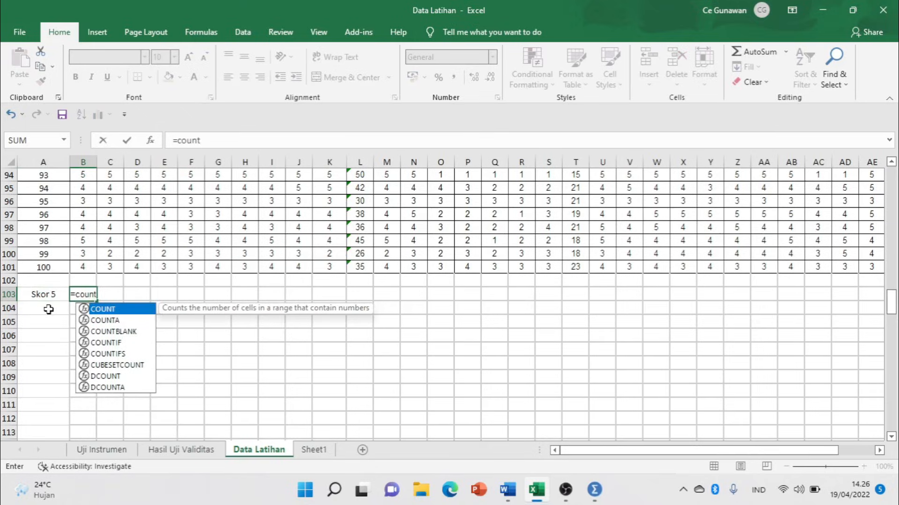
pyautogui.doubleClick(106, 343)
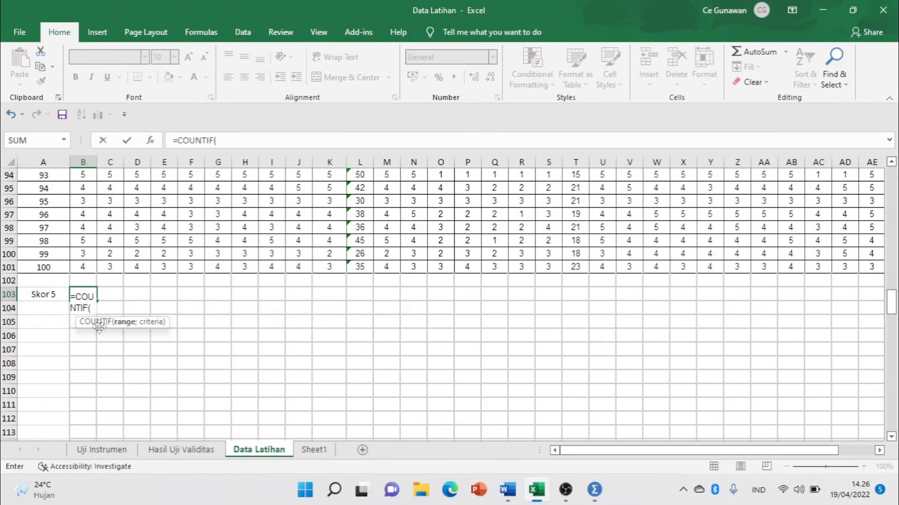
pyautogui.moveTo(891, 303); pyautogui.dragTo(893, 184)
pyautogui.moveTo(84, 209); pyautogui.dragTo(87, 411)
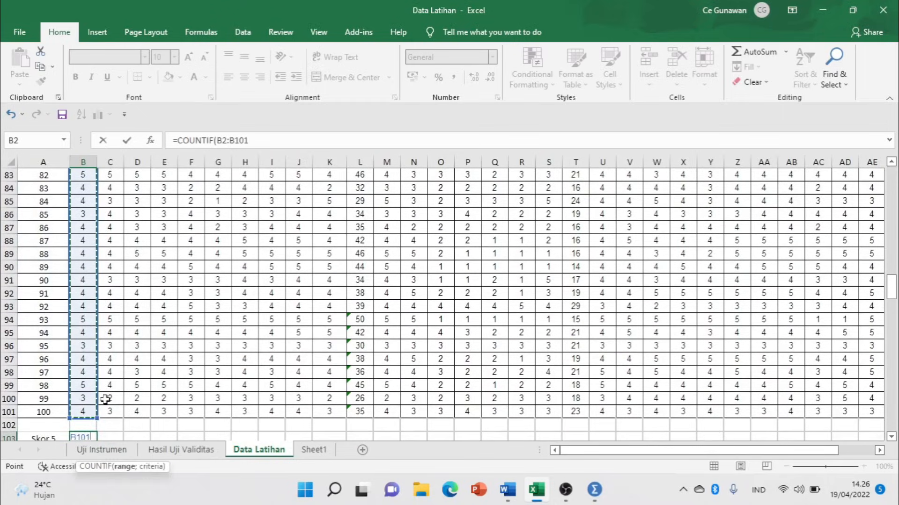
pyautogui.scroll(-1, 103, 412)
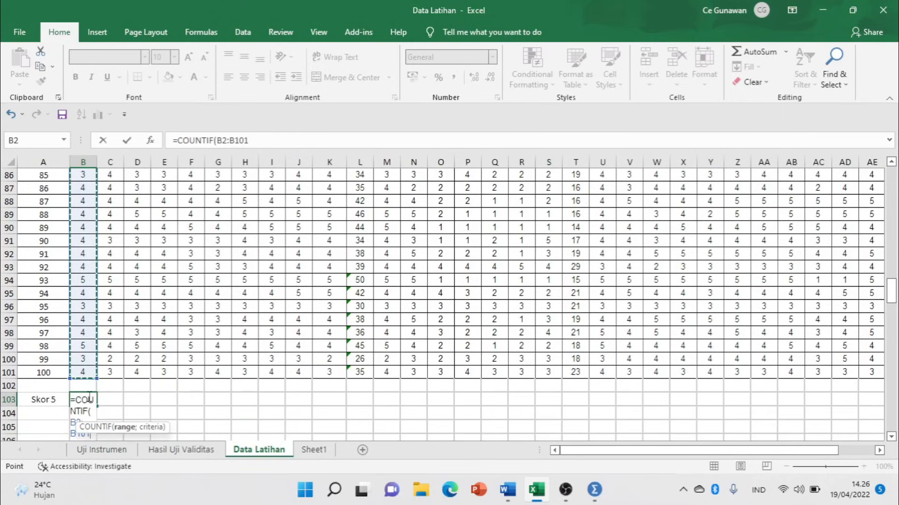
pyautogui.write(';')
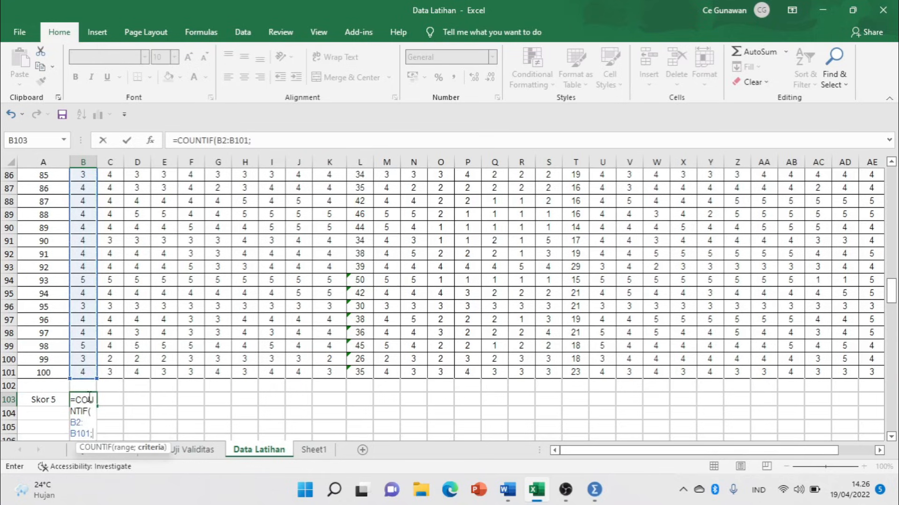
pyautogui.write('5)')
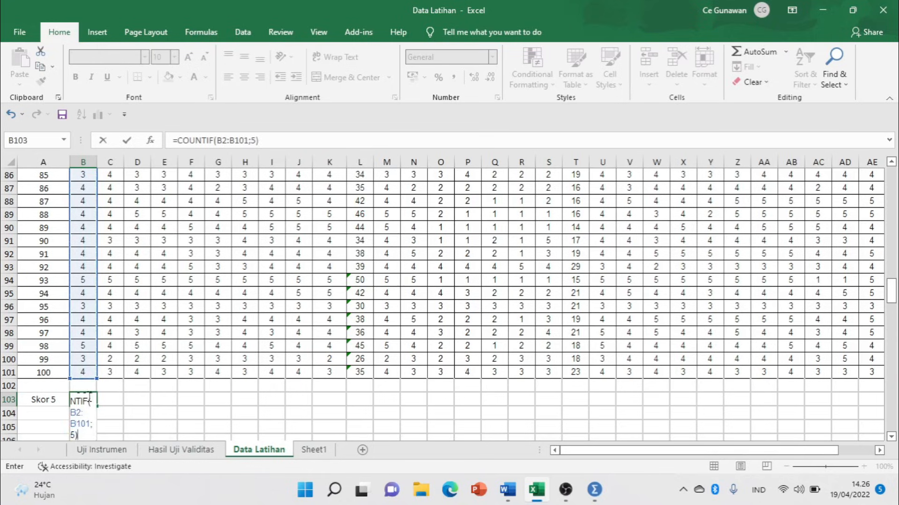
pyautogui.press('Return')
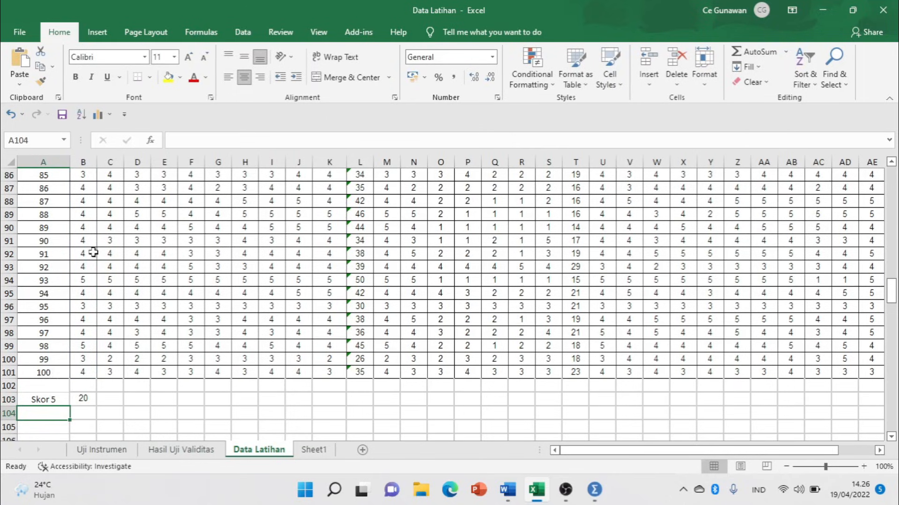
pyautogui.click(85, 400)
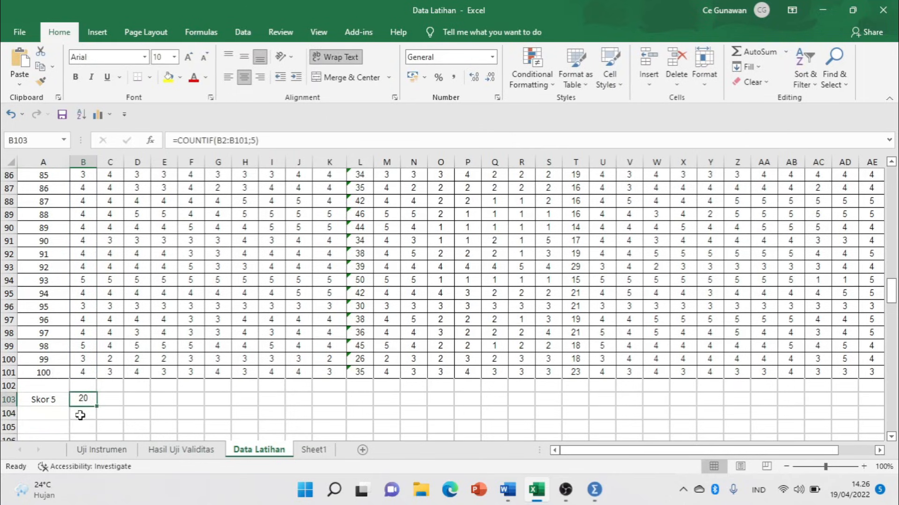
pyautogui.click(36, 415)
pyautogui.write('S')
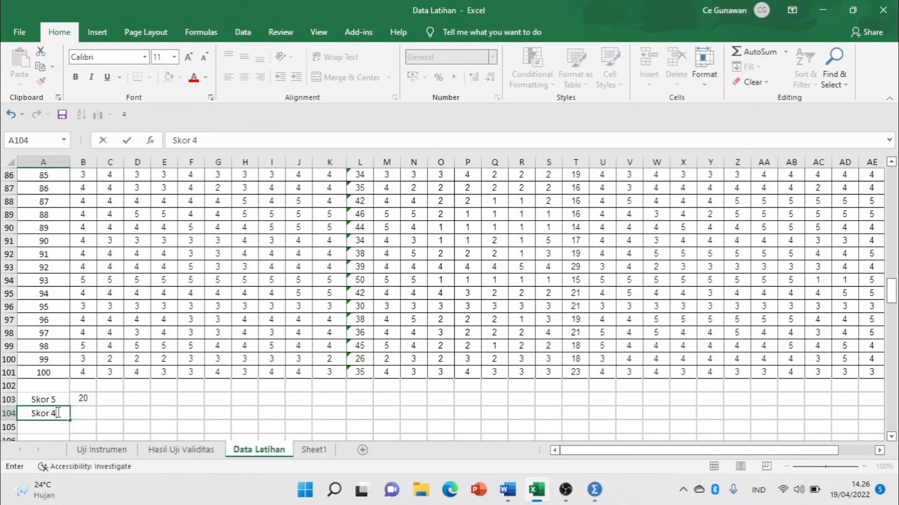
pyautogui.write('kor 4')
# Enter =COUNTIF(B2:B101;4) in B104 beside Skor 4, which counts 50.
pyautogui.press('Tab')
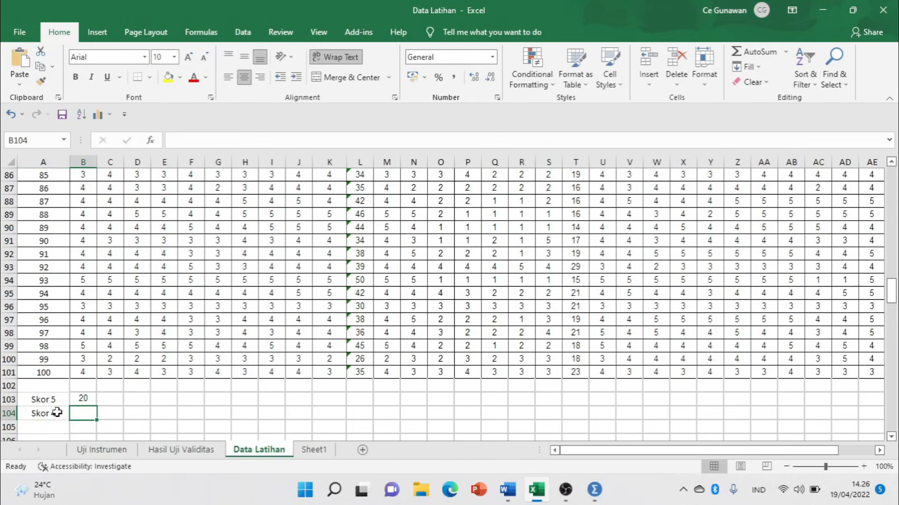
pyautogui.write('=')
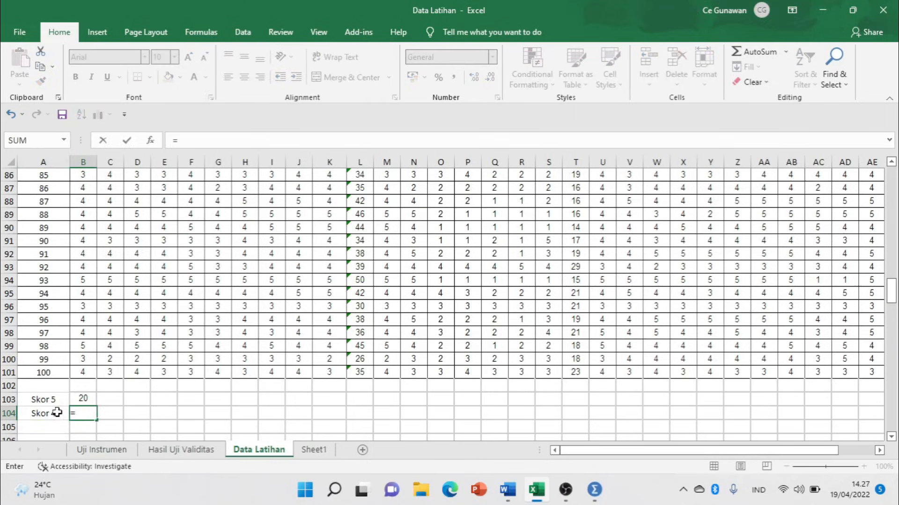
pyautogui.write('count')
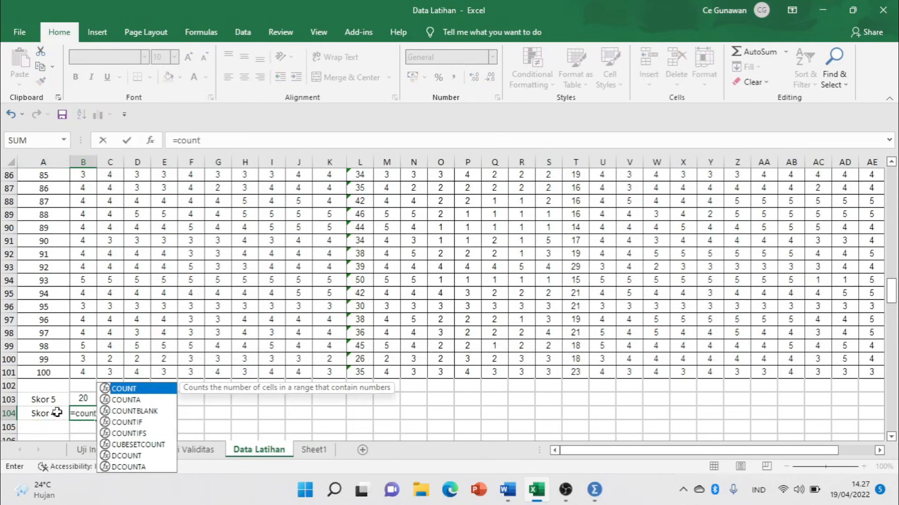
pyautogui.write('if')
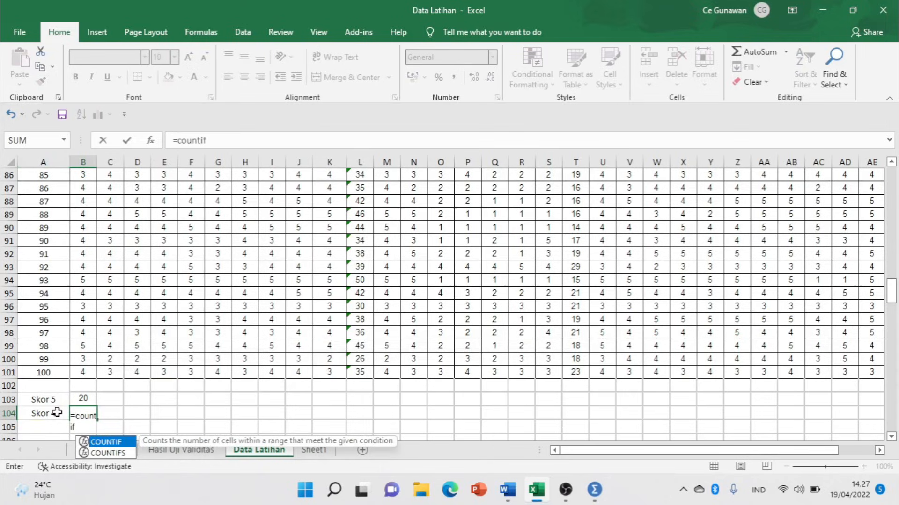
pyautogui.doubleClick(125, 441)
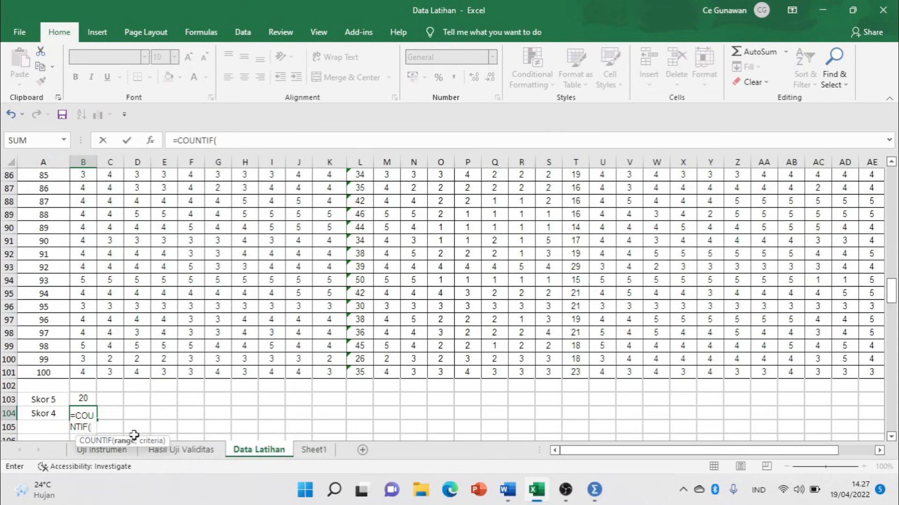
pyautogui.moveTo(894, 297); pyautogui.dragTo(892, 180)
pyautogui.moveTo(87, 208); pyautogui.dragTo(94, 407)
pyautogui.scroll(-2, 161, 396)
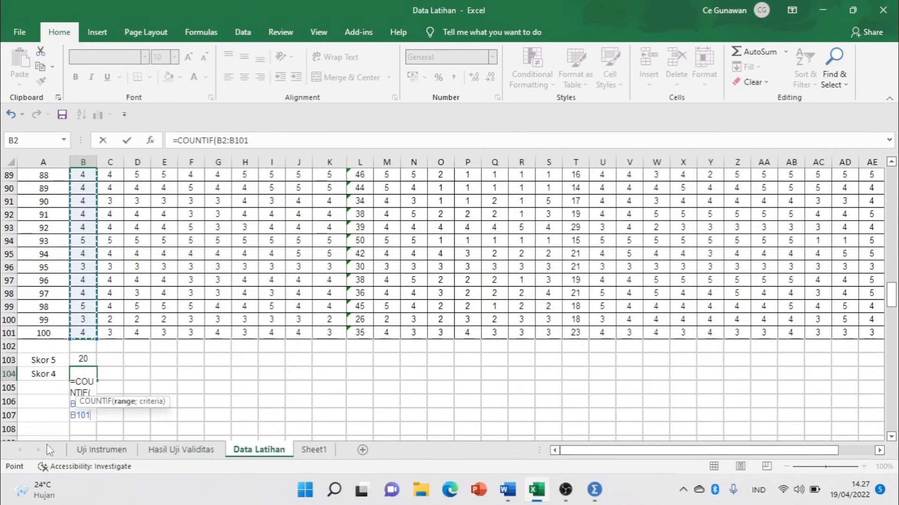
pyautogui.click(268, 133)
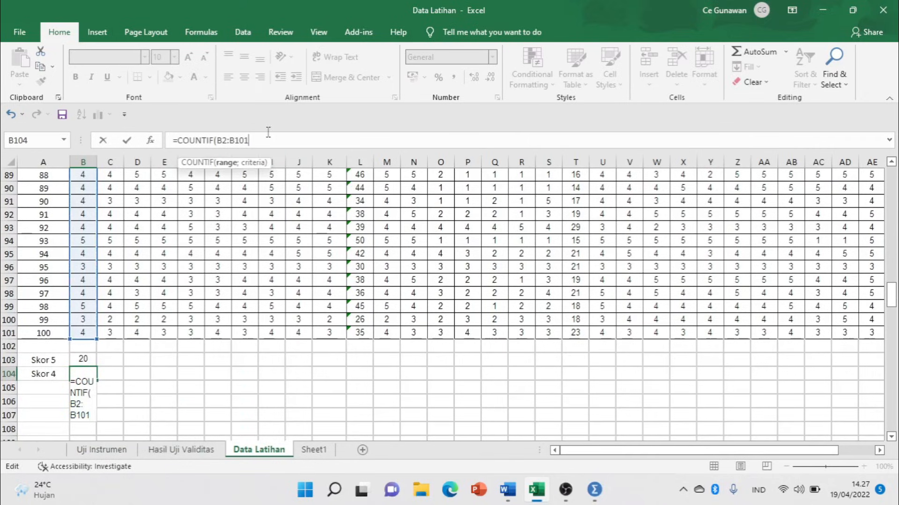
pyautogui.write(';4)')
pyautogui.press('Return')
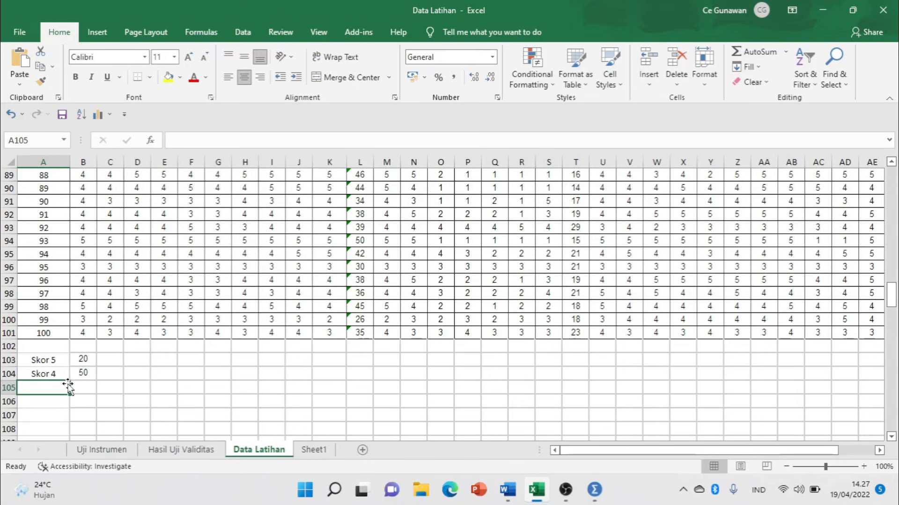
# Label row 105 'SKOR 3' and enter =COUNTIF(B2:B101;3) beside it, counting 19.
pyautogui.write('SKOR')
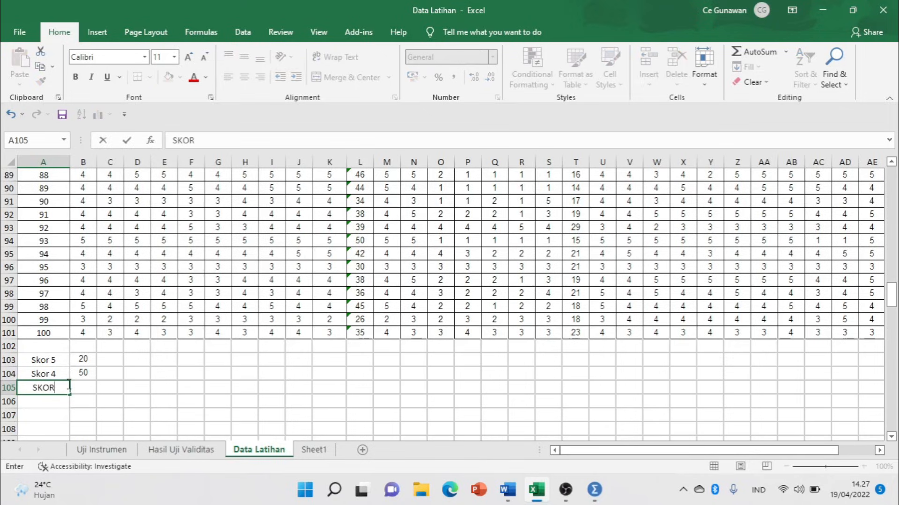
pyautogui.write(' 3')
pyautogui.press('Tab')
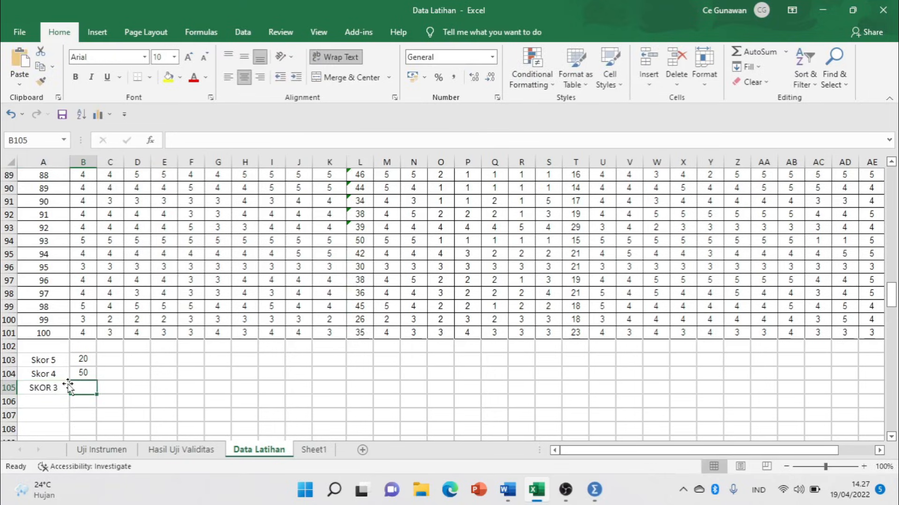
pyautogui.write('=C')
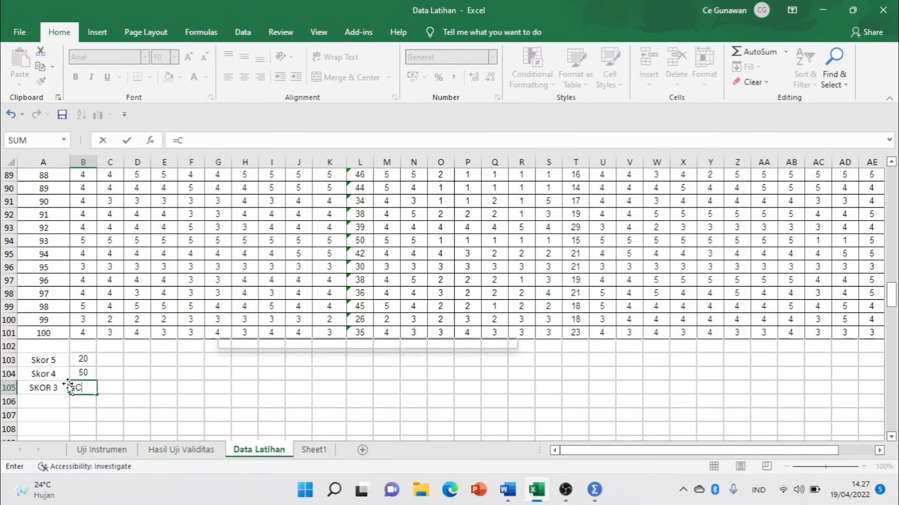
pyautogui.write('OUNTIF(')
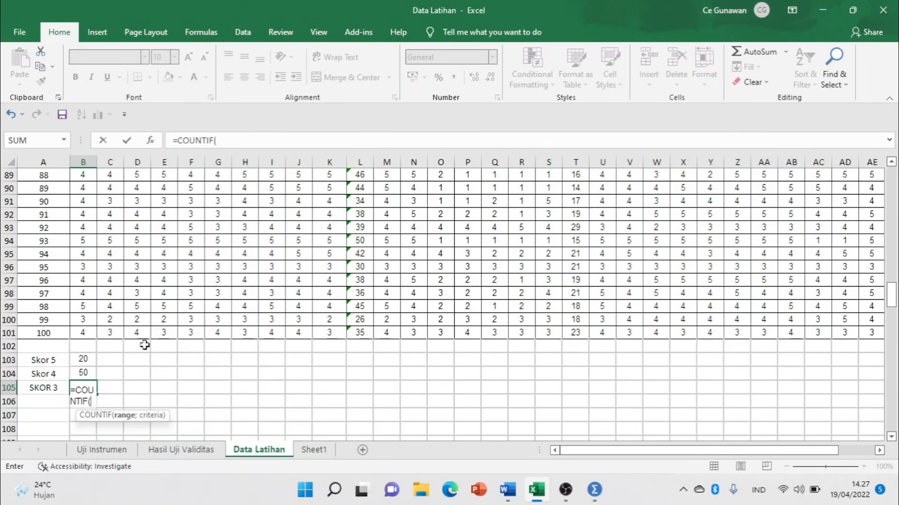
pyautogui.scroll(20, 213, 293)
pyautogui.scroll(5, 220, 281)
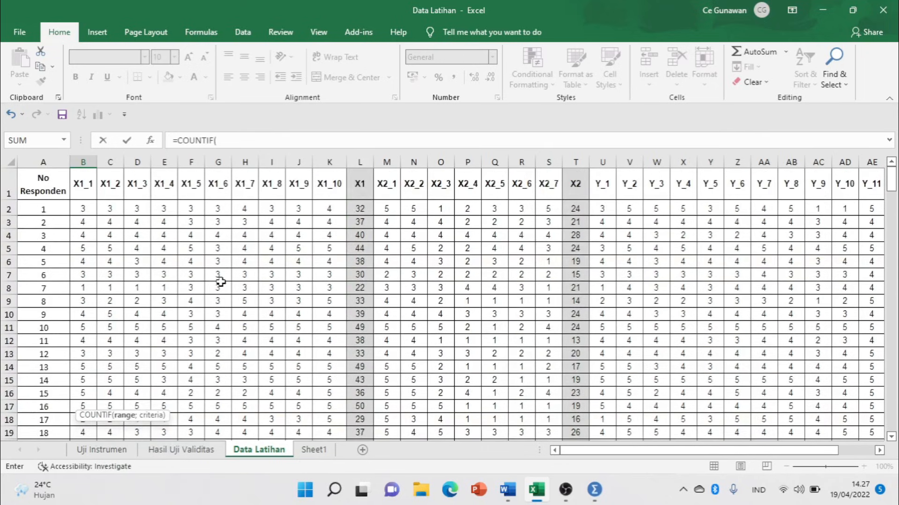
pyautogui.moveTo(75, 210); pyautogui.dragTo(80, 415)
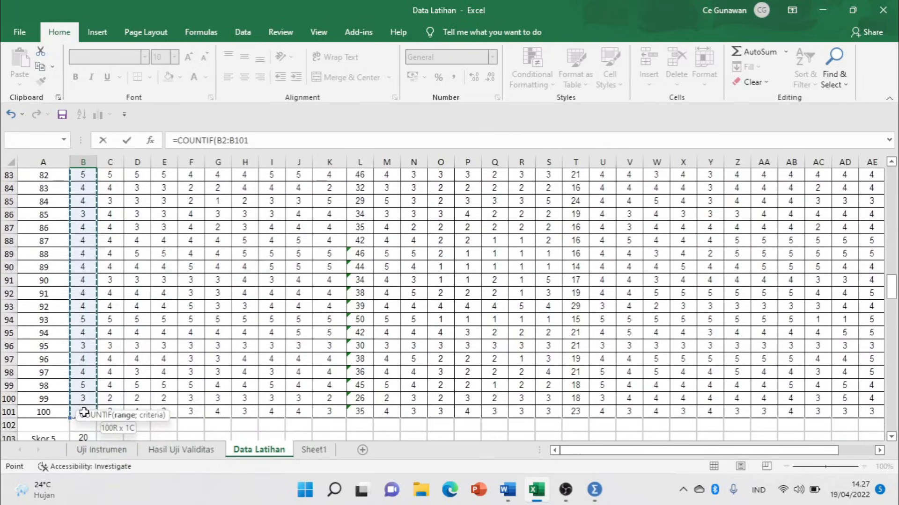
pyautogui.write(';')
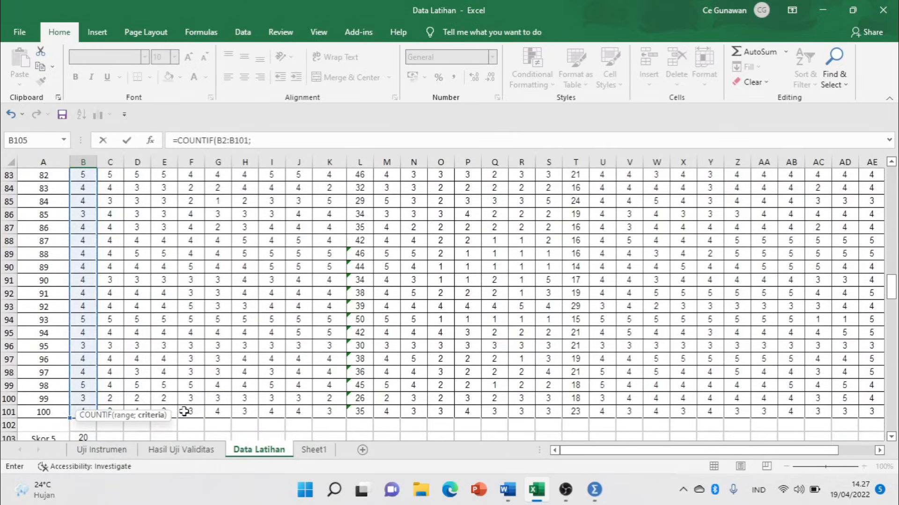
pyautogui.click(292, 142)
pyautogui.write('3')
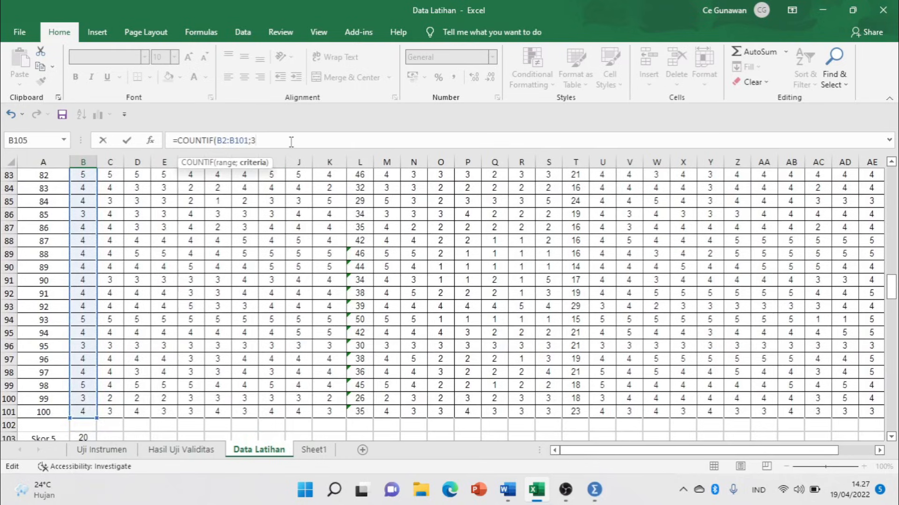
pyautogui.write(')')
pyautogui.press('Return')
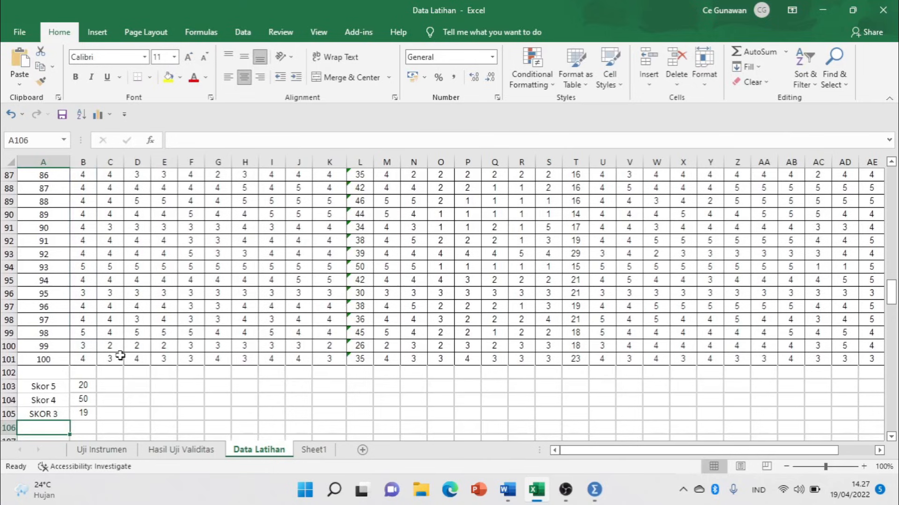
# Label row 106 'SKOR 2' and enter =COUNTIF(B2:B101;2) beside it, counting 8.
pyautogui.write('SKOR')
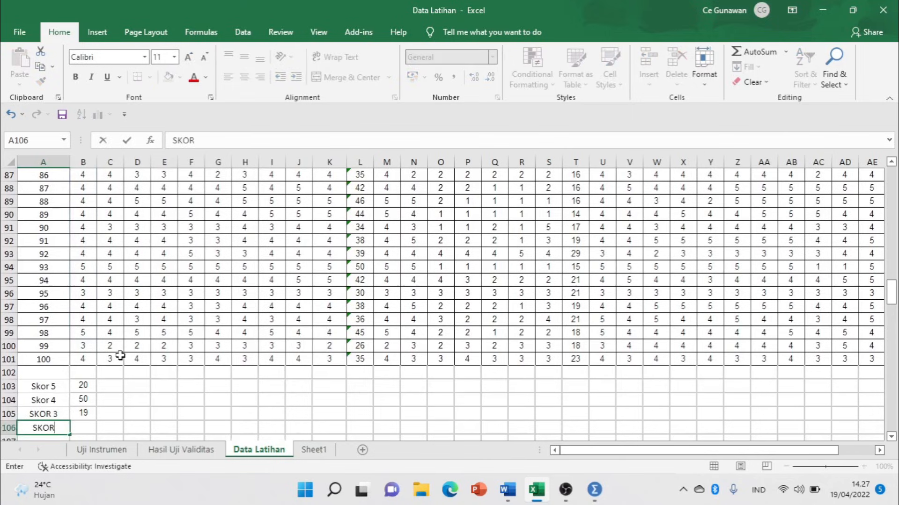
pyautogui.write(' 2')
pyautogui.press('Tab')
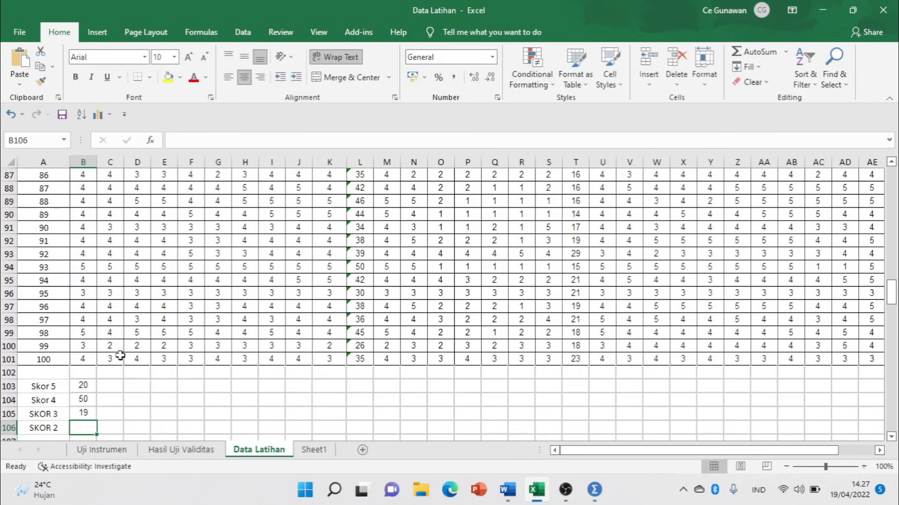
pyautogui.write('=COUNT')
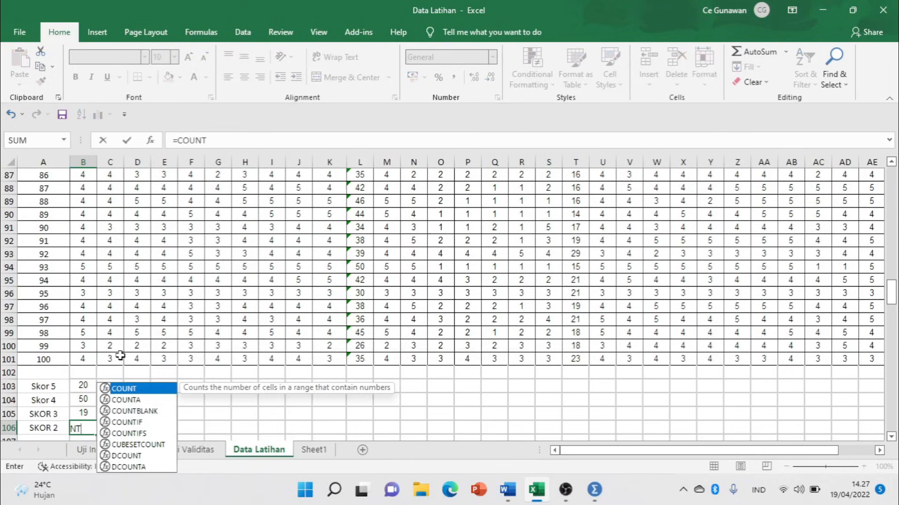
pyautogui.write('IF(')
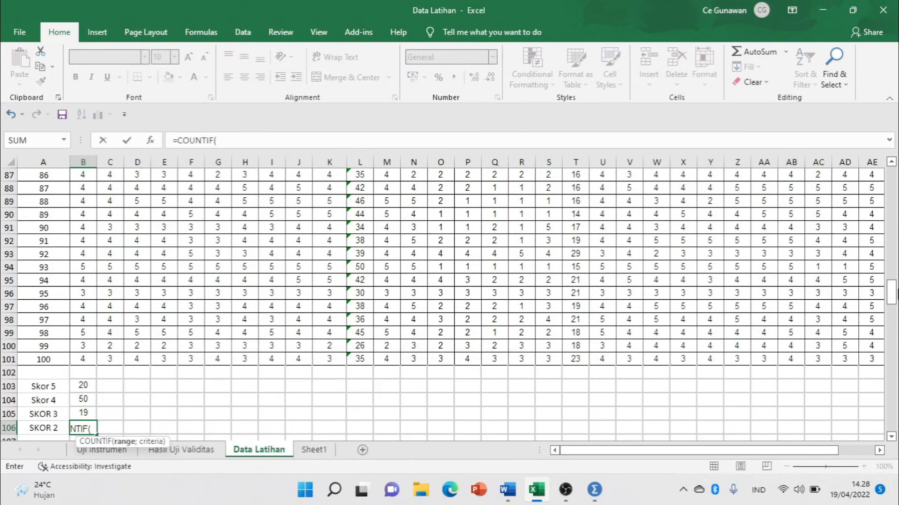
pyautogui.moveTo(892, 298); pyautogui.dragTo(892, 174)
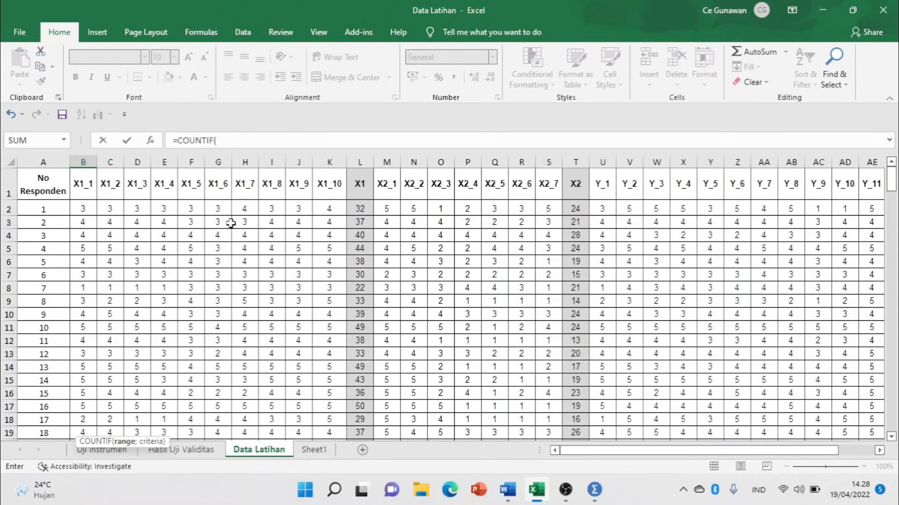
pyautogui.moveTo(87, 205); pyautogui.dragTo(94, 402)
pyautogui.click(309, 141)
pyautogui.write(';2')
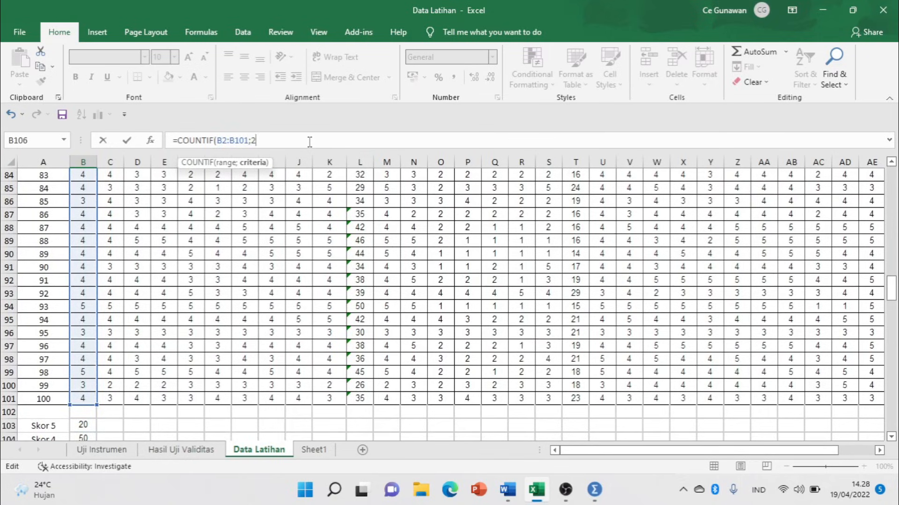
pyautogui.press('Return')
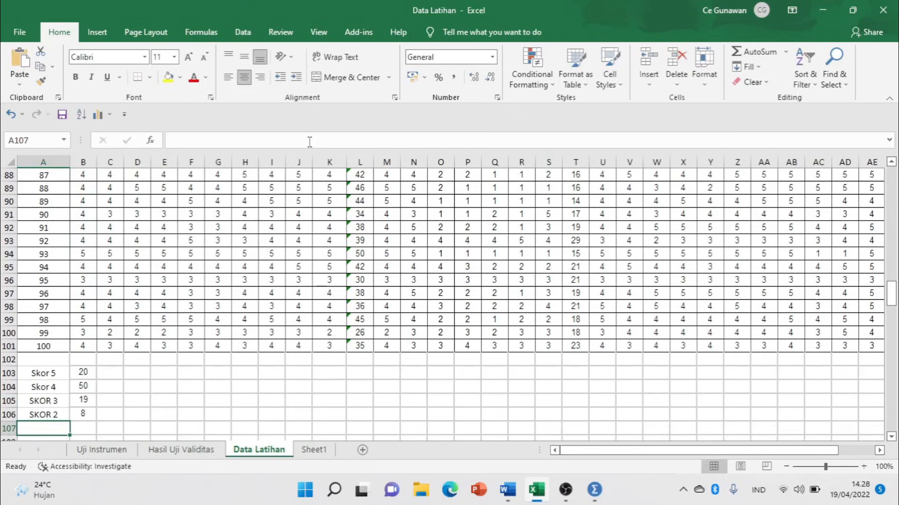
# Label row 107 'SKOR 1' and enter =COUNTIF(B2:B101;1) beside it, counting 3.
pyautogui.write('SKO')
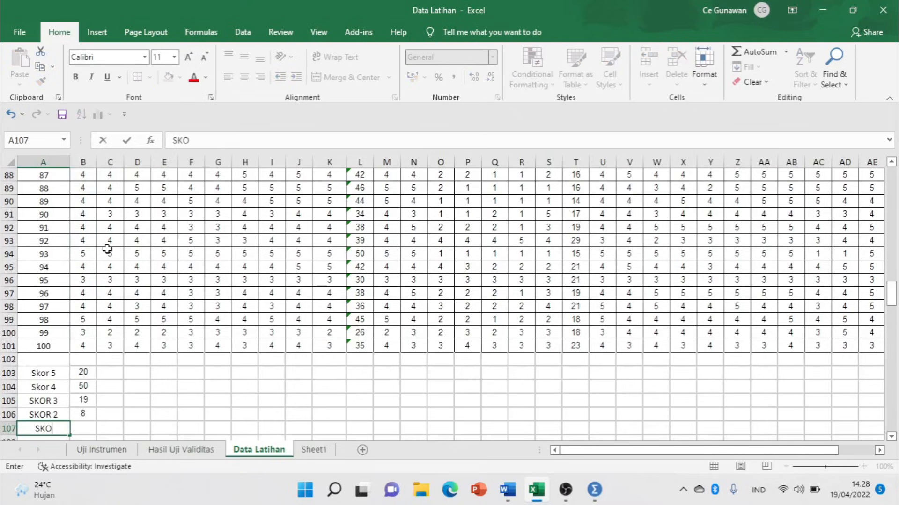
pyautogui.write('R 1')
pyautogui.press('Tab')
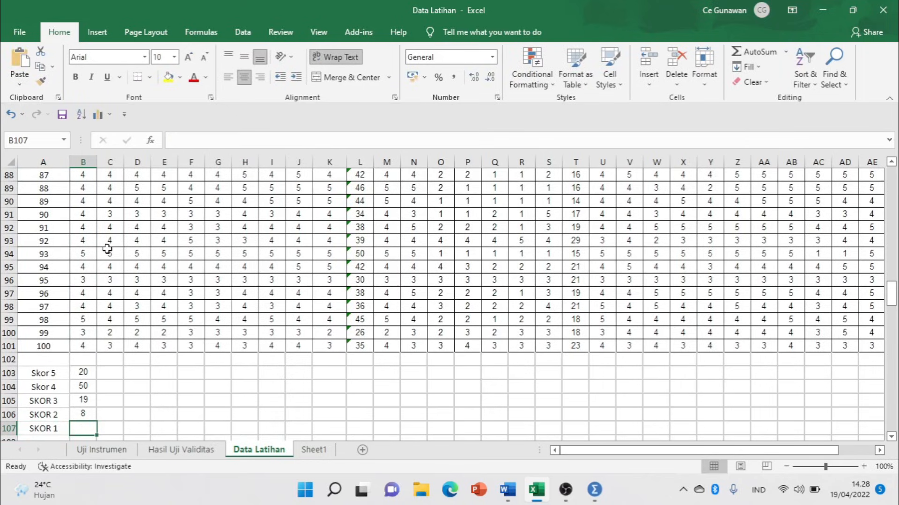
pyautogui.write('=')
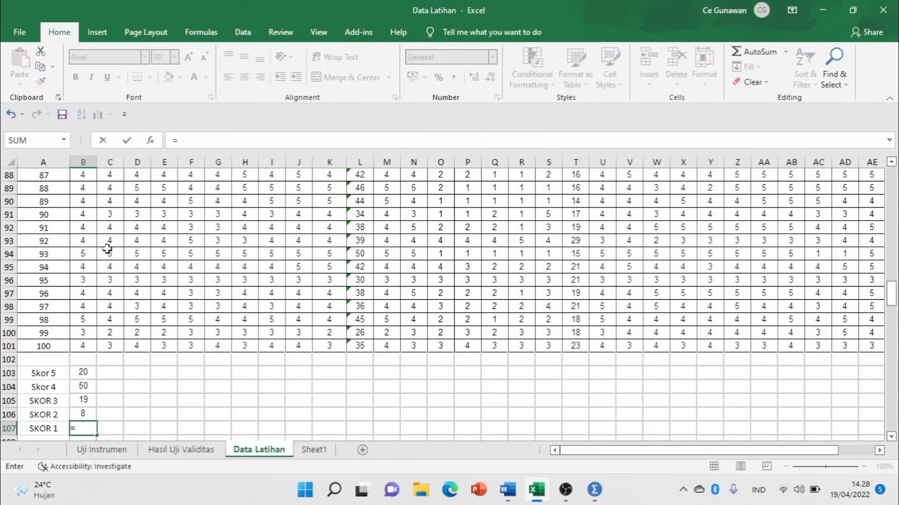
pyautogui.write('COUNT')
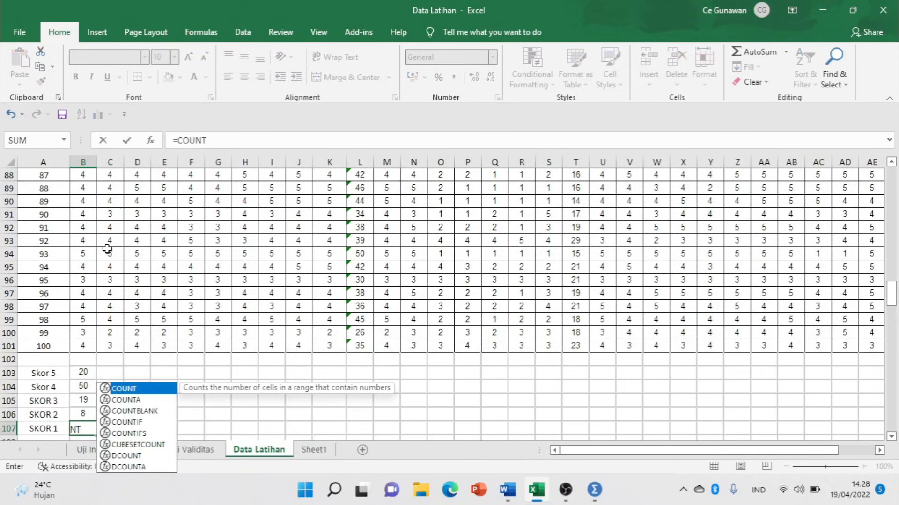
pyautogui.write('IF(')
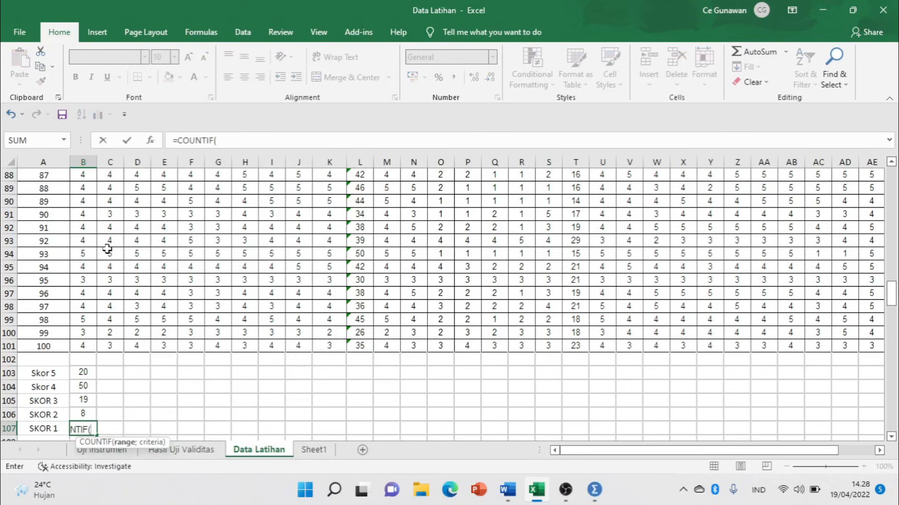
pyautogui.moveTo(892, 292); pyautogui.dragTo(892, 183)
pyautogui.click(84, 211)
pyautogui.moveTo(88, 217); pyautogui.dragTo(85, 268)
pyautogui.click(267, 140)
pyautogui.write(';')
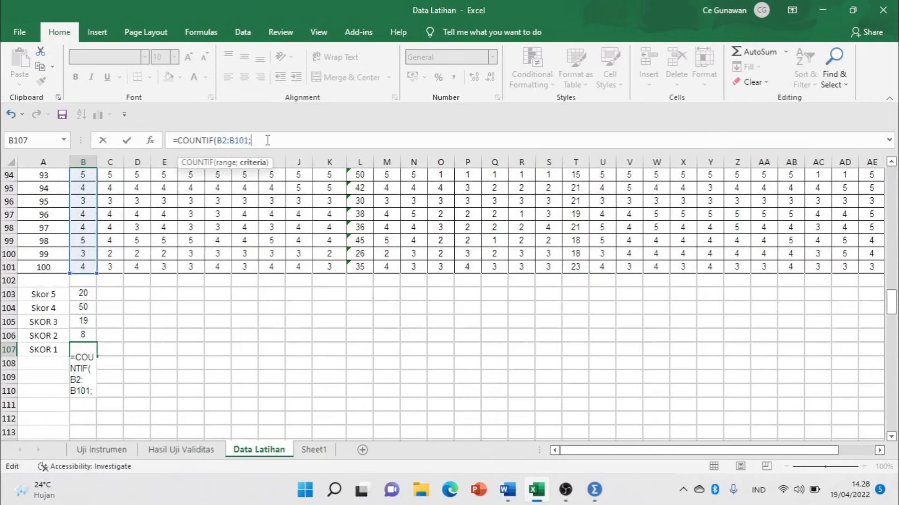
pyautogui.write('1)')
pyautogui.press('Return')
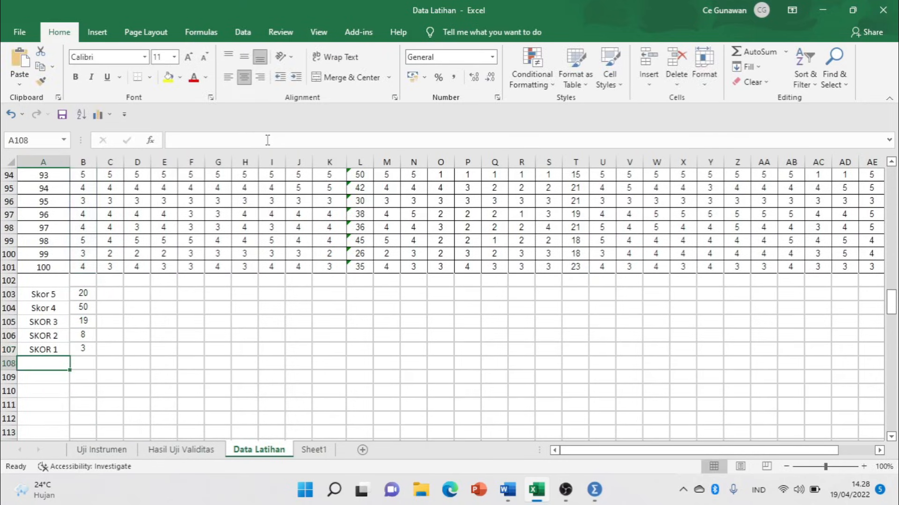
pyautogui.click(81, 376)
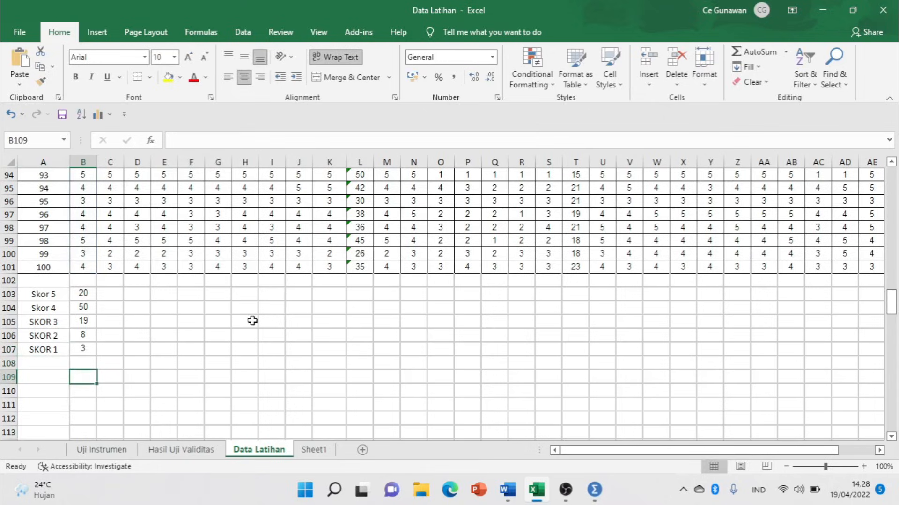
# Enter =SUM(B103:B107) in B109 and confirm the total is 100.
pyautogui.write('=SUM(')
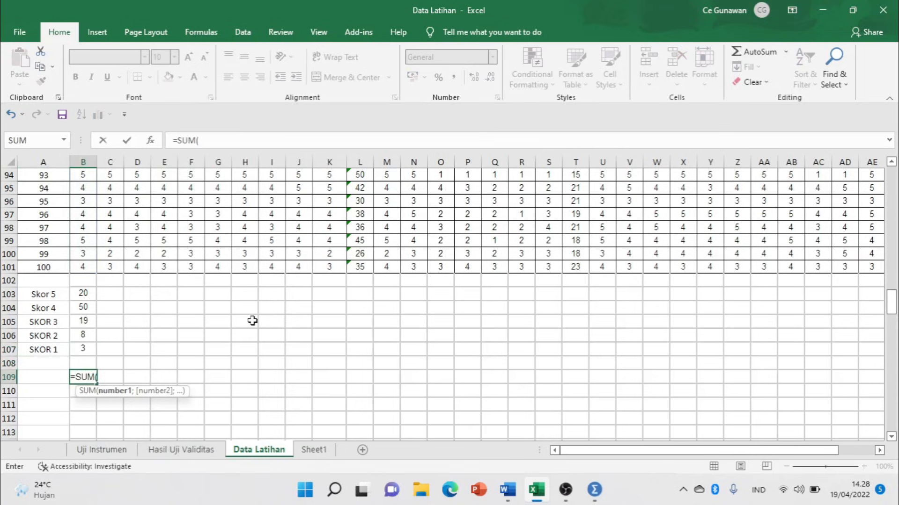
pyautogui.moveTo(84, 293); pyautogui.dragTo(88, 347)
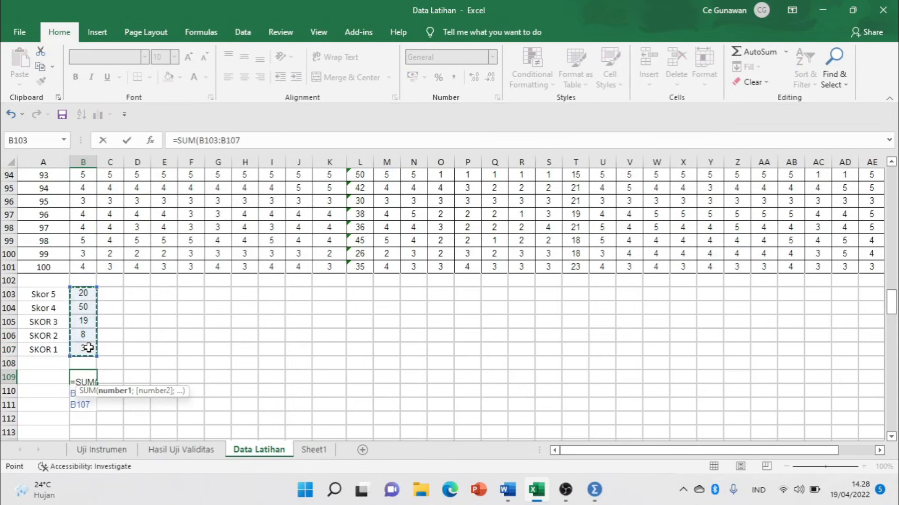
pyautogui.press('Return')
pyautogui.click(84, 376)
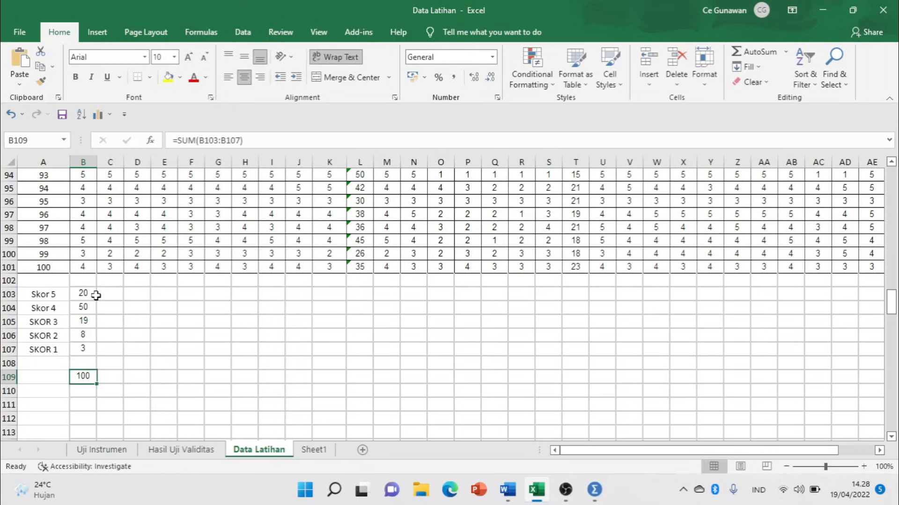
# Review the COUNTIF formulas for scores 5 through 1 in B103–B107.
pyautogui.click(55, 294)
pyautogui.click(77, 293)
pyautogui.click(55, 309)
pyautogui.click(80, 308)
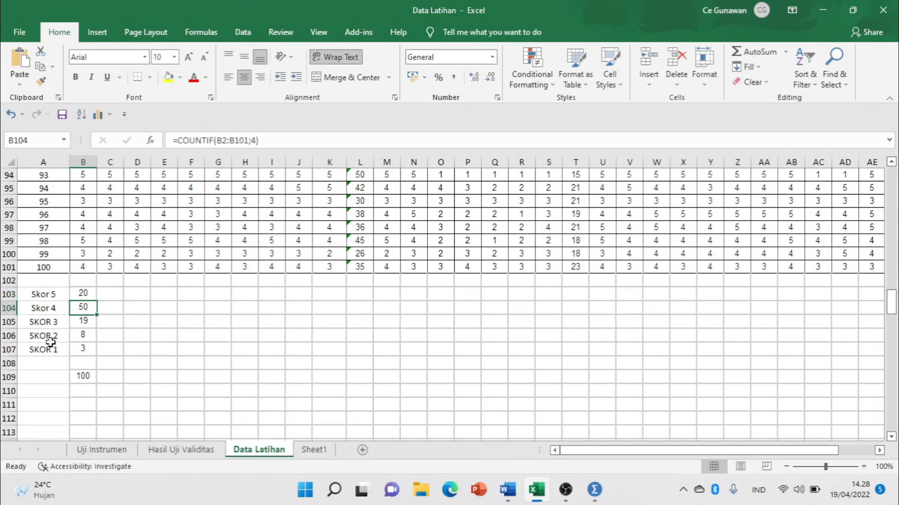
pyautogui.click(54, 320)
pyautogui.click(82, 321)
pyautogui.click(58, 335)
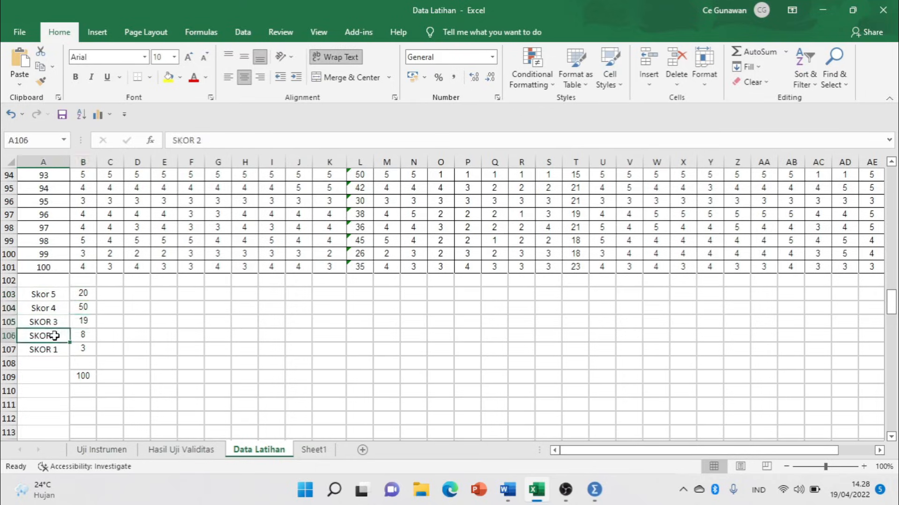
pyautogui.click(85, 336)
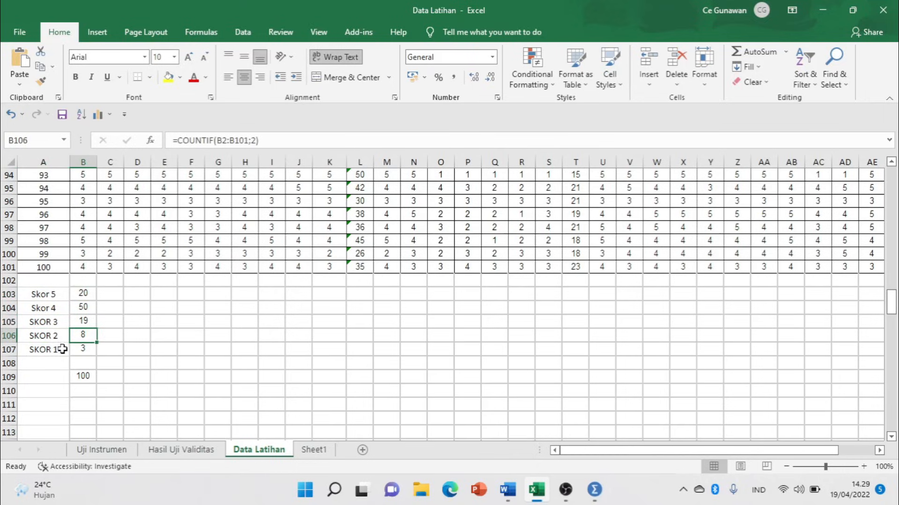
pyautogui.click(58, 350)
pyautogui.click(84, 352)
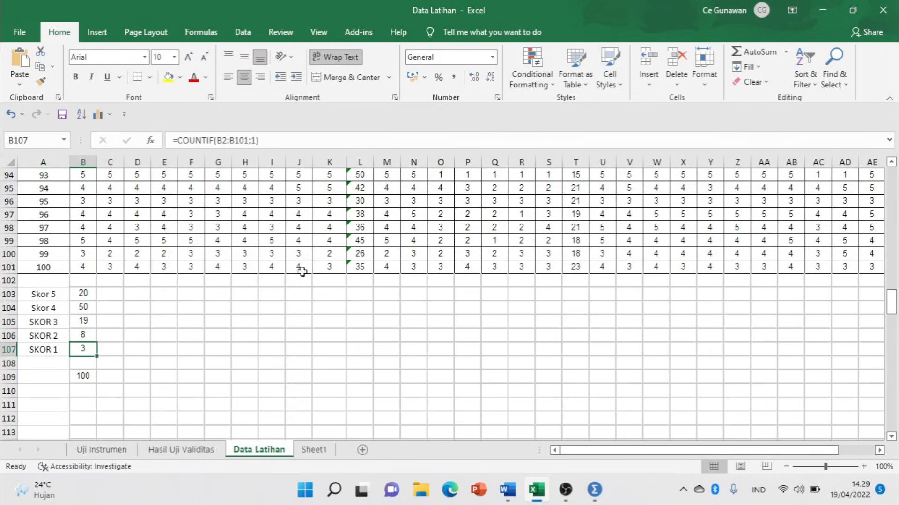
# Copy the Skor 5–1 COUNTIF counts (B103:B107) and the B109 total of 100 across to column K.
pyautogui.moveTo(82, 292); pyautogui.dragTo(94, 347)
pyautogui.moveTo(82, 293); pyautogui.dragTo(323, 349)
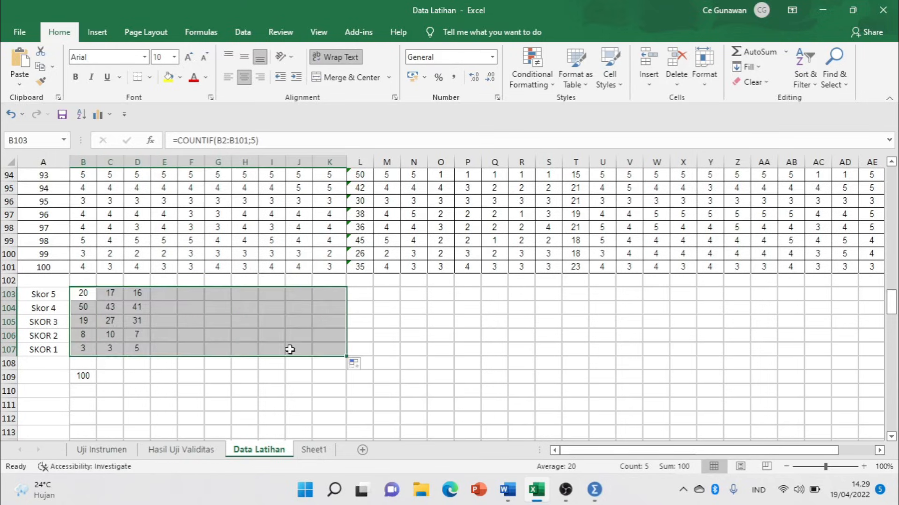
pyautogui.click(86, 376)
pyautogui.moveTo(96, 383); pyautogui.dragTo(346, 377)
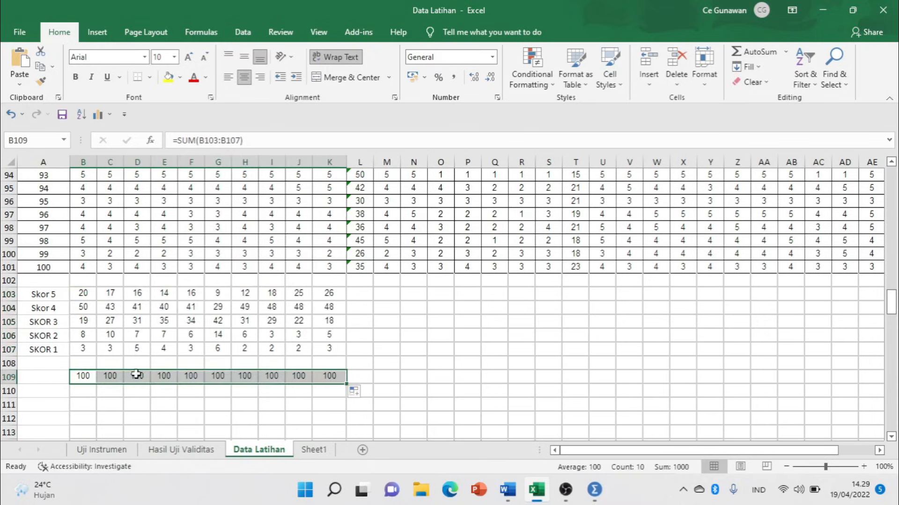
pyautogui.click(396, 351)
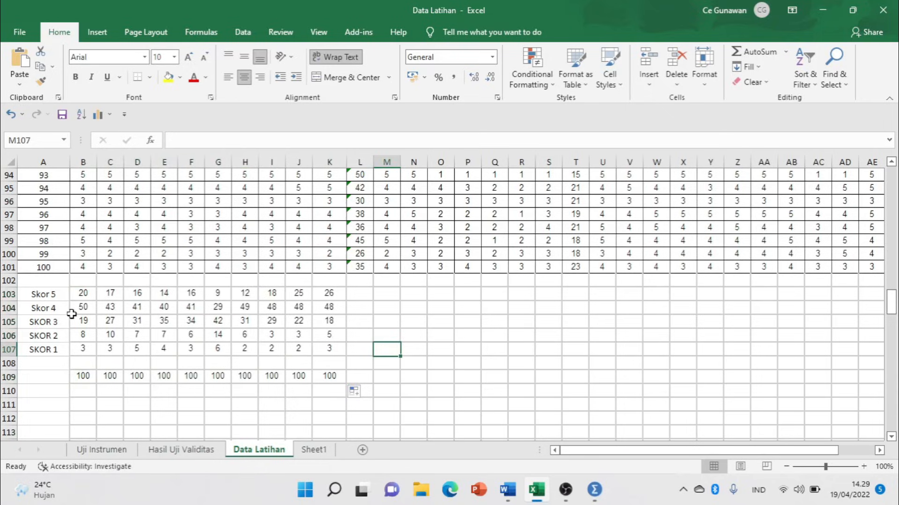
# Check the Skor 5 count on Data Latihan and enter 20 in Sheet1's C4.
pyautogui.click(313, 451)
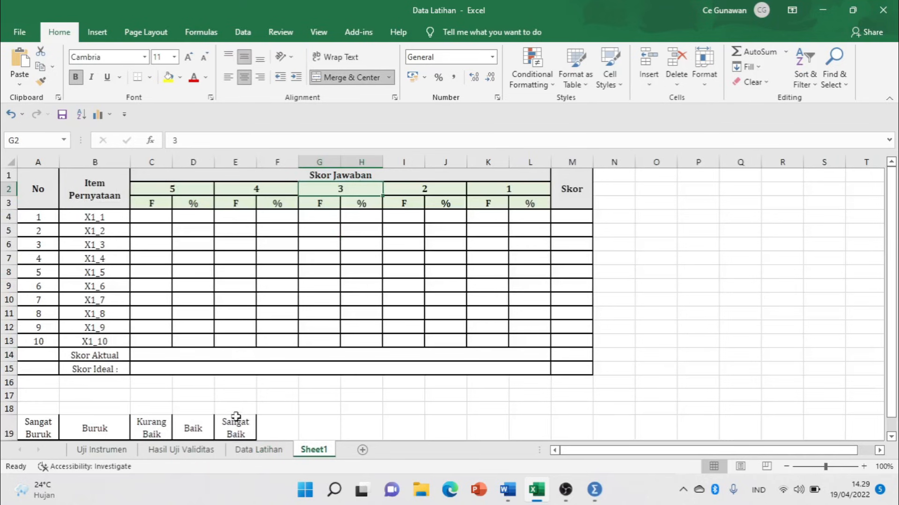
pyautogui.click(252, 450)
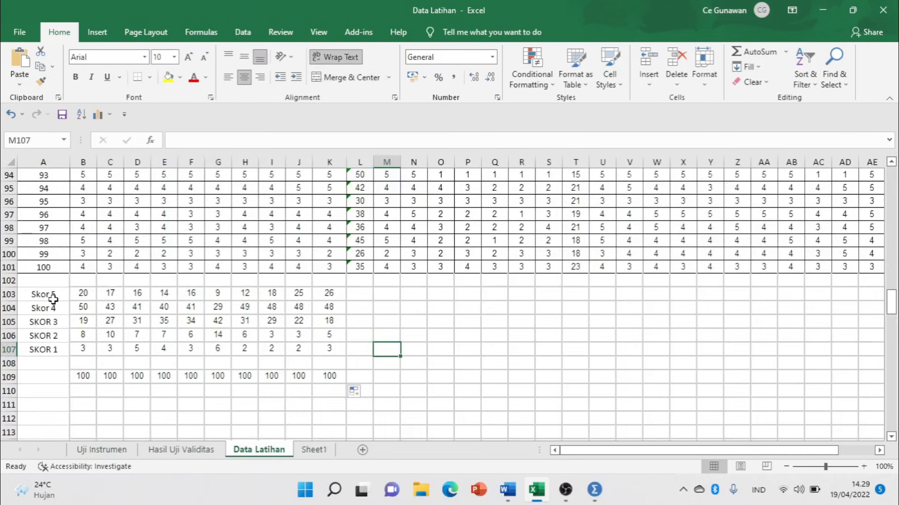
pyautogui.click(81, 294)
pyautogui.click(314, 451)
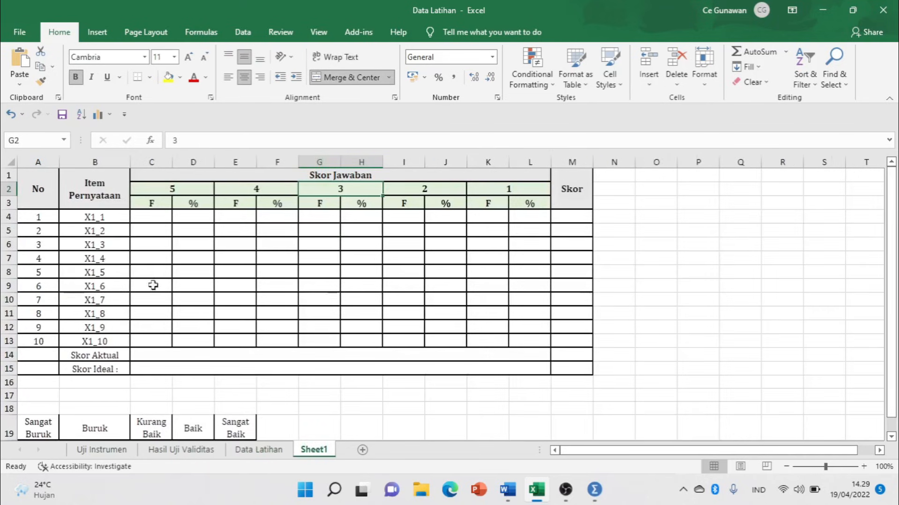
pyautogui.click(157, 226)
pyautogui.click(157, 218)
pyautogui.write('20')
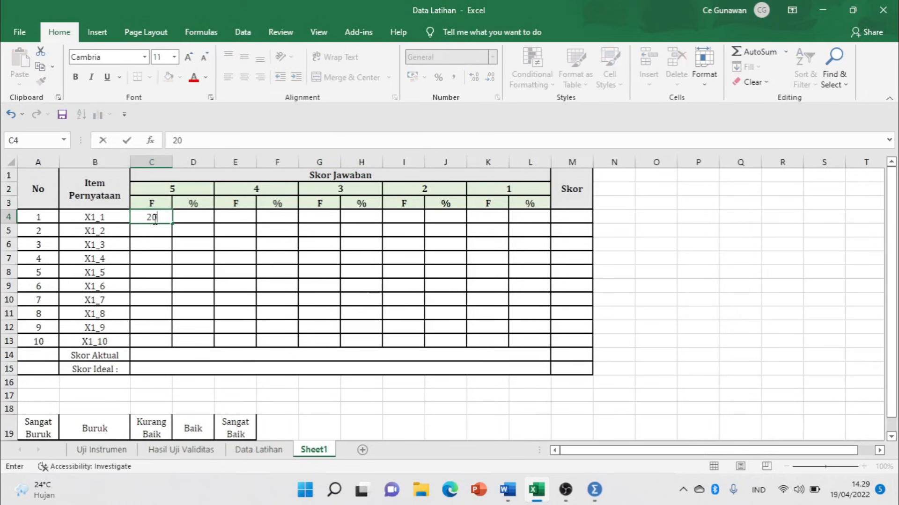
pyautogui.click(244, 216)
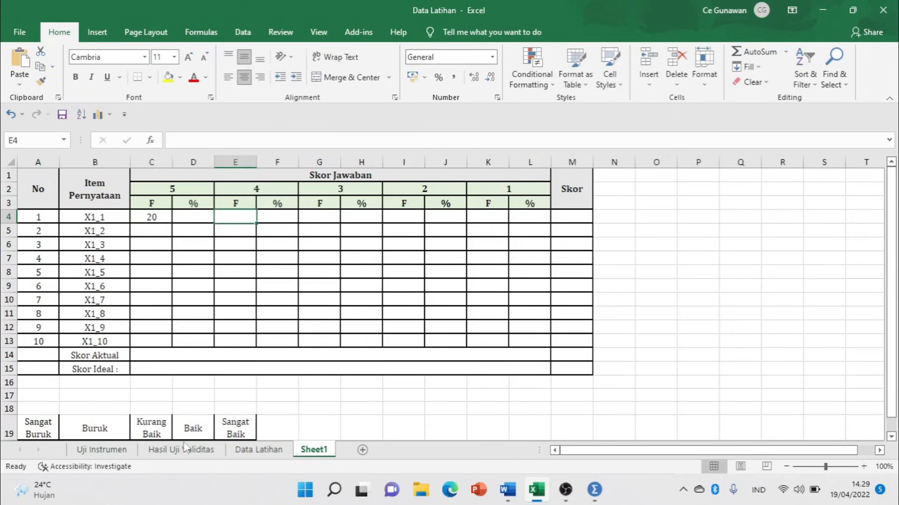
# Enter the score 4 and score 3 counts, 50 in E4 and 19 in G4.
pyautogui.click(246, 450)
pyautogui.click(81, 308)
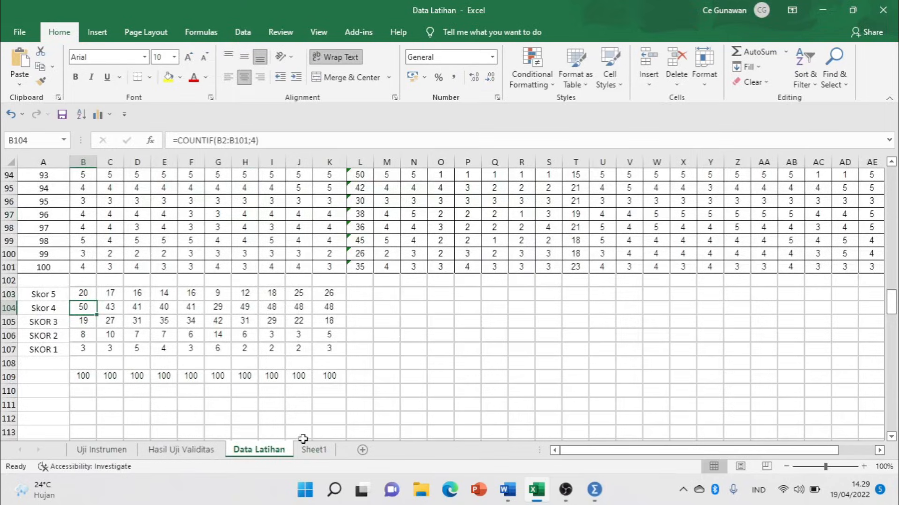
pyautogui.click(321, 452)
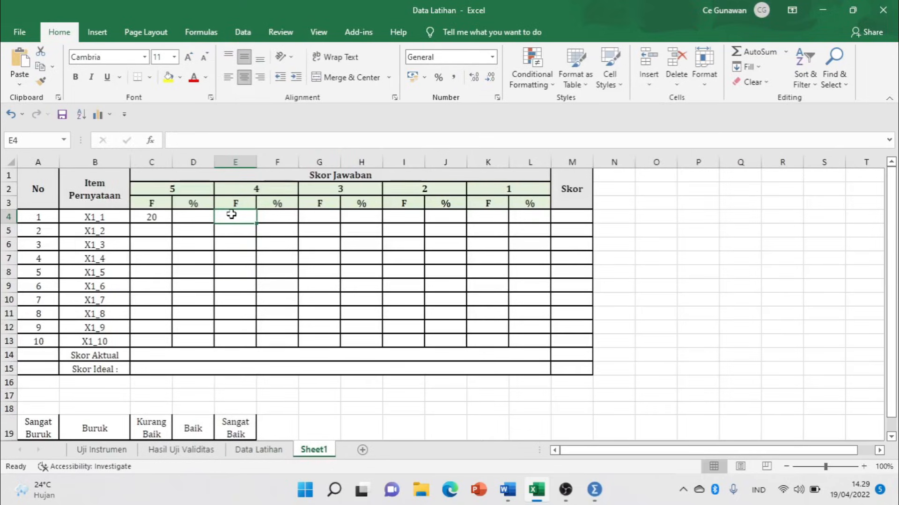
pyautogui.write('50')
pyautogui.click(320, 215)
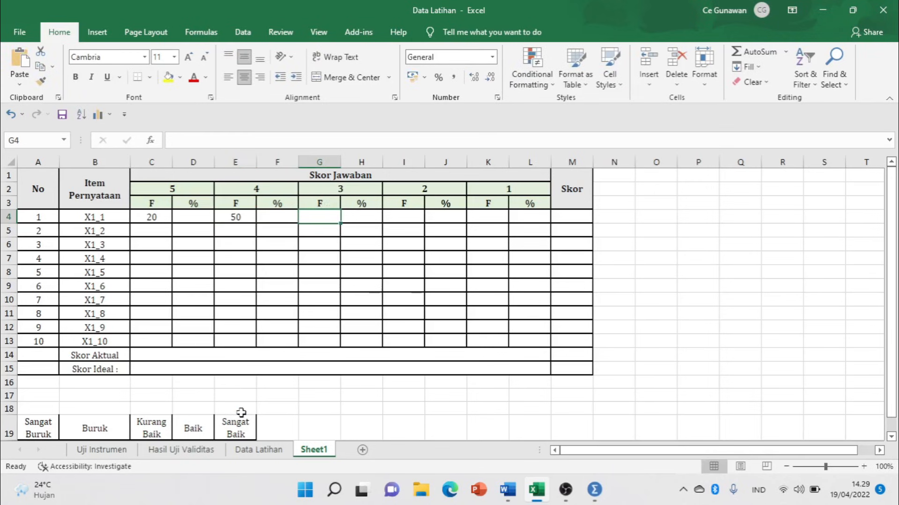
pyautogui.click(259, 450)
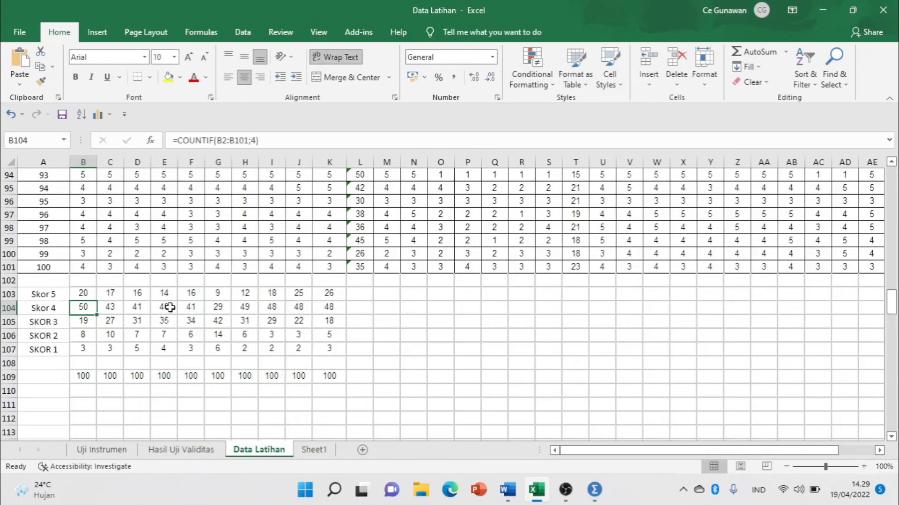
pyautogui.click(88, 321)
pyautogui.click(313, 450)
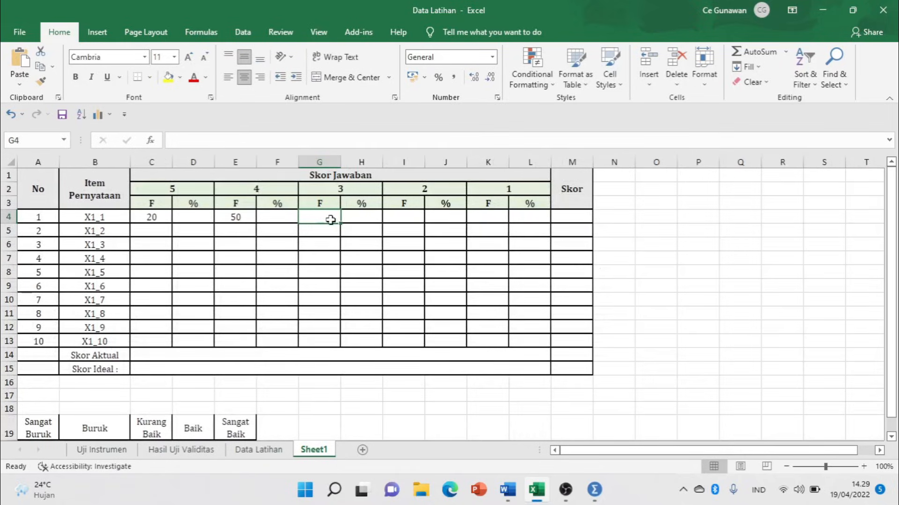
pyautogui.write('9')
pyautogui.click(362, 295)
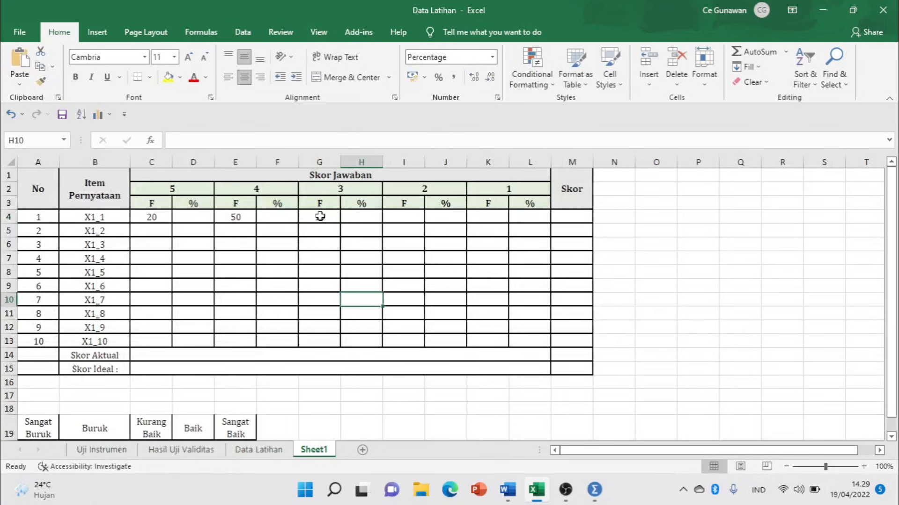
pyautogui.click(320, 217)
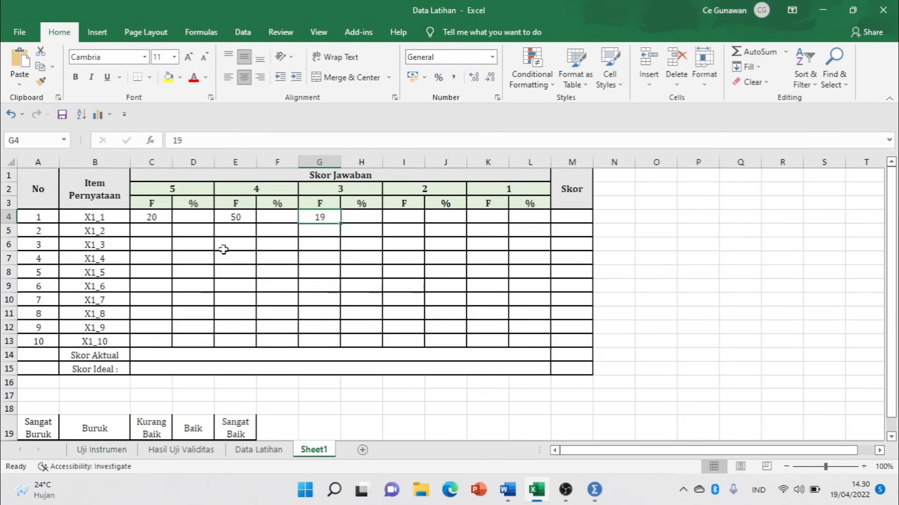
# Enter the score 2 and score 1 counts, 8 in I4 and 3 in K4.
pyautogui.click(264, 452)
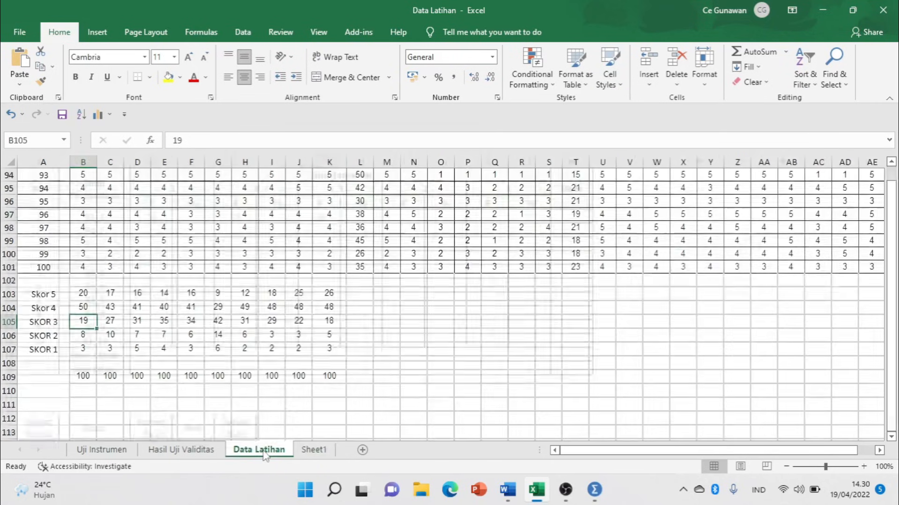
pyautogui.click(84, 336)
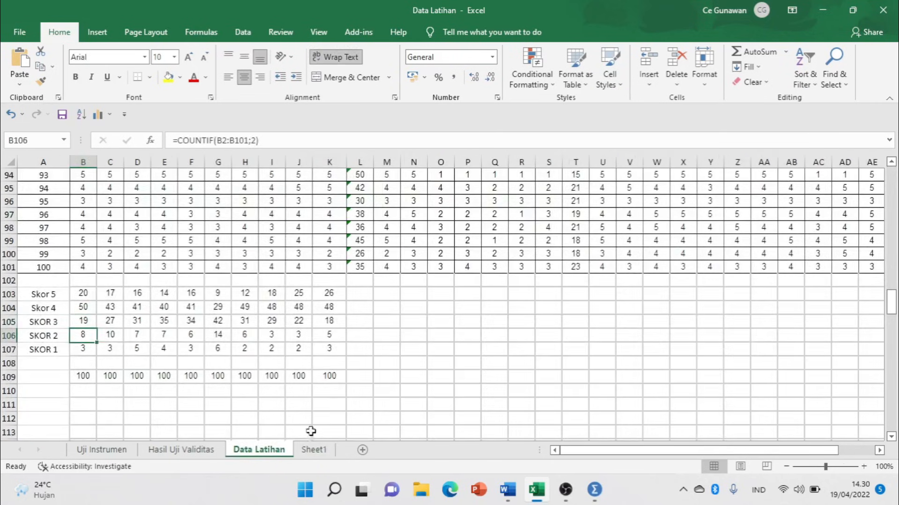
pyautogui.click(312, 449)
pyautogui.click(411, 217)
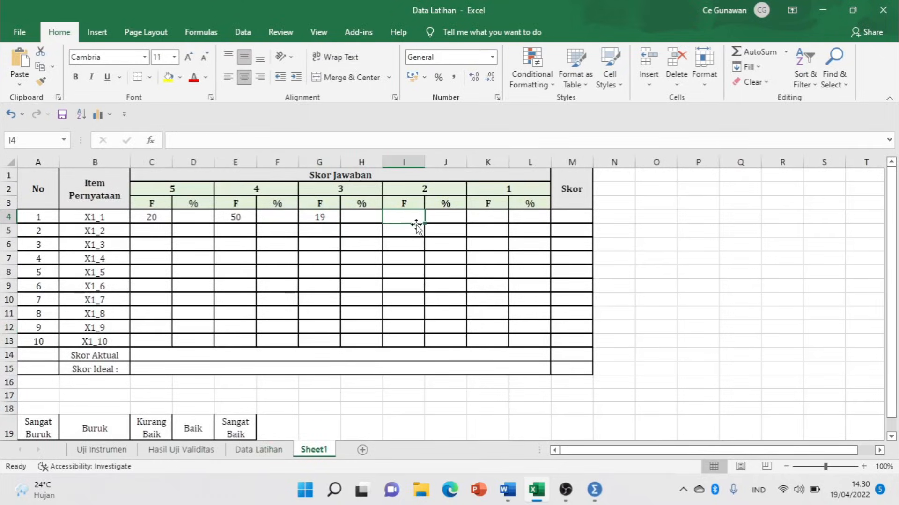
pyautogui.write('8')
pyautogui.click(515, 243)
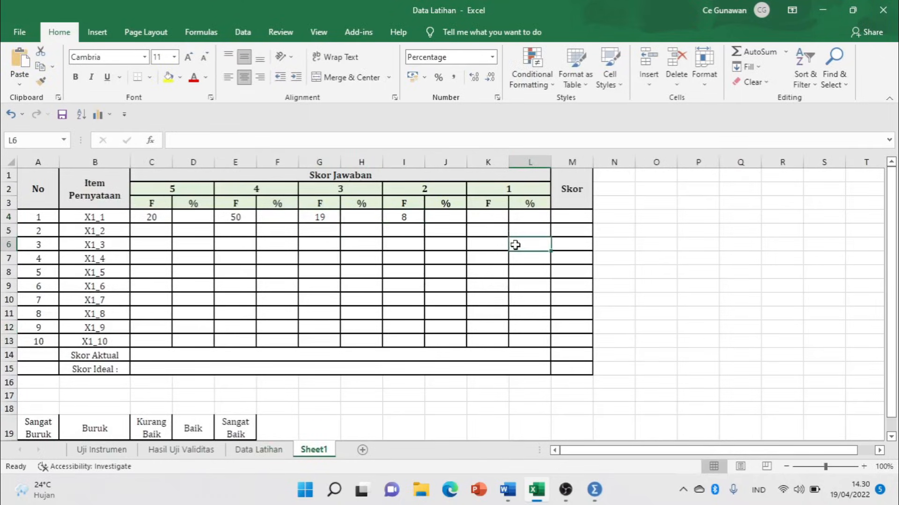
pyautogui.click(490, 219)
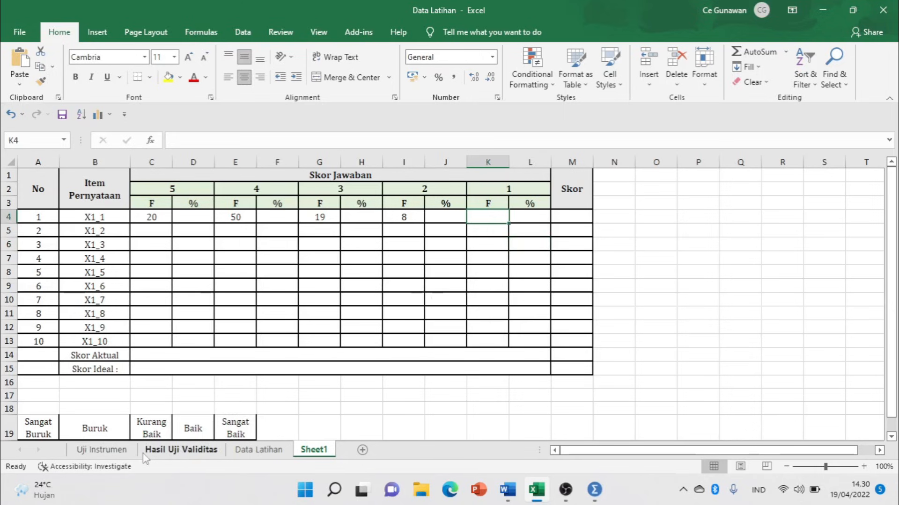
pyautogui.click(253, 450)
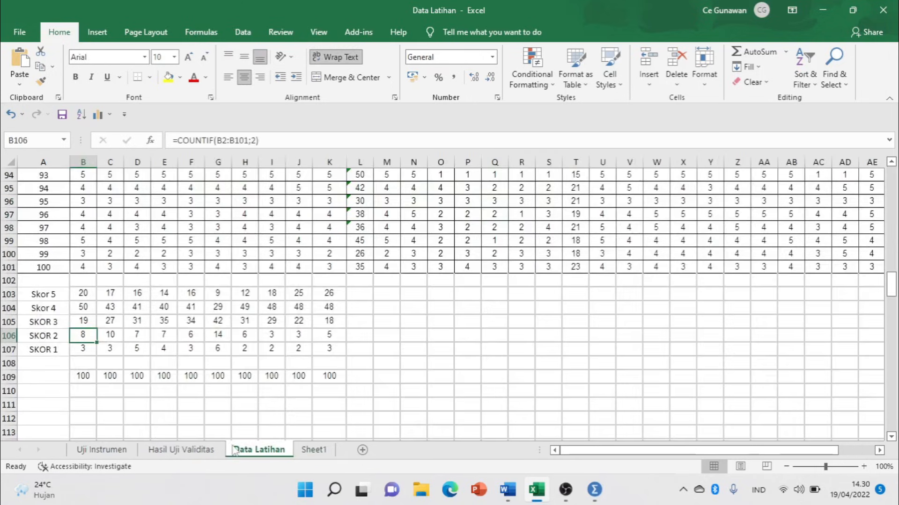
pyautogui.click(313, 450)
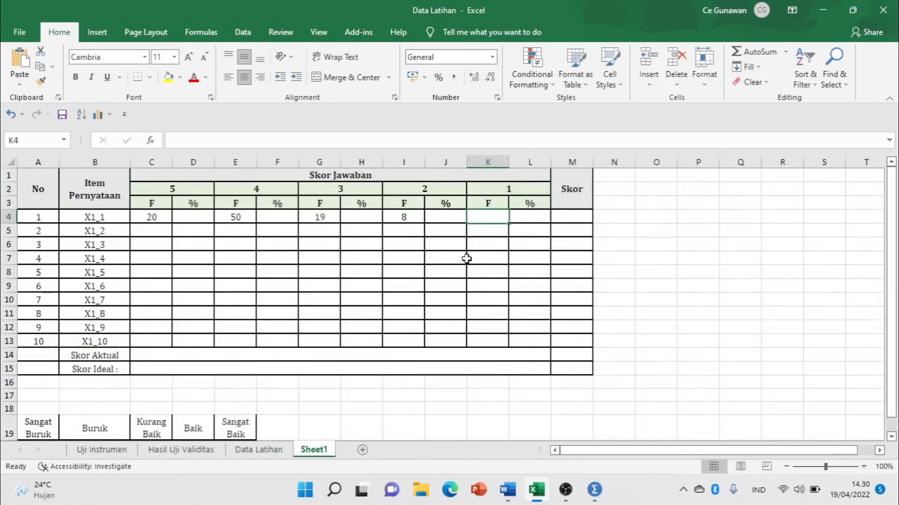
pyautogui.write('3')
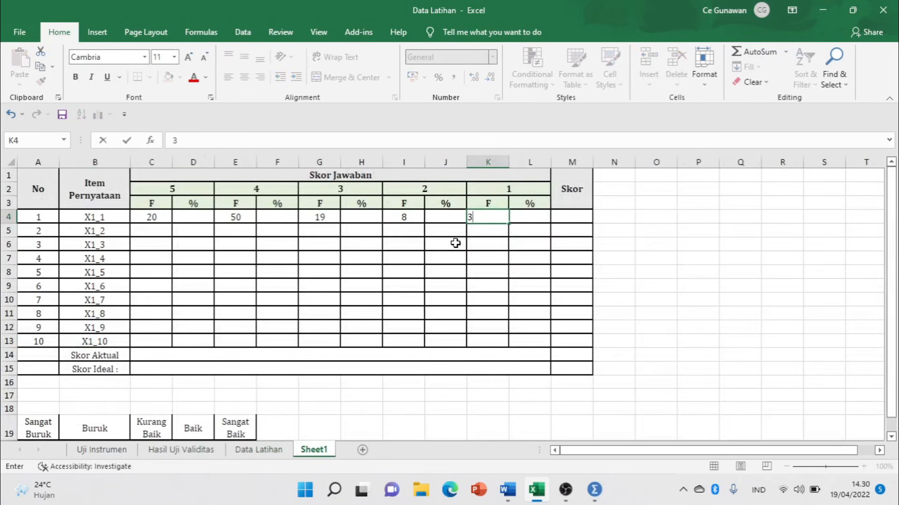
pyautogui.press('Tab')
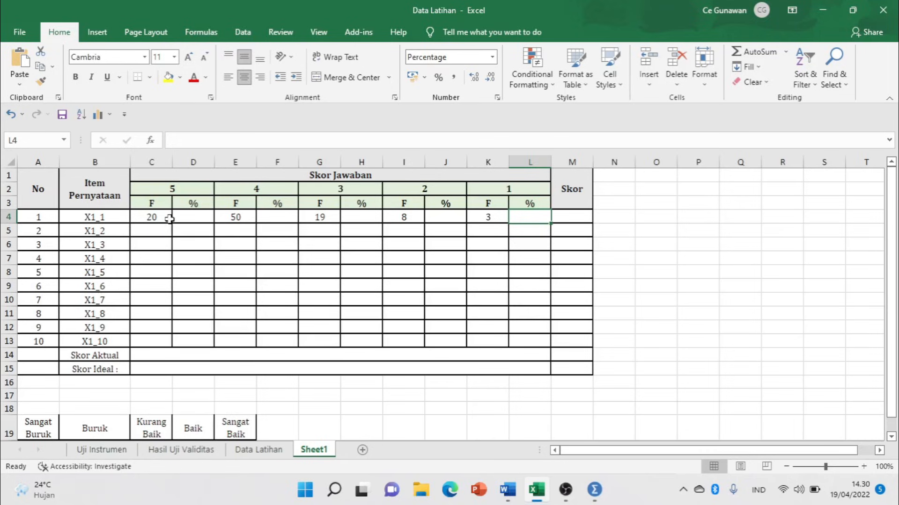
# Enter percentage formulas in D4 and F4 dividing the C4 and E4 counts by 100.
pyautogui.click(200, 215)
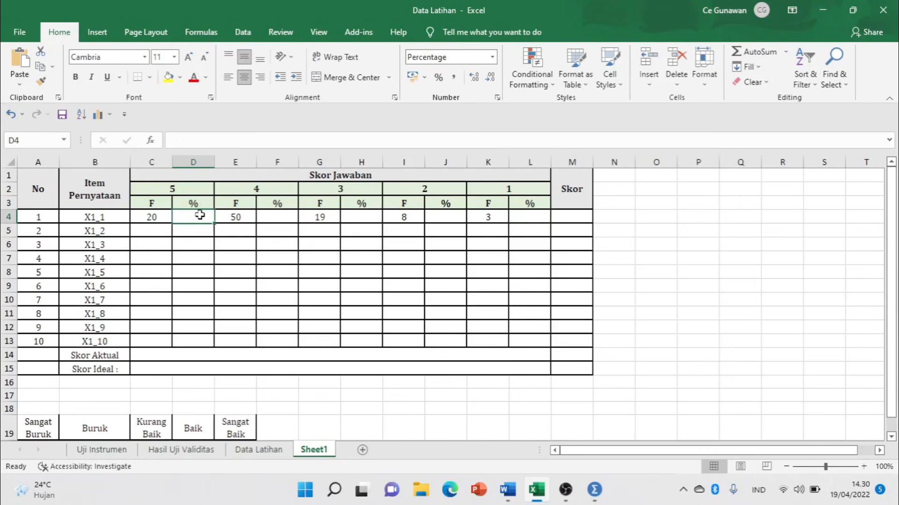
pyautogui.write('=')
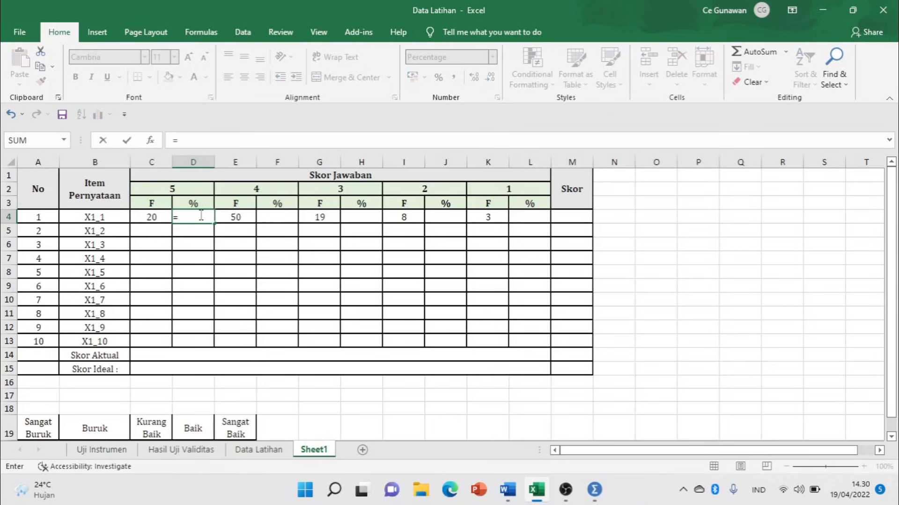
pyautogui.press('Left')
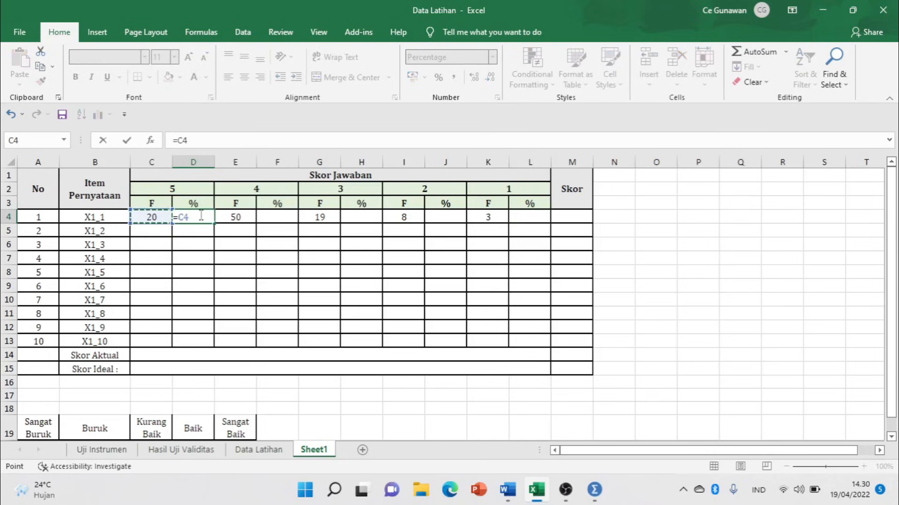
pyautogui.write('/')
pyautogui.press('Return')
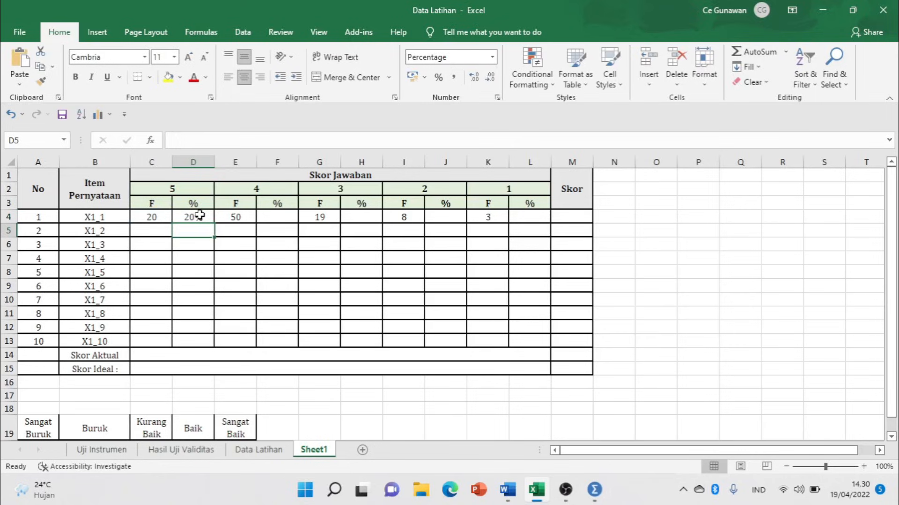
pyautogui.click(281, 215)
pyautogui.write('=')
pyautogui.press('Left')
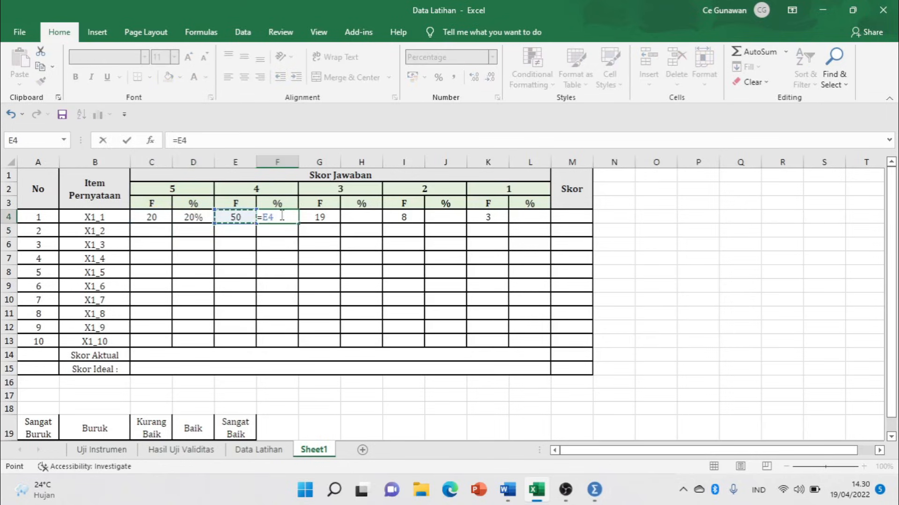
pyautogui.write('/100')
pyautogui.press('Return')
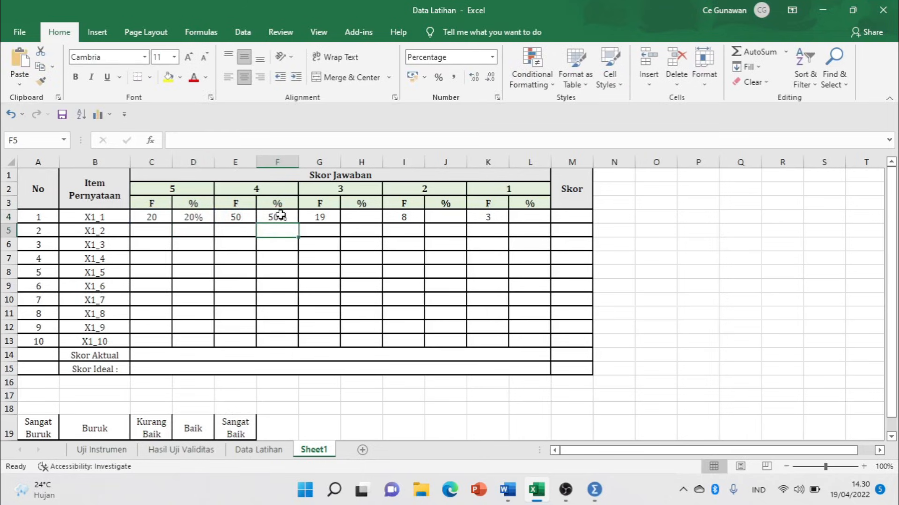
# Enter =G4/100 in H4 and =I4/100 in J4 for the answer-3 and answer-2 percentages.
pyautogui.click(370, 219)
pyautogui.write('=')
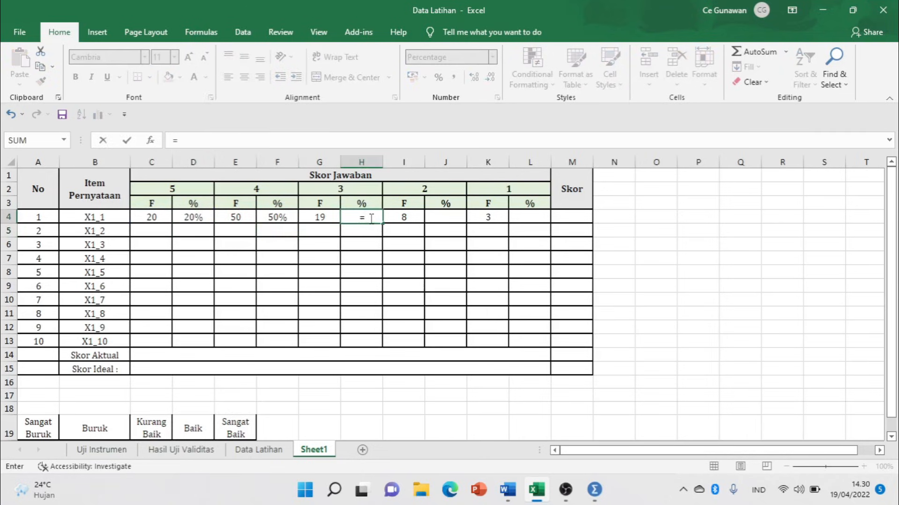
pyautogui.press('Left')
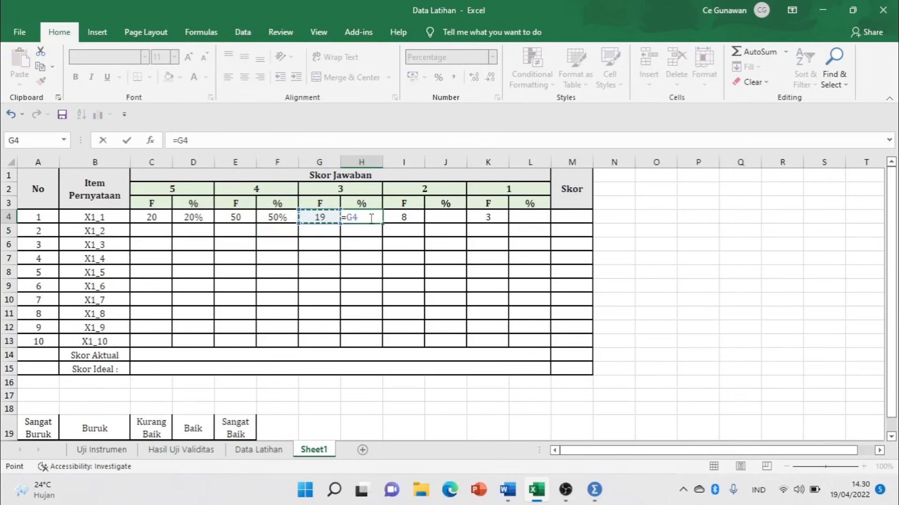
pyautogui.write('/100')
pyautogui.press('Return')
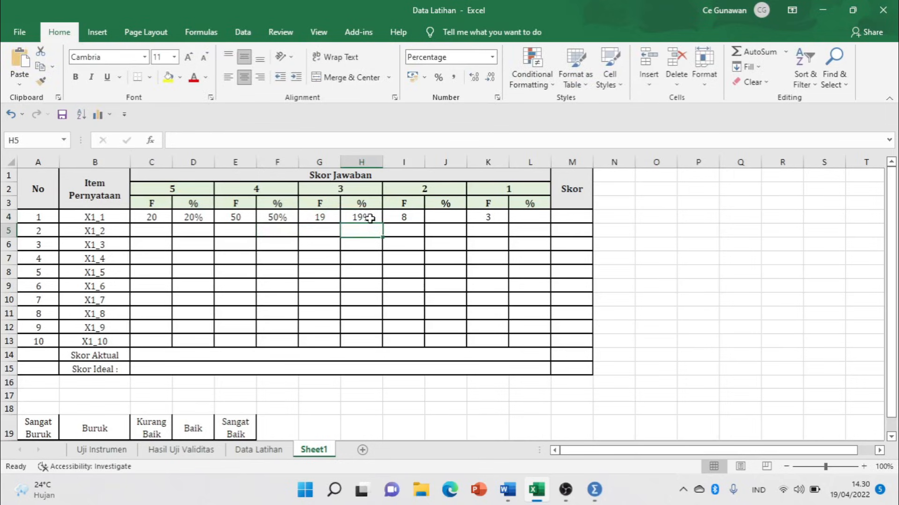
pyautogui.click(440, 220)
pyautogui.write('=')
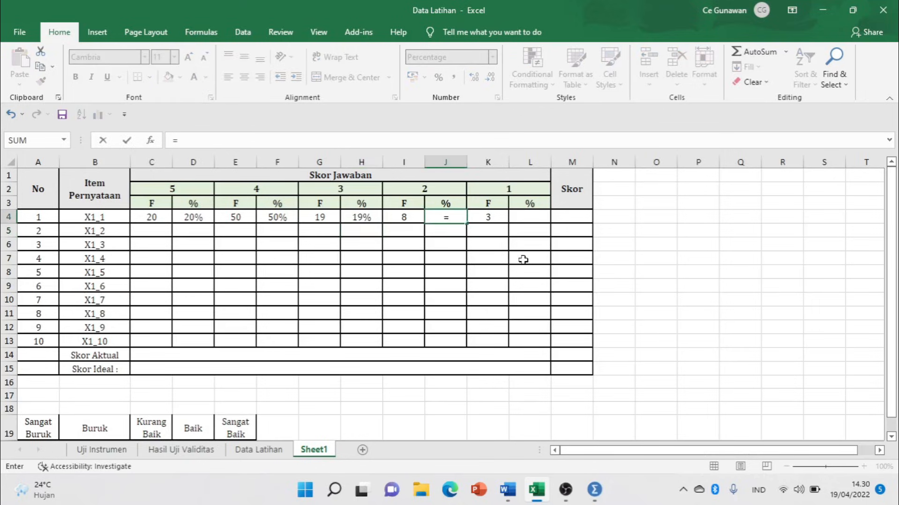
pyautogui.press('Left')
pyautogui.write('/100')
pyautogui.press('Return')
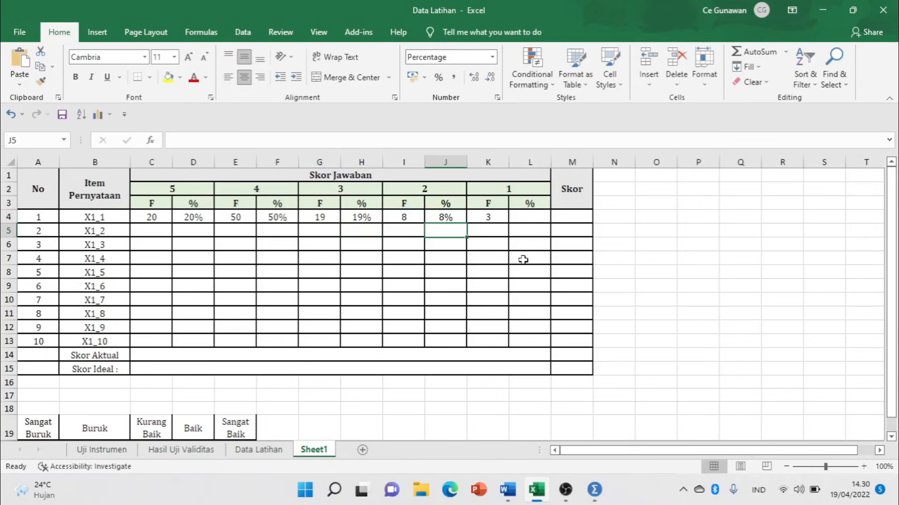
# Enter =K4/100 in L4 and compare it against the J4 formula.
pyautogui.click(451, 216)
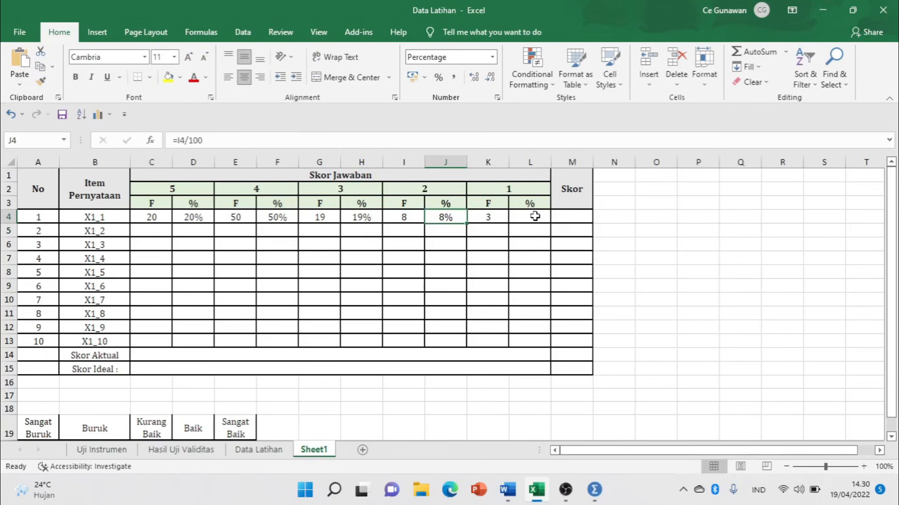
pyautogui.click(534, 216)
pyautogui.write('=')
pyautogui.press('Left')
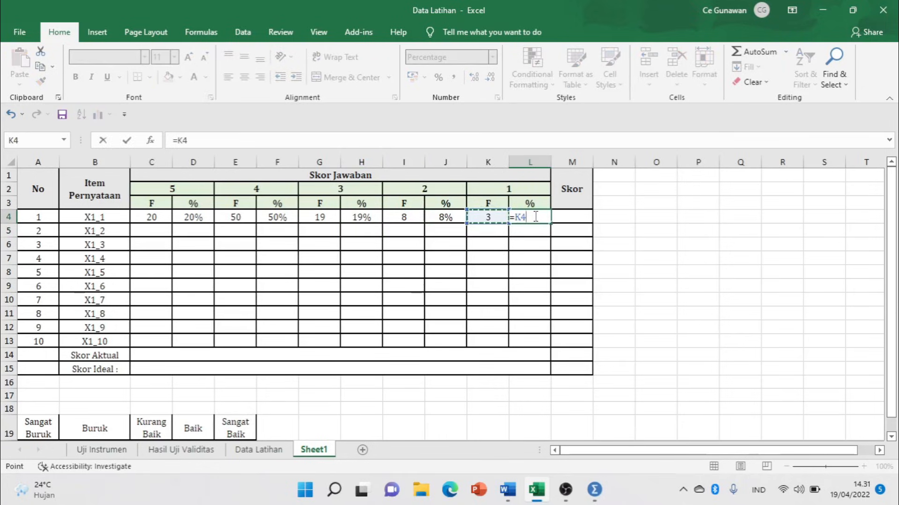
pyautogui.write('/100')
pyautogui.press('Return')
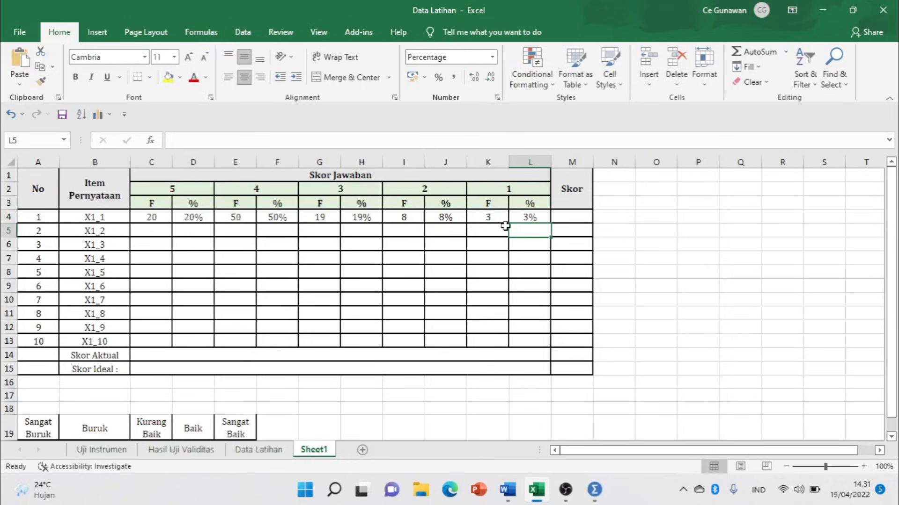
pyautogui.click(523, 215)
pyautogui.click(450, 217)
pyautogui.click(532, 218)
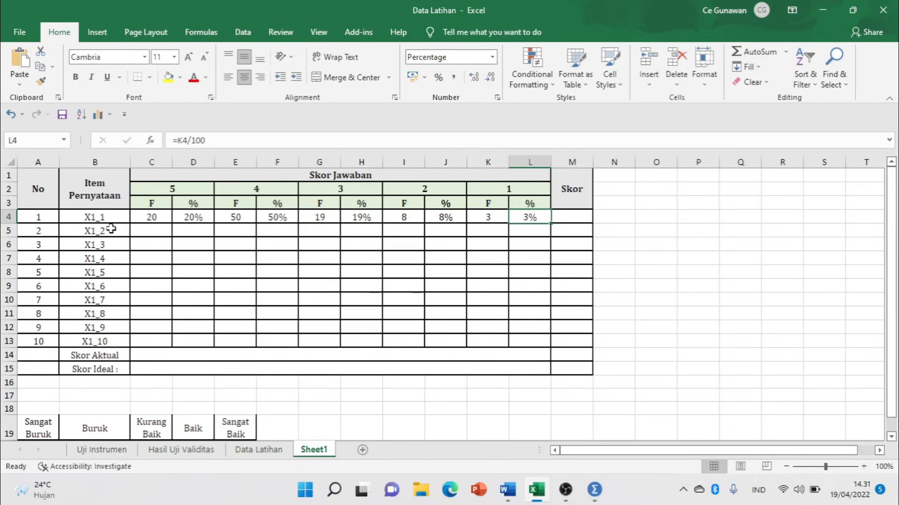
# Widen column M and start M4's score formula with the 5*C4 and E2*E4 terms.
pyautogui.moveTo(593, 163); pyautogui.dragTo(604, 163)
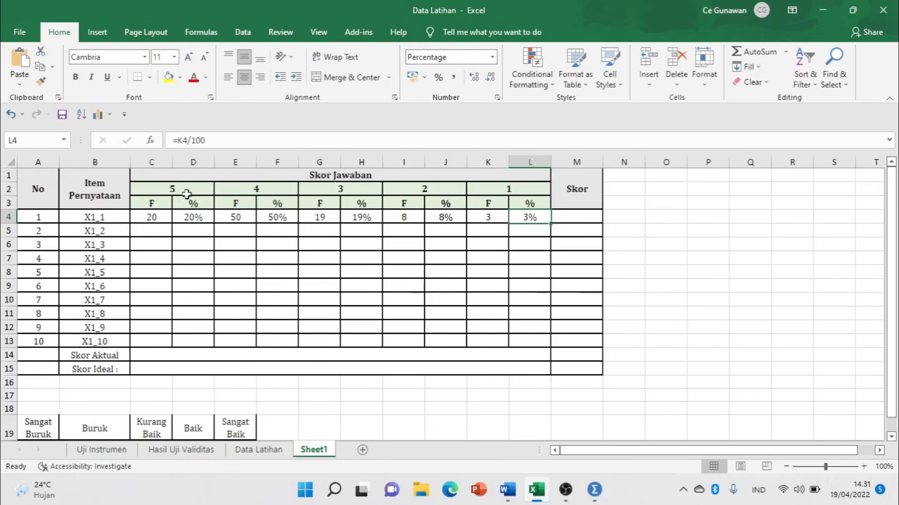
pyautogui.click(188, 191)
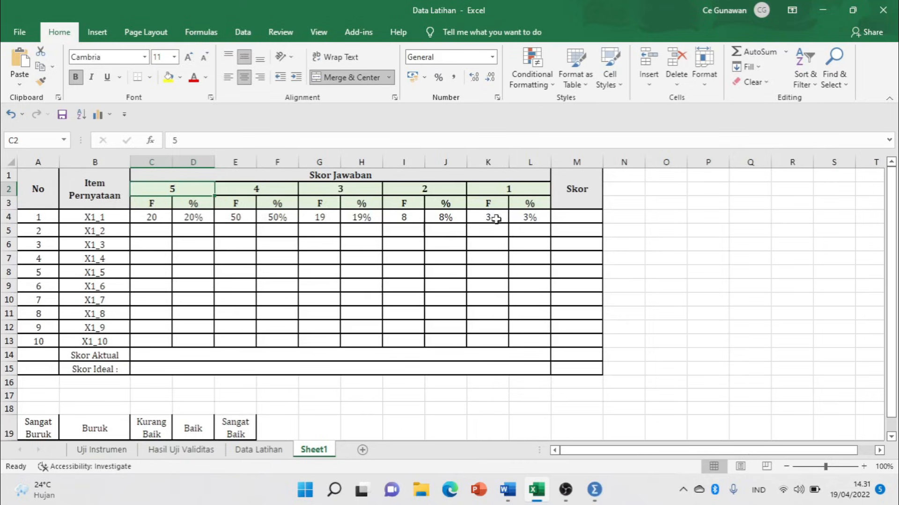
pyautogui.click(576, 218)
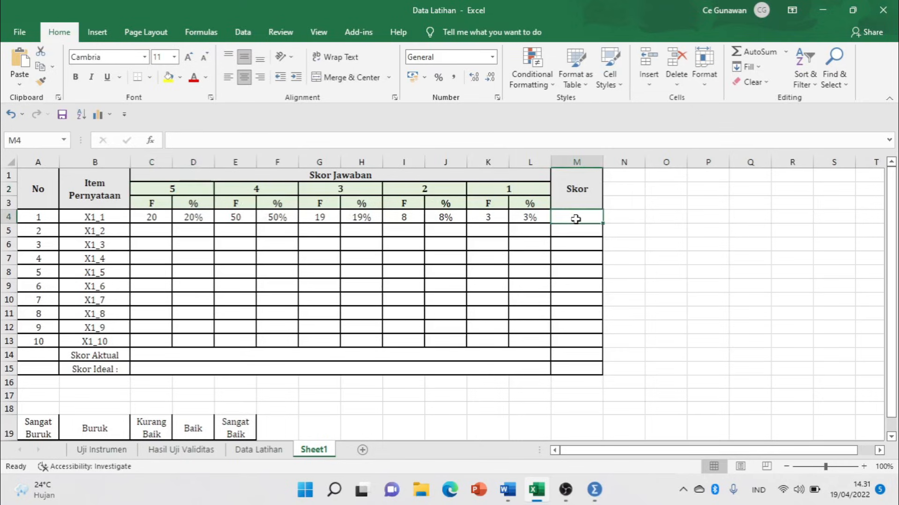
pyautogui.write('=')
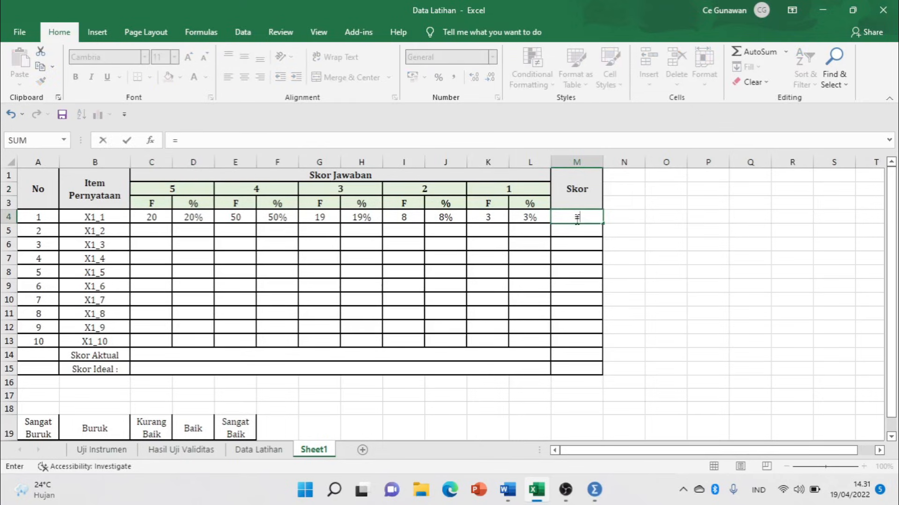
pyautogui.write('(5*')
pyautogui.click(150, 216)
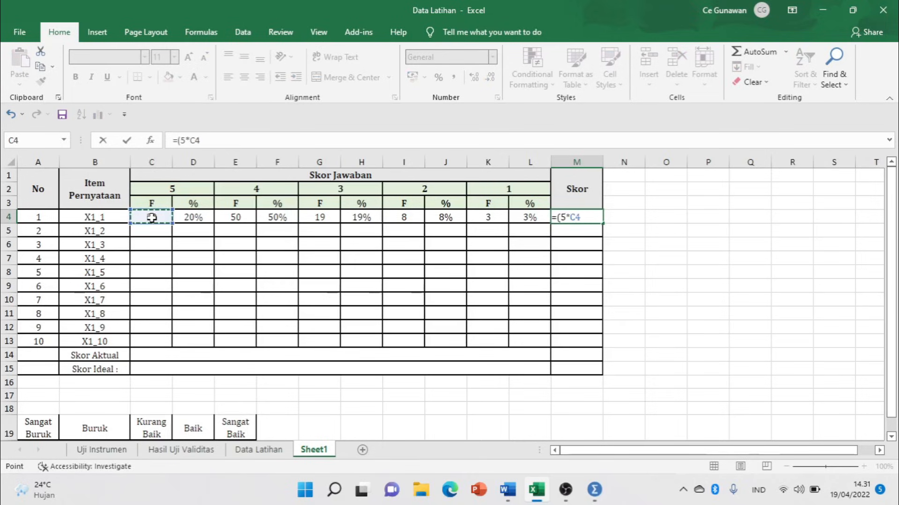
pyautogui.write(')')
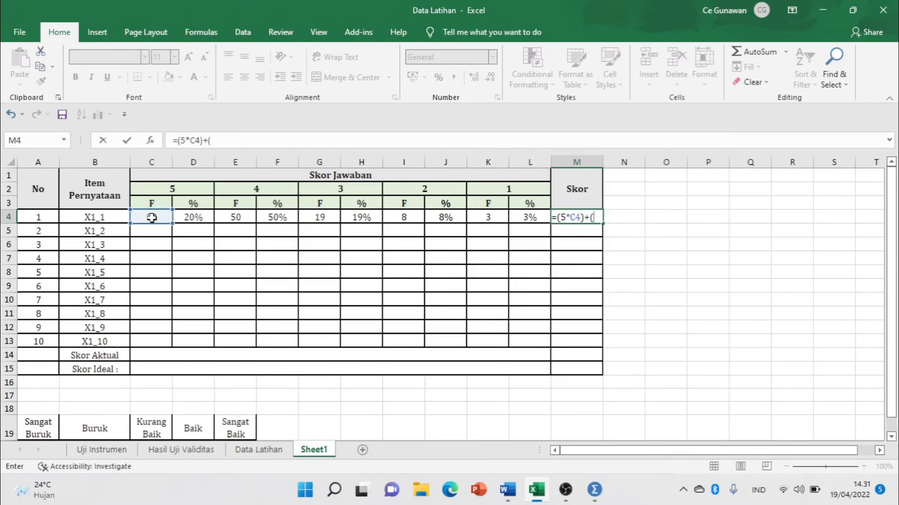
pyautogui.write('+(')
pyautogui.click(252, 188)
pyautogui.write('*')
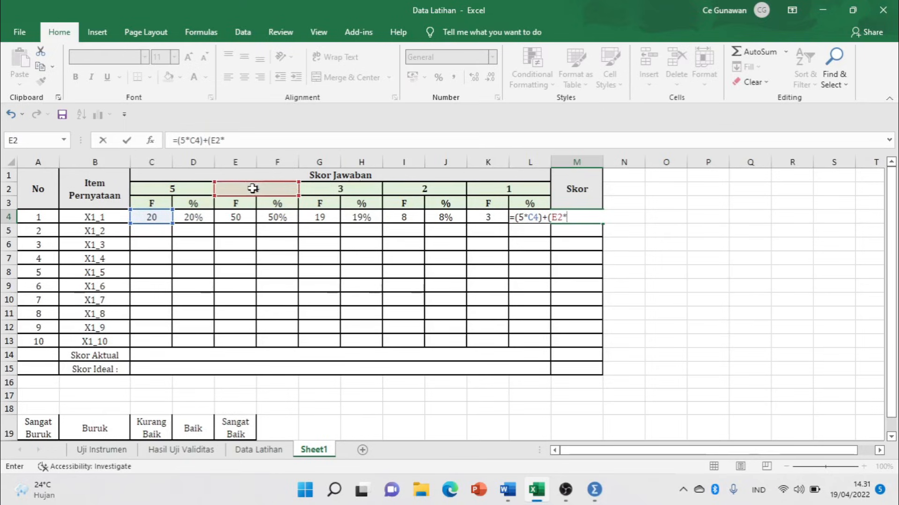
pyautogui.click(237, 217)
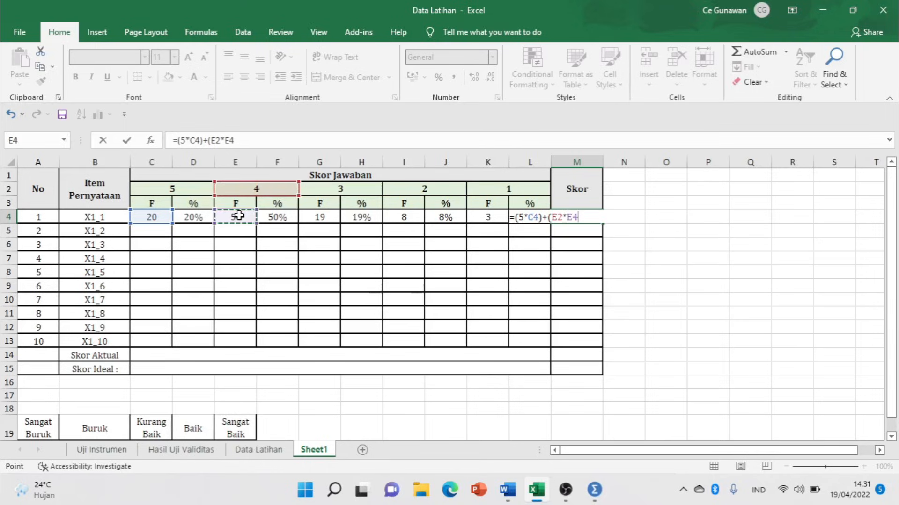
pyautogui.write(')+')
# Add the G2*G4, I2*I4 and K2*3 terms, accepting Excel's correction to get 376.
pyautogui.click(359, 190)
pyautogui.write('*')
pyautogui.click(326, 216)
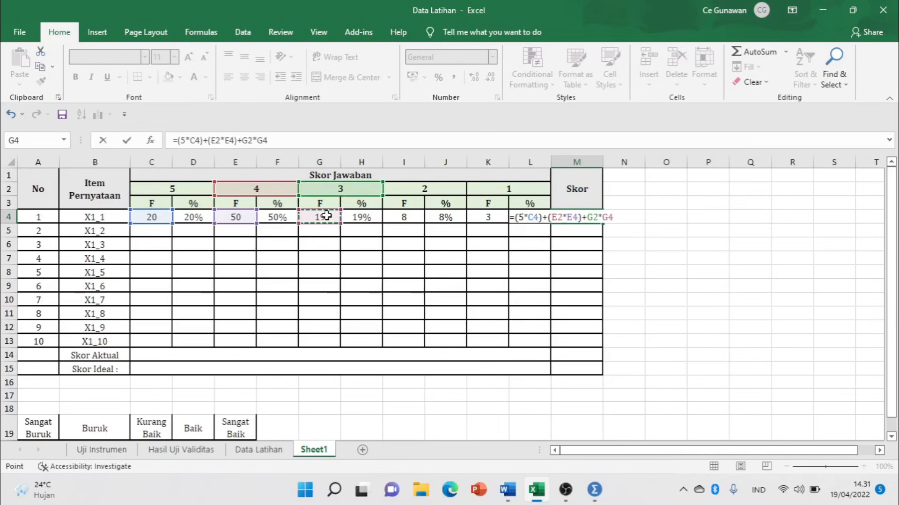
pyautogui.write(')')
pyautogui.click(244, 139)
pyautogui.write('(')
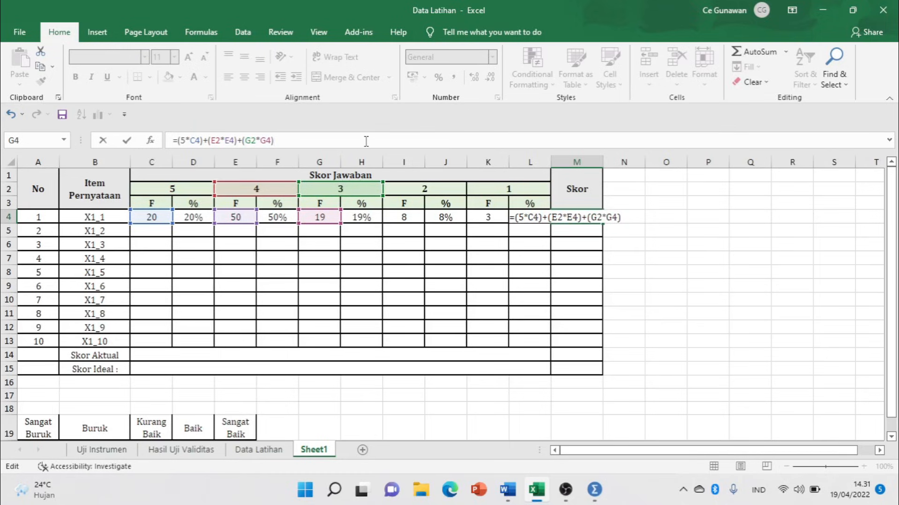
pyautogui.click(452, 187)
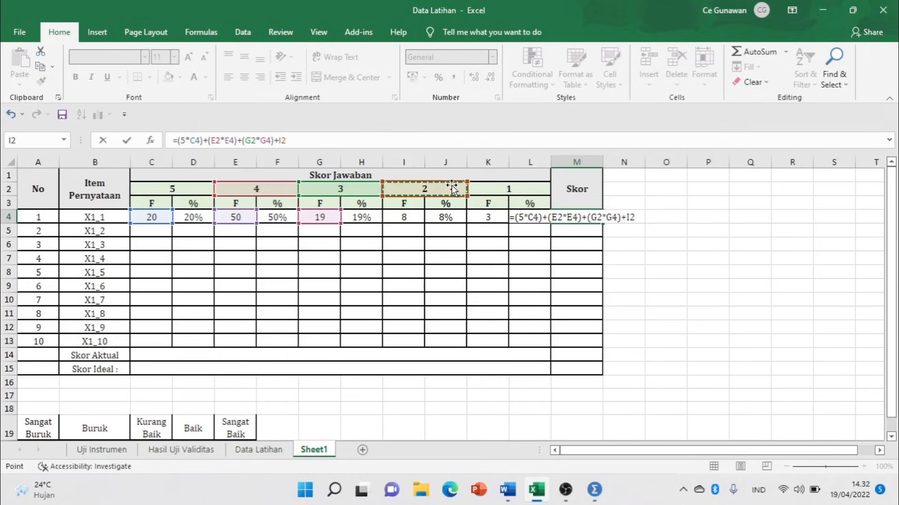
pyautogui.write('*')
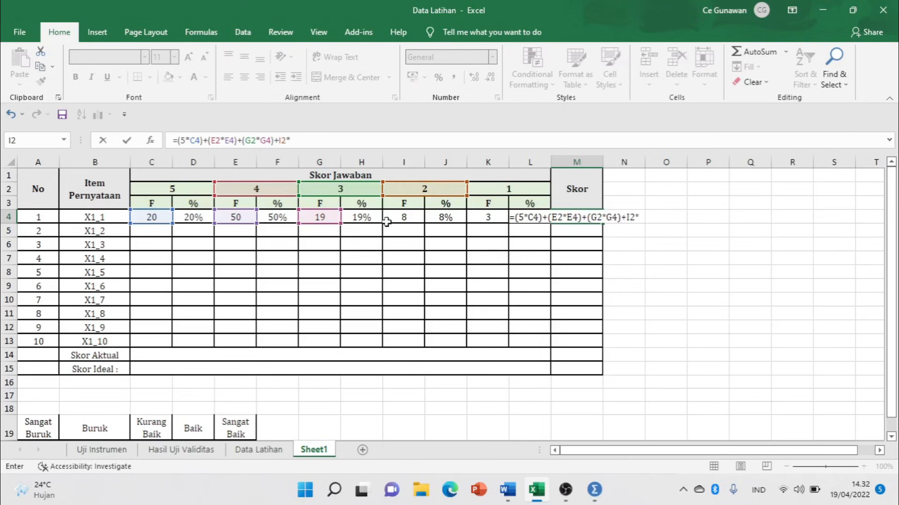
pyautogui.click(408, 216)
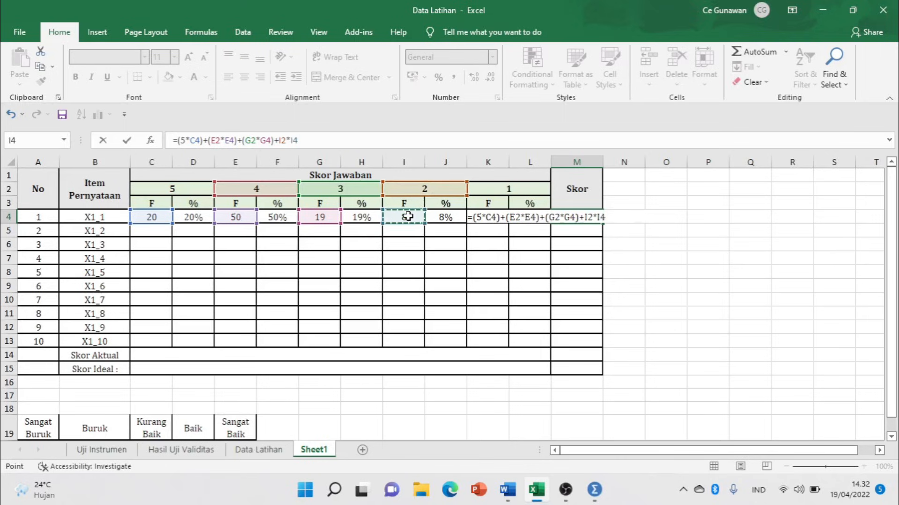
pyautogui.write(')')
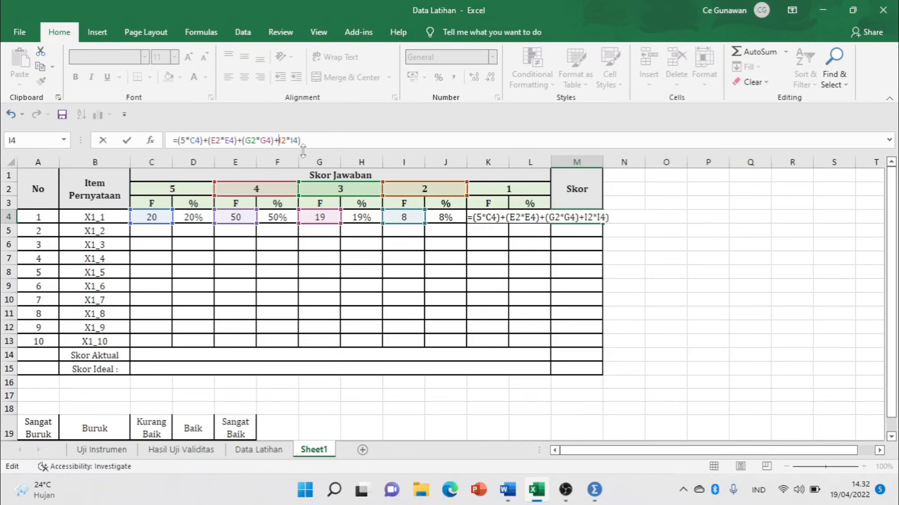
pyautogui.write('(')
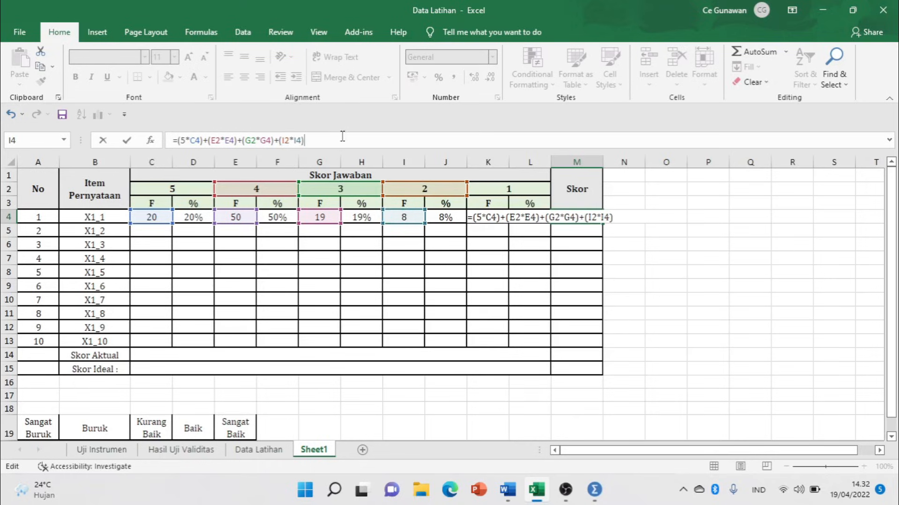
pyautogui.write('+')
pyautogui.click(517, 188)
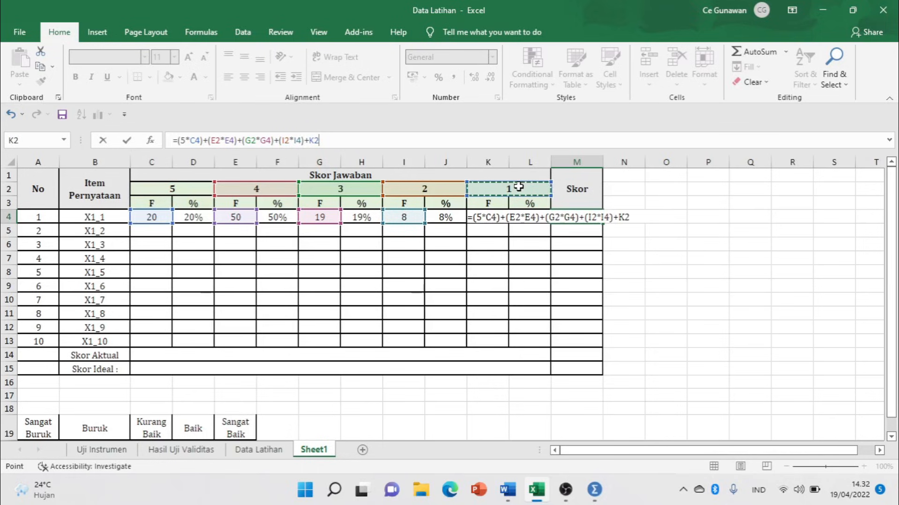
pyautogui.write('*')
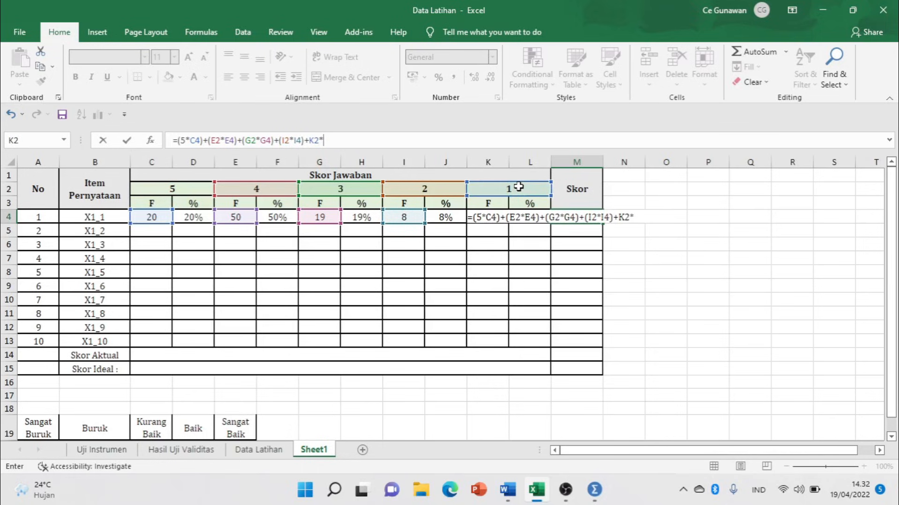
pyautogui.write('3)')
pyautogui.press('Return')
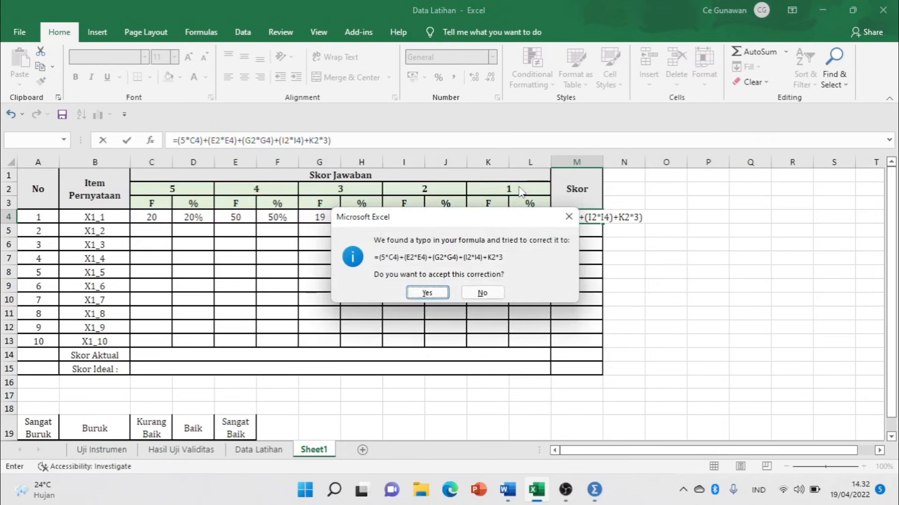
pyautogui.press('Return')
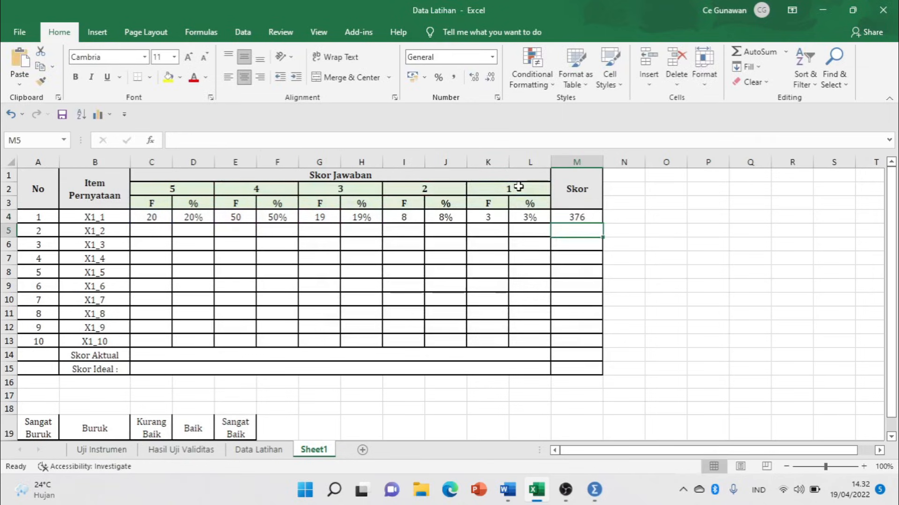
# Fill M4's Skor formula down through M13 for items X1_2 to X1_10.
pyautogui.doubleClick(577, 217)
pyautogui.press('Return')
pyautogui.click(573, 216)
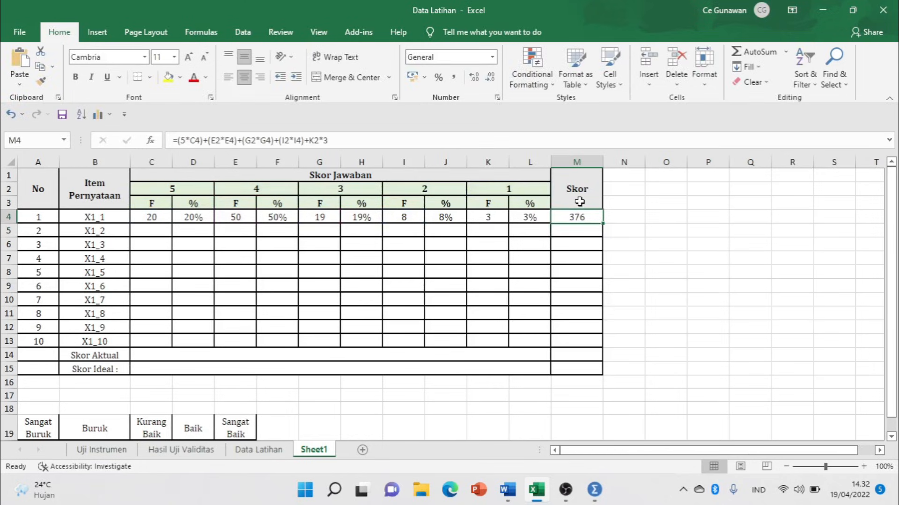
pyautogui.click(117, 231)
pyautogui.moveTo(144, 231); pyautogui.dragTo(530, 231)
pyautogui.moveTo(133, 252); pyautogui.dragTo(530, 253)
pyautogui.moveTo(145, 341); pyautogui.dragTo(473, 328)
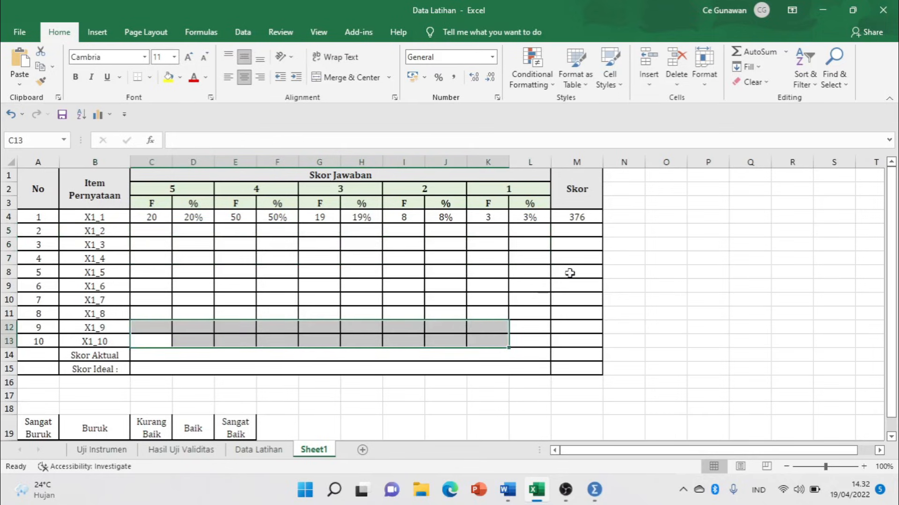
pyautogui.click(573, 217)
pyautogui.moveTo(602, 223); pyautogui.dragTo(607, 347)
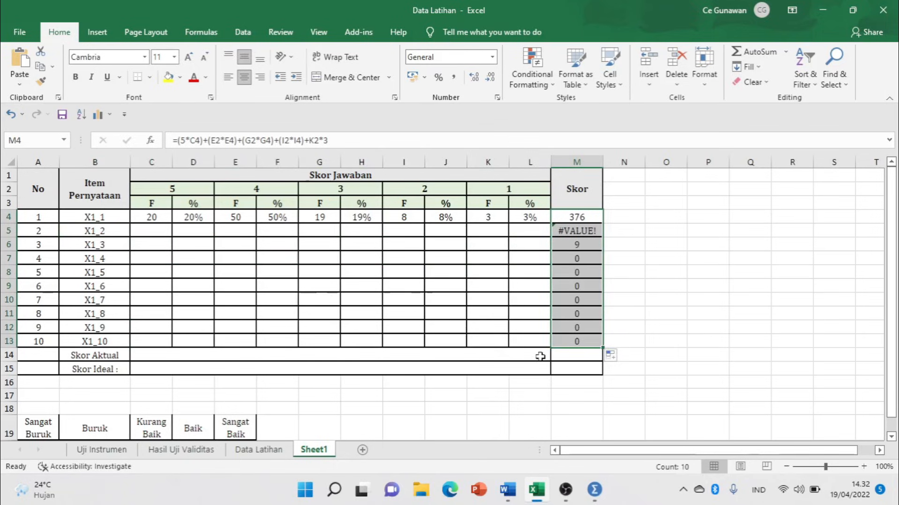
pyautogui.click(570, 355)
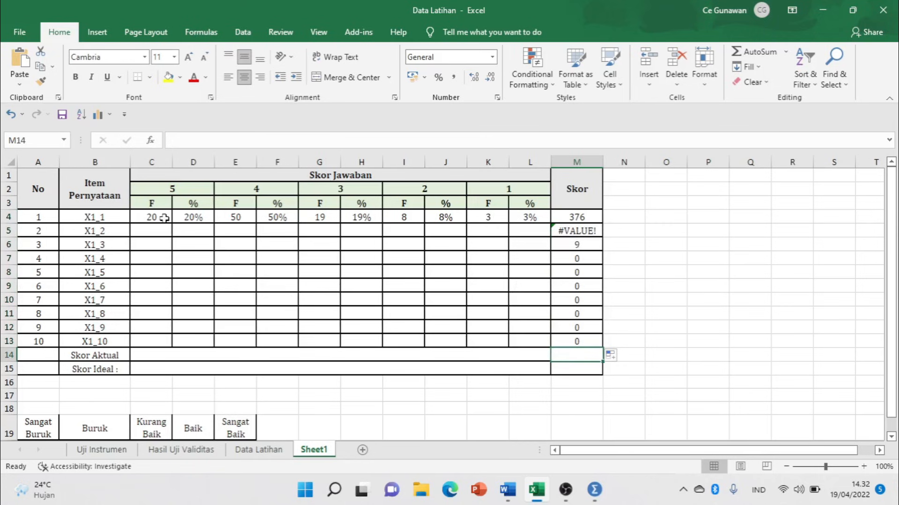
# Inspect the copied Skor formulas in M5 and M6, where M6 returns 9.
pyautogui.click(258, 450)
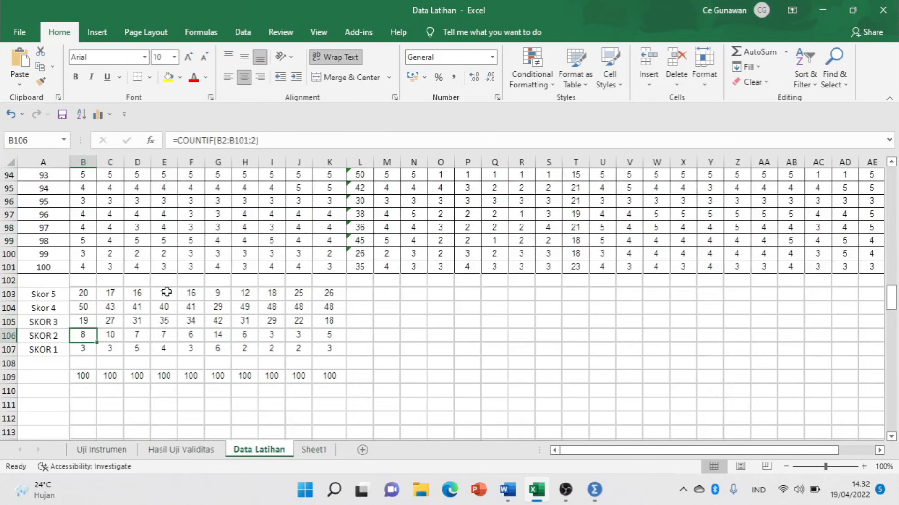
pyautogui.scroll(6, 265, 234)
pyautogui.scroll(5, 266, 237)
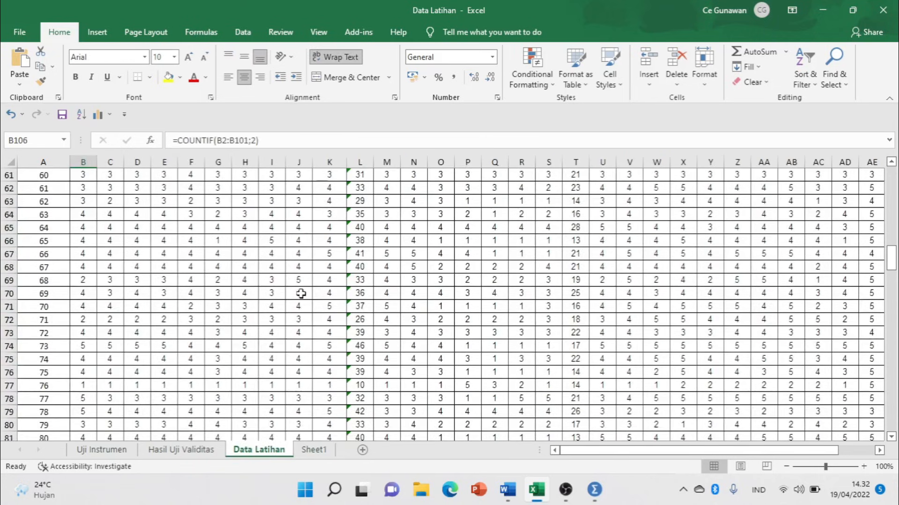
pyautogui.click(314, 450)
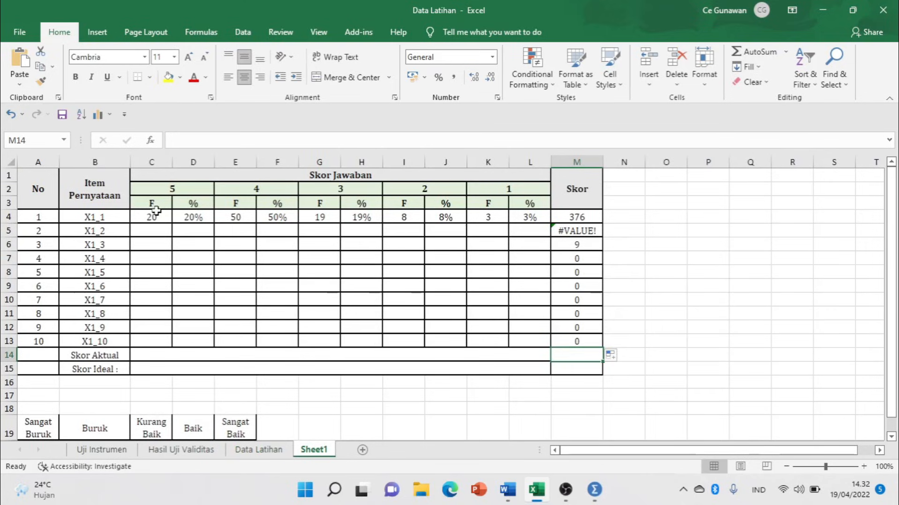
pyautogui.click(569, 230)
pyautogui.click(584, 248)
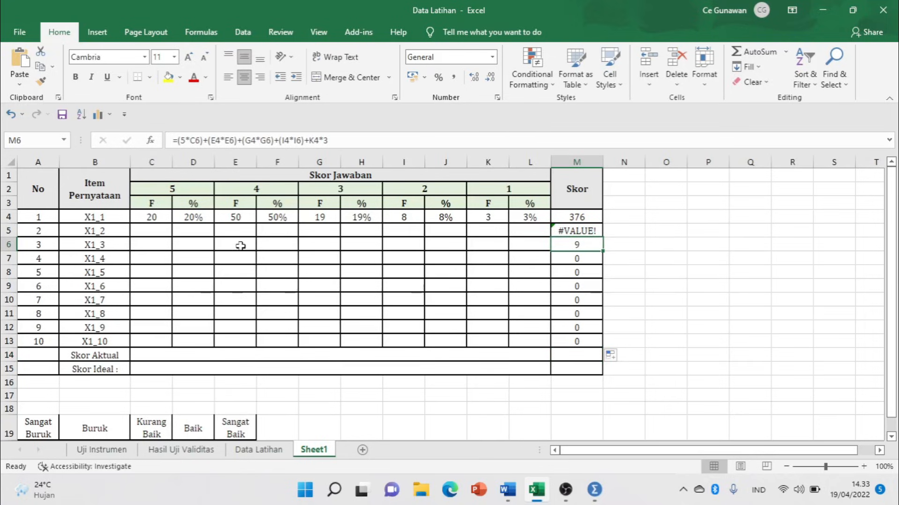
pyautogui.moveTo(43, 189); pyautogui.dragTo(571, 361)
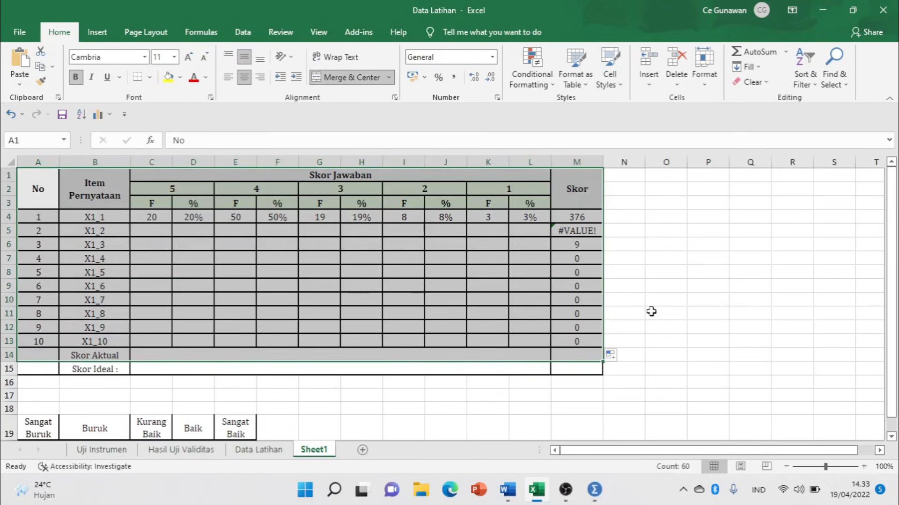
pyautogui.click(625, 271)
# Highlight outline items 3 and 4, Uji Asumsi Klasik through Koefisien determinasi, in red.
pyautogui.click(514, 492)
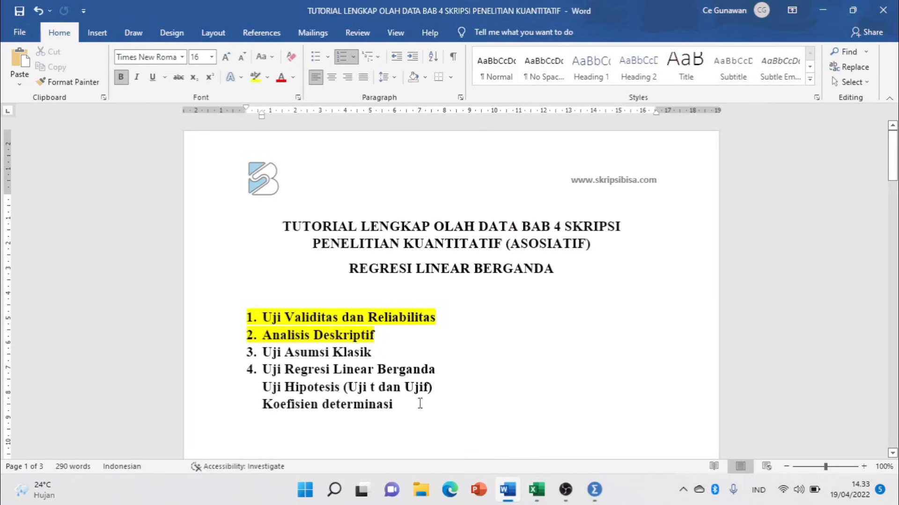
pyautogui.scroll(-3, 402, 249)
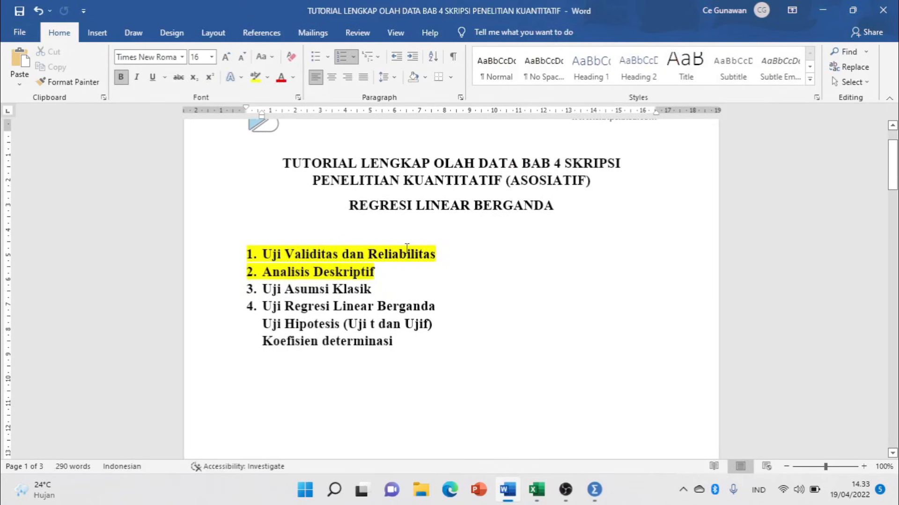
pyautogui.click(227, 294)
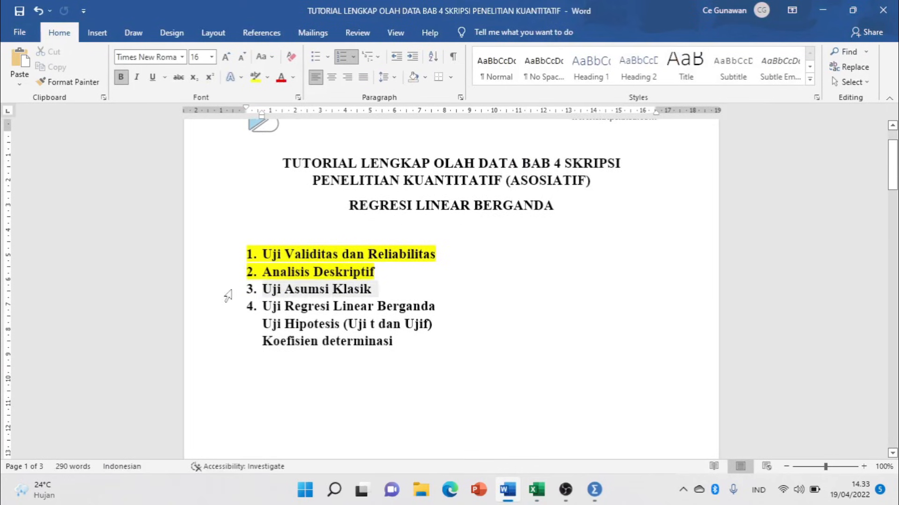
pyautogui.click(257, 82)
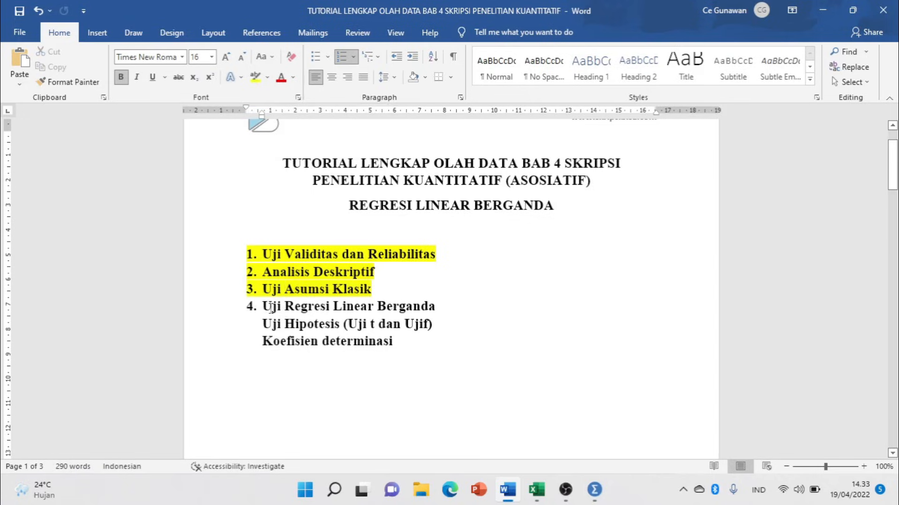
pyautogui.tripleClick(266, 306)
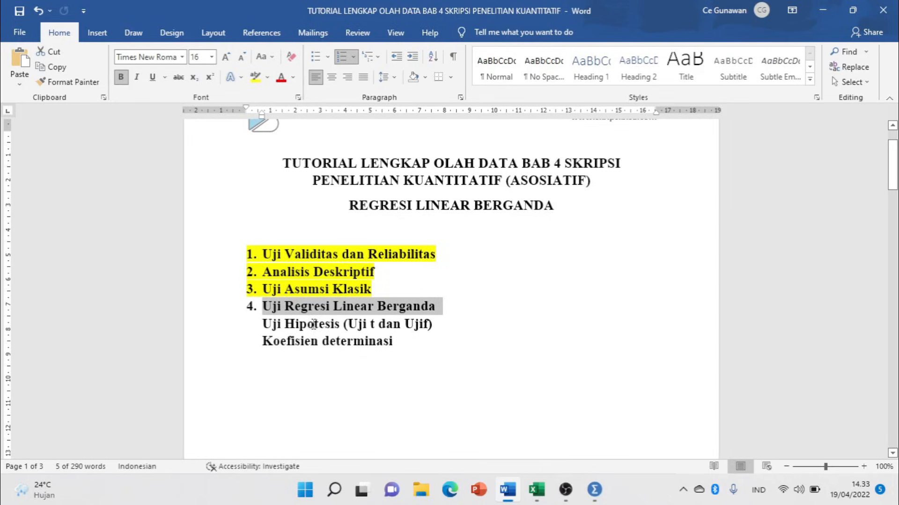
pyautogui.moveTo(225, 290); pyautogui.dragTo(234, 338)
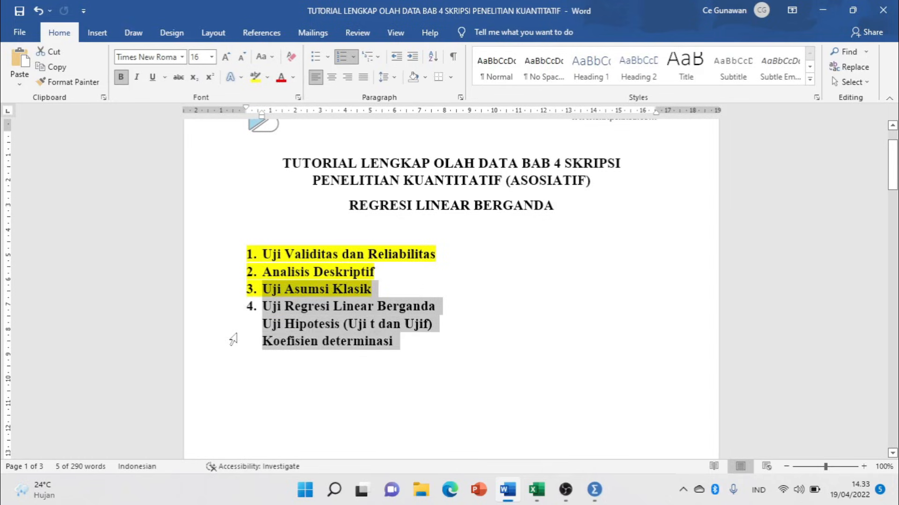
pyautogui.click(267, 78)
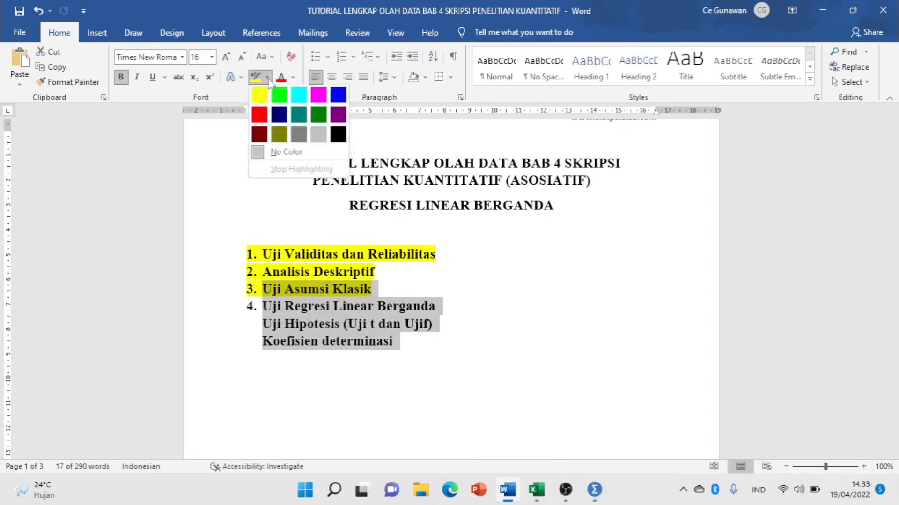
pyautogui.click(259, 114)
pyautogui.click(416, 319)
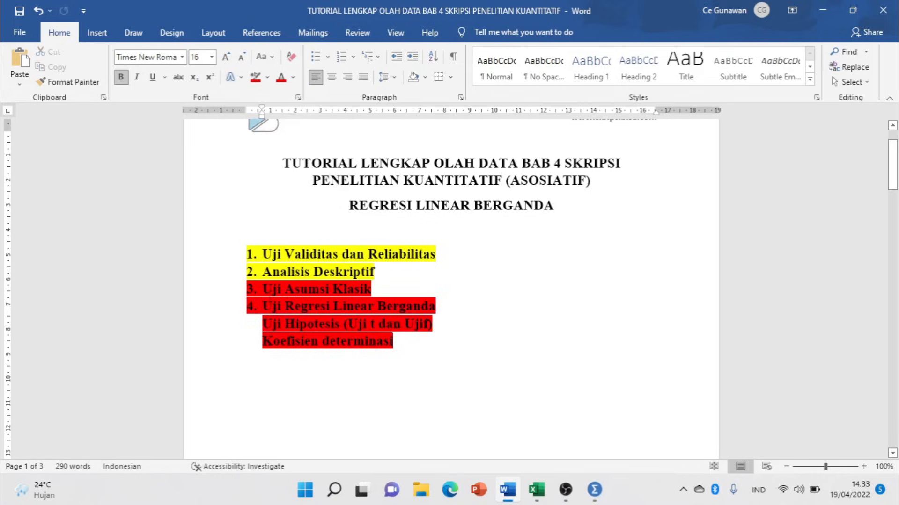
pyautogui.click(260, 287)
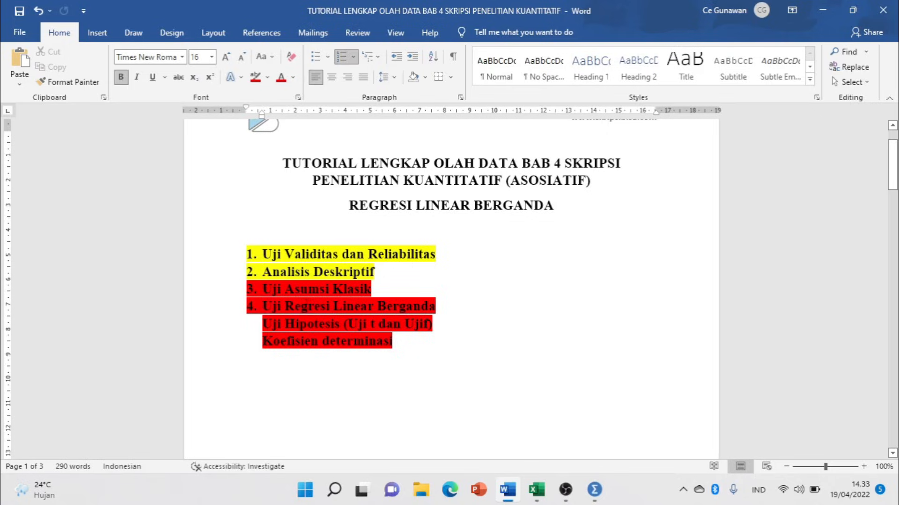
pyautogui.scroll(-1, 451, 311)
pyautogui.scroll(2, 536, 373)
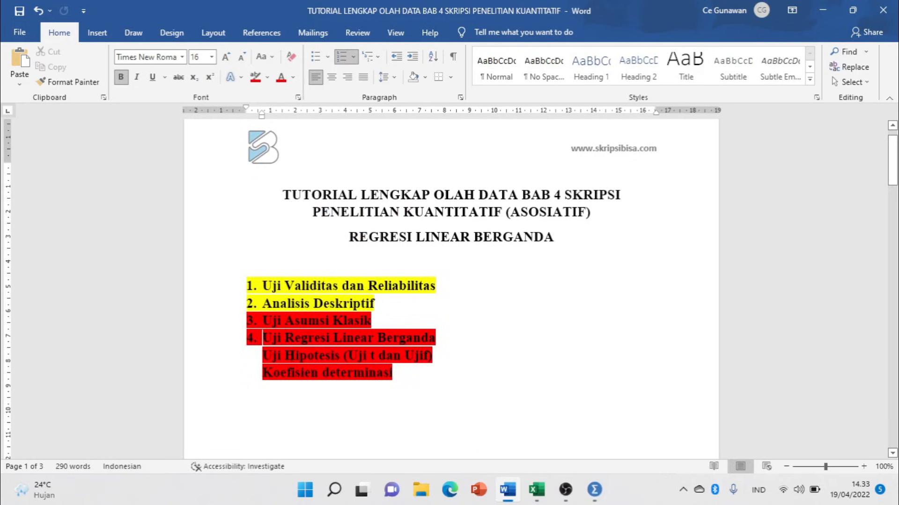
# Review the X1, X2 and Y total columns (L, T, AI) on the Data Latihan sheet.
pyautogui.click(536, 490)
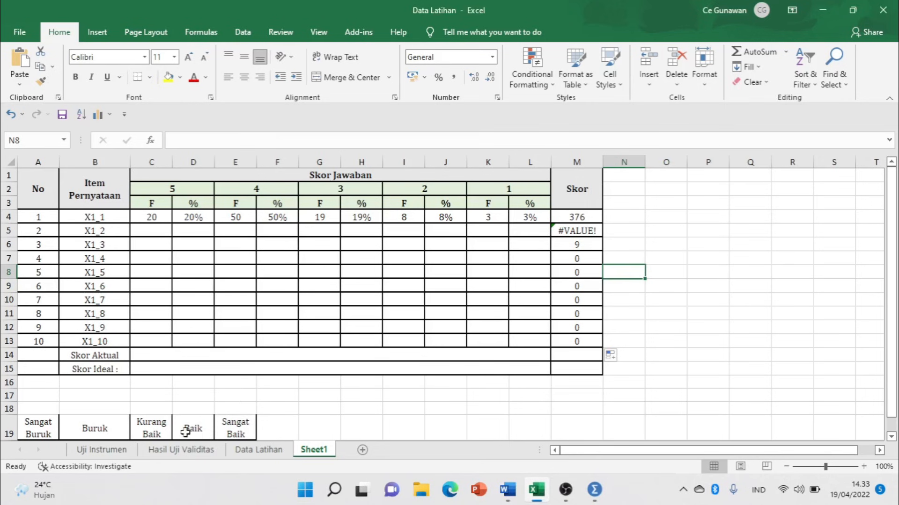
pyautogui.click(259, 450)
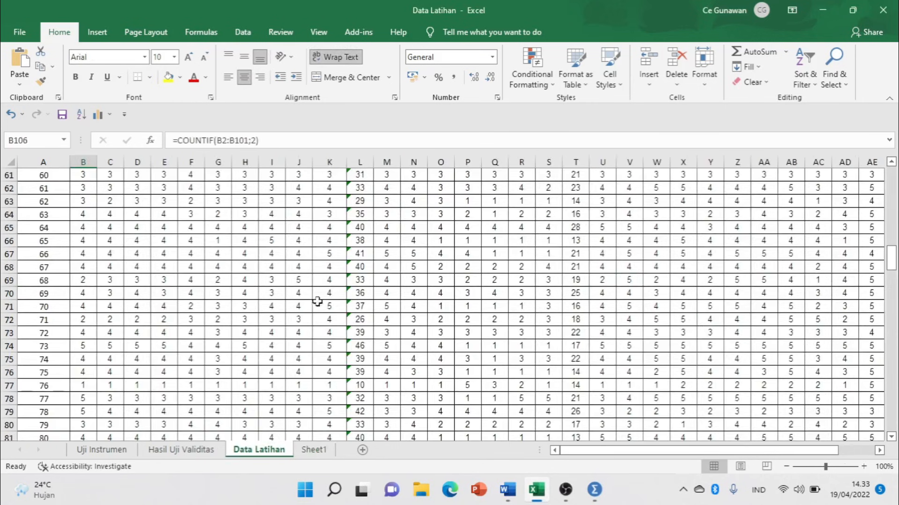
pyautogui.scroll(5, 320, 295)
pyautogui.moveTo(891, 237); pyautogui.dragTo(895, 175)
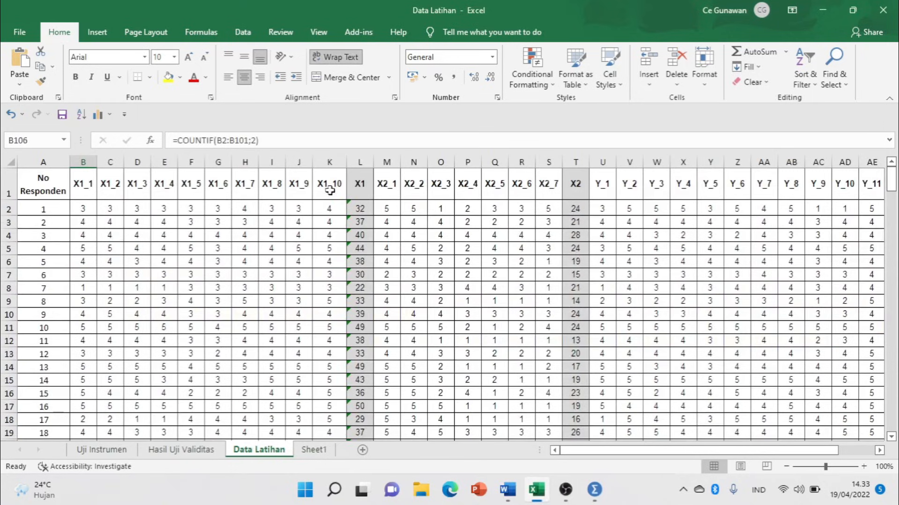
pyautogui.click(359, 161)
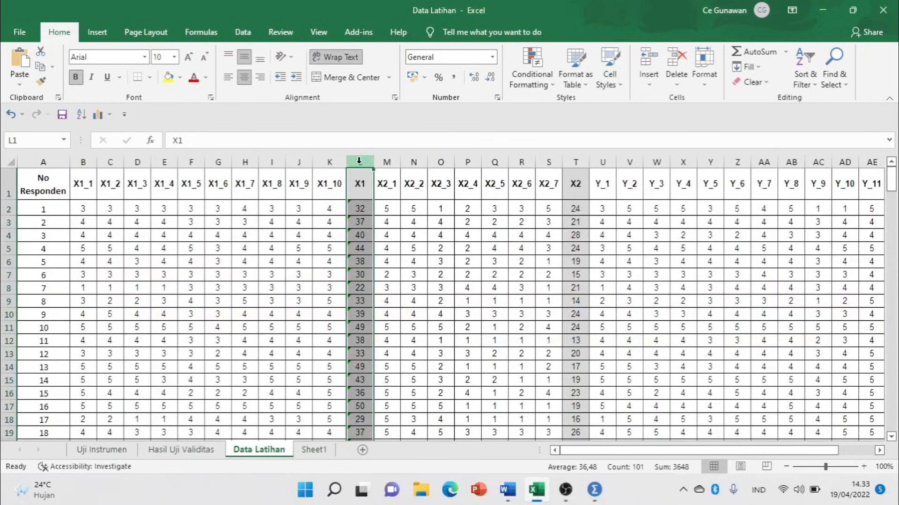
pyautogui.click(573, 160)
pyautogui.moveTo(649, 453); pyautogui.dragTo(728, 461)
pyautogui.click(847, 161)
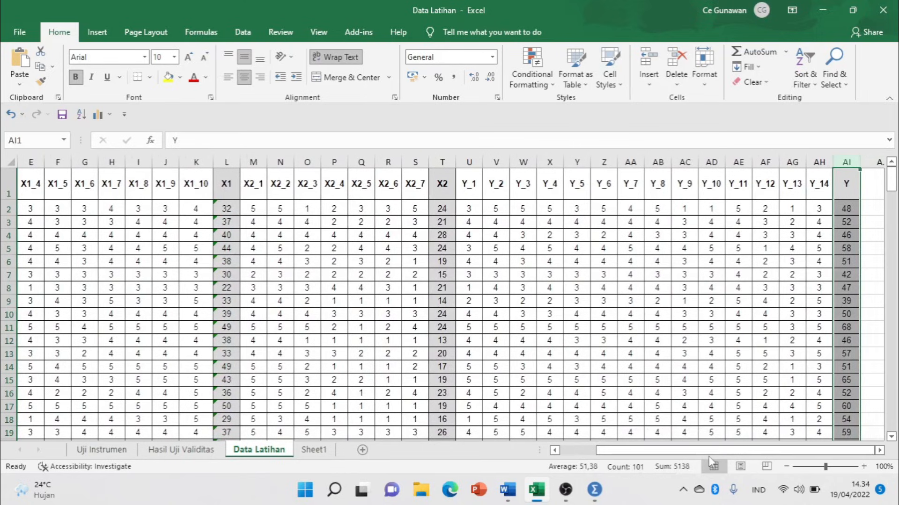
pyautogui.click(595, 489)
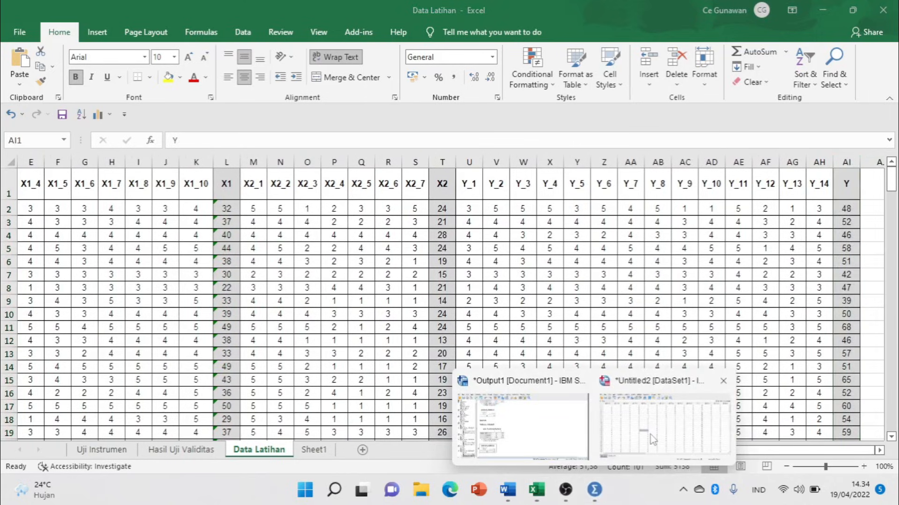
pyautogui.click(664, 422)
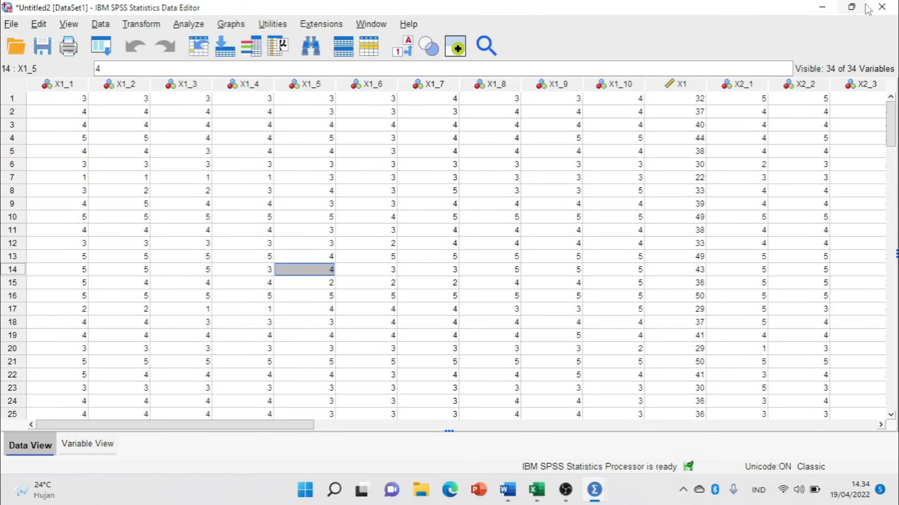
# Close the old SPSS data editor without saving output and start a new dataset.
pyautogui.click(882, 7)
pyautogui.click(417, 265)
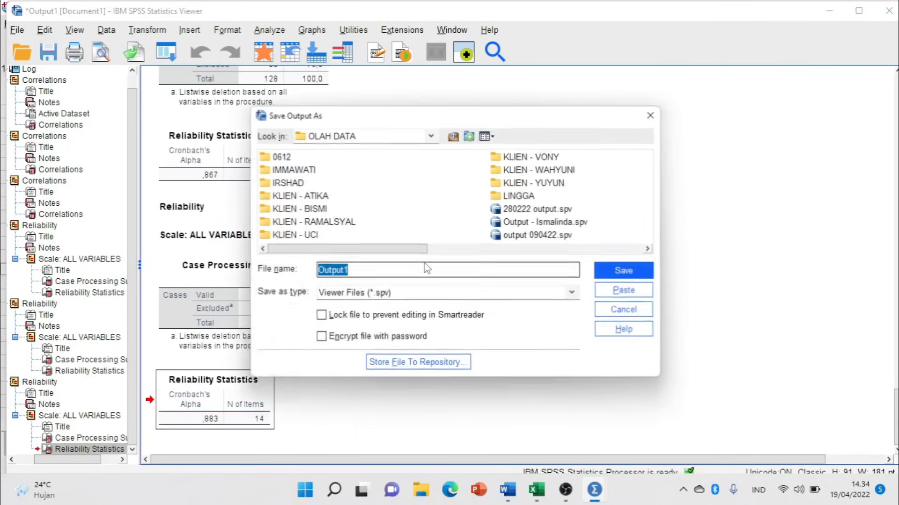
pyautogui.click(626, 311)
pyautogui.click(824, 11)
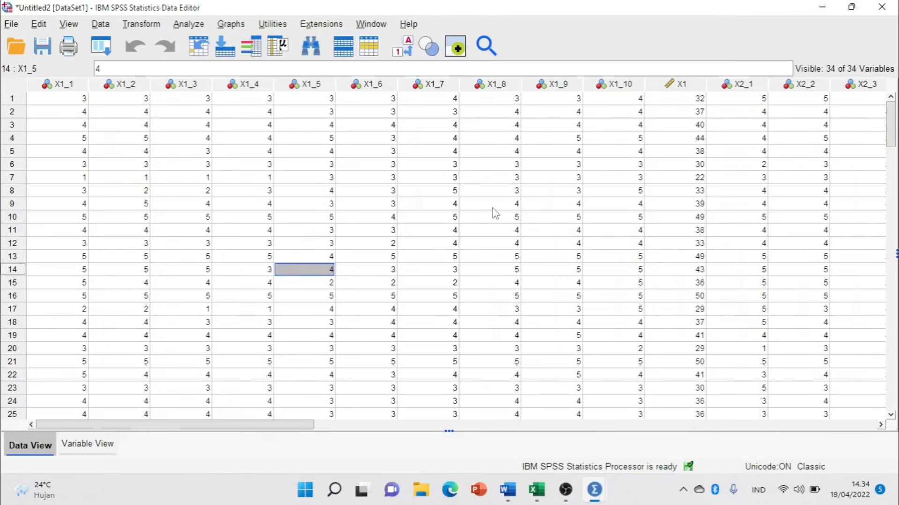
pyautogui.hotkey('ctrl', 'n')
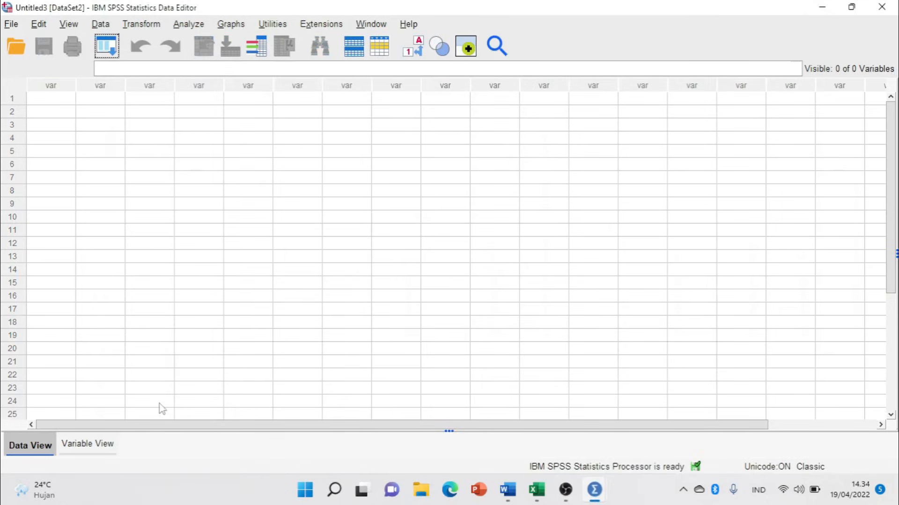
# Name the variables X1, X2 and Y in Variable View, then show Data View.
pyautogui.click(92, 443)
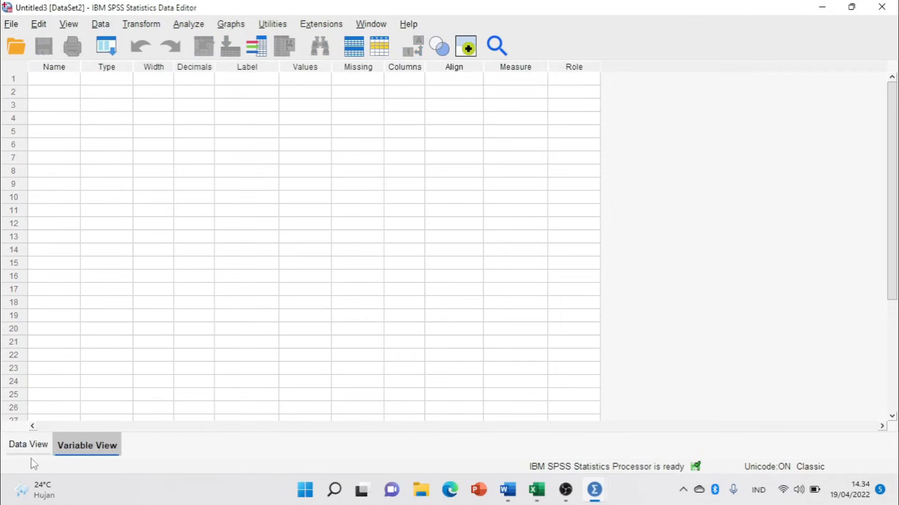
pyautogui.click(45, 80)
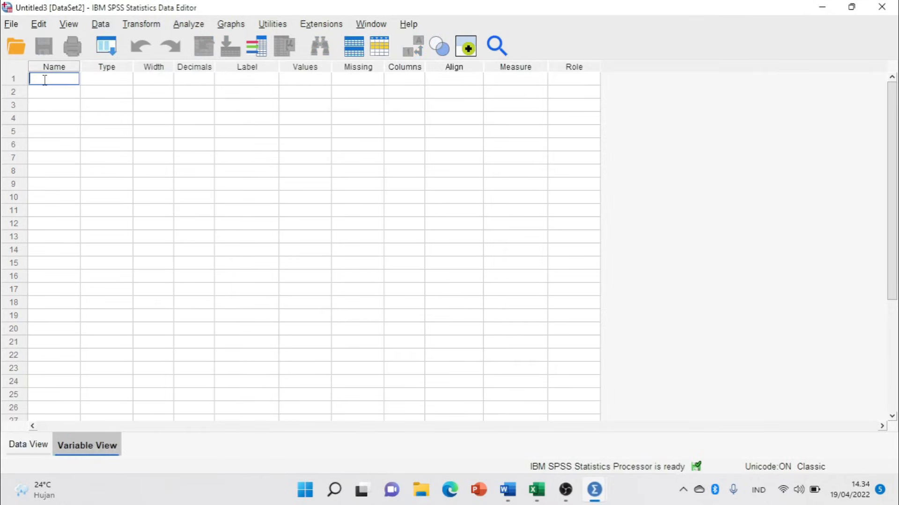
pyautogui.write('X1')
pyautogui.click(53, 92)
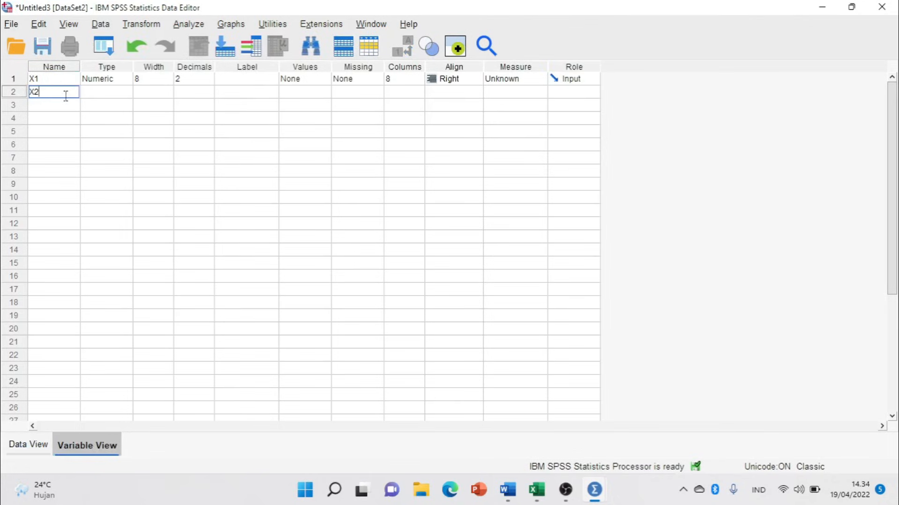
pyautogui.click(66, 108)
pyautogui.write('Y')
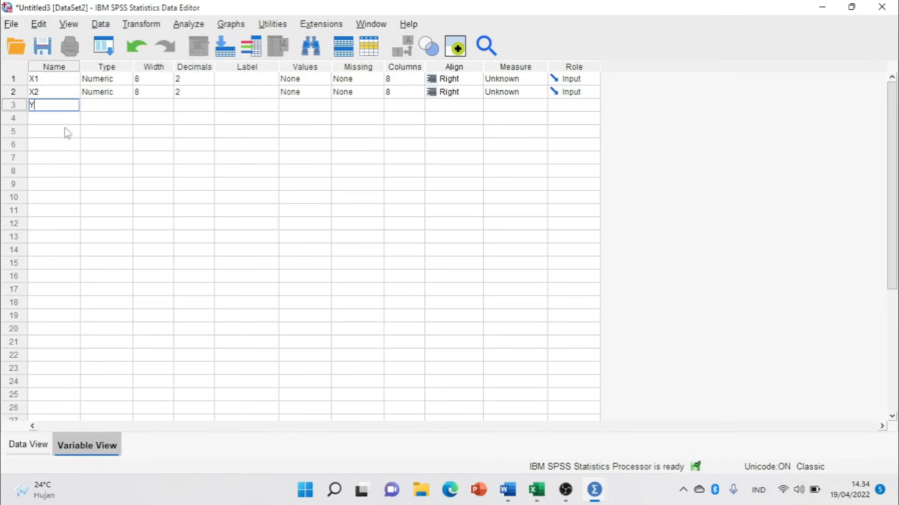
pyautogui.click(28, 447)
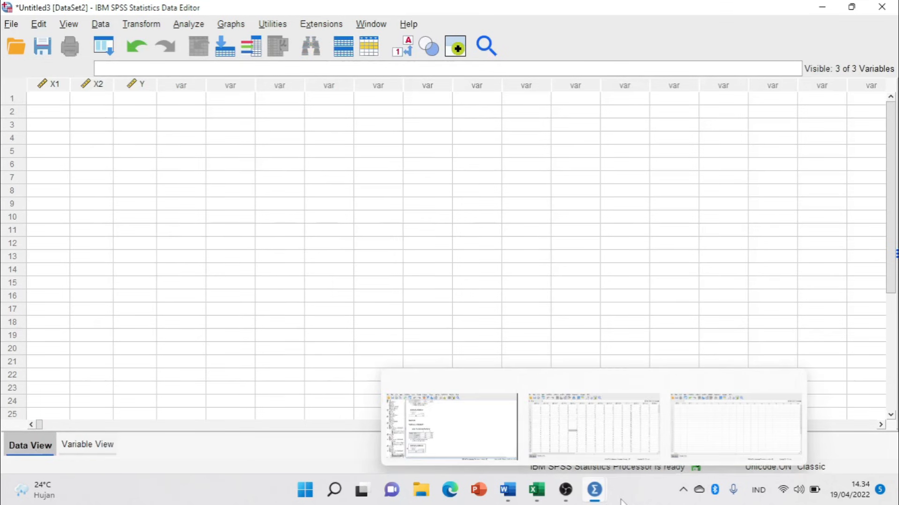
# Copy the Excel column L totals for rows 2–101 into SPSS variable X1.
pyautogui.click(537, 490)
pyautogui.moveTo(226, 211); pyautogui.dragTo(225, 412)
pyautogui.hotkey('ctrl', 'c')
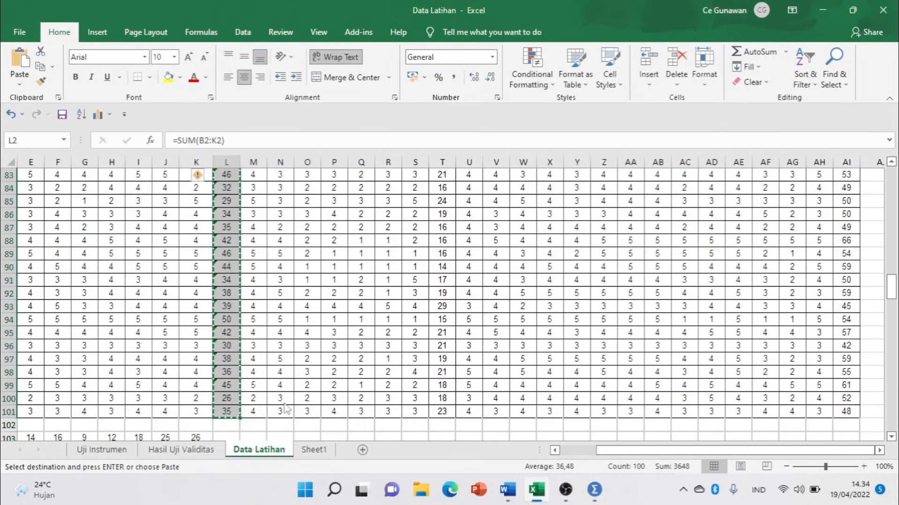
pyautogui.hotkey('alt', 'Tab')
pyautogui.click(50, 102)
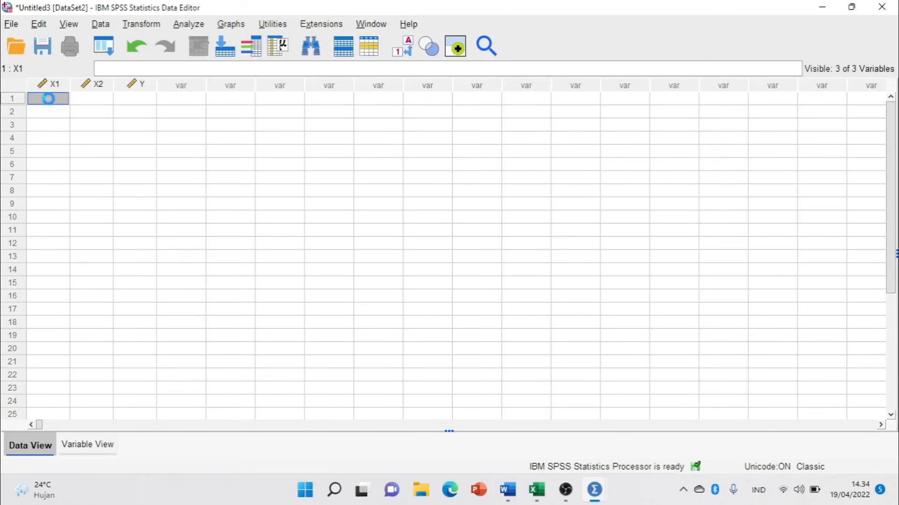
pyautogui.hotkey('ctrl', 'v')
# Copy the Excel column T totals into SPSS variable X2.
pyautogui.hotkey('alt', 'Tab')
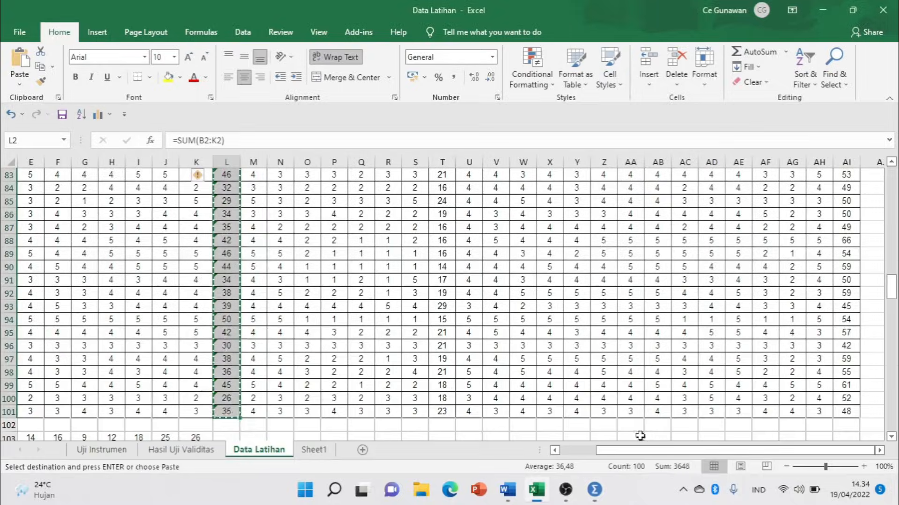
pyautogui.scroll(16, 538, 239)
pyautogui.scroll(12, 536, 239)
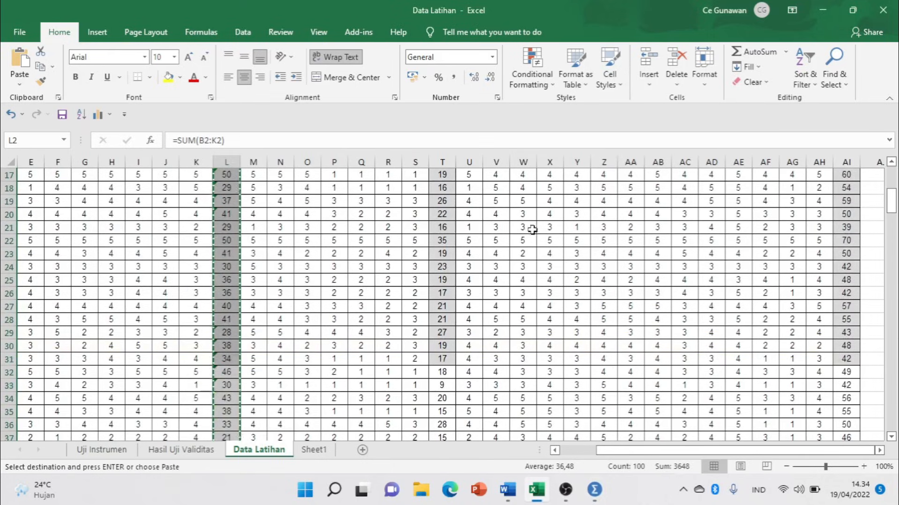
pyautogui.moveTo(439, 203); pyautogui.dragTo(442, 376)
pyautogui.hotkey('ctrl', 'c')
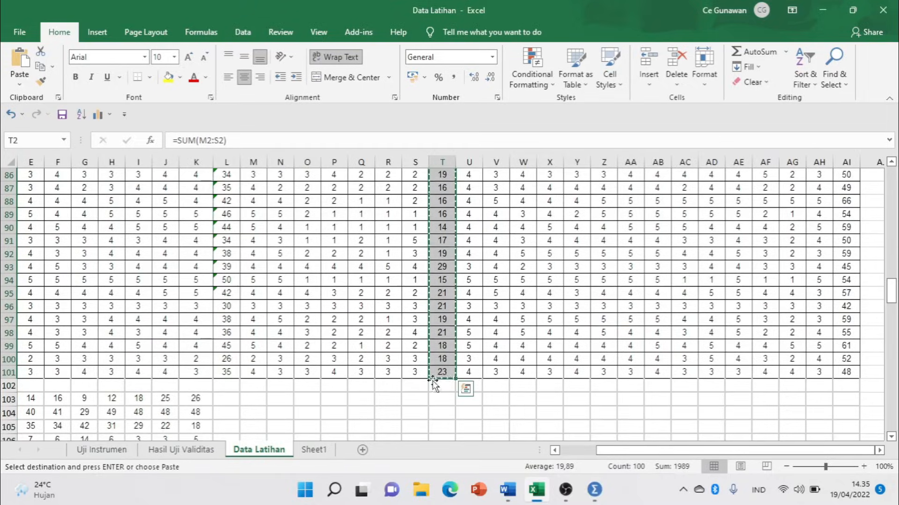
pyautogui.hotkey('alt', 'Tab')
pyautogui.click(96, 100)
pyautogui.hotkey('ctrl', 'v')
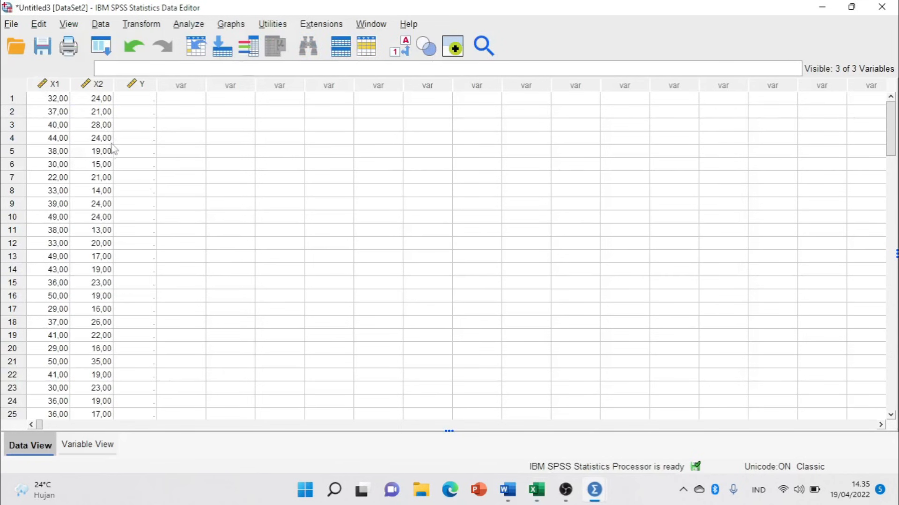
# Copy the Excel column AI totals into SPSS variable Y.
pyautogui.hotkey('alt', 'Tab')
pyautogui.scroll(20, 557, 311)
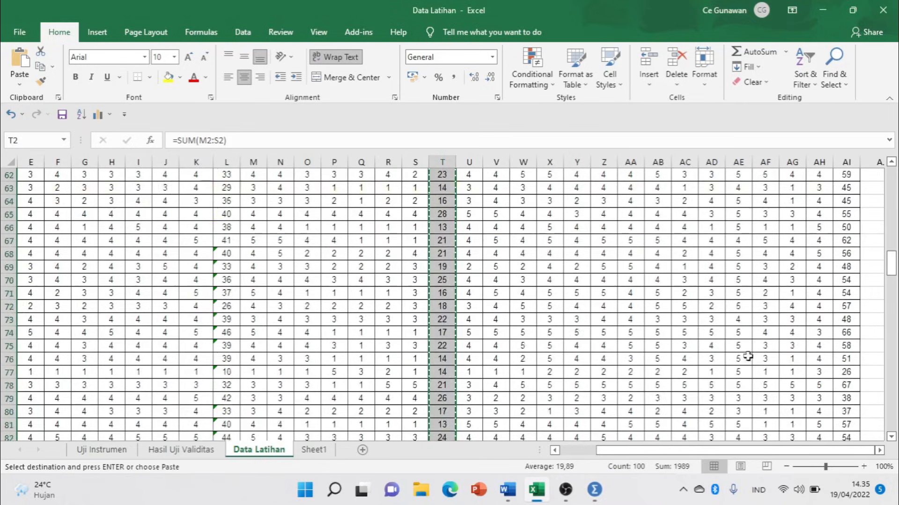
pyautogui.scroll(4, 828, 267)
pyautogui.moveTo(846, 187); pyautogui.dragTo(845, 387)
pyautogui.hotkey('ctrl', 'c')
pyautogui.hotkey('alt', 'Tab')
pyautogui.click(138, 99)
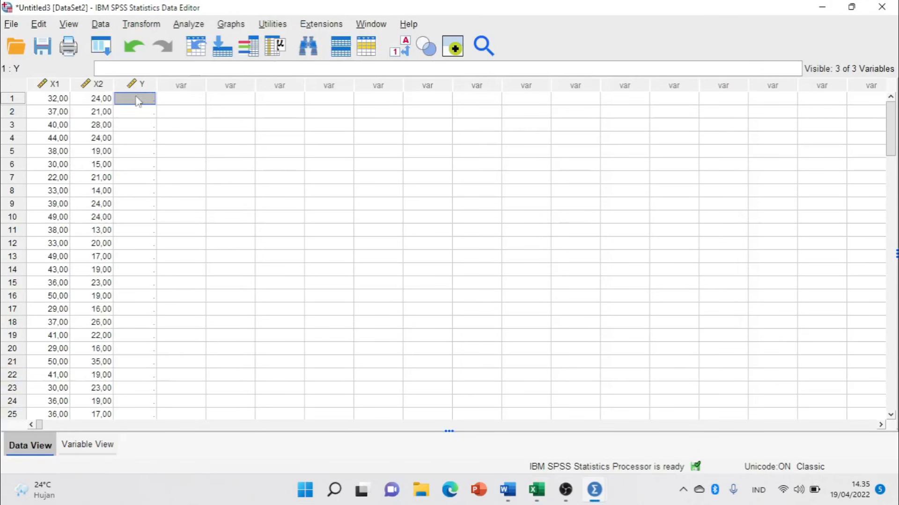
pyautogui.hotkey('ctrl', 'v')
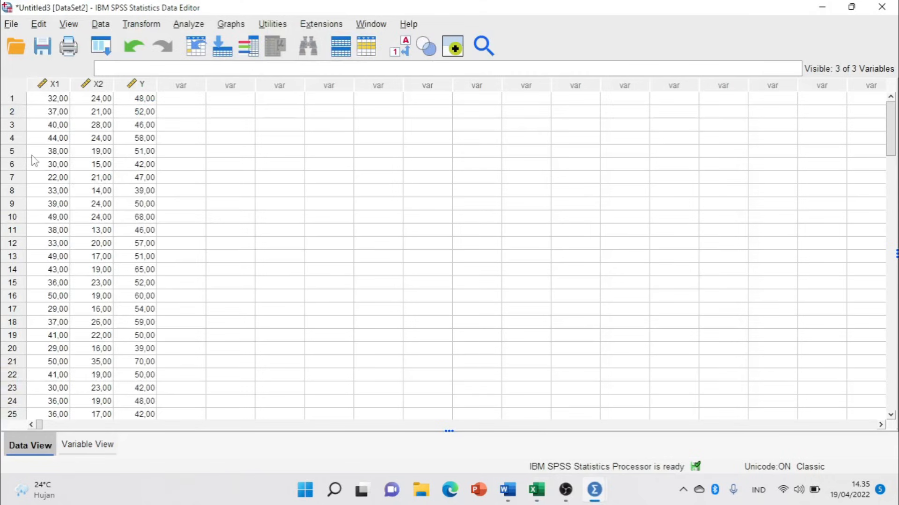
pyautogui.hotkey('alt', 'Tab')
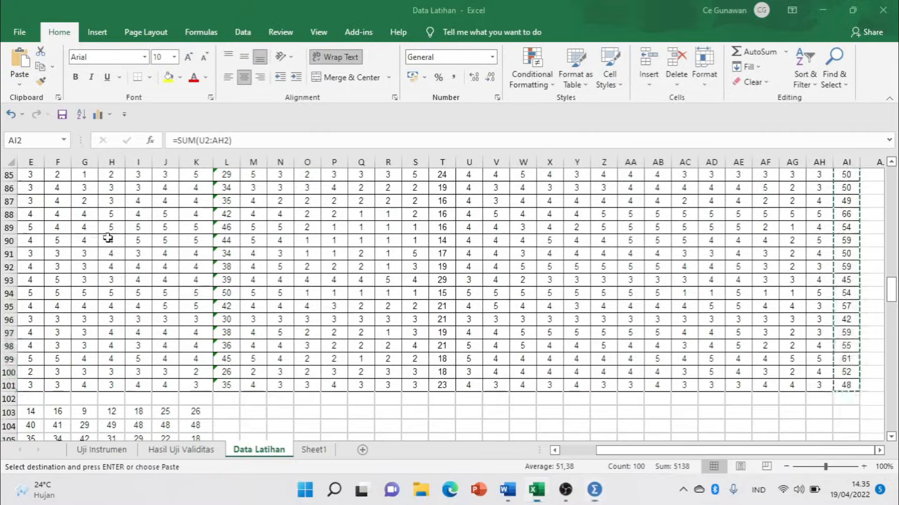
pyautogui.hotkey('alt', 'Tab')
pyautogui.hotkey('alt', 'Tab')
pyautogui.hotkey('alt', 'Tab')
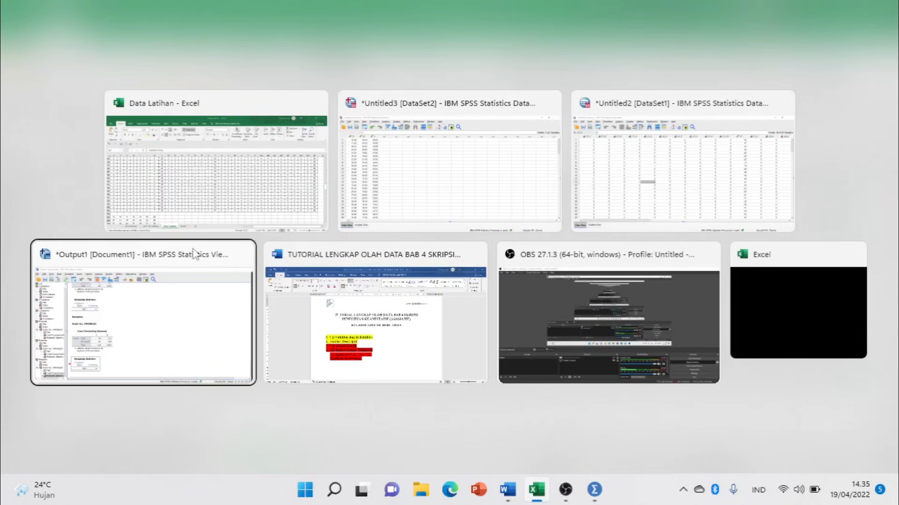
pyautogui.hotkey('alt', 'Tab')
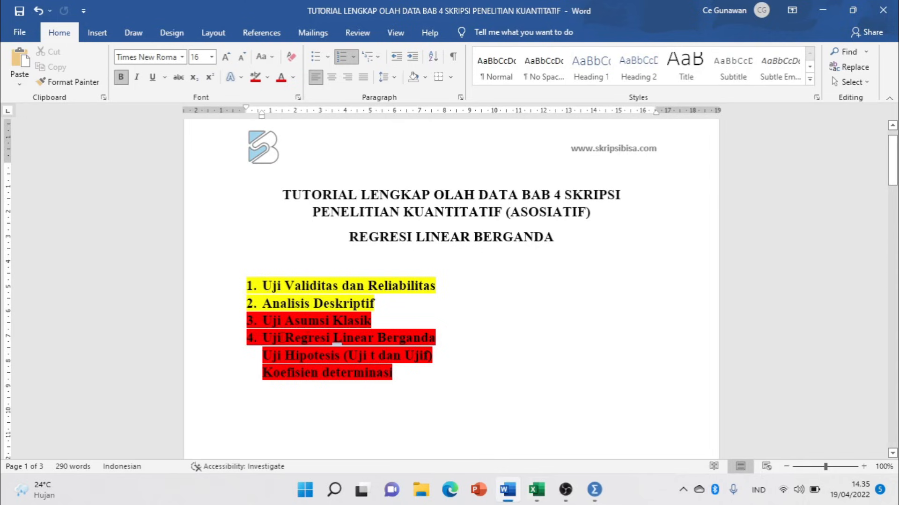
pyautogui.hotkey('alt', 'Tab')
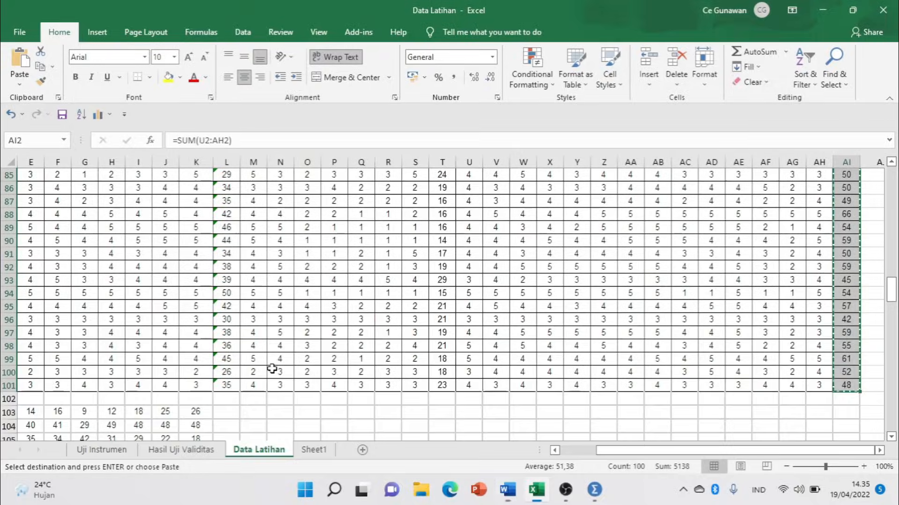
pyautogui.hotkey('alt', 'Tab')
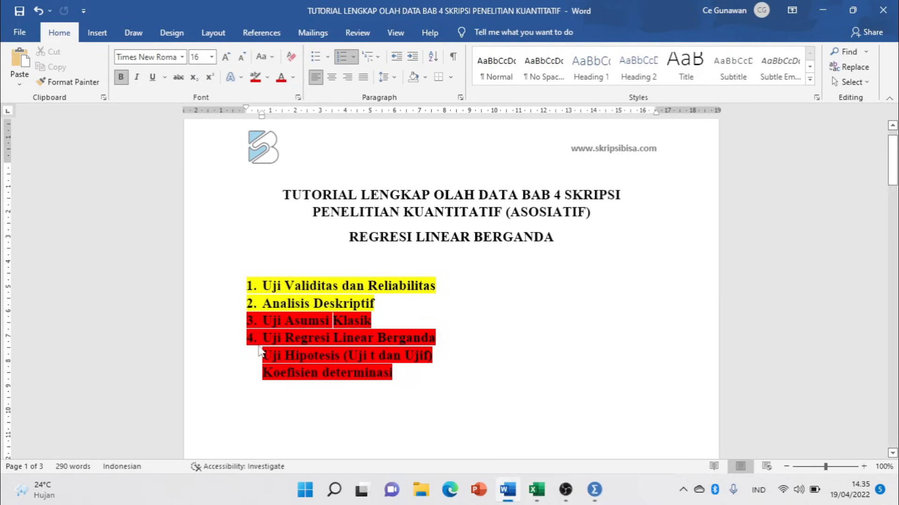
pyautogui.hotkey('alt', 'Tab')
pyautogui.hotkey('alt', 'Tab')
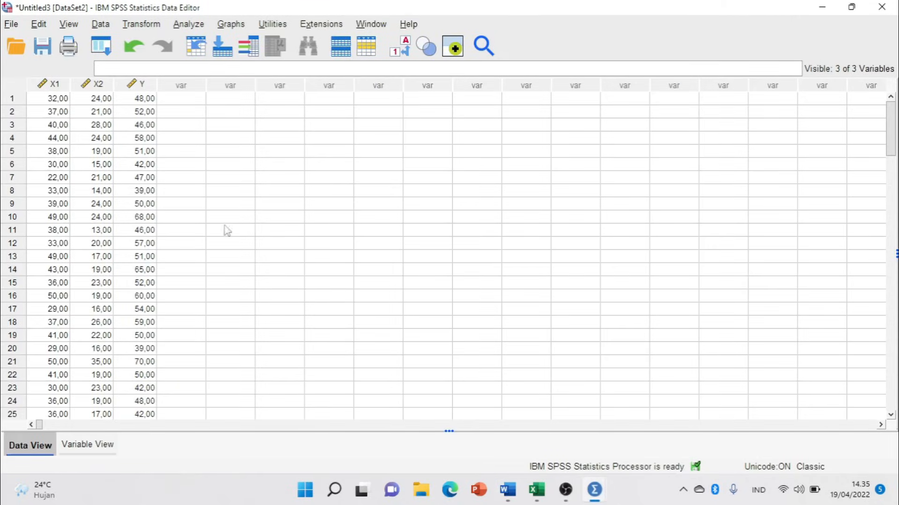
# Open Analyze > Regression > Linear with Y as dependent and X1, X2 as independents.
pyautogui.click(188, 27)
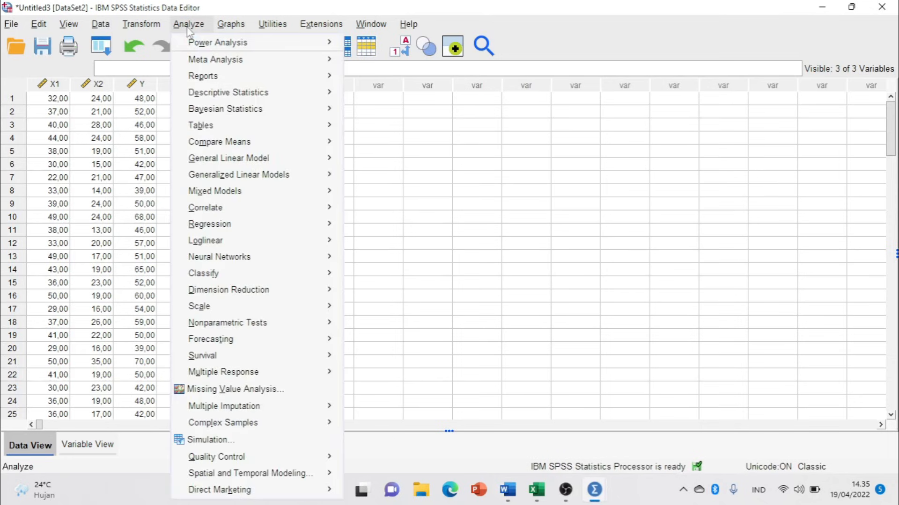
pyautogui.moveTo(264, 231)
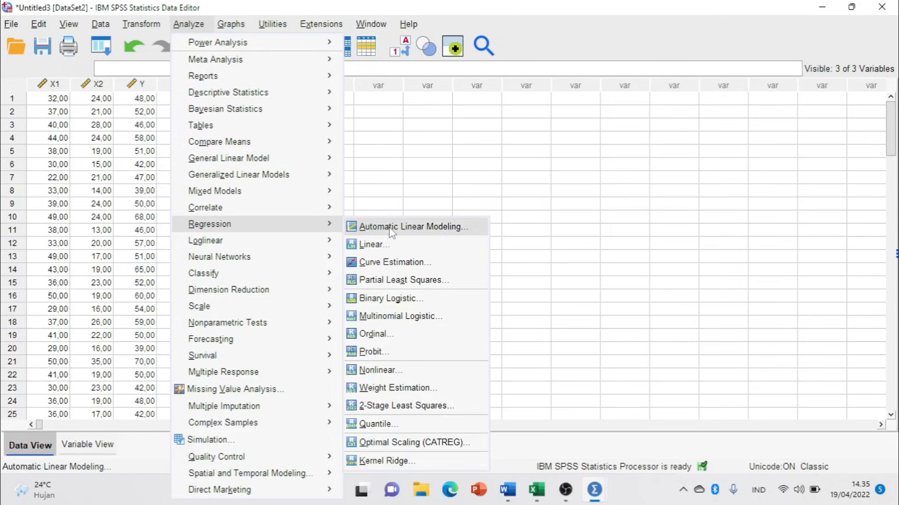
pyautogui.click(394, 244)
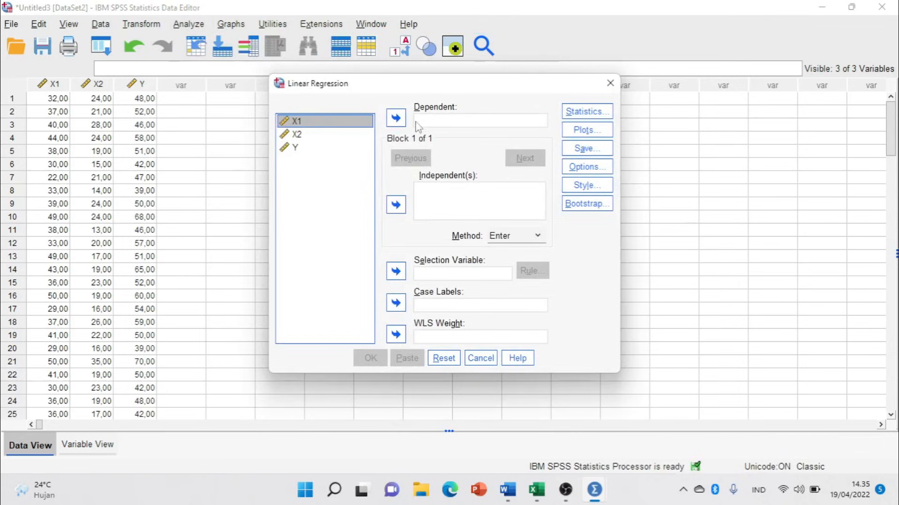
pyautogui.click(295, 148)
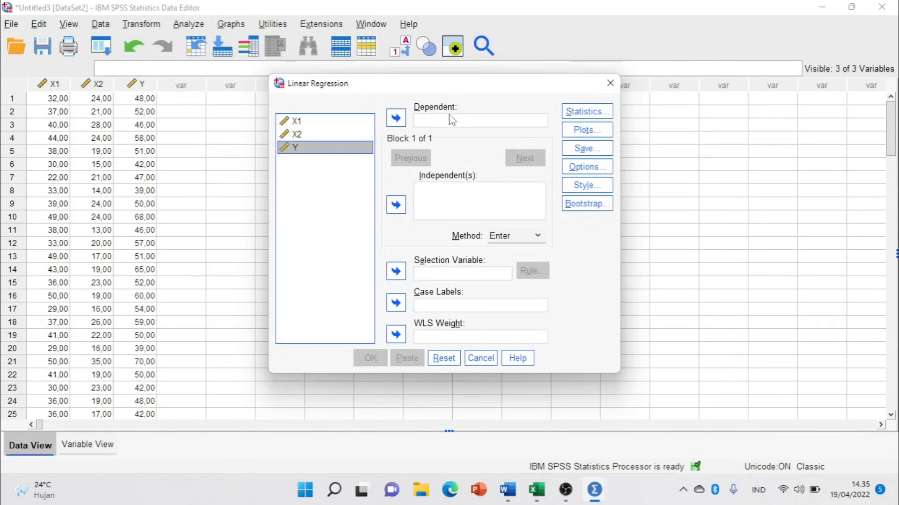
pyautogui.click(396, 118)
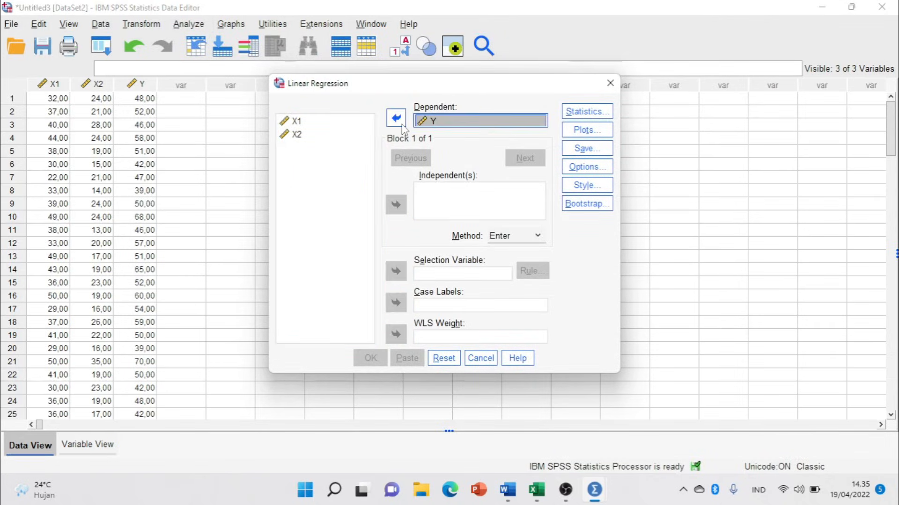
pyautogui.click(295, 123)
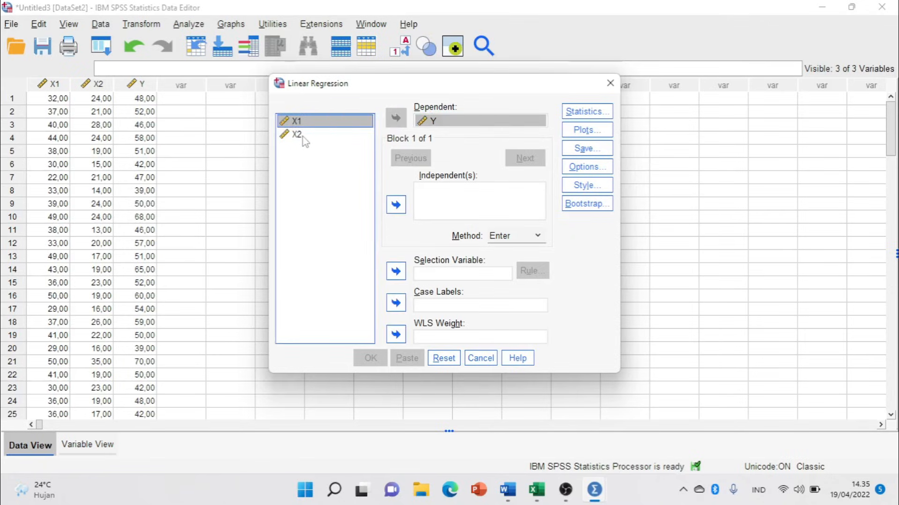
pyautogui.keyDown('shift'); pyautogui.click(302, 137); pyautogui.keyUp('shift')
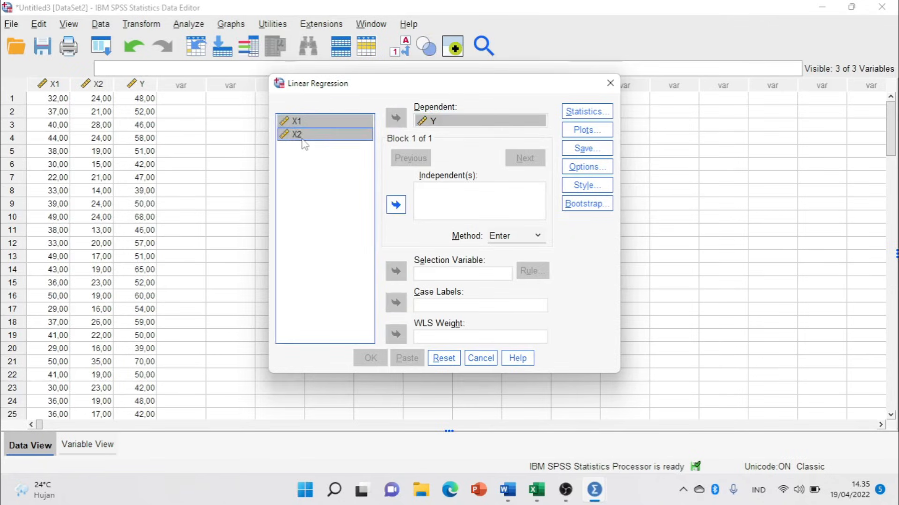
pyautogui.click(395, 204)
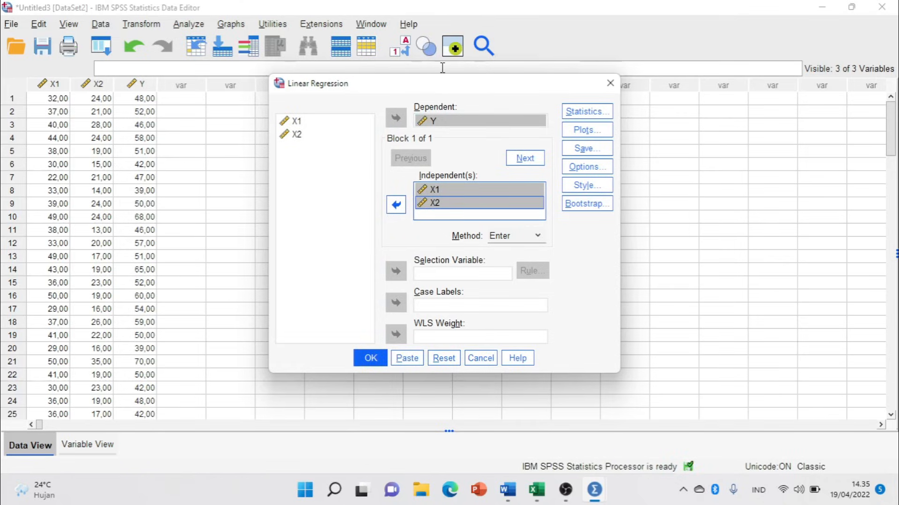
# Turn on collinearity diagnostics in the regression Statistics options.
pyautogui.click(586, 111)
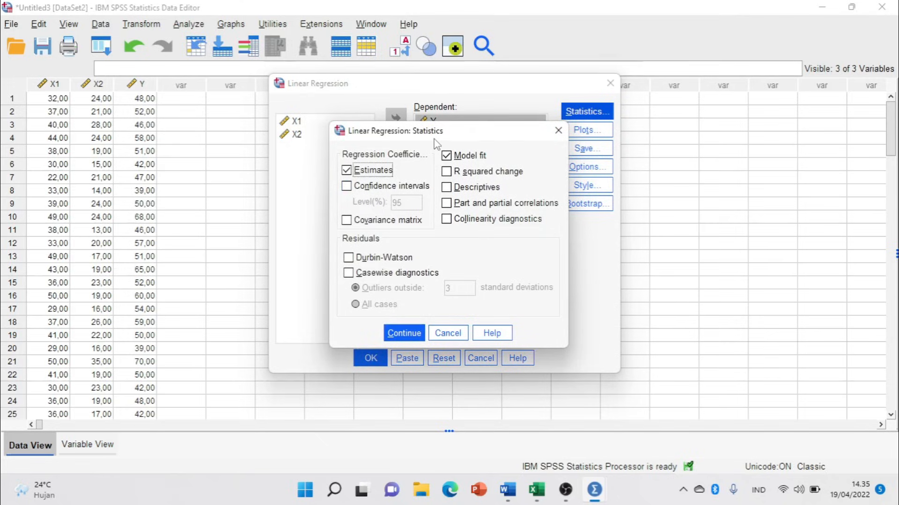
pyautogui.click(468, 222)
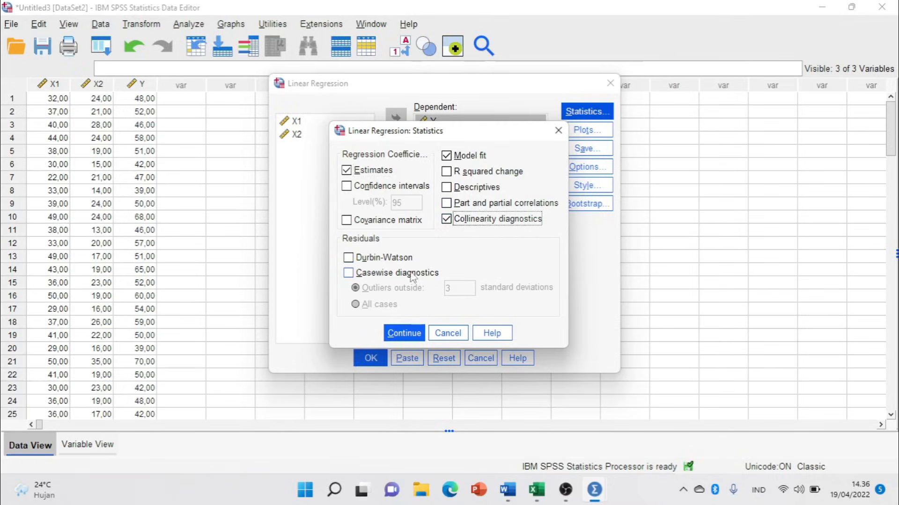
pyautogui.click(409, 328)
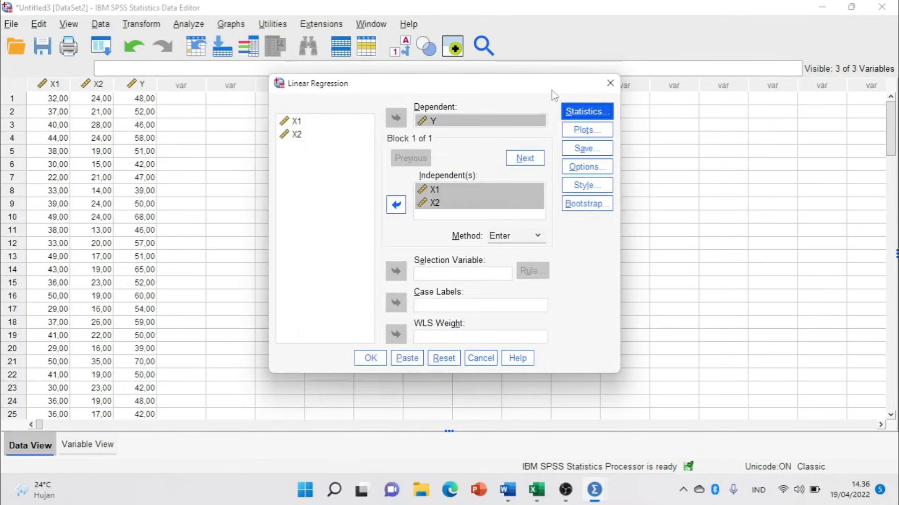
# Plot *SRESID (Y) against *ZPRED (X), with residual histogram and normal probability plot.
pyautogui.click(567, 135)
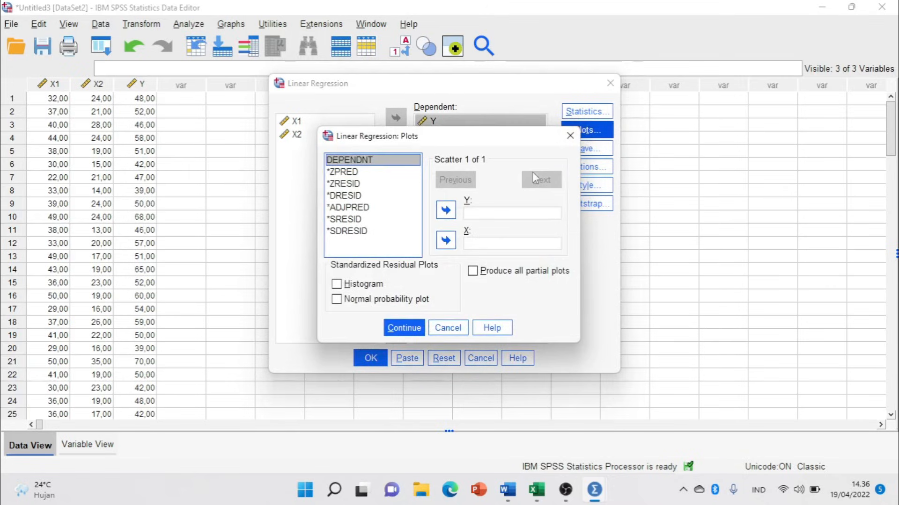
pyautogui.click(343, 172)
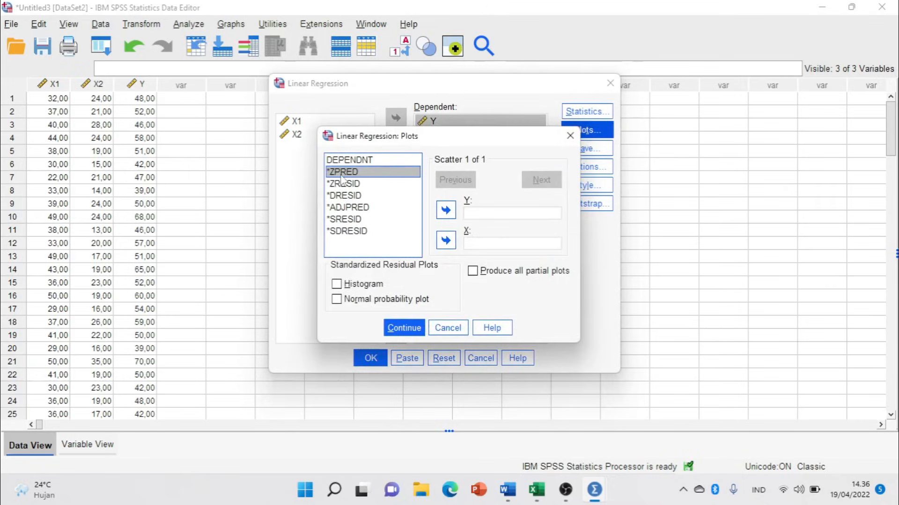
pyautogui.click(448, 242)
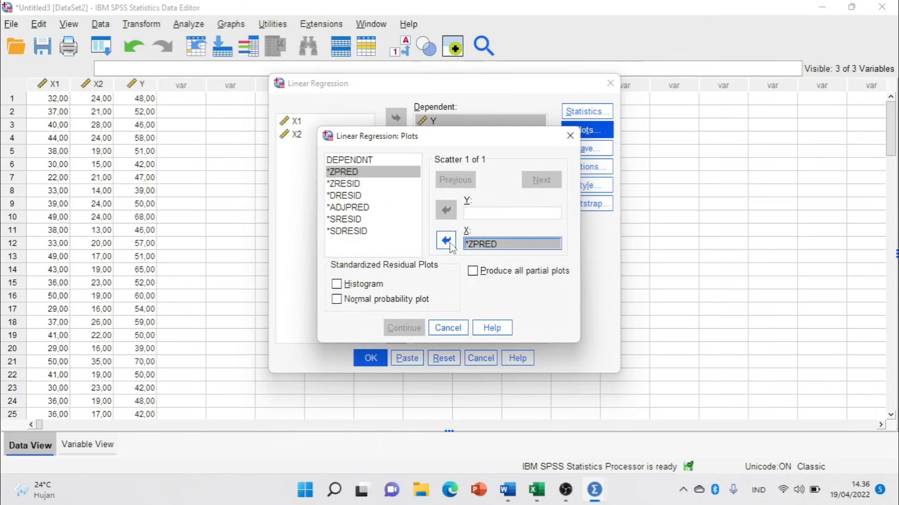
pyautogui.click(346, 220)
pyautogui.click(446, 210)
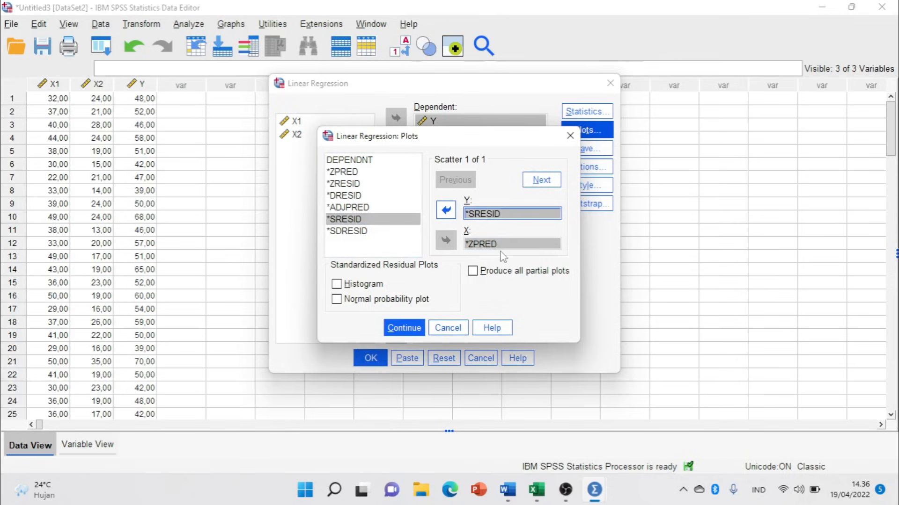
pyautogui.click(336, 284)
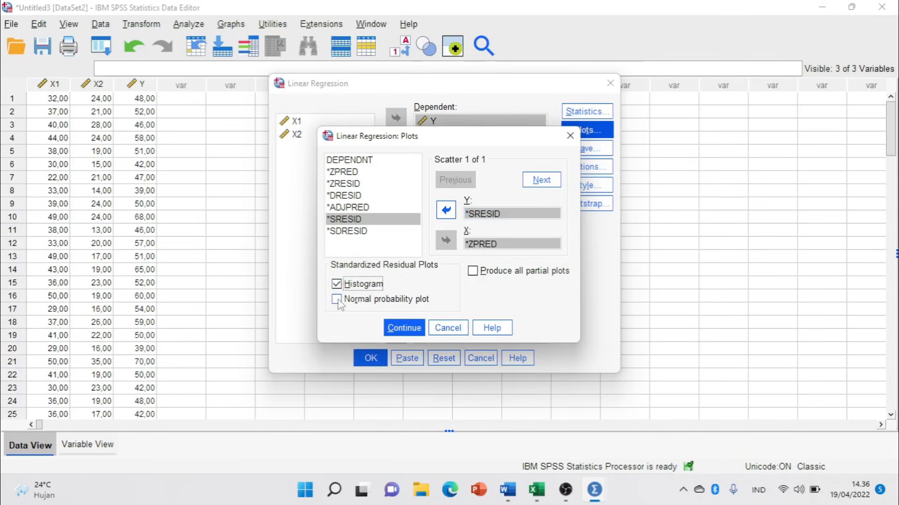
pyautogui.click(338, 301)
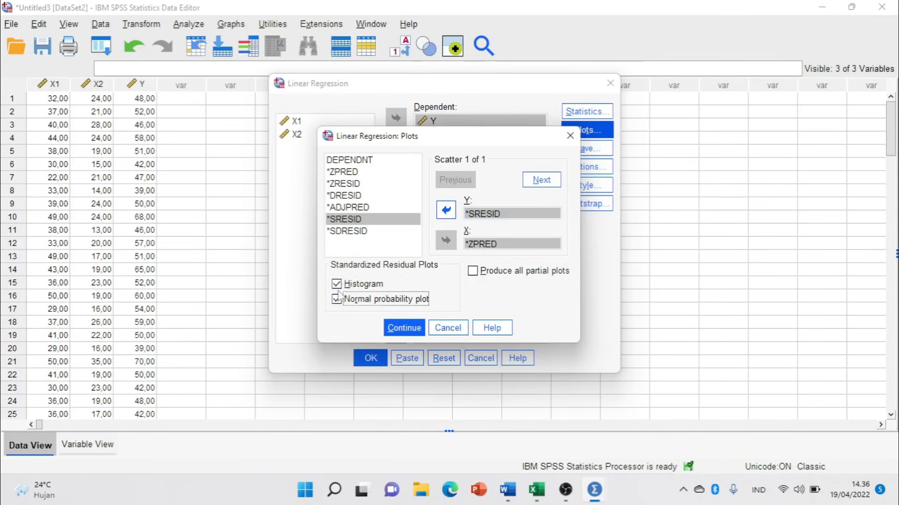
pyautogui.click(411, 329)
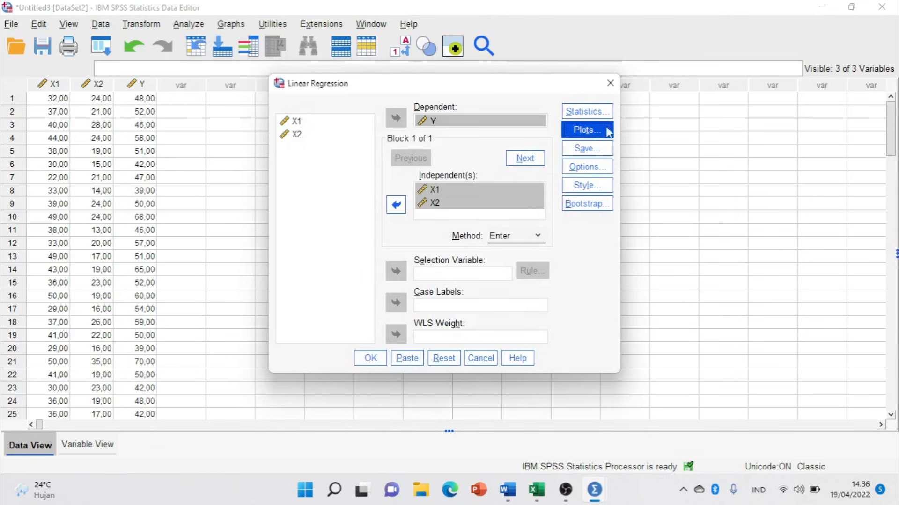
# Save the unstandardized residuals as a new variable.
pyautogui.click(607, 158)
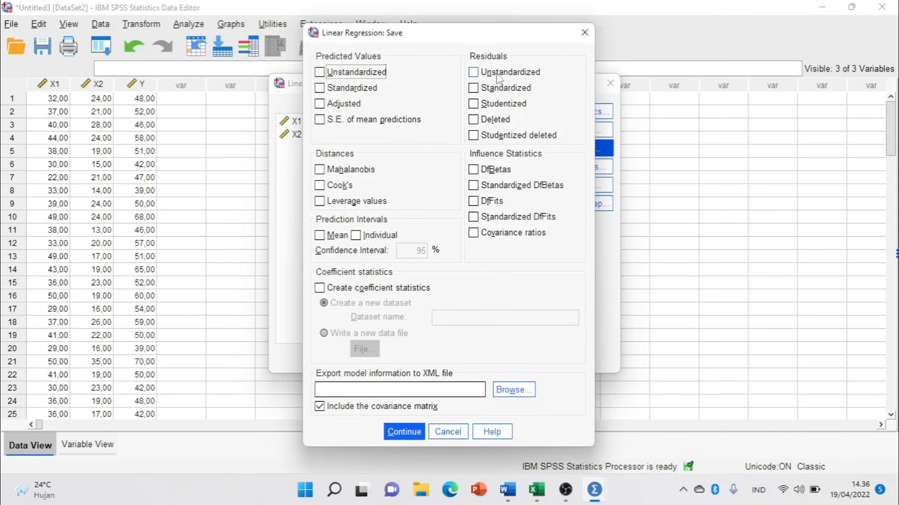
pyautogui.click(473, 73)
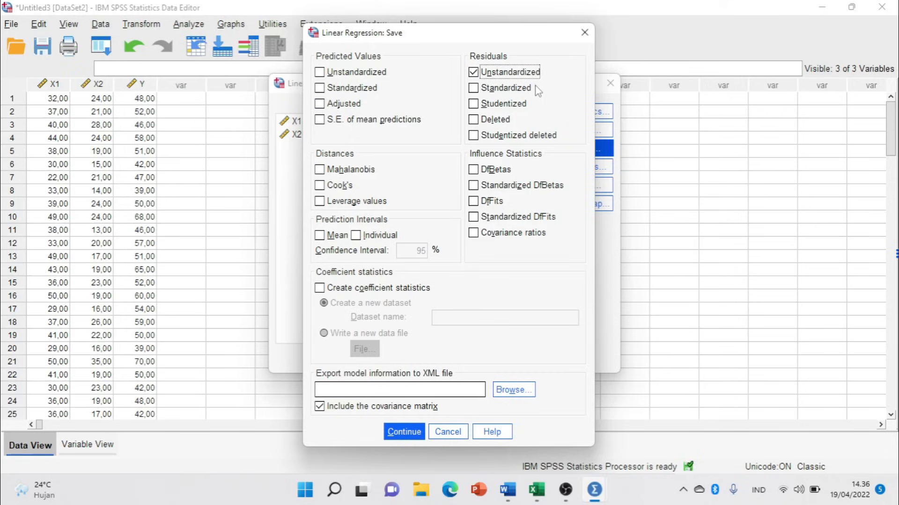
pyautogui.click(404, 433)
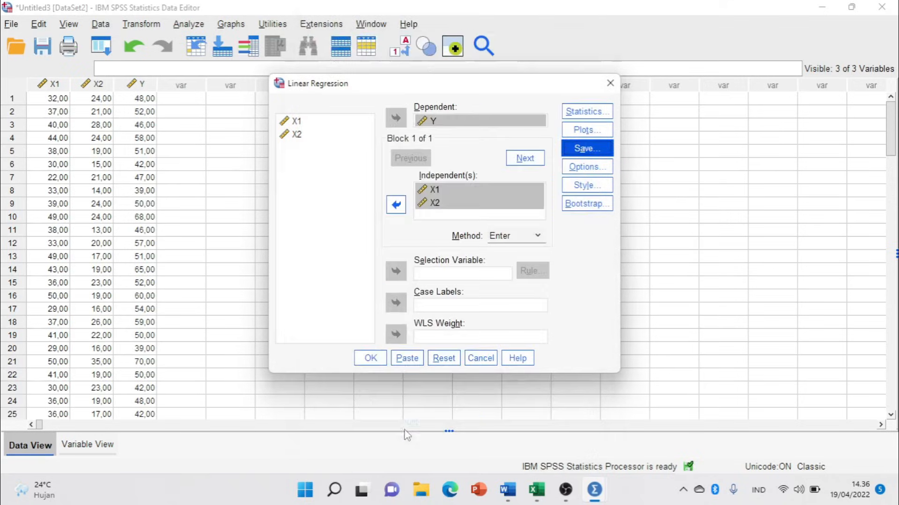
# Leave the Options unchanged and run the regression of Y on X1 and X2.
pyautogui.click(586, 169)
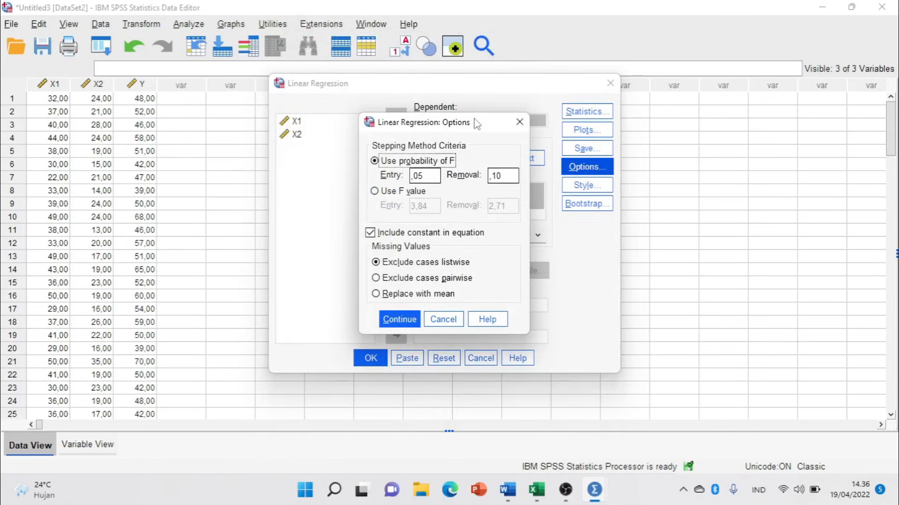
pyautogui.click(519, 121)
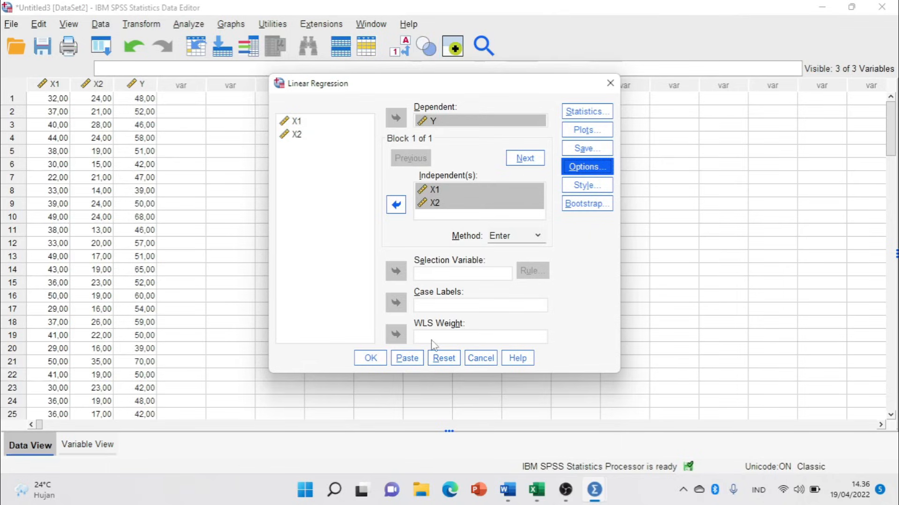
pyautogui.click(380, 360)
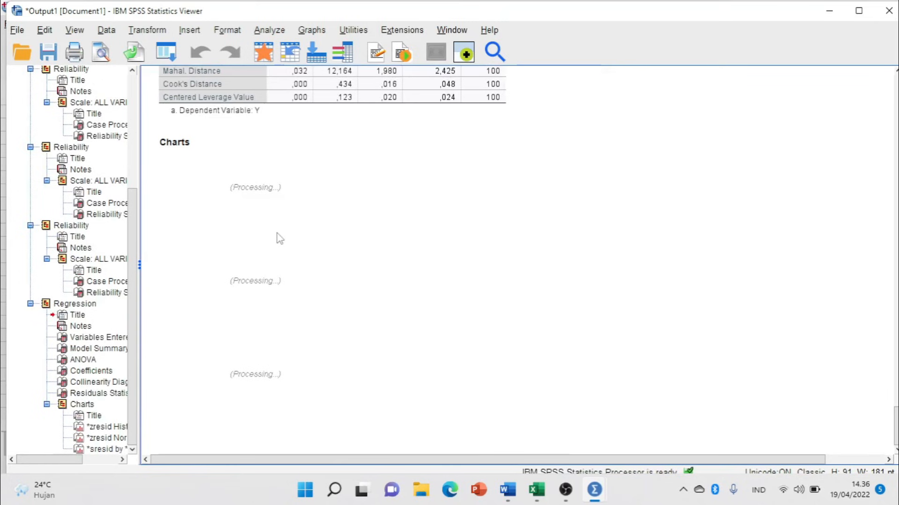
# Review the Regression output: Variables Entered/Removed, Model Summary and ANOVA tables.
pyautogui.scroll(15, 280, 239)
pyautogui.scroll(3, 280, 239)
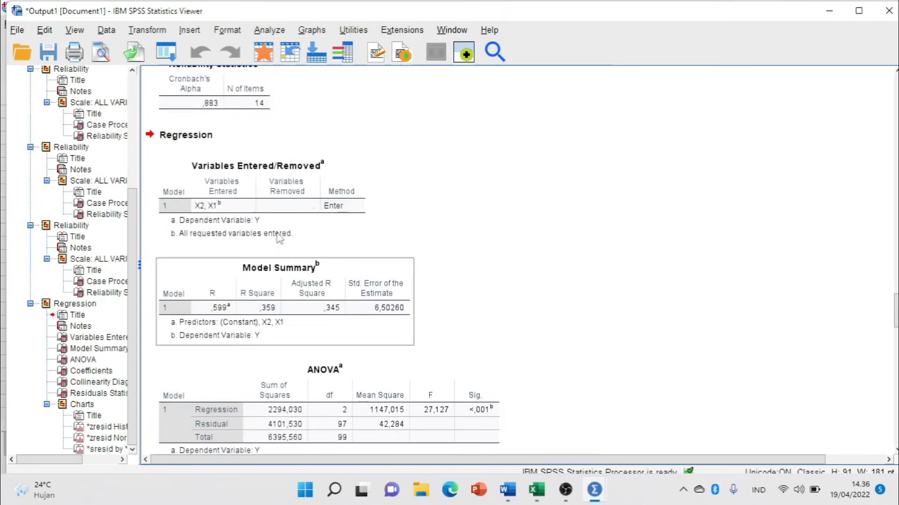
pyautogui.click(170, 139)
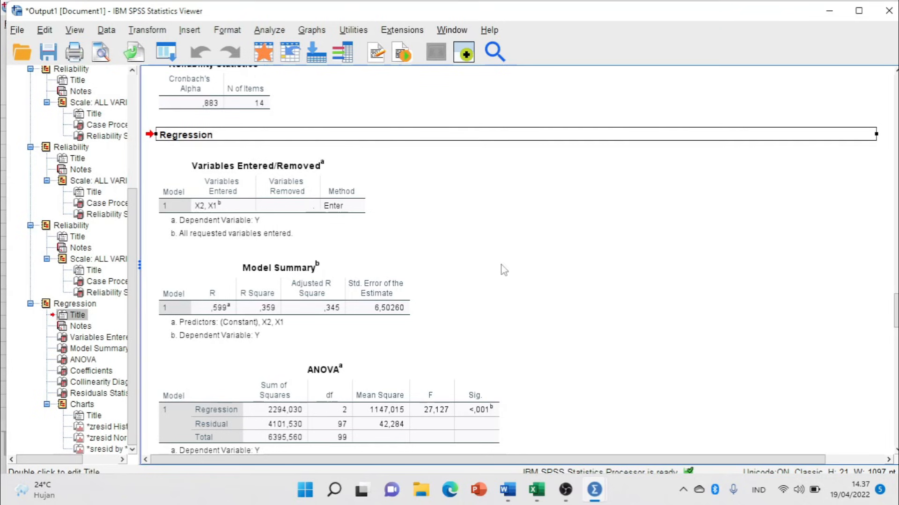
pyautogui.click(277, 204)
pyautogui.click(318, 292)
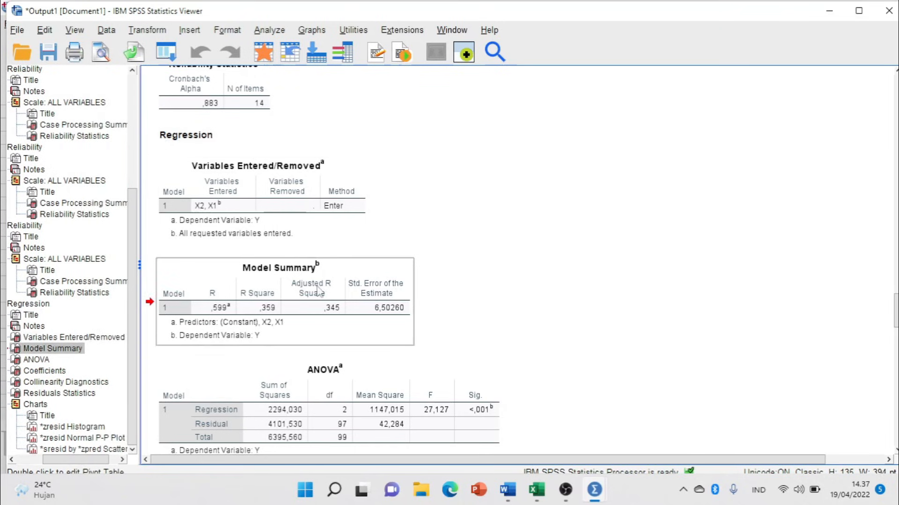
pyautogui.scroll(-3, 318, 292)
pyautogui.click(319, 291)
pyautogui.scroll(-5, 329, 286)
pyautogui.scroll(5, 333, 284)
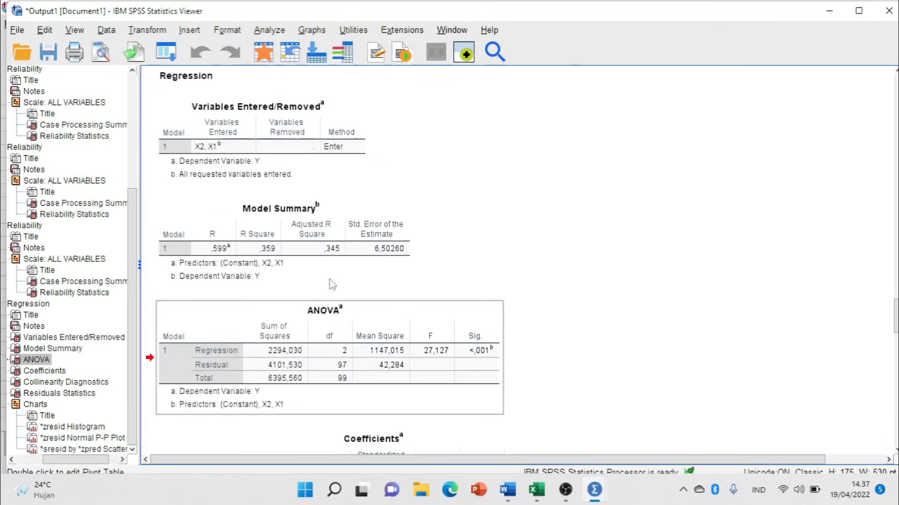
pyautogui.scroll(-3, 332, 284)
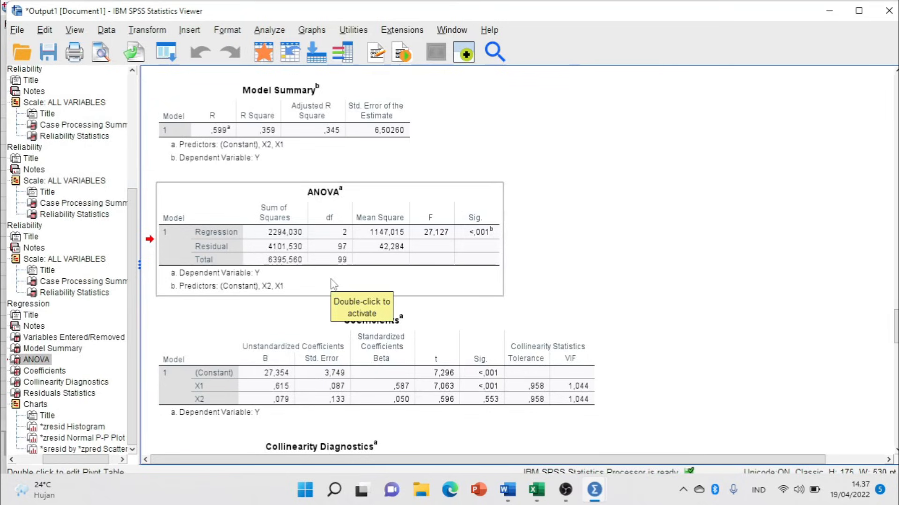
# Switch to the Word thesis chapter at the Uji Reliabilitas explanation.
pyautogui.hotkey('alt', 'Tab')
pyautogui.hotkey('alt', 'Tab')
pyautogui.scroll(-15, 420, 283)
pyautogui.scroll(-2, 429, 277)
pyautogui.scroll(2, 429, 271)
pyautogui.scroll(-4, 430, 270)
# Place the cursor in Word's Uji Normalitas Data heading on page 3, then return to SPSS output.
pyautogui.click(290, 196)
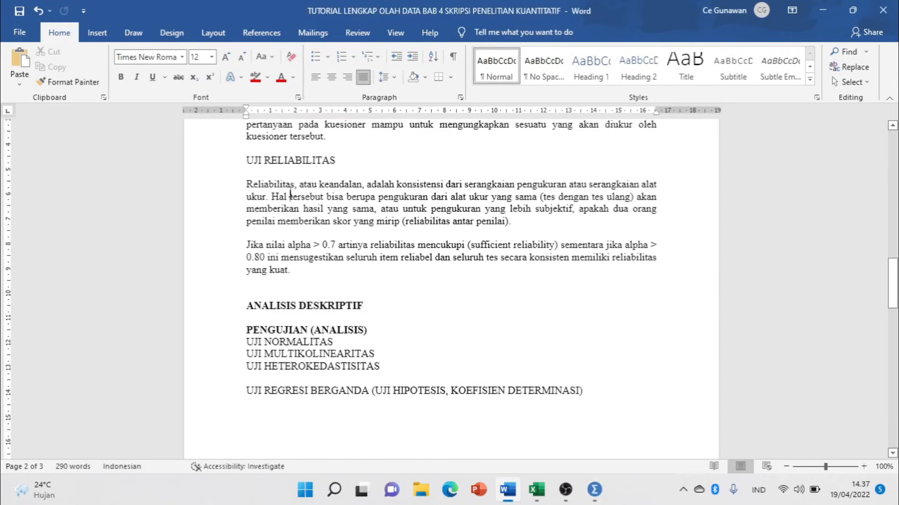
pyautogui.scroll(3, 291, 196)
pyautogui.scroll(-18, 291, 212)
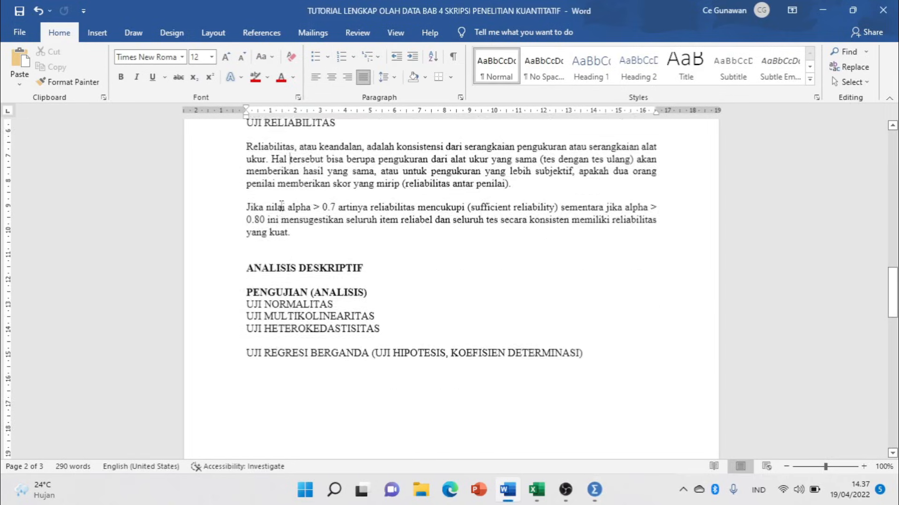
pyautogui.scroll(2, 312, 223)
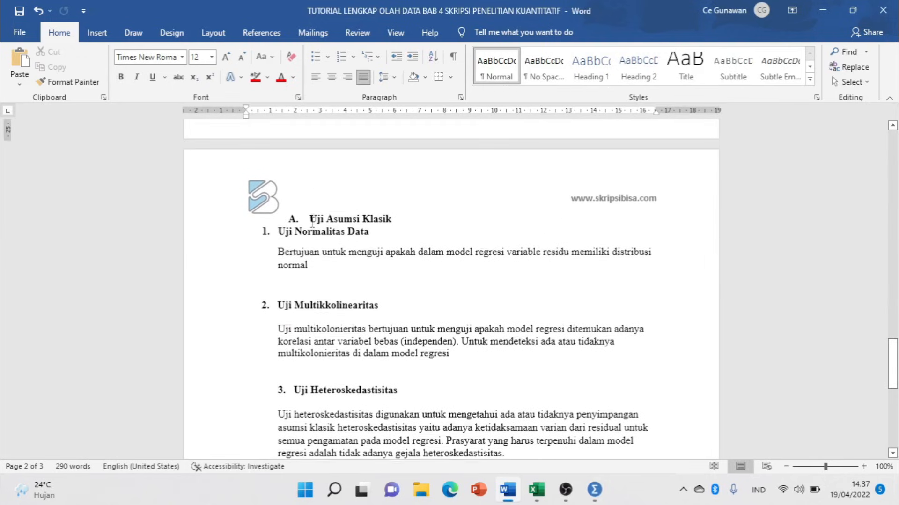
pyautogui.click(337, 228)
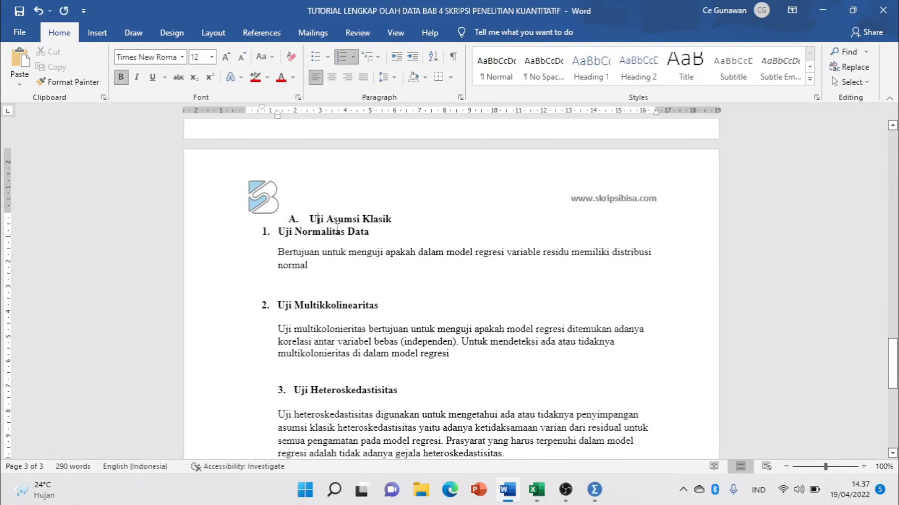
pyautogui.hotkey('alt', 'Tab')
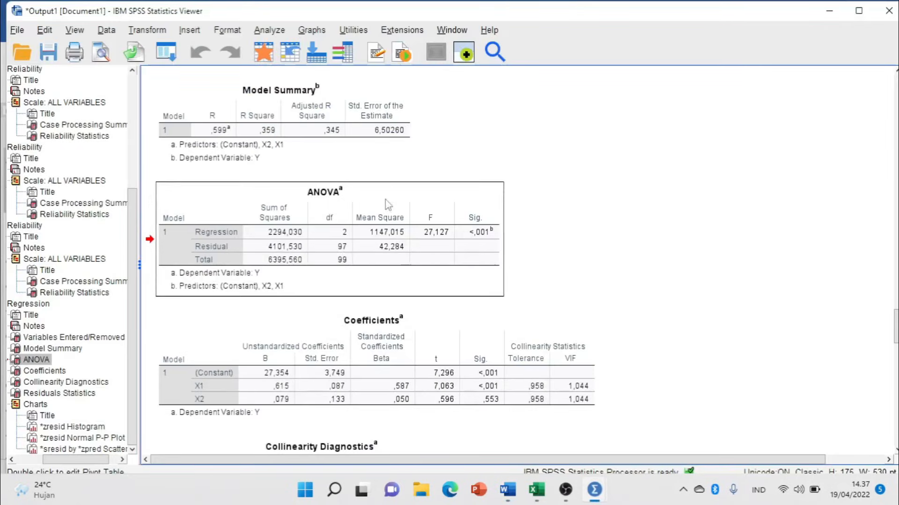
# Scroll the SPSS output to inspect the standardized-residual histogram and Normal P-P plot.
pyautogui.scroll(-15, 432, 253)
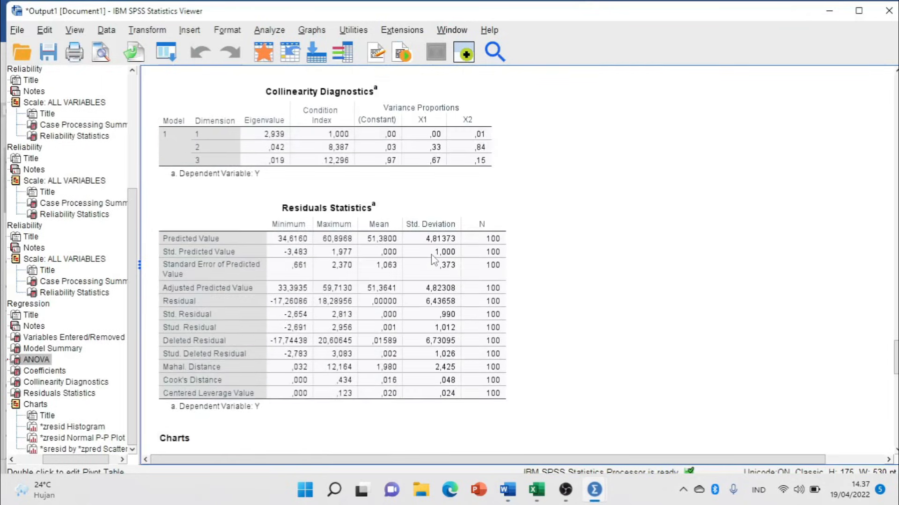
pyautogui.scroll(-10, 435, 260)
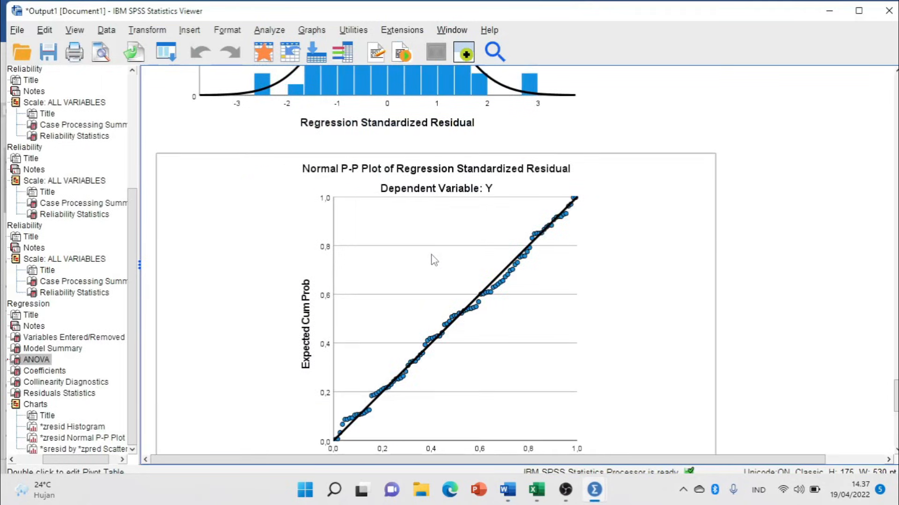
pyautogui.scroll(4, 434, 260)
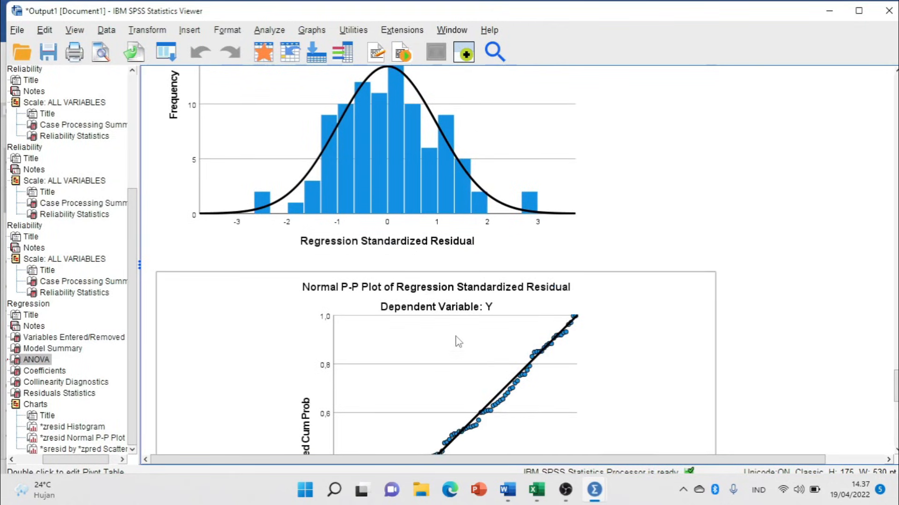
pyautogui.scroll(-2, 435, 328)
pyautogui.click(480, 351)
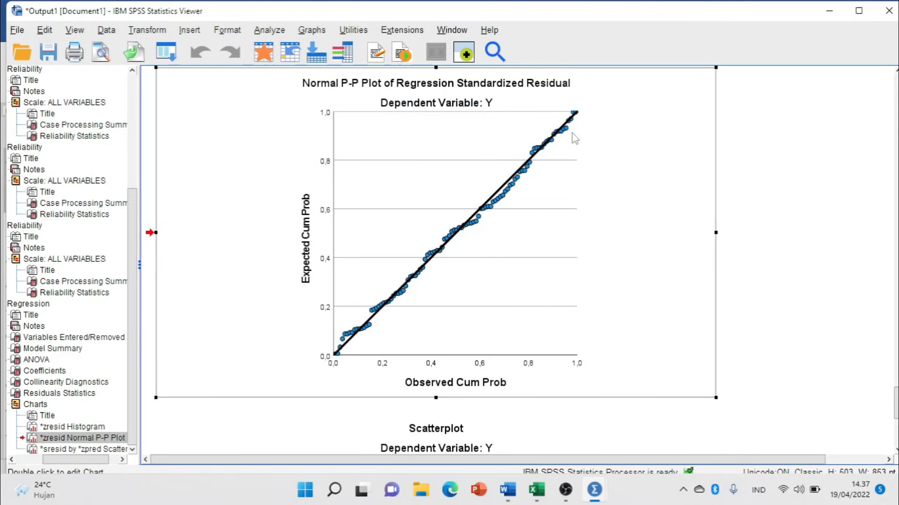
pyautogui.scroll(4, 451, 221)
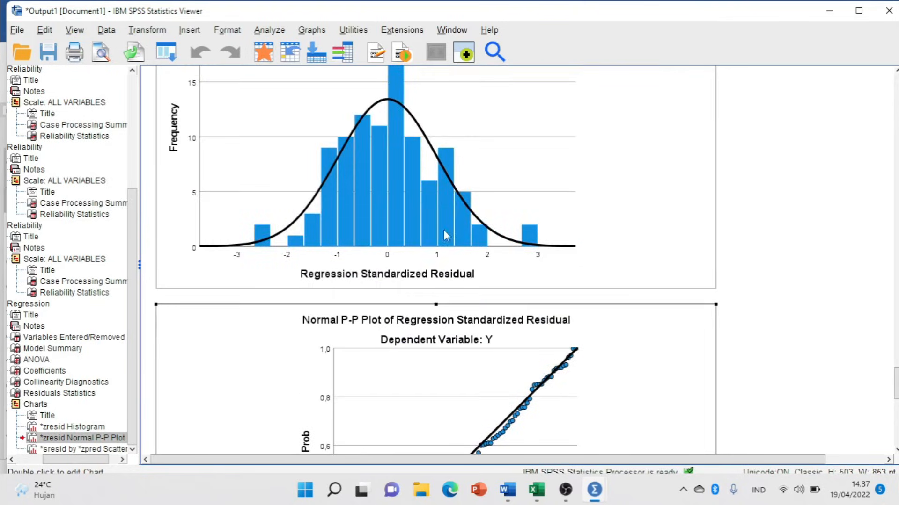
pyautogui.scroll(2, 346, 241)
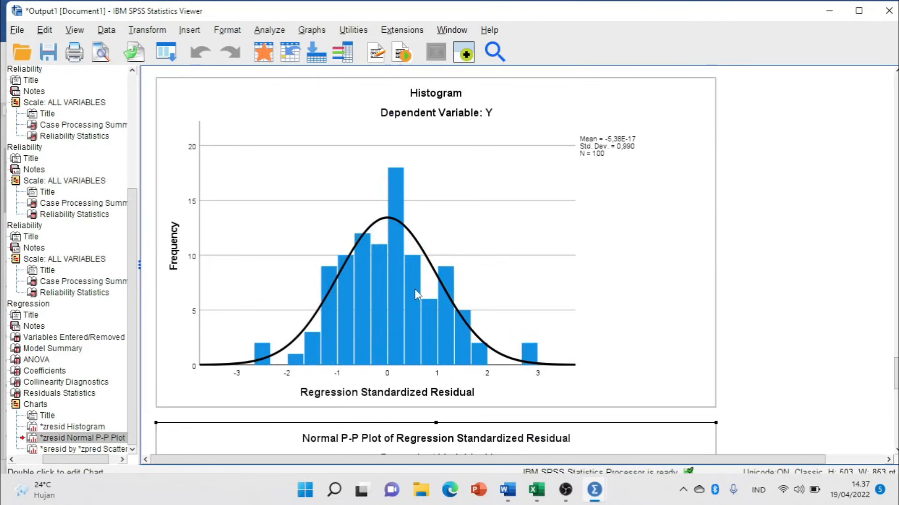
pyautogui.scroll(-5, 417, 270)
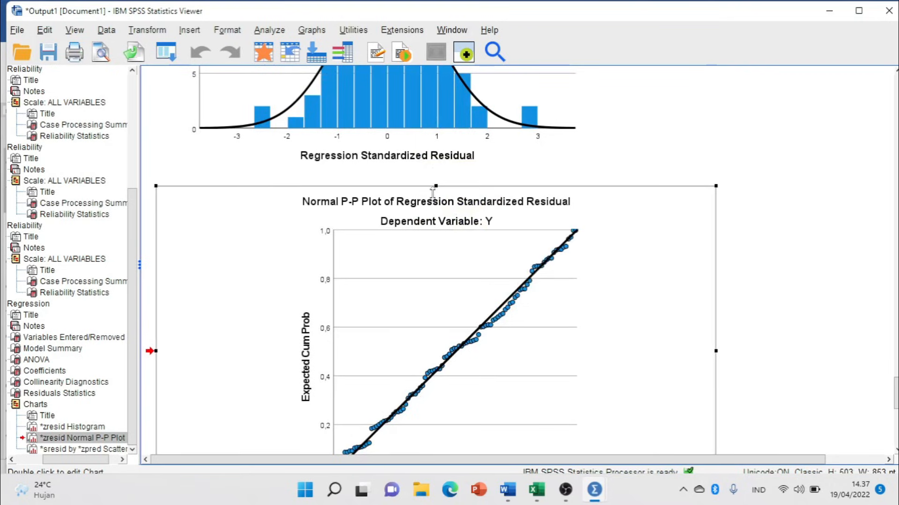
pyautogui.scroll(3, 430, 187)
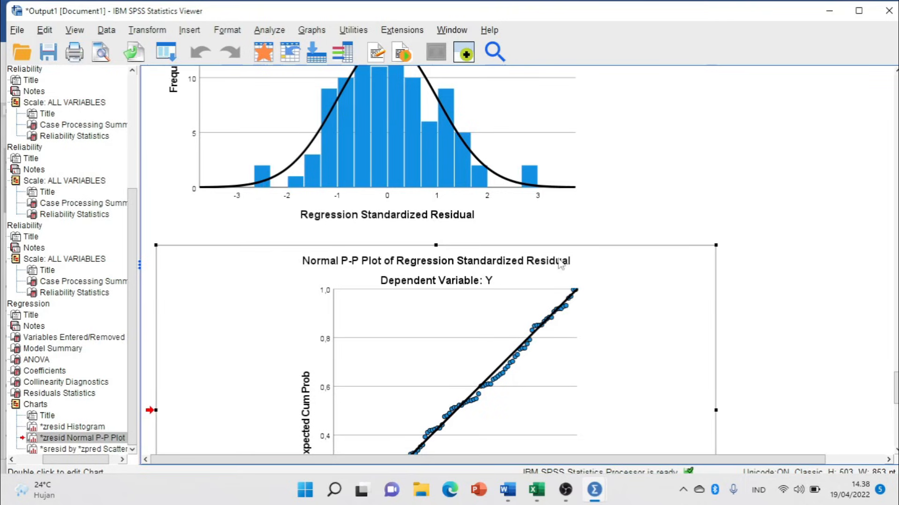
# Run a legacy 1-Sample K-S test on the Unstandardized Residual RES_1.
pyautogui.hotkey('alt', 'Tab')
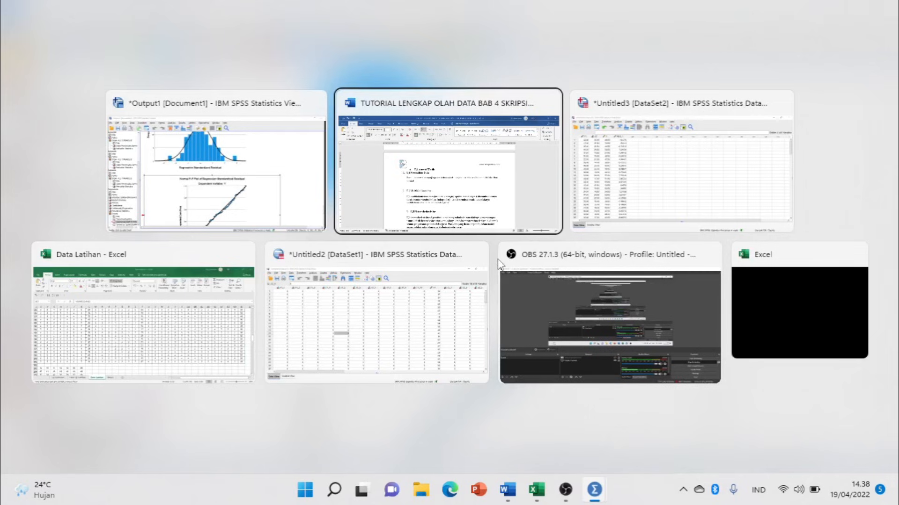
pyautogui.hotkey('alt', 'Tab')
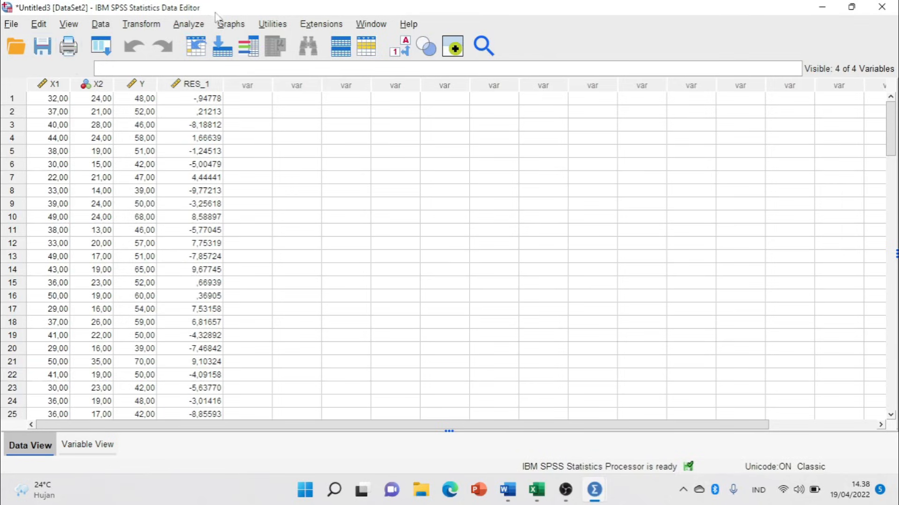
pyautogui.click(179, 30)
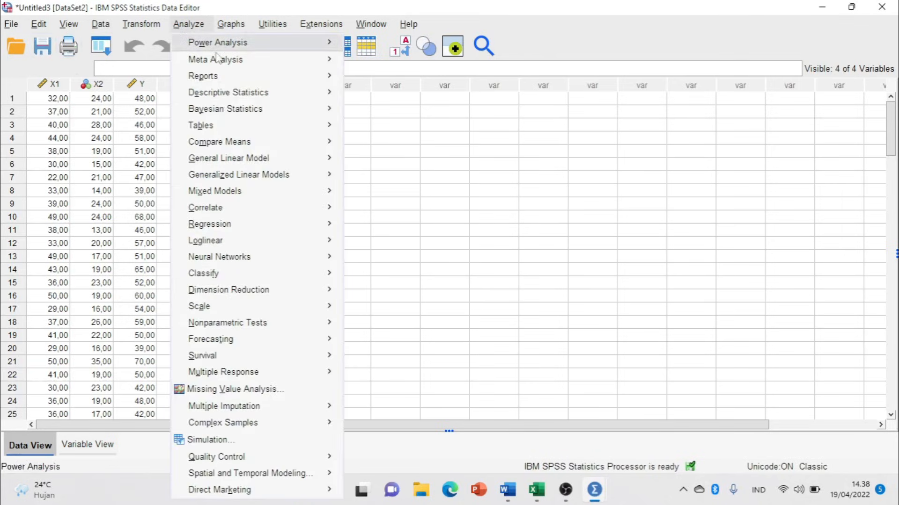
pyautogui.moveTo(265, 323)
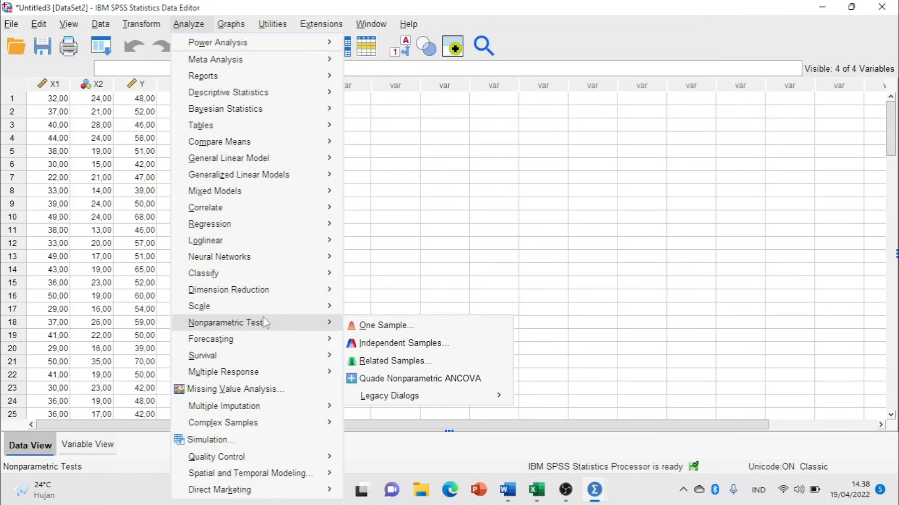
pyautogui.moveTo(441, 400)
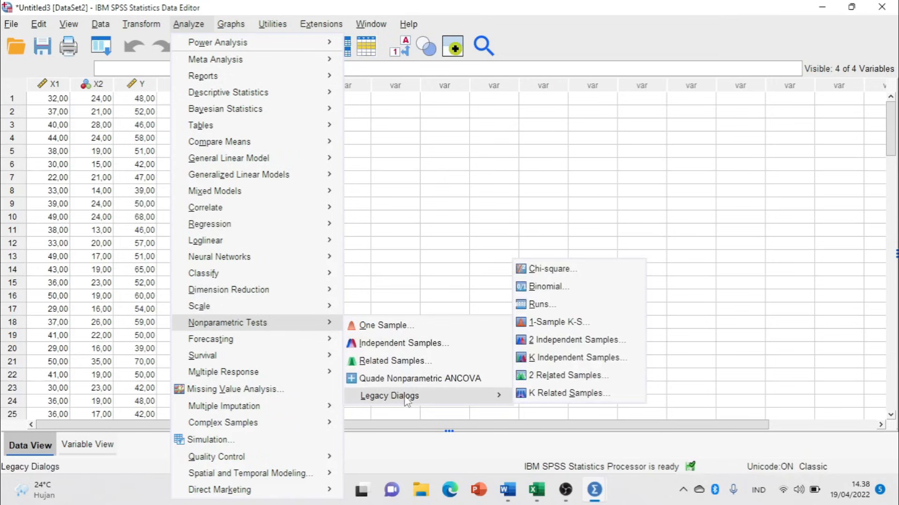
pyautogui.click(589, 329)
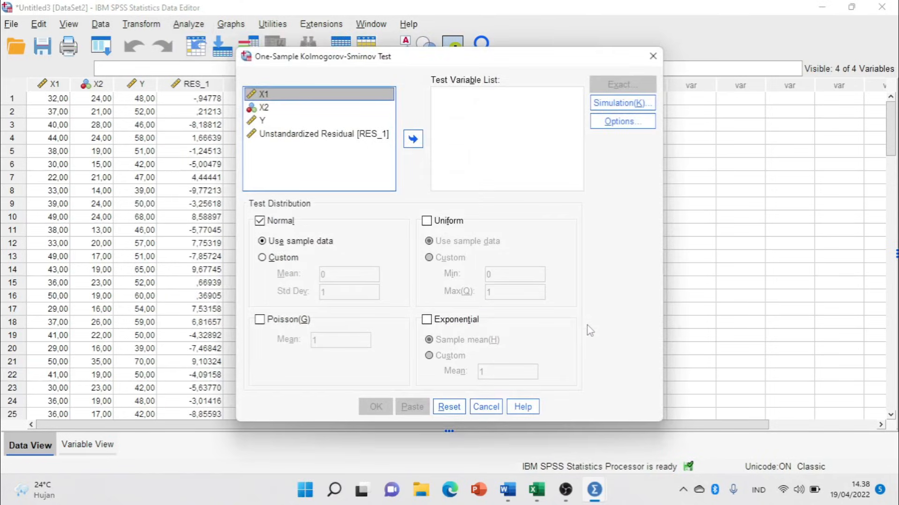
pyautogui.click(301, 136)
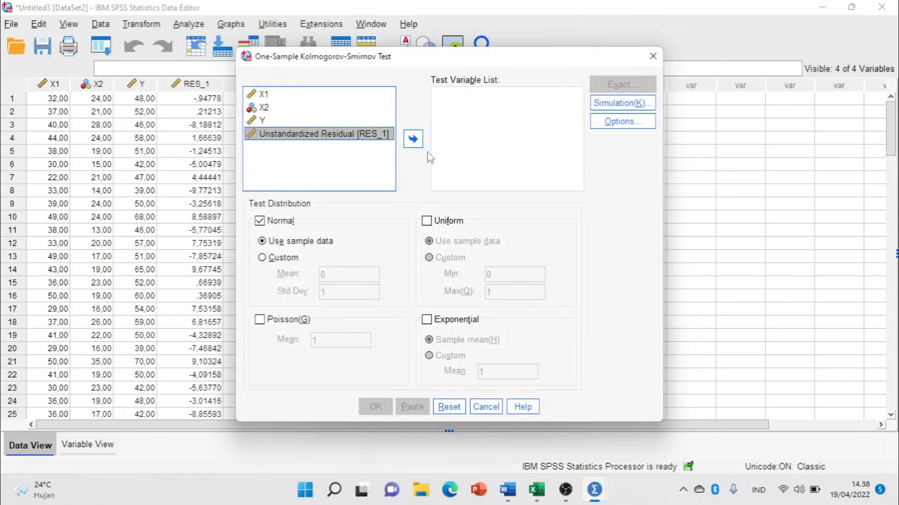
pyautogui.click(413, 139)
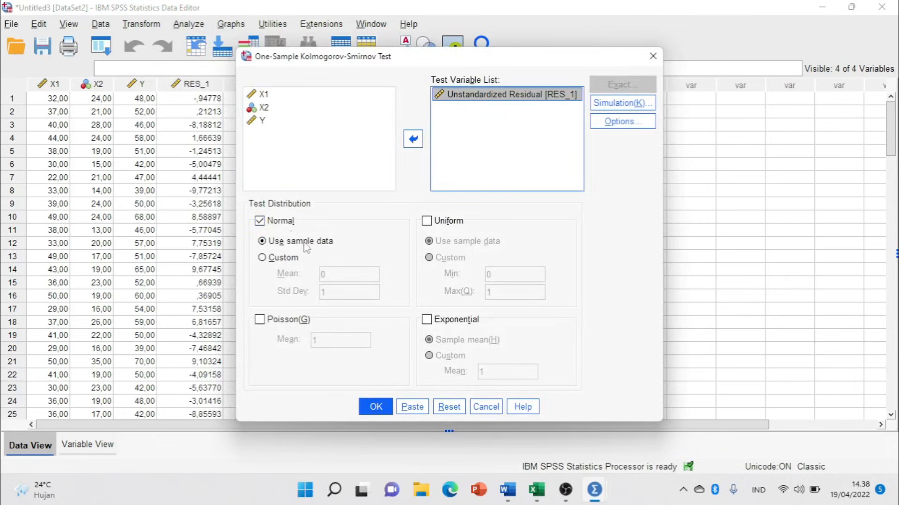
pyautogui.click(374, 406)
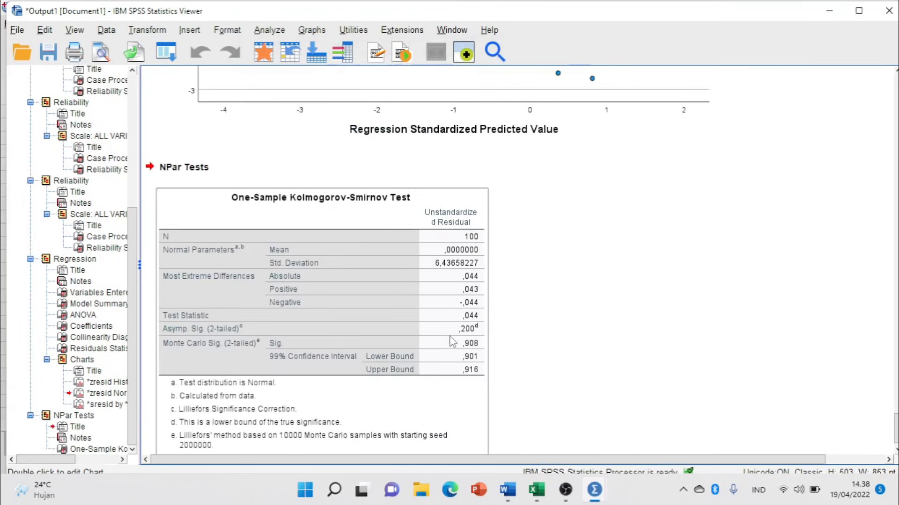
# Copy the K-S table and place Word's cursor on the empty line below the normality paragraph.
pyautogui.scroll(-1, 452, 341)
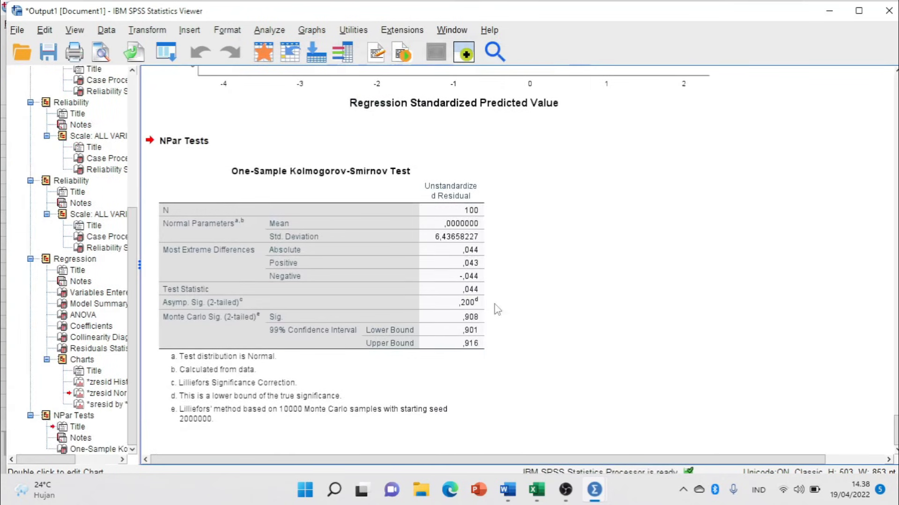
pyautogui.click(333, 224)
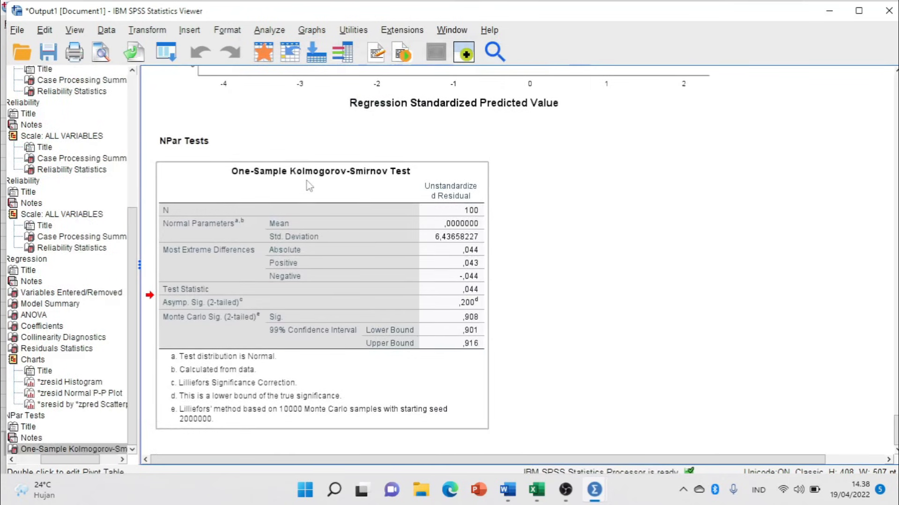
pyautogui.rightClick(309, 186)
pyautogui.click(318, 223)
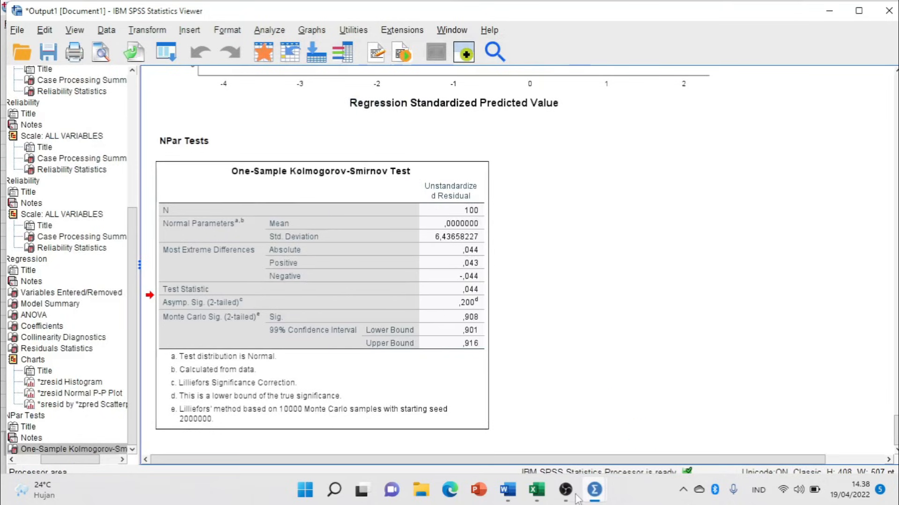
pyautogui.click(508, 490)
pyautogui.click(322, 280)
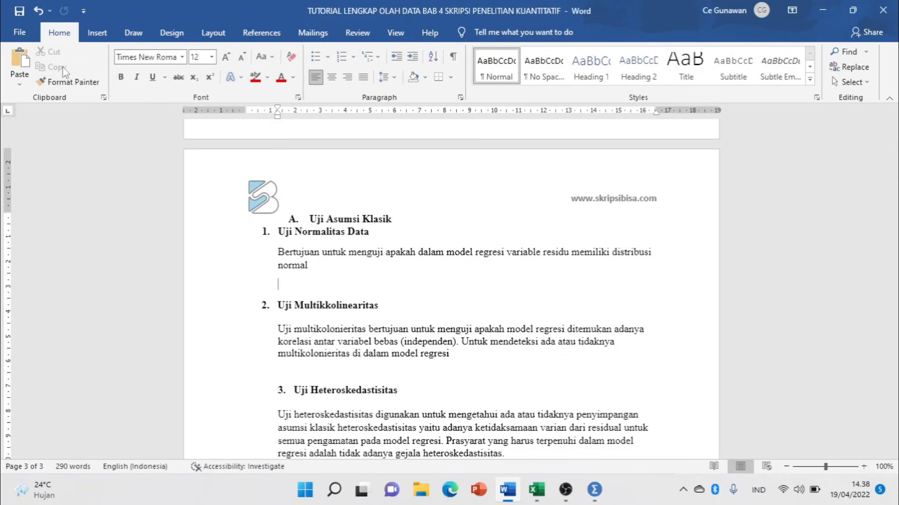
# Paste the K-S table (N 100, Asymp. Sig. ,200) via the Paste dropdown.
pyautogui.click(19, 84)
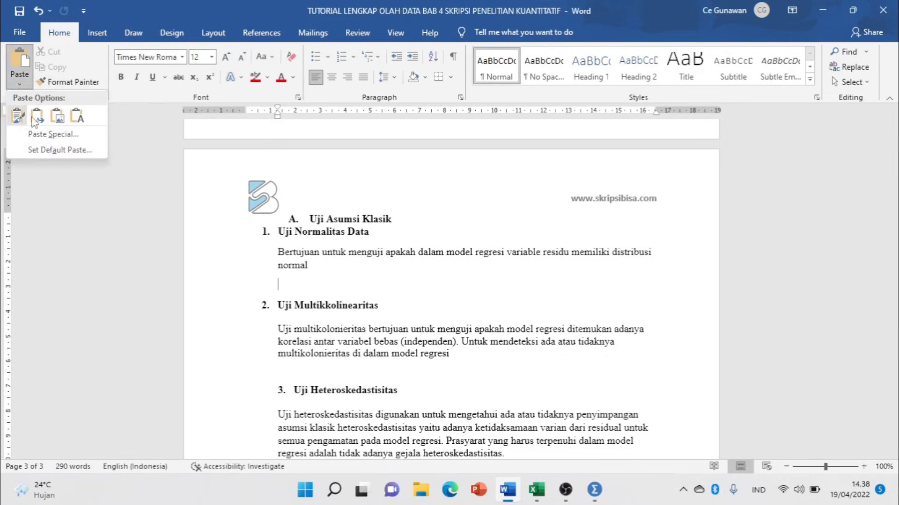
pyautogui.click(54, 114)
pyautogui.scroll(-5, 481, 349)
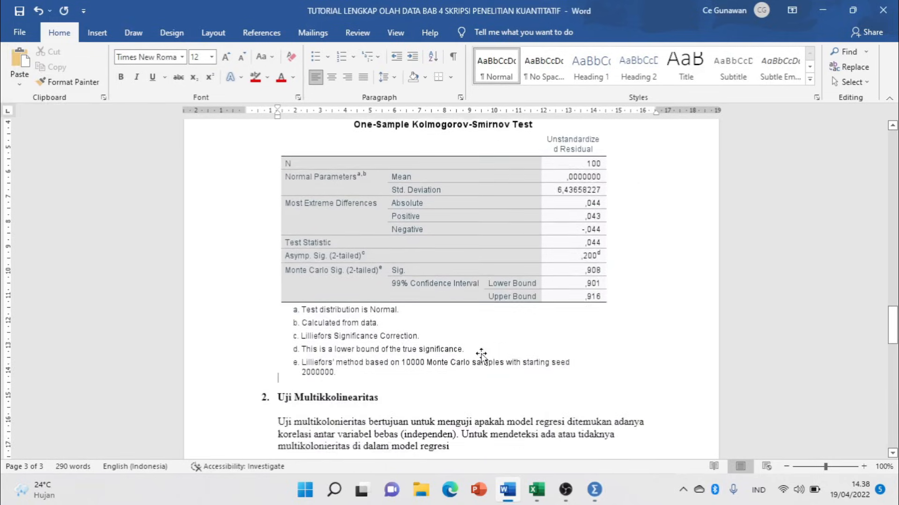
pyautogui.scroll(4, 481, 344)
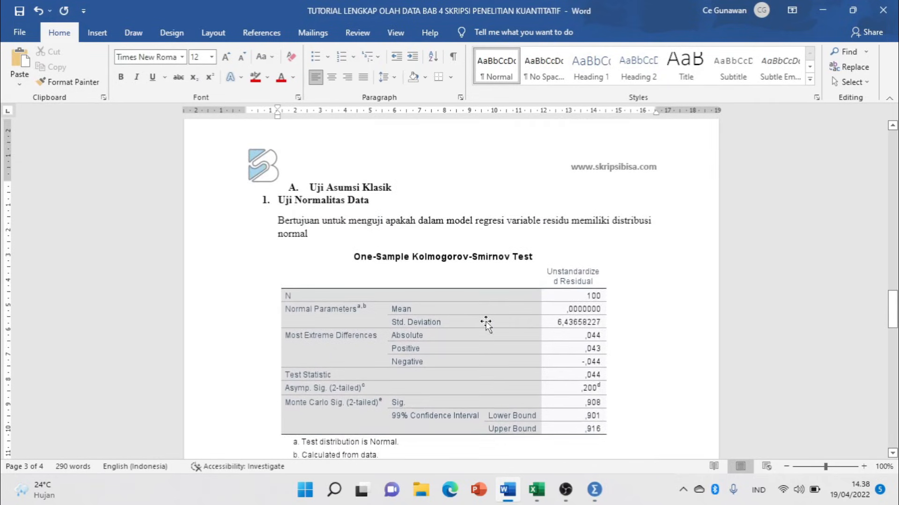
pyautogui.scroll(-2, 448, 328)
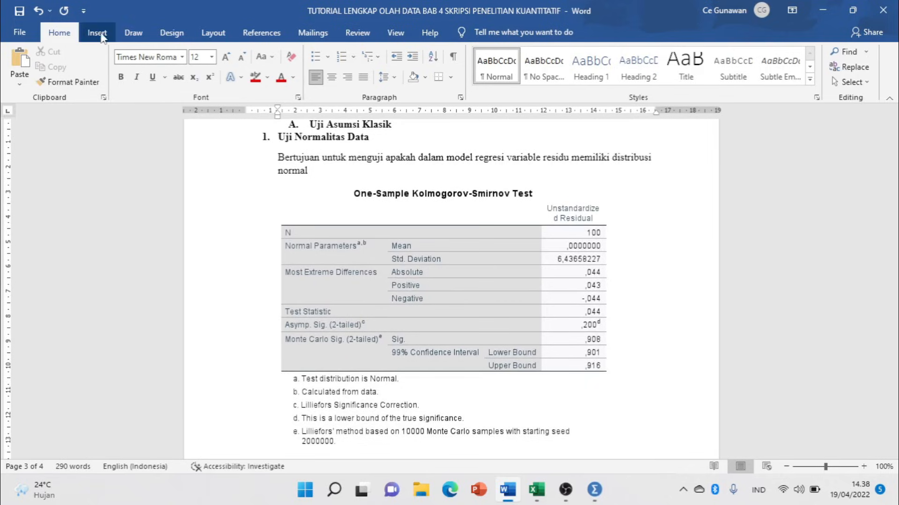
# Draw a rectangle over the Asymp. Sig. (2-tailed) row of the normality table.
pyautogui.click(96, 32)
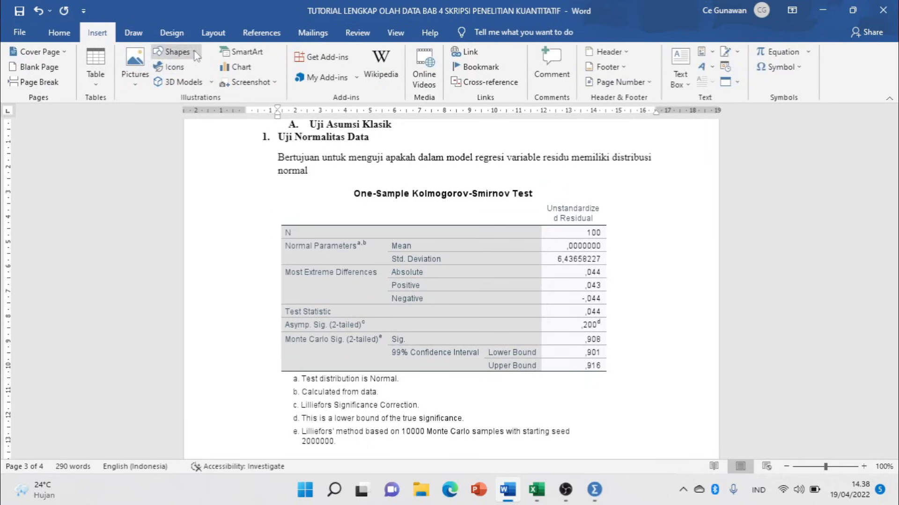
pyautogui.click(175, 52)
pyautogui.click(200, 83)
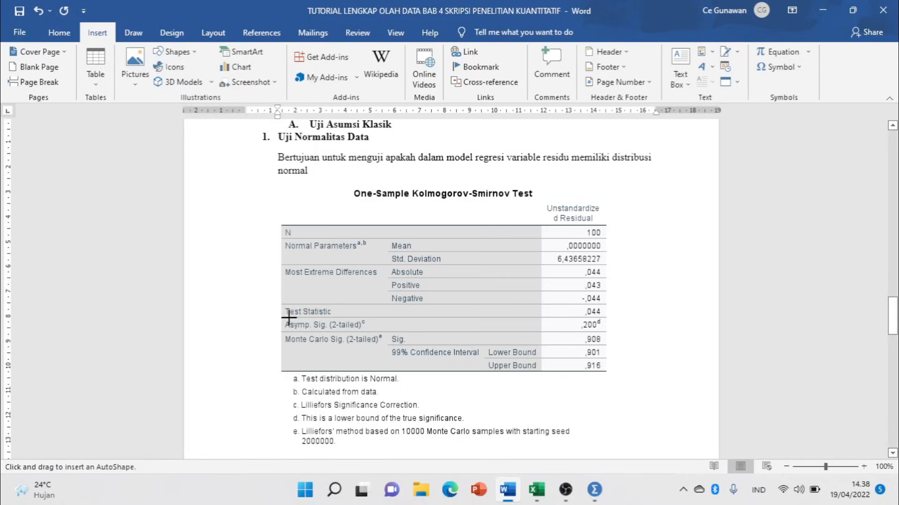
pyautogui.moveTo(285, 322); pyautogui.dragTo(612, 331)
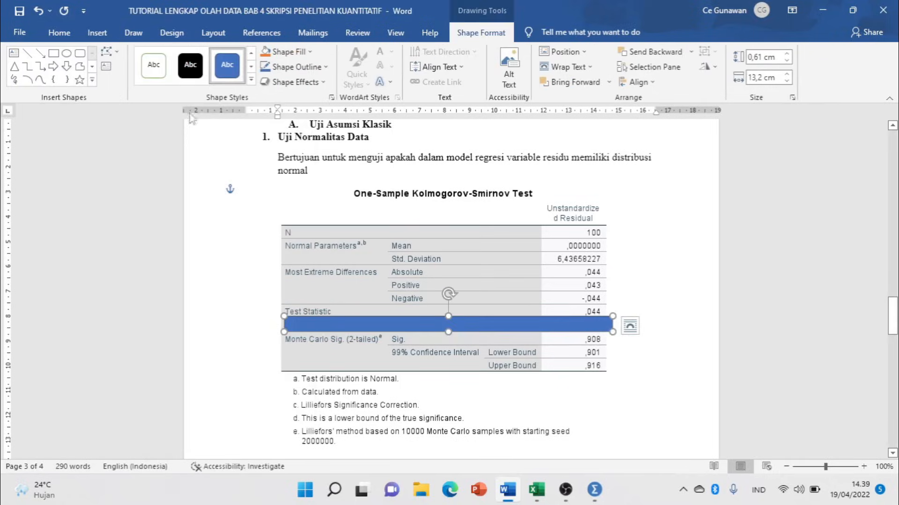
pyautogui.click(251, 78)
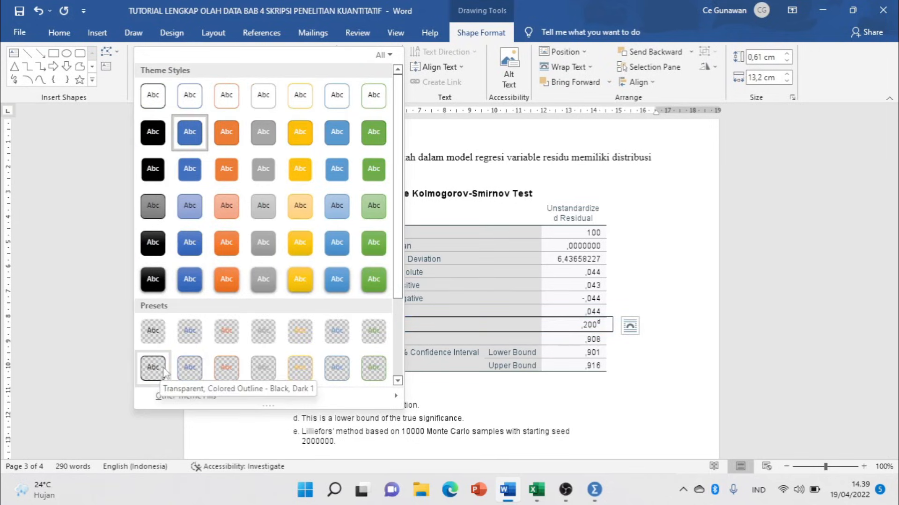
pyautogui.scroll(-3, 252, 371)
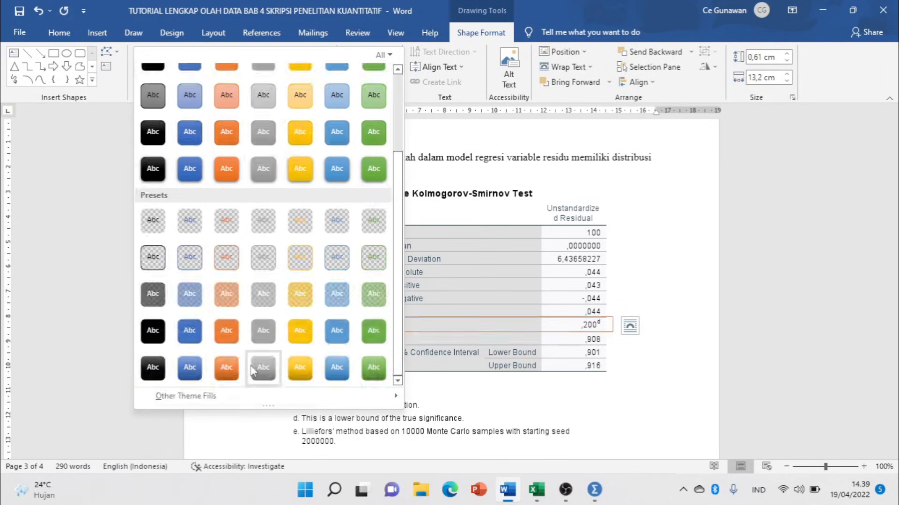
pyautogui.click(152, 257)
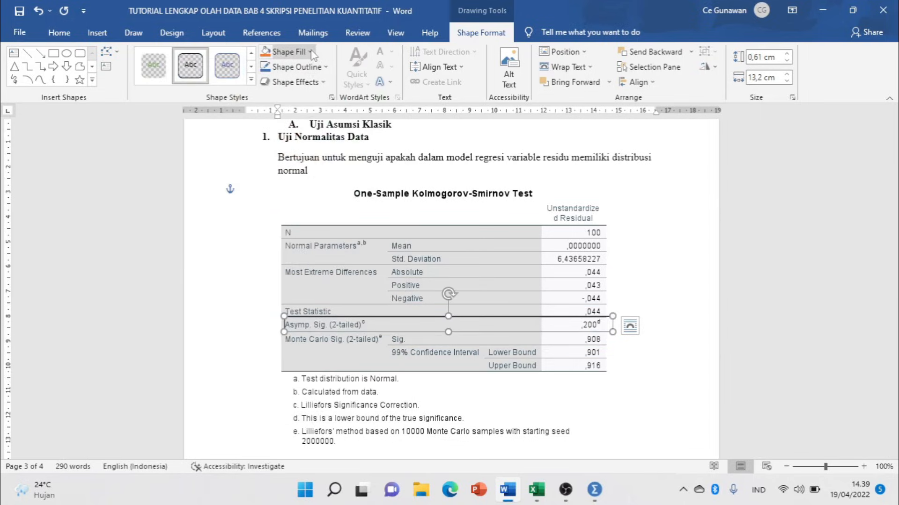
# Give the rectangle no fill and a red 3 pt outline, nudged slightly left.
pyautogui.click(285, 51)
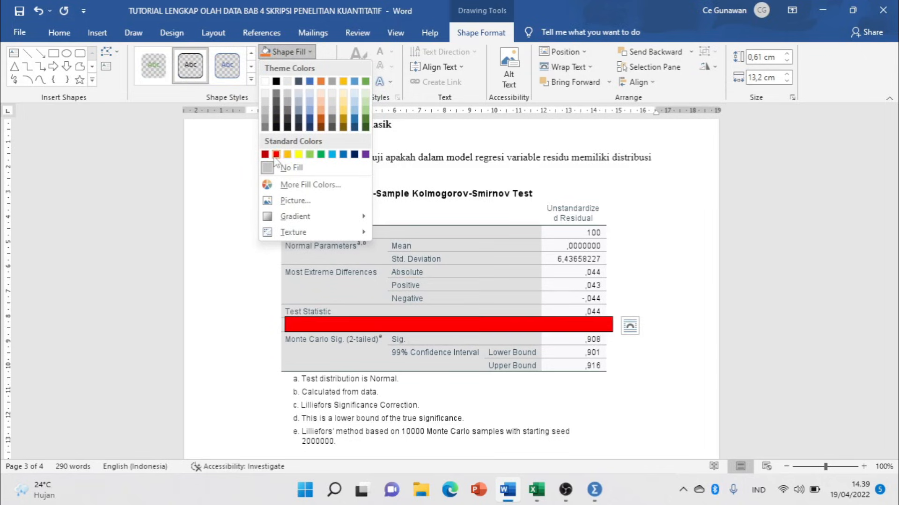
pyautogui.click(159, 220)
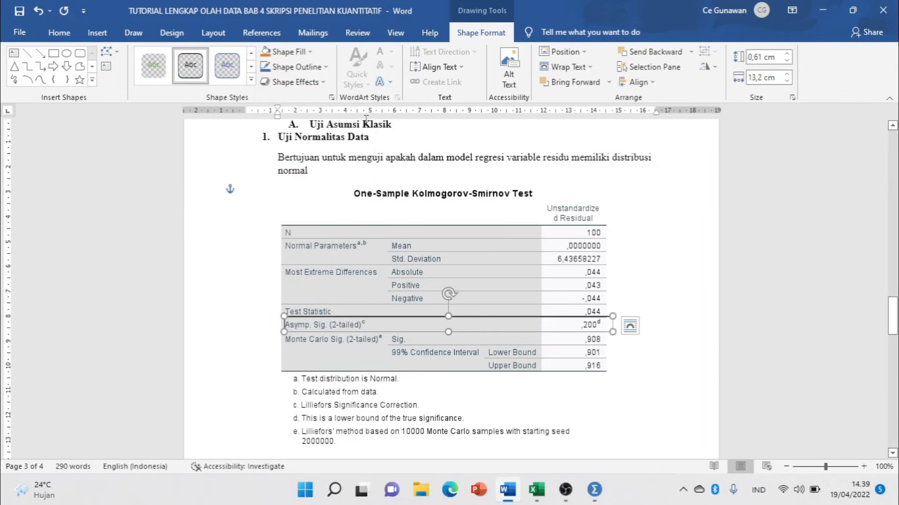
pyautogui.click(325, 70)
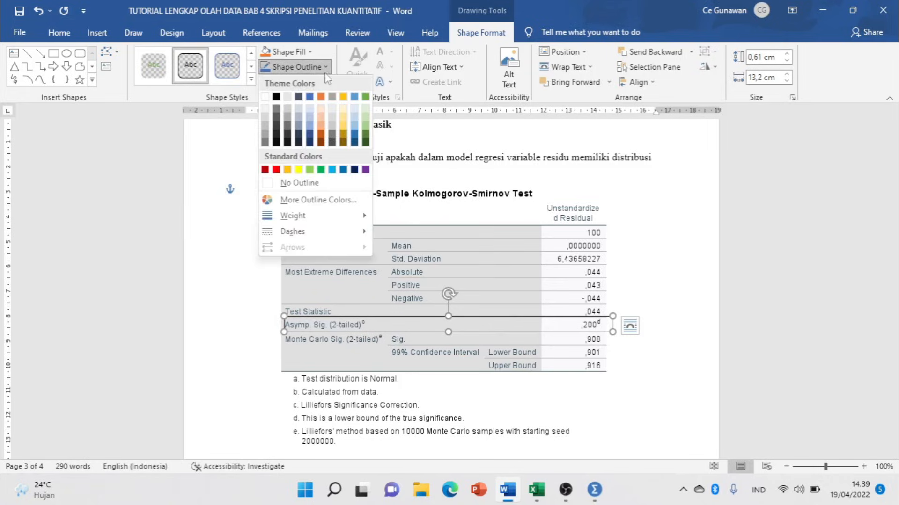
pyautogui.click(276, 170)
pyautogui.click(326, 70)
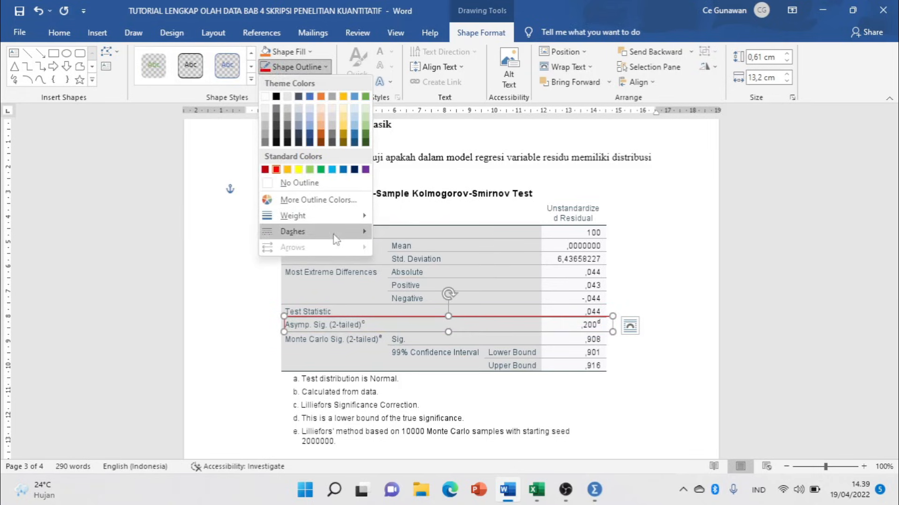
pyautogui.moveTo(300, 216)
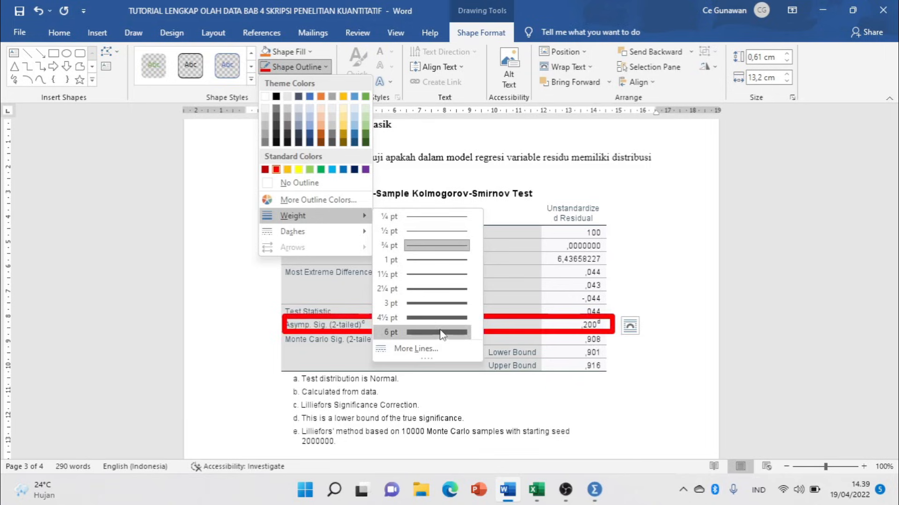
pyautogui.click(438, 303)
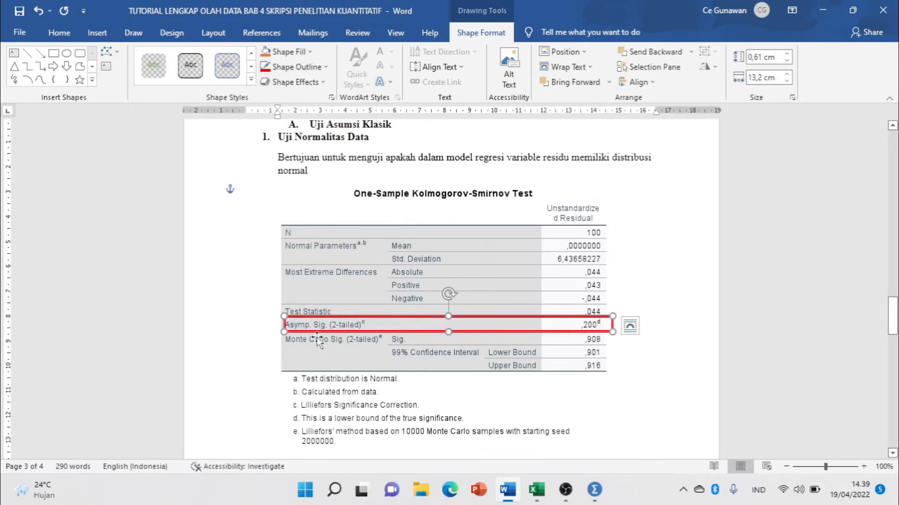
pyautogui.press('Left')
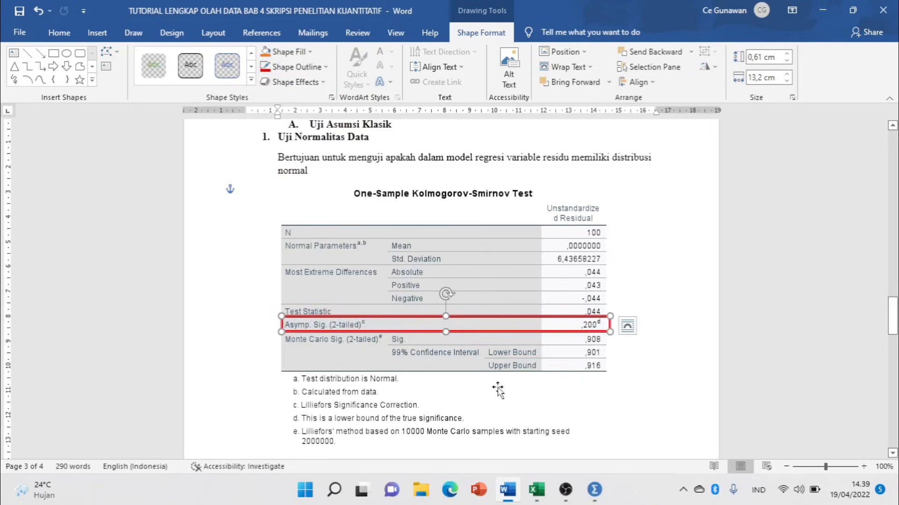
# Check the boxed Kolmogorov-Smirnov table picture, then return to the SPSS output.
pyautogui.click(496, 403)
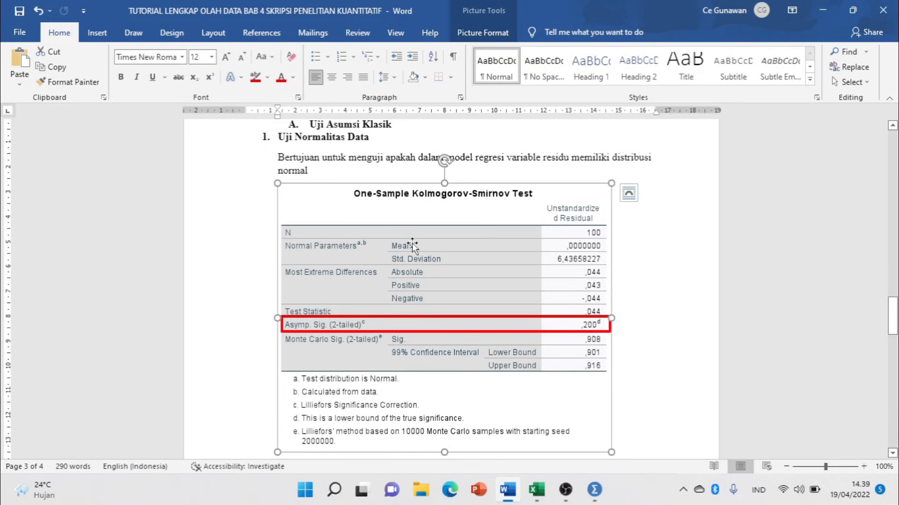
pyautogui.scroll(-5, 457, 286)
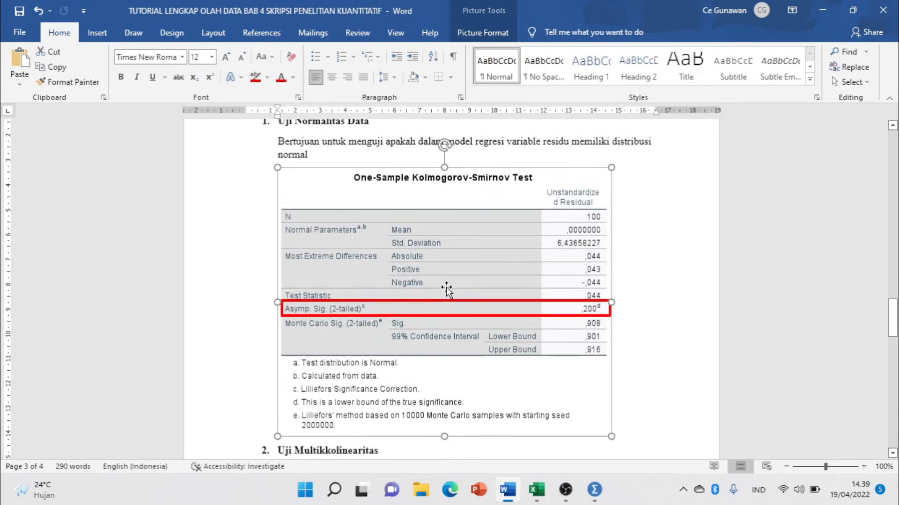
pyautogui.scroll(-3, 461, 228)
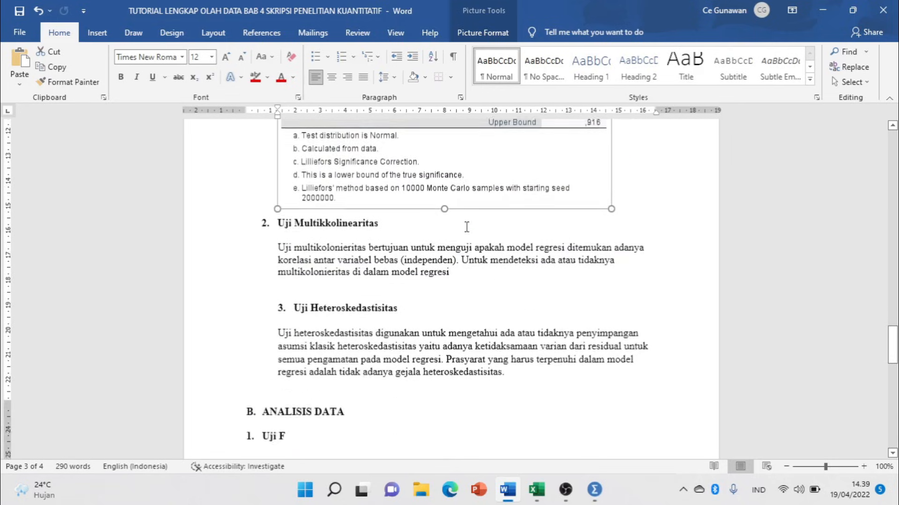
pyautogui.scroll(5, 475, 227)
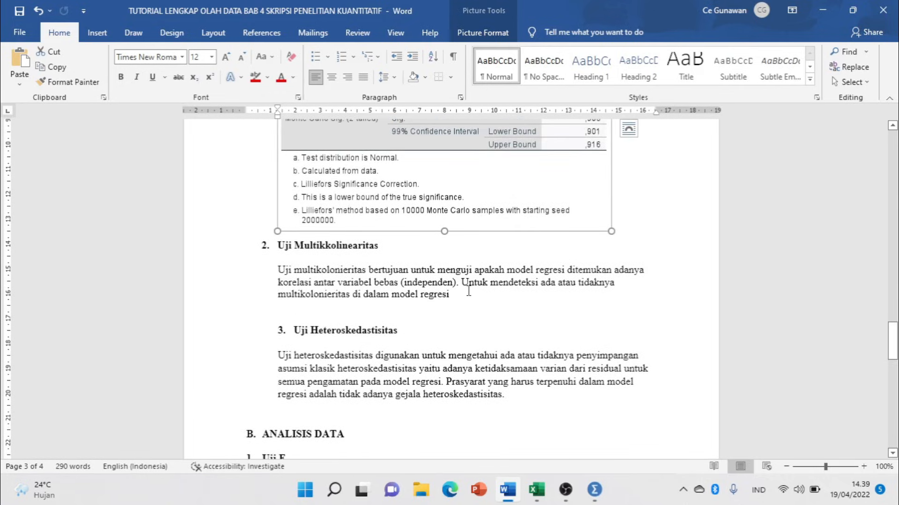
pyautogui.click(469, 290)
pyautogui.hotkey('alt', 'Tab')
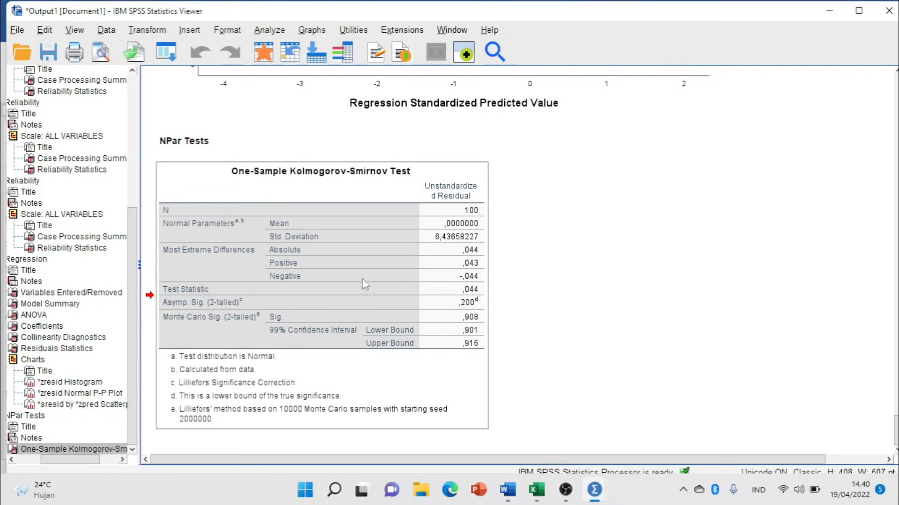
# Select the regression Coefficients table (Tolerance ,958, VIF 1,044) and bring up its copy menu.
pyautogui.scroll(20, 403, 260)
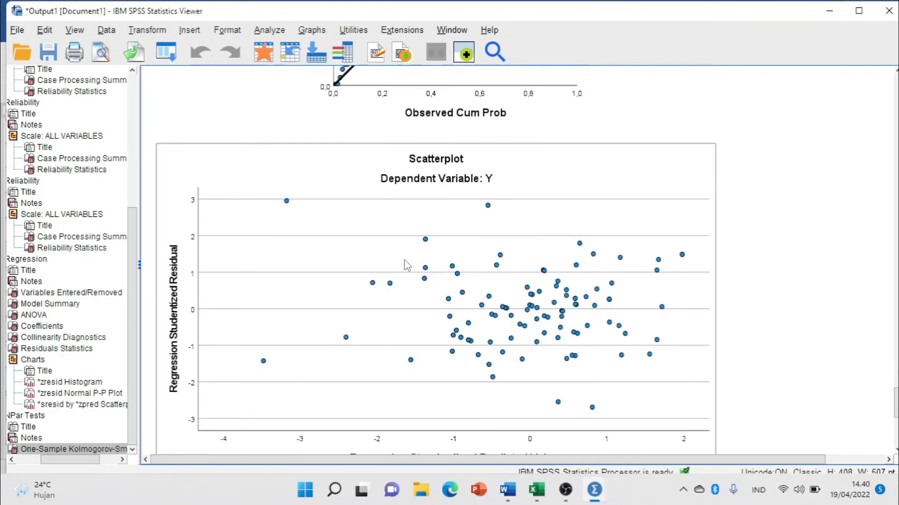
pyautogui.scroll(8, 405, 265)
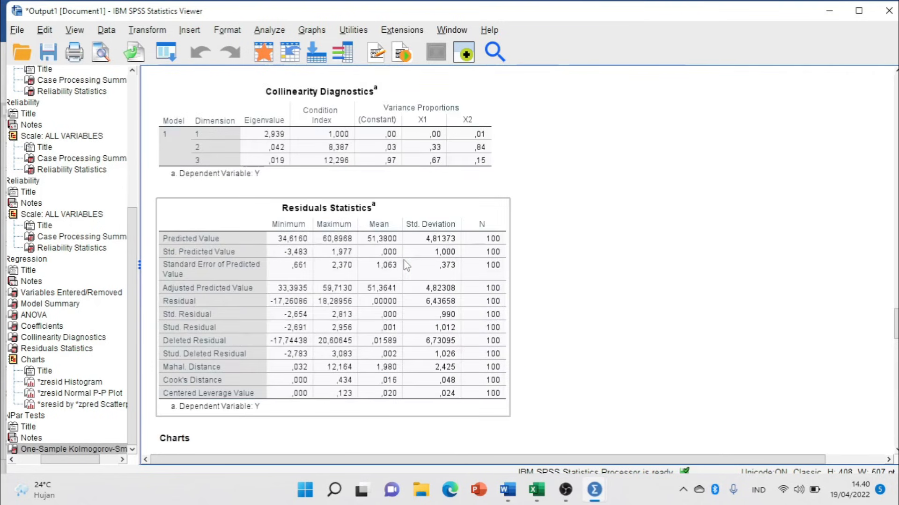
pyautogui.scroll(3, 405, 265)
pyautogui.scroll(2, 406, 265)
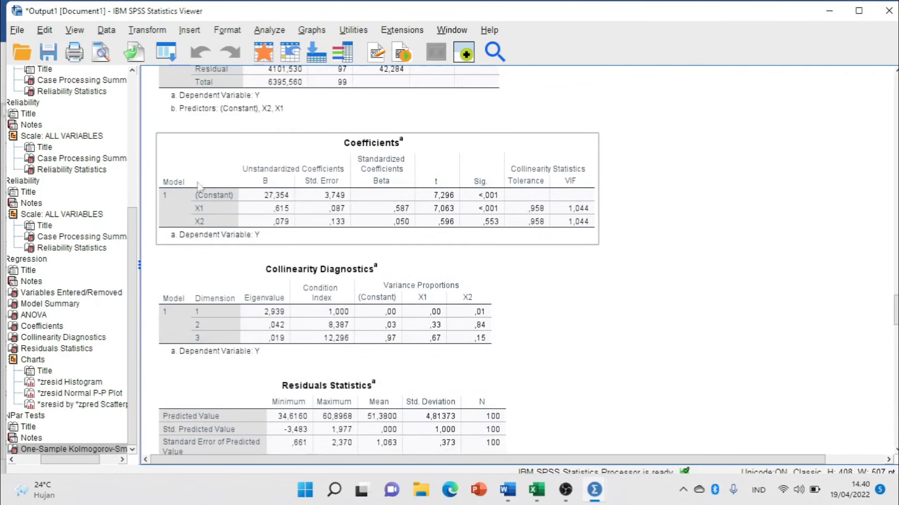
pyautogui.click(295, 162)
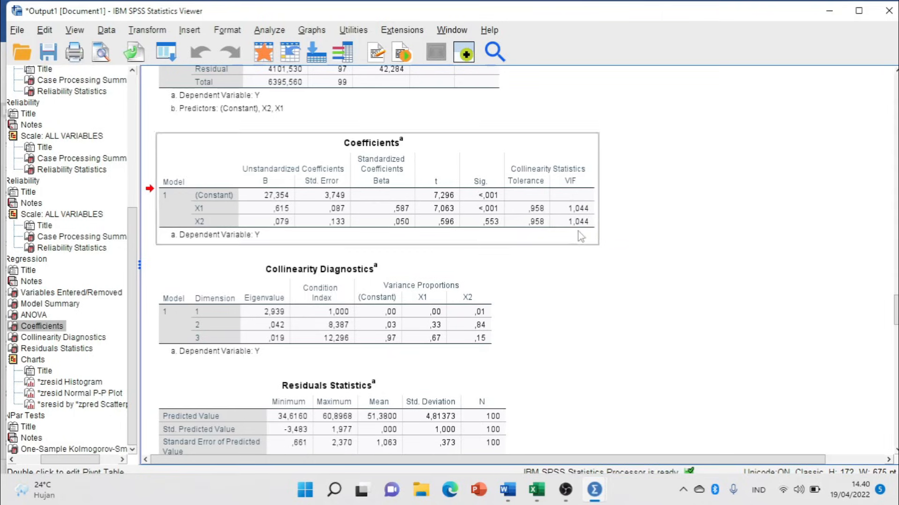
pyautogui.rightClick(469, 201)
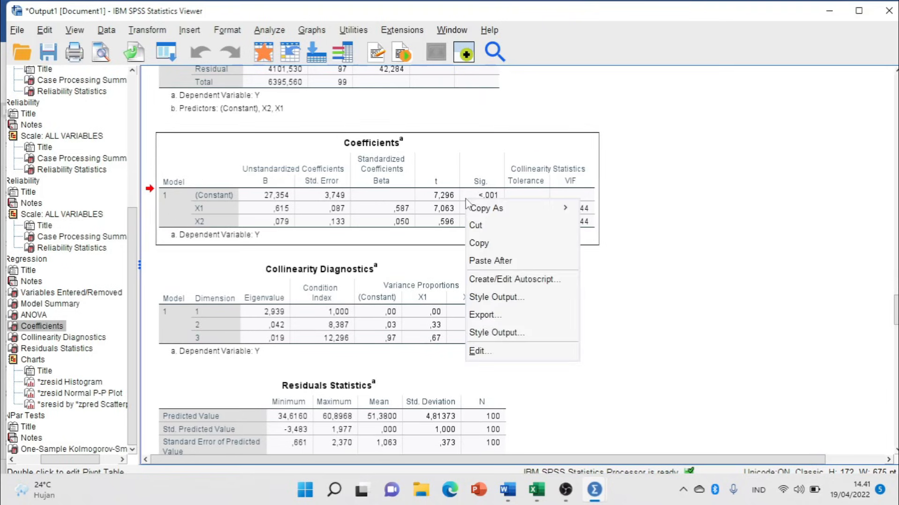
# Copy the Coefficients table and paste it as a picture below the Uji Multikolinearitas paragraph.
pyautogui.click(496, 248)
pyautogui.hotkey('alt', 'Tab')
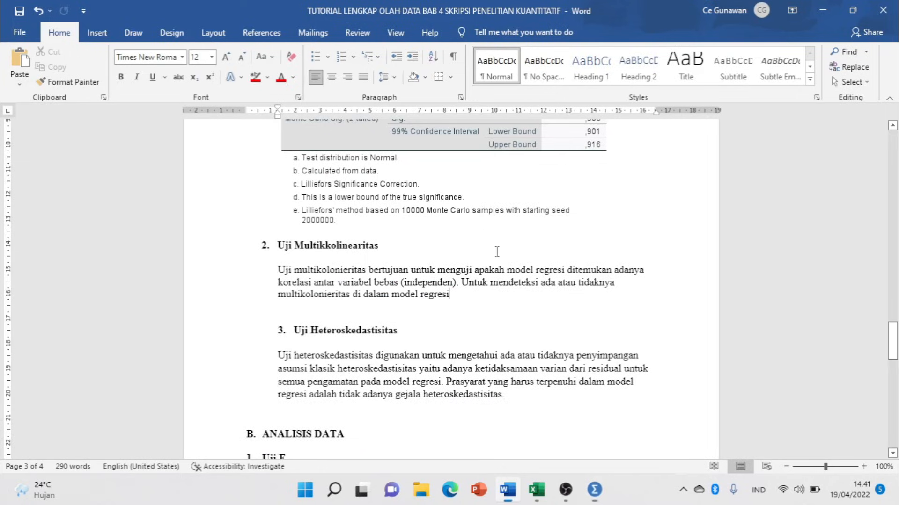
pyautogui.press('Return')
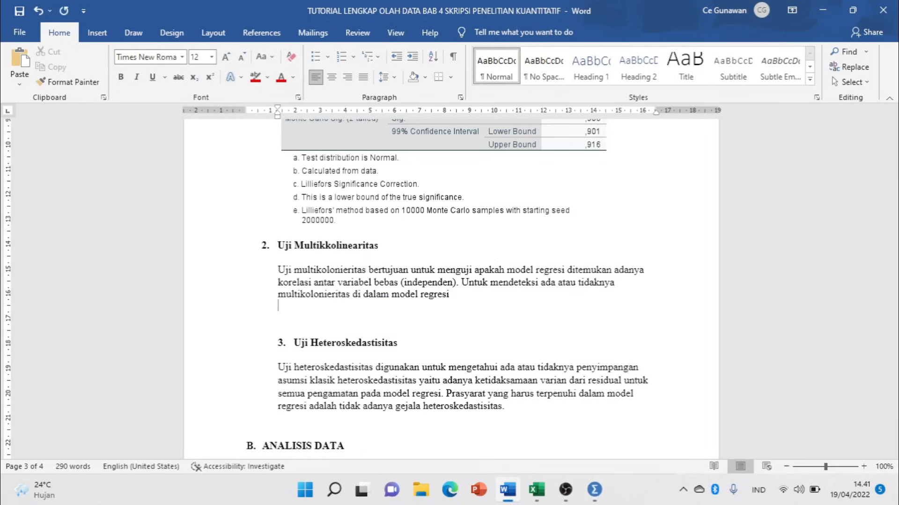
pyautogui.press('Return')
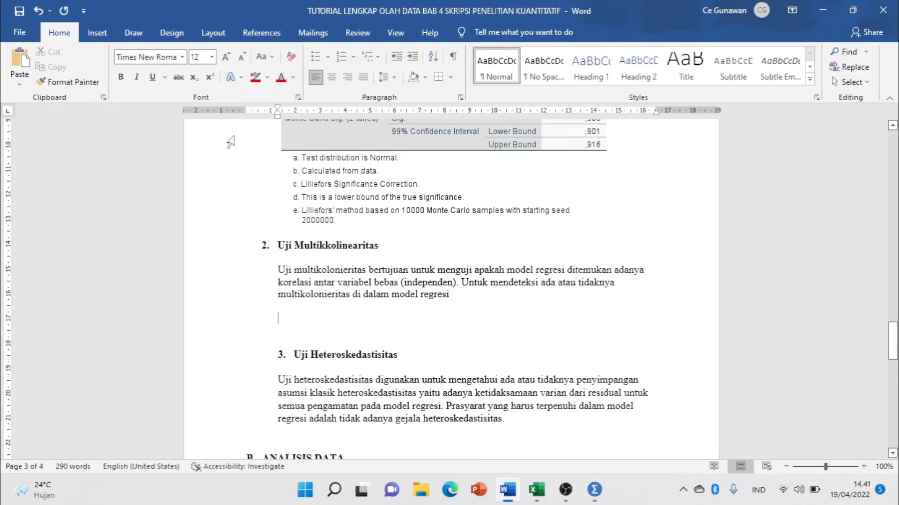
pyautogui.click(19, 84)
pyautogui.click(57, 115)
# Shrink the Coefficients picture to the text width and add a blank line before Uji Heteroskedastisitas.
pyautogui.scroll(-1, 511, 298)
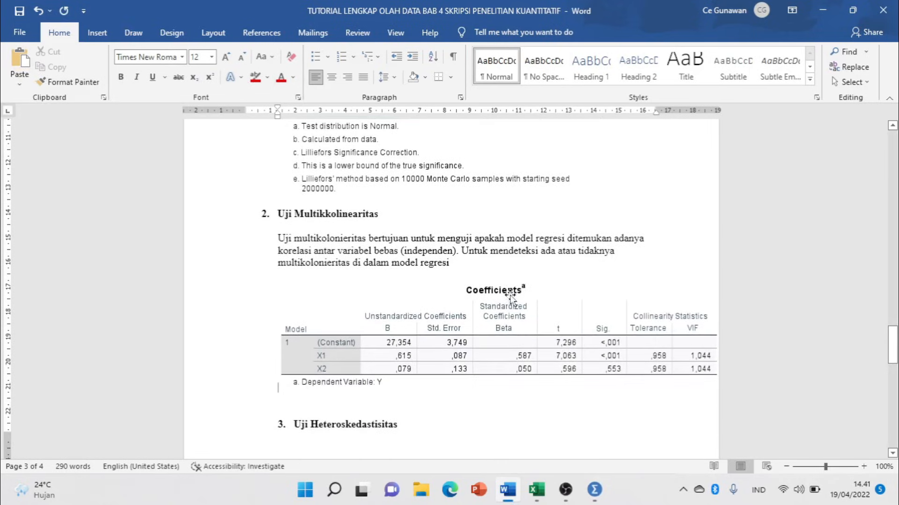
pyautogui.click(517, 322)
pyautogui.moveTo(278, 393); pyautogui.dragTo(401, 367)
pyautogui.scroll(-4, 406, 290)
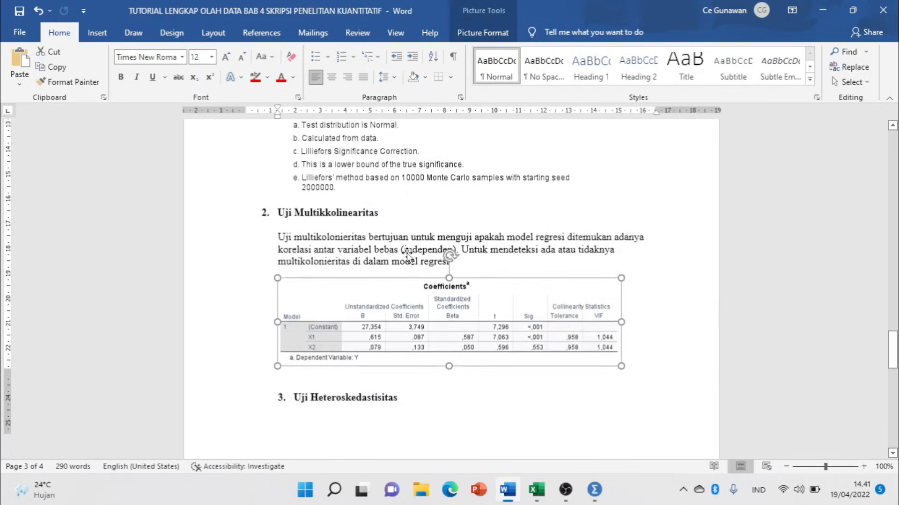
pyautogui.scroll(-6, 407, 255)
pyautogui.click(329, 133)
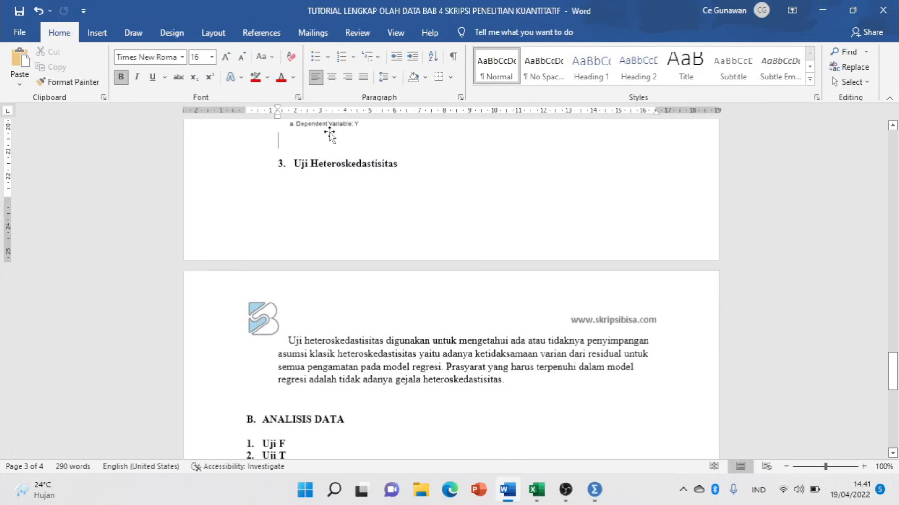
pyautogui.press('Return')
pyautogui.press('Return')
pyautogui.press('Return')
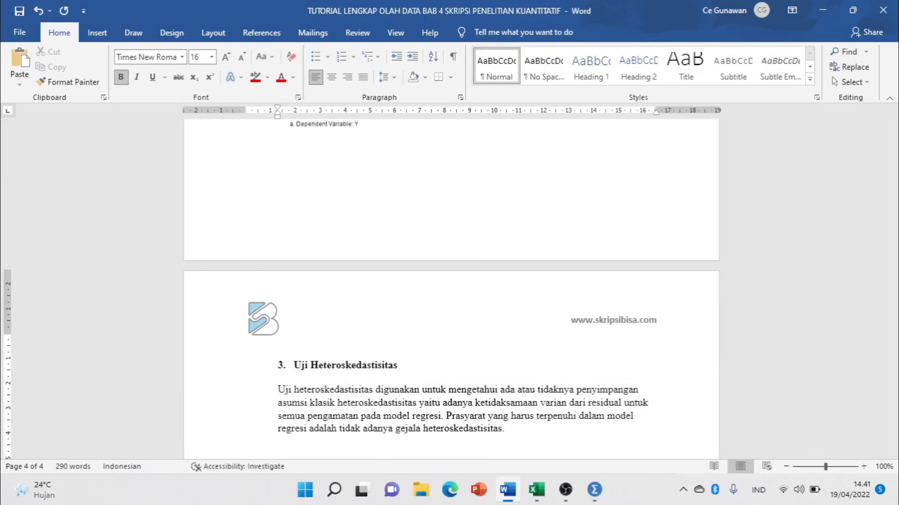
pyautogui.hotkey('alt', 'Tab')
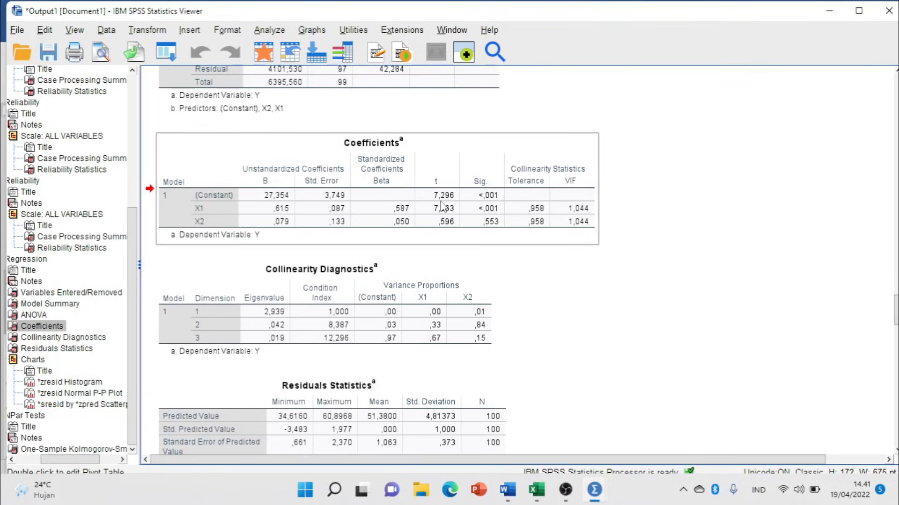
# Copy the residual Scatterplot from the SPSS output and return to Word.
pyautogui.scroll(-15, 440, 205)
pyautogui.scroll(-12, 440, 205)
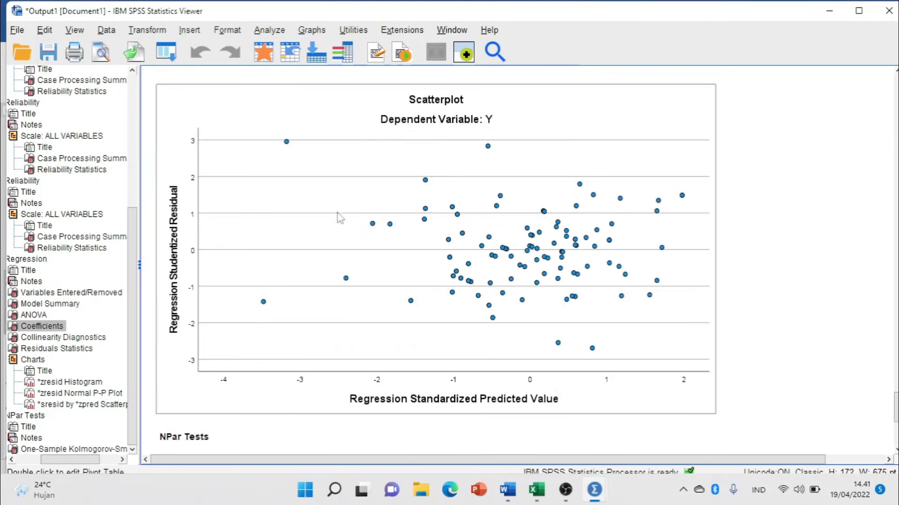
pyautogui.click(510, 219)
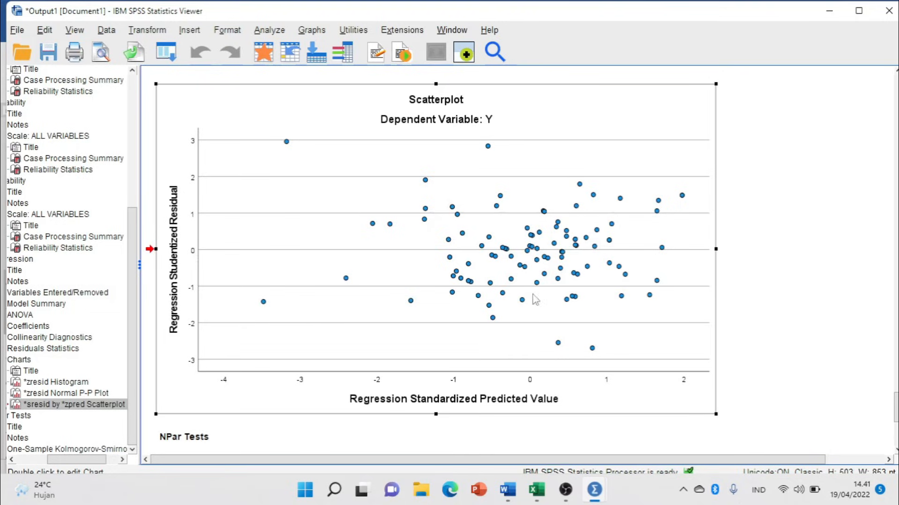
pyautogui.rightClick(499, 260)
pyautogui.click(553, 298)
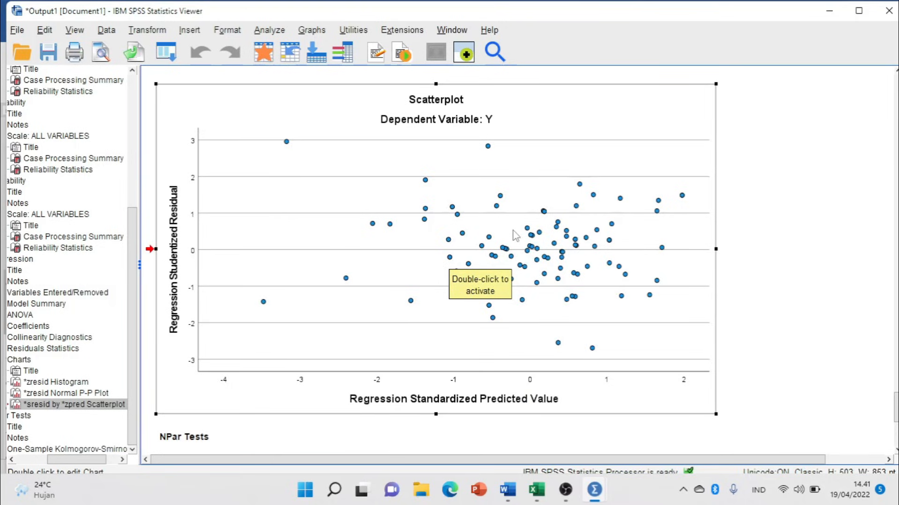
pyautogui.hotkey('alt', 'Tab')
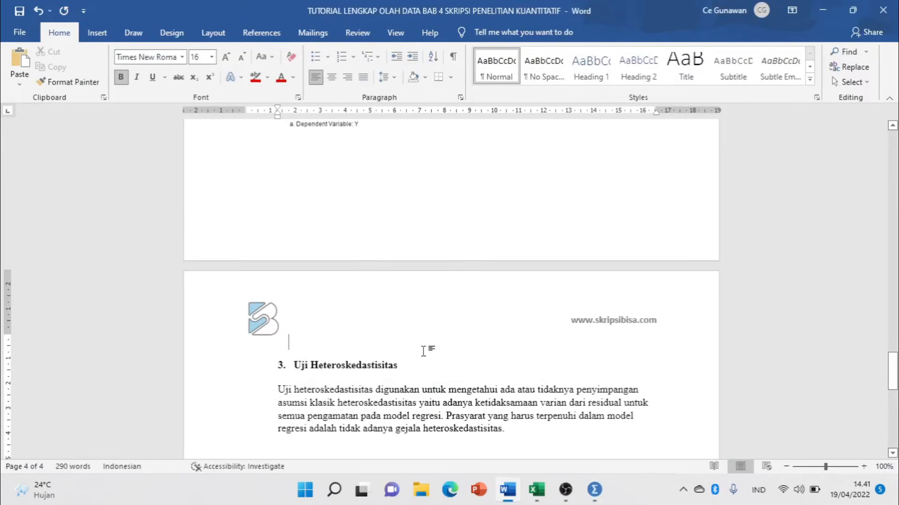
# Paste the residual scatterplot as a picture under Uji Heteroskedastisitas and resize it to the text width.
pyautogui.scroll(-3, 427, 345)
pyautogui.click(408, 288)
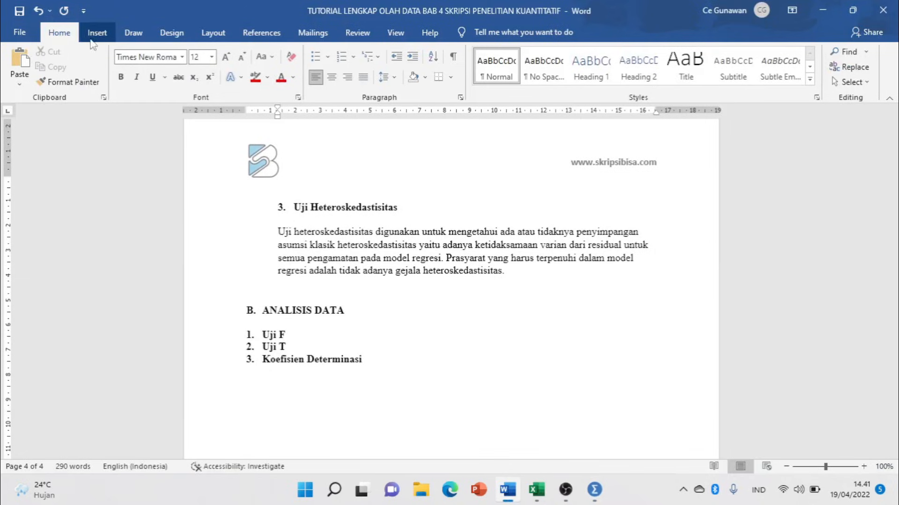
pyautogui.click(19, 83)
pyautogui.click(57, 115)
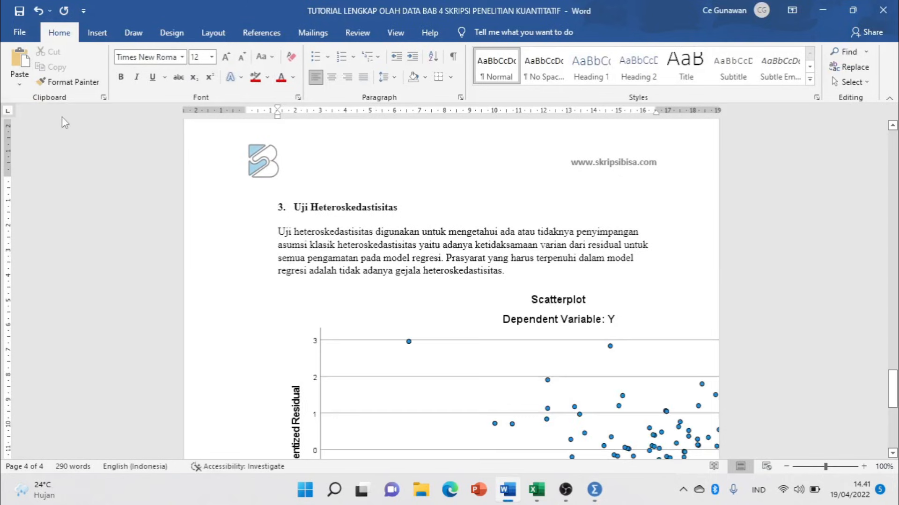
pyautogui.click(442, 293)
pyautogui.scroll(-5, 441, 293)
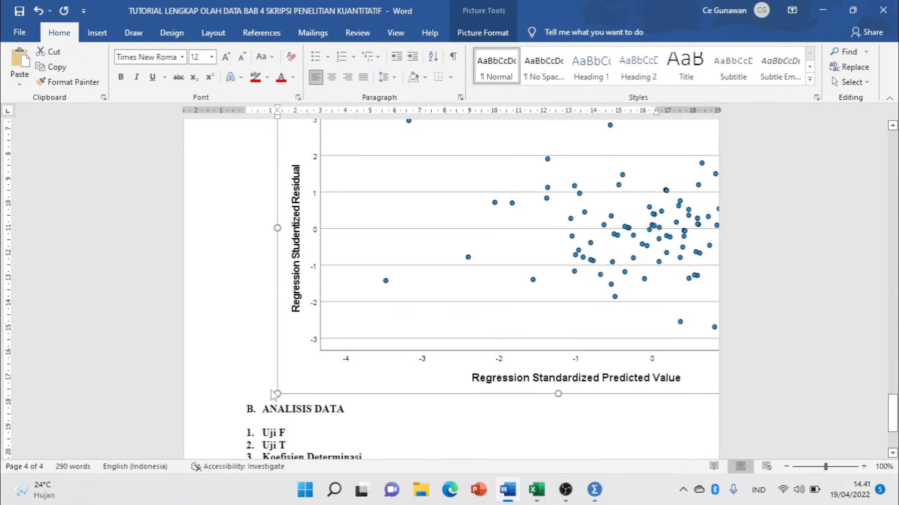
pyautogui.moveTo(277, 397); pyautogui.dragTo(496, 276)
pyautogui.scroll(1, 401, 318)
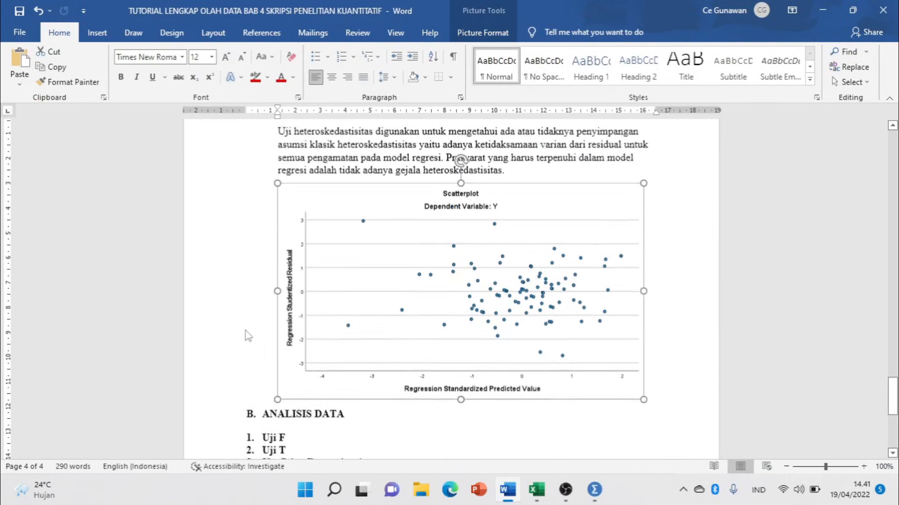
pyautogui.click(480, 353)
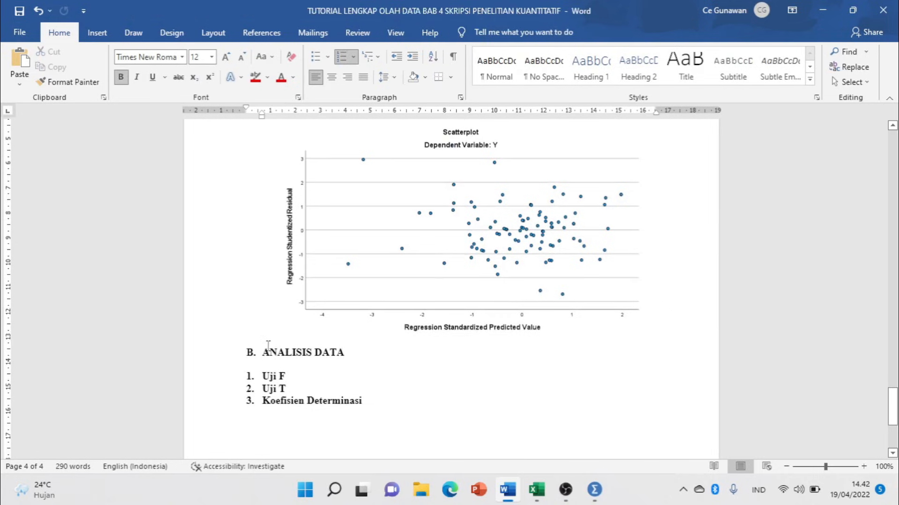
pyautogui.click(271, 341)
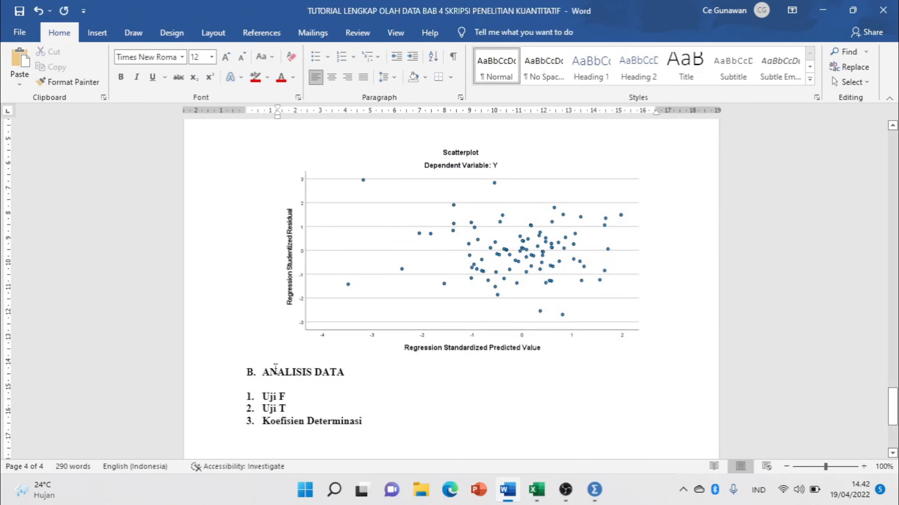
pyautogui.hotkey('alt', 'Tab')
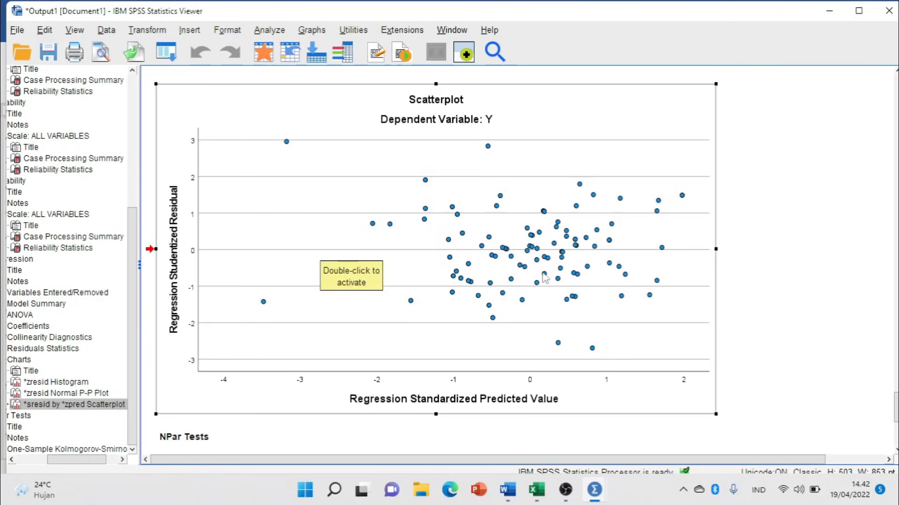
# Switch to the Untitled3 Data Editor holding RES_1 and start Transform > Compute Variable.
pyautogui.moveTo(597, 497)
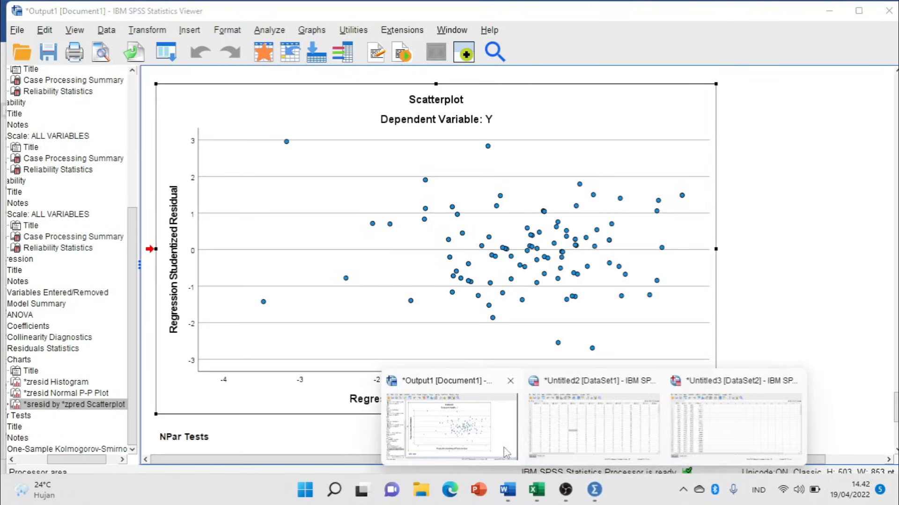
pyautogui.click(730, 439)
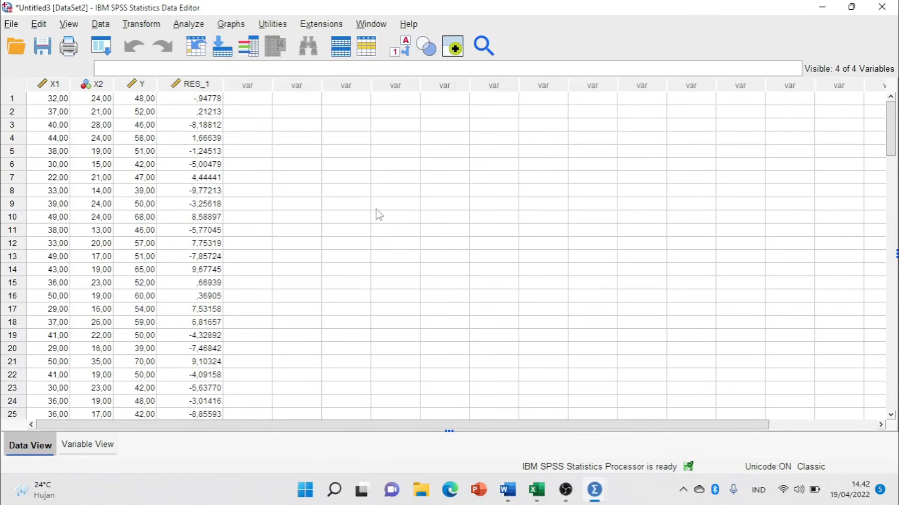
pyautogui.click(202, 85)
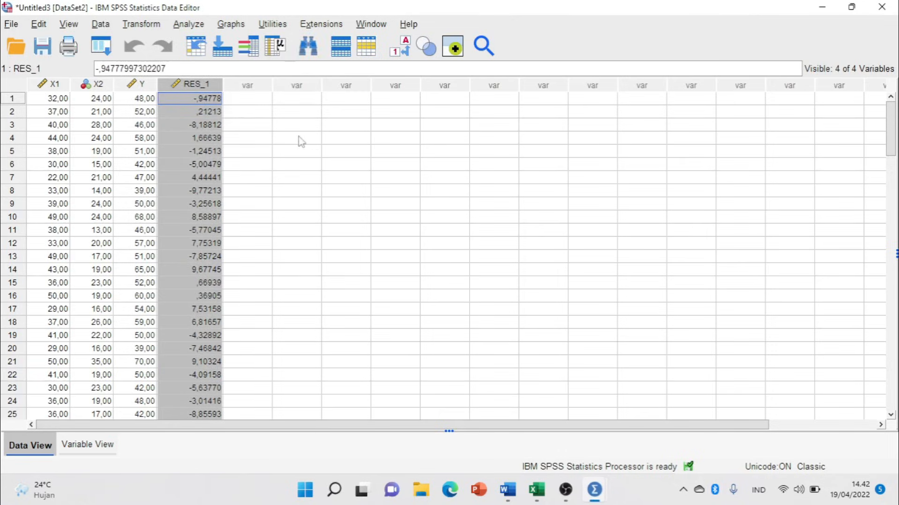
pyautogui.click(299, 113)
pyautogui.click(149, 25)
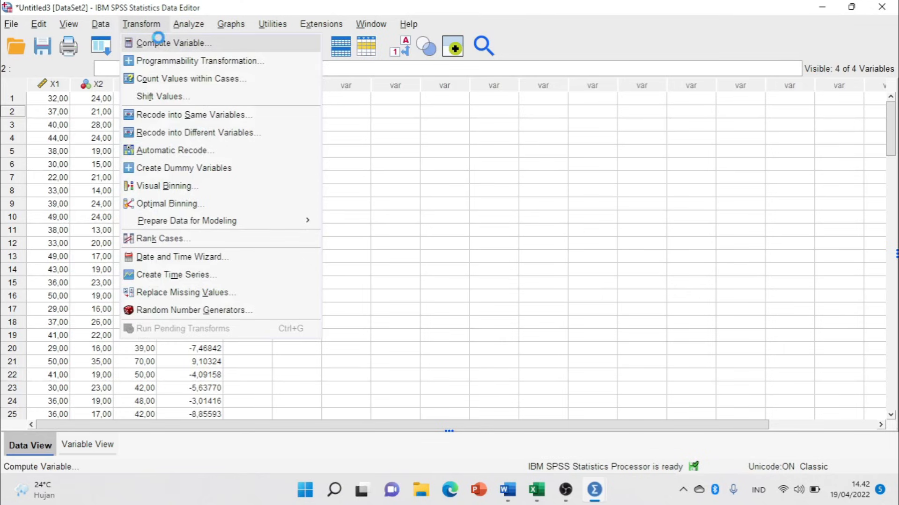
pyautogui.click(155, 43)
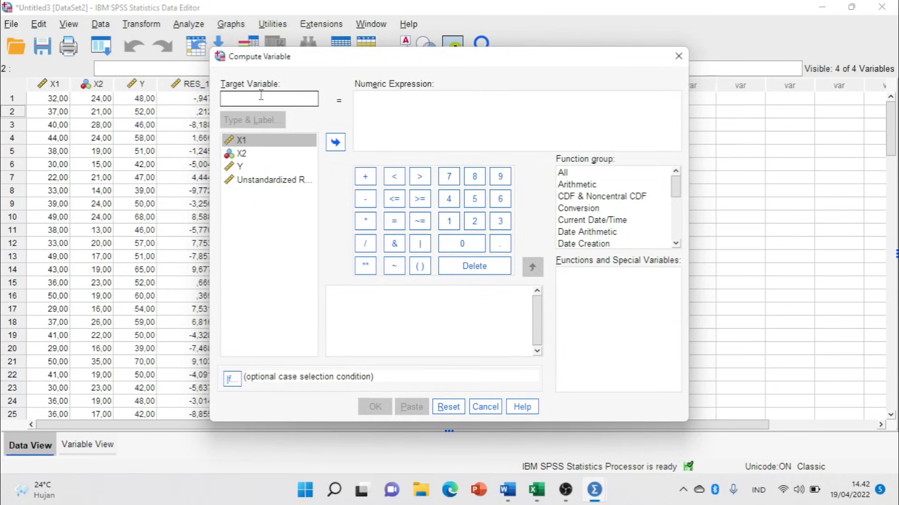
# Compute target variable ABS_RES with the expression ABS(RES_1).
pyautogui.click(563, 174)
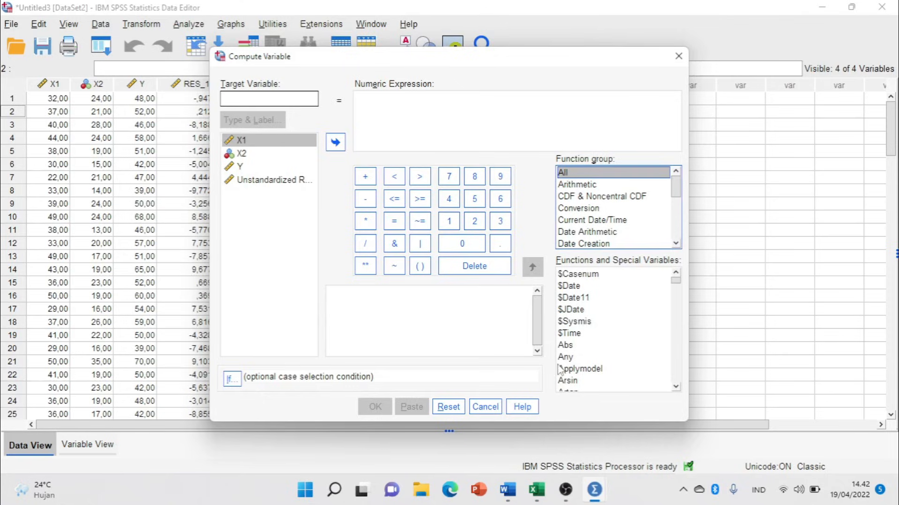
pyautogui.click(567, 347)
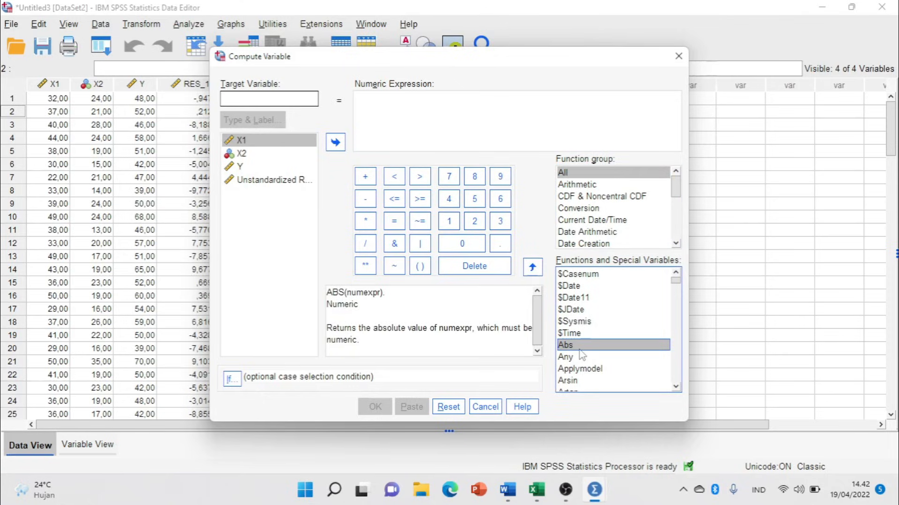
pyautogui.click(267, 99)
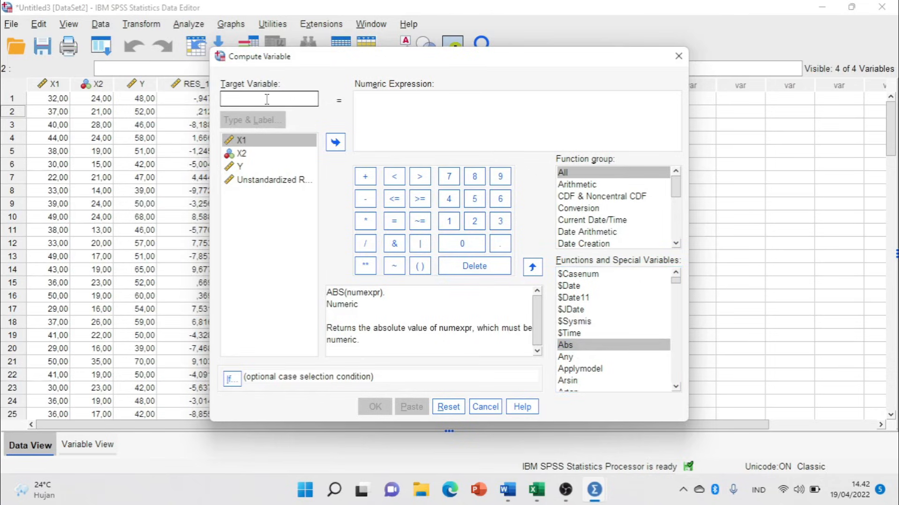
pyautogui.write('ABS_RES')
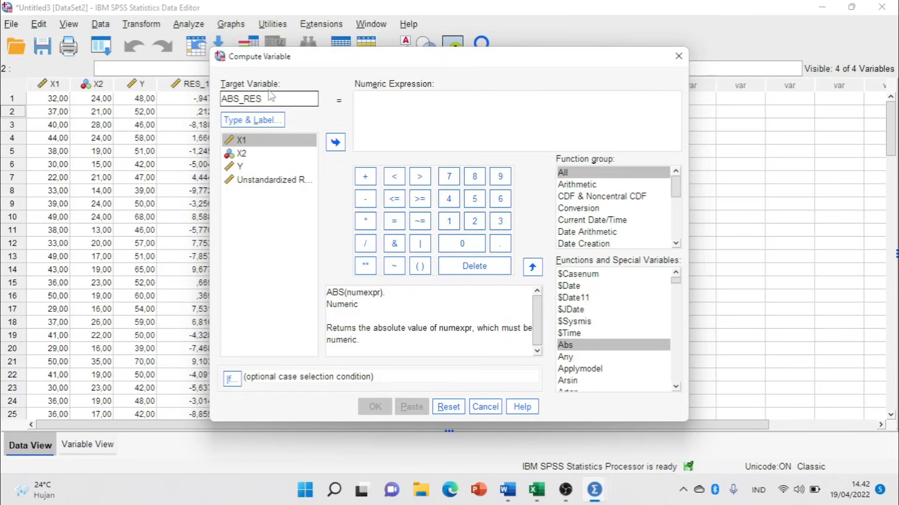
pyautogui.click(274, 118)
pyautogui.click(381, 111)
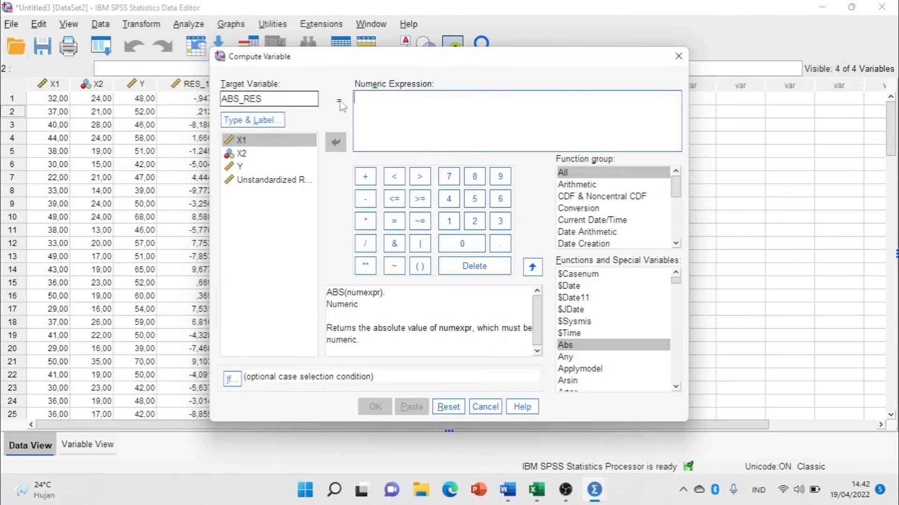
pyautogui.doubleClick(566, 345)
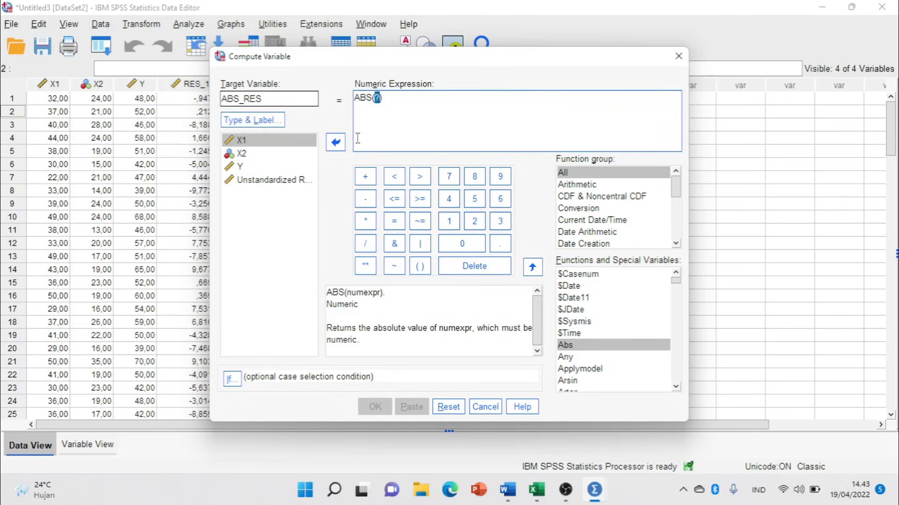
pyautogui.doubleClick(270, 183)
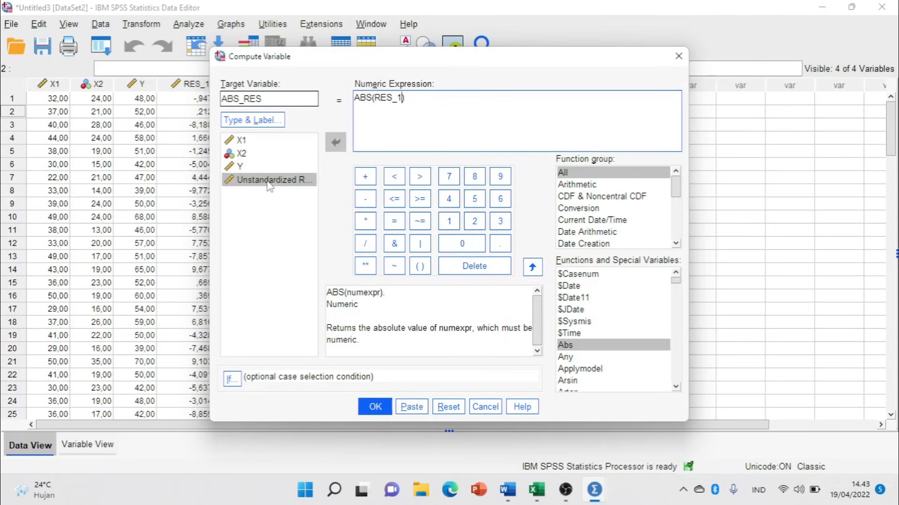
pyautogui.click(374, 406)
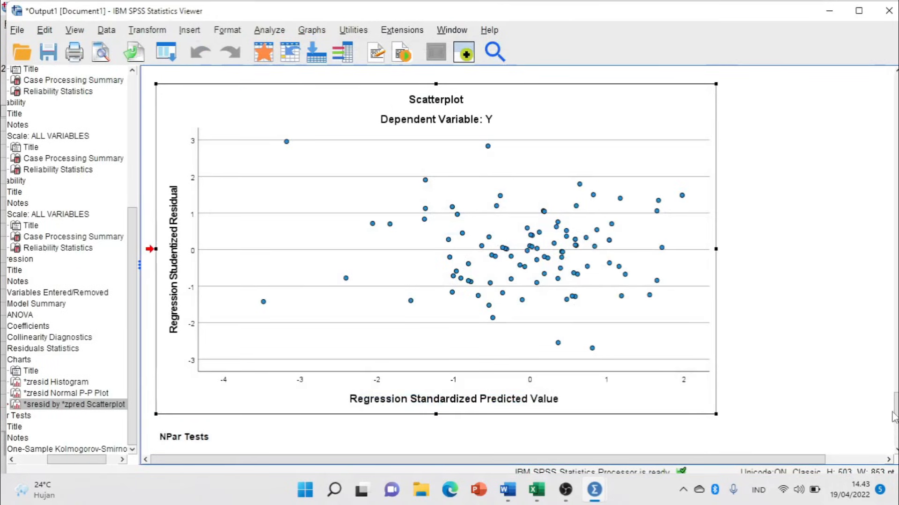
pyautogui.scroll(-5, 882, 385)
pyautogui.click(472, 342)
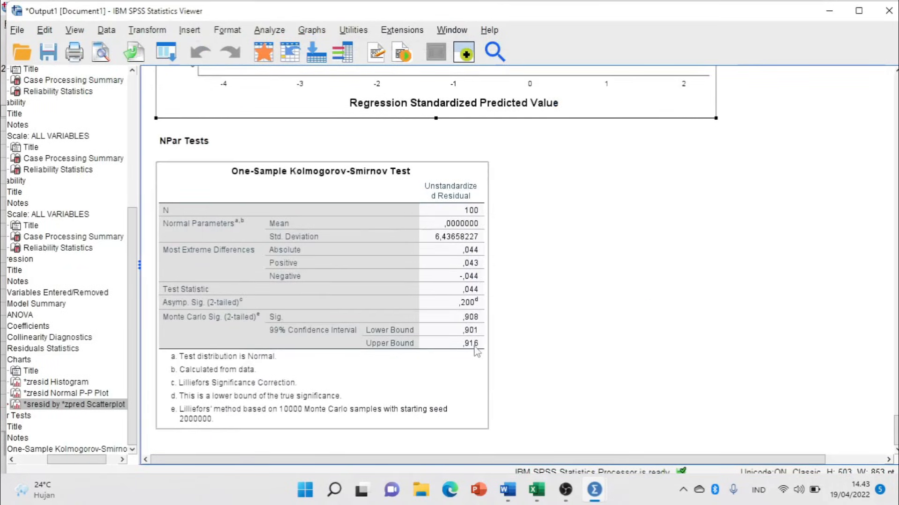
pyautogui.hotkey('alt', 'Tab')
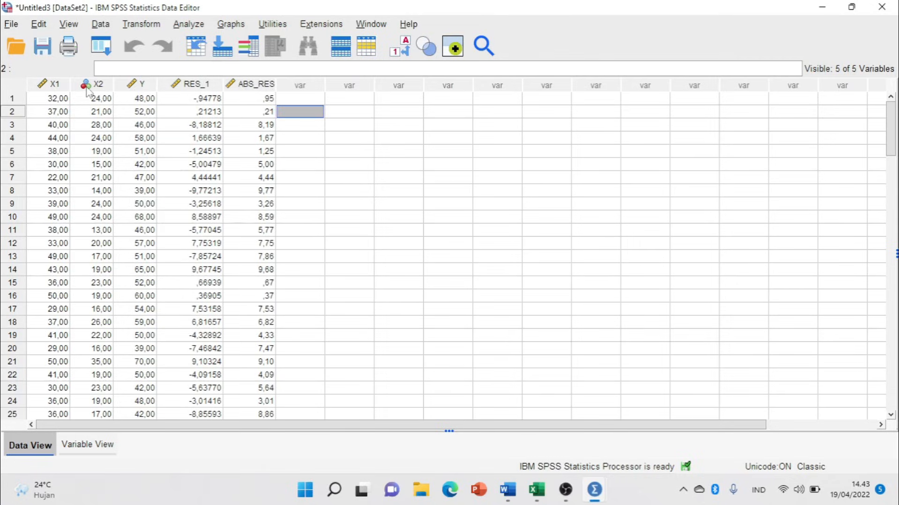
# Run a linear regression with ABS_RES as dependent and X1, X2 as independents.
pyautogui.click(268, 85)
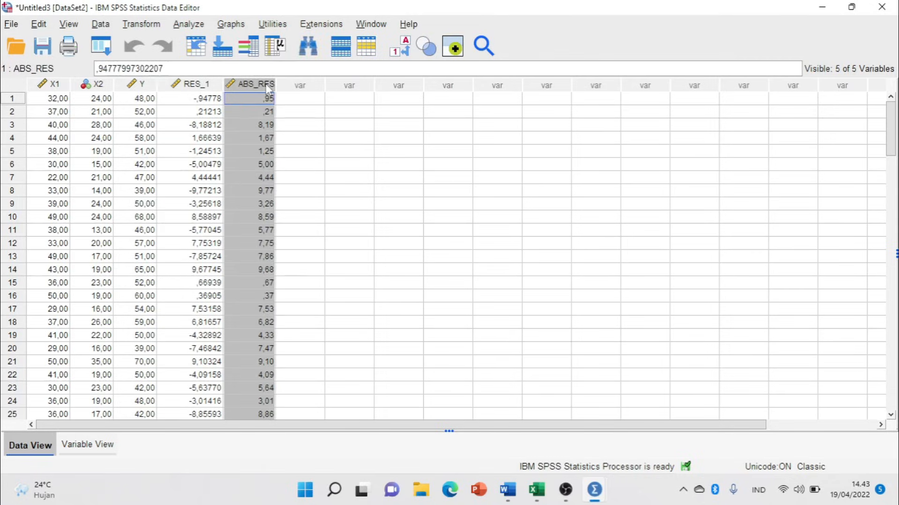
pyautogui.click(355, 114)
pyautogui.click(190, 26)
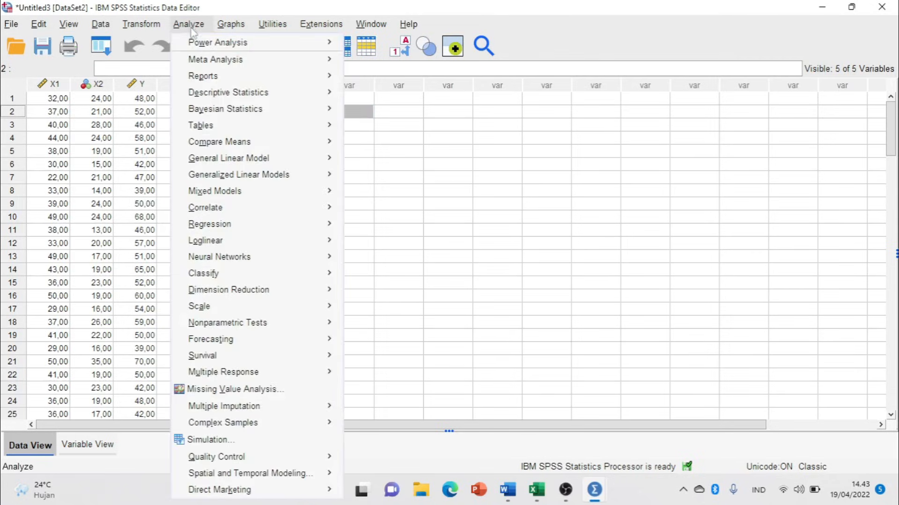
pyautogui.moveTo(247, 225)
pyautogui.click(388, 246)
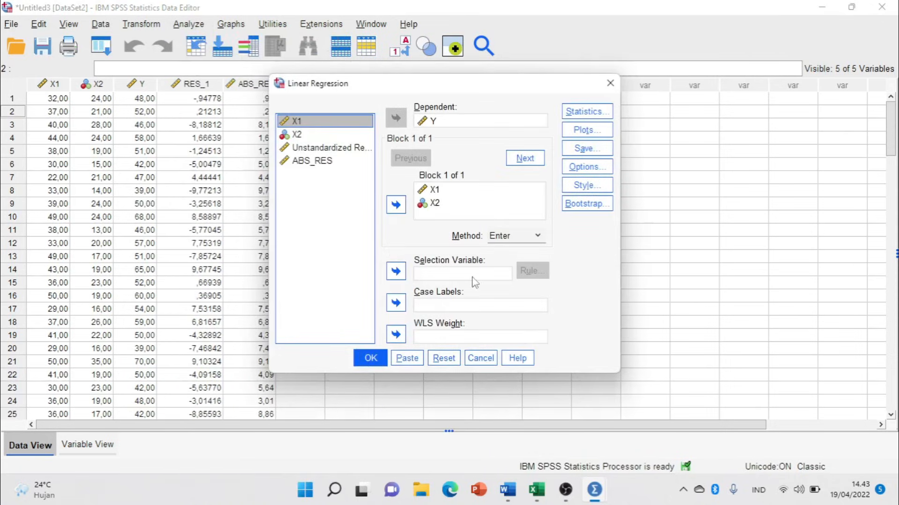
pyautogui.click(442, 359)
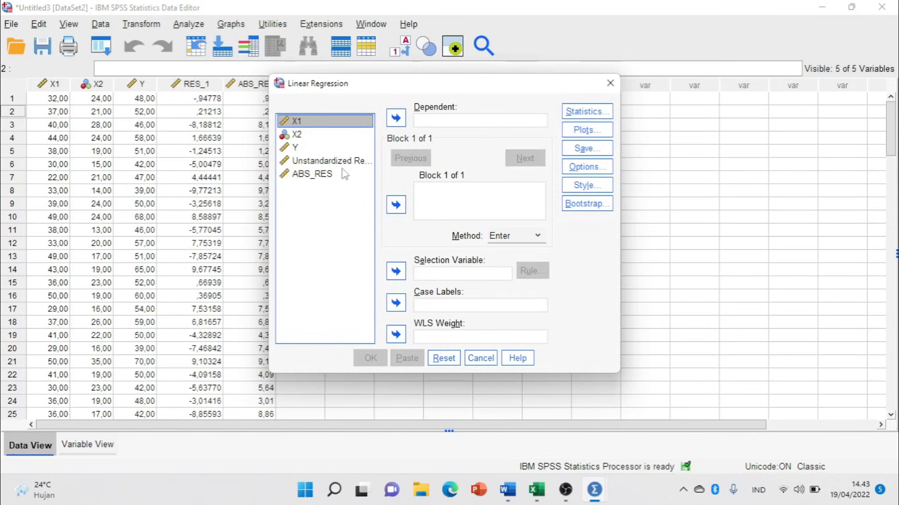
pyautogui.click(323, 177)
pyautogui.click(396, 118)
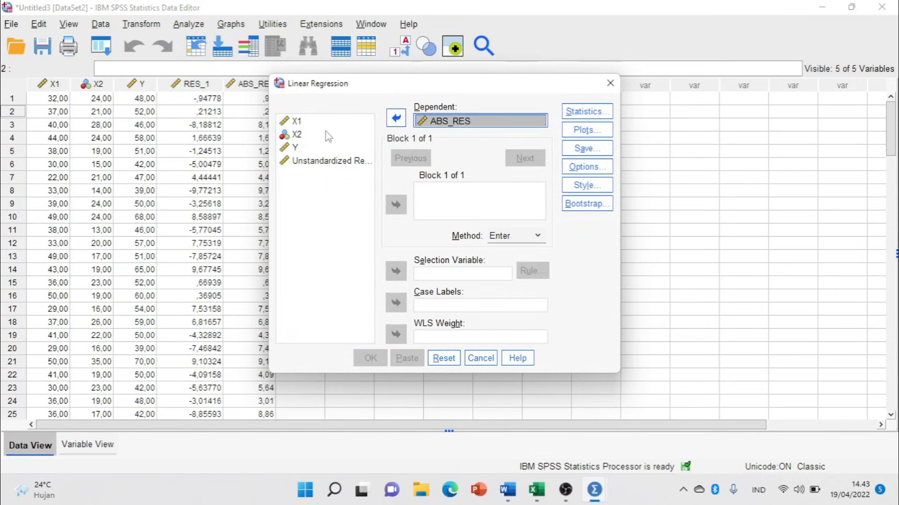
pyautogui.click(295, 122)
pyautogui.keyDown('shift'); pyautogui.click(297, 135); pyautogui.keyUp('shift')
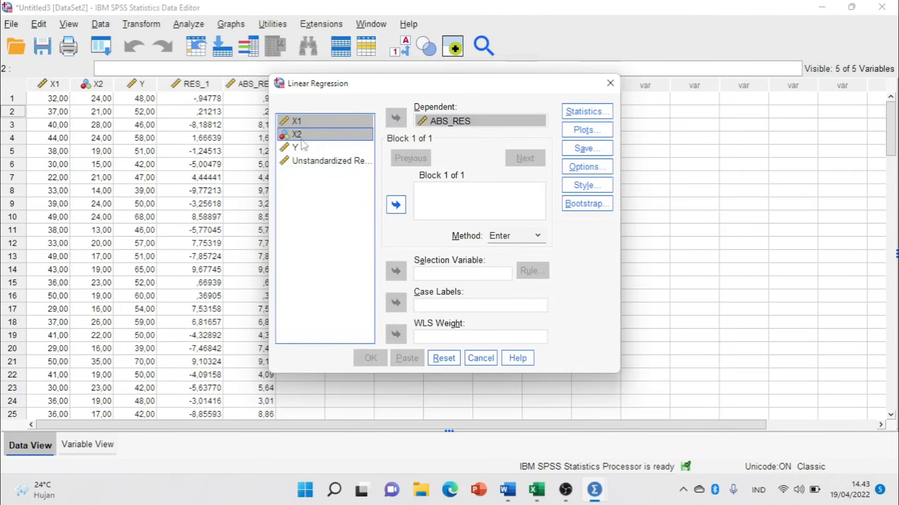
pyautogui.click(396, 206)
pyautogui.click(369, 358)
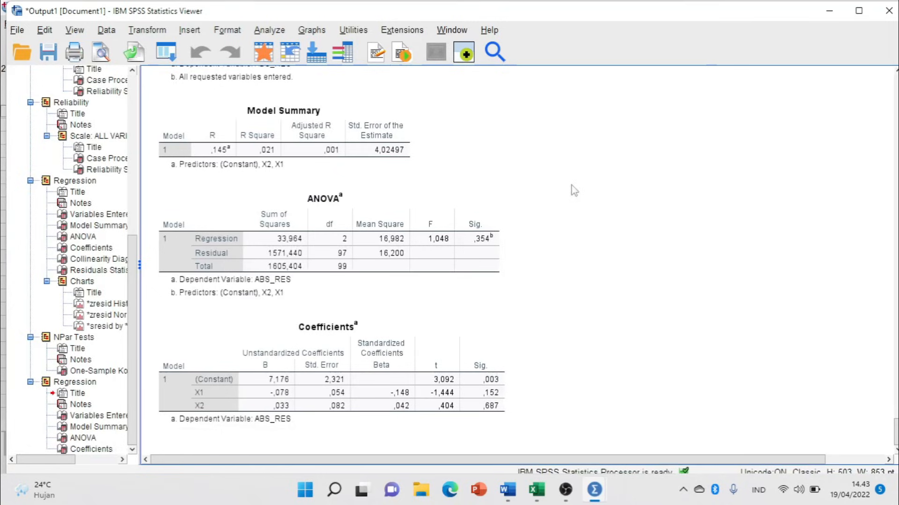
# Select the ABS_RES Coefficients table, then switch to the Word thesis chapter.
pyautogui.click(363, 393)
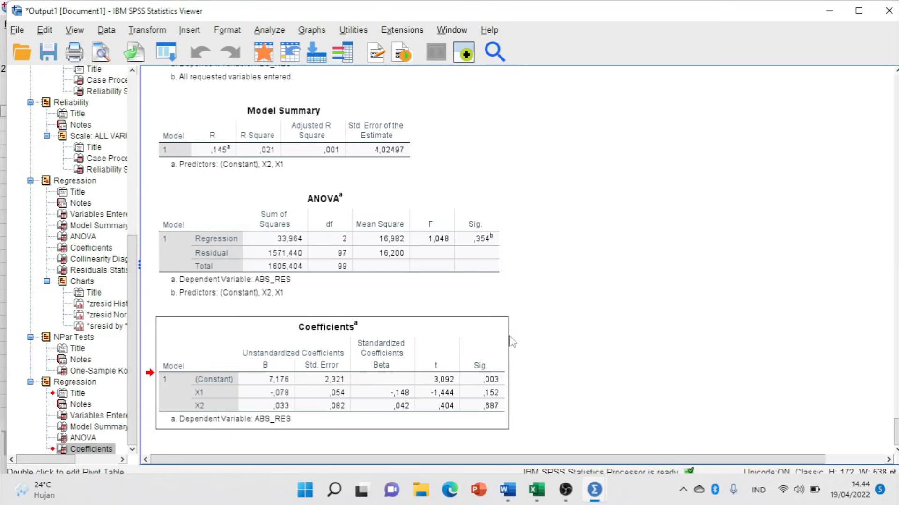
pyautogui.hotkey('alt', 'Tab')
pyautogui.hotkey('alt', 'Tab')
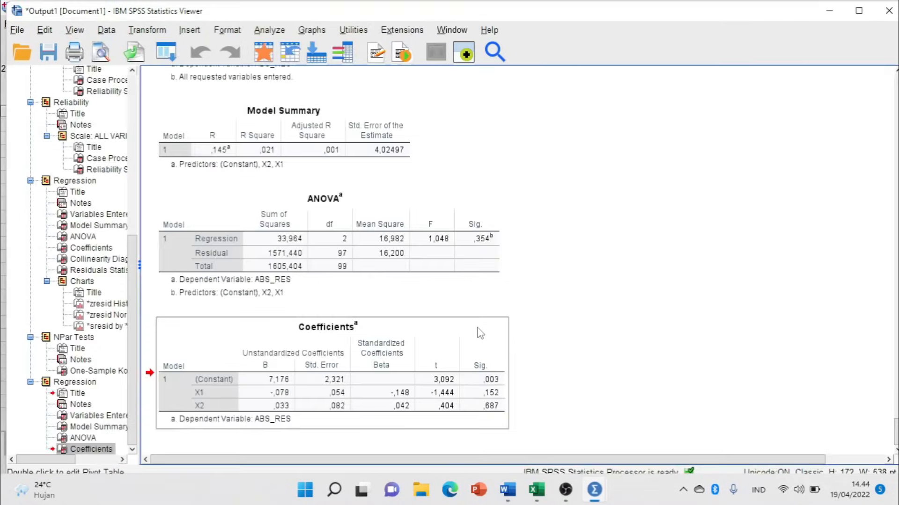
pyautogui.hotkey('alt', 'Tab')
pyautogui.hotkey('alt', 'Tab')
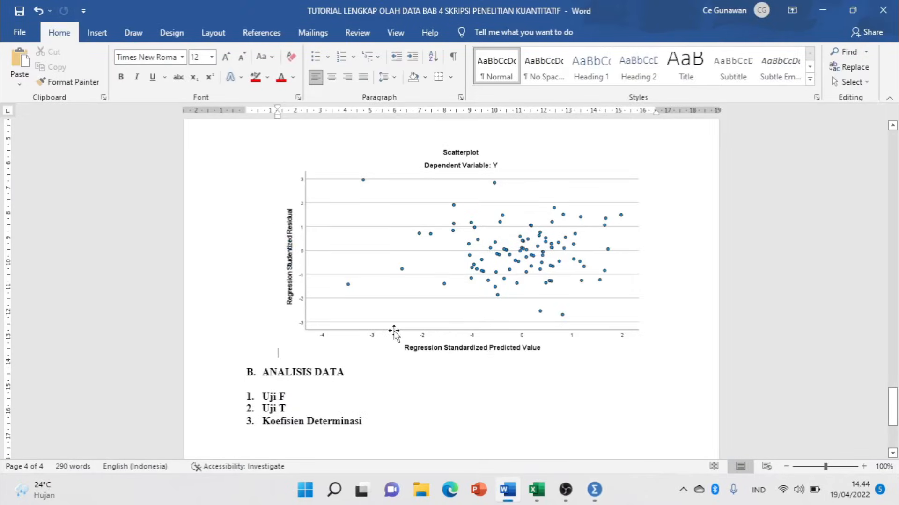
# Place the cursor at the end of the Uji F line, then return to the SPSS output.
pyautogui.scroll(-2, 439, 295)
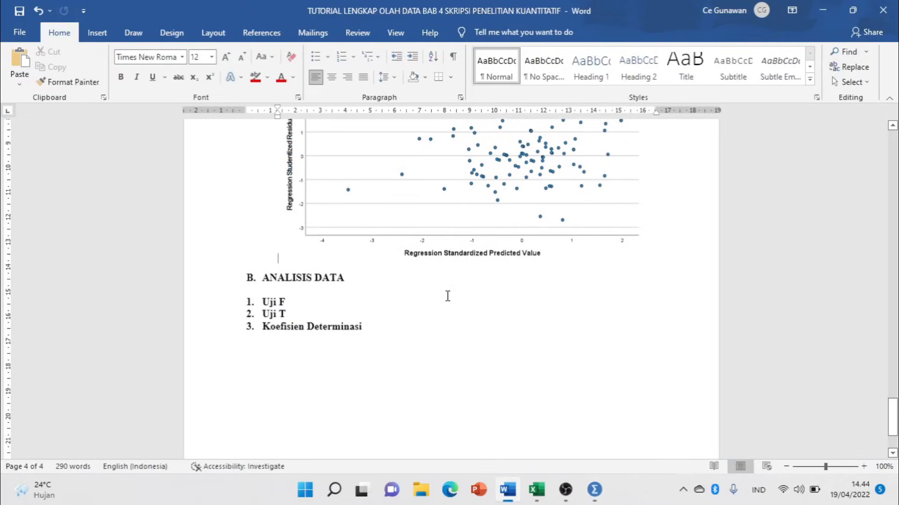
pyautogui.click(282, 302)
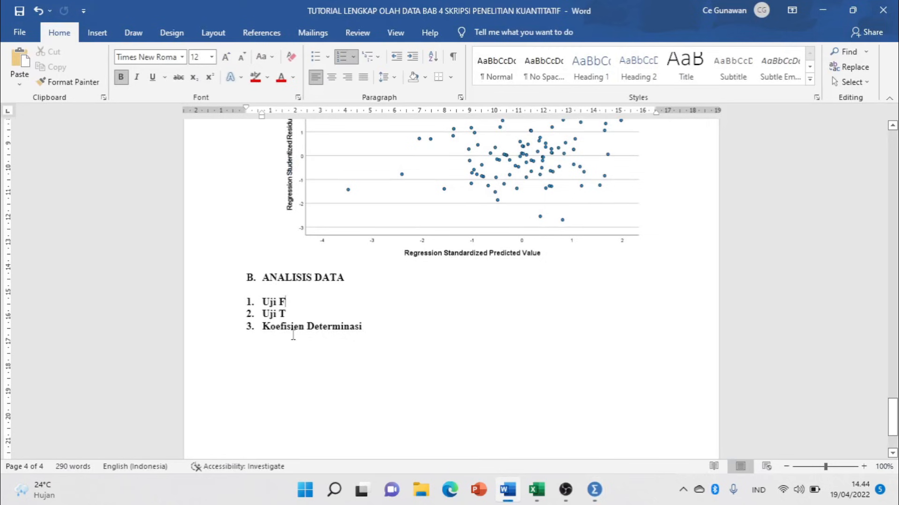
pyautogui.hotkey('alt', 'Tab')
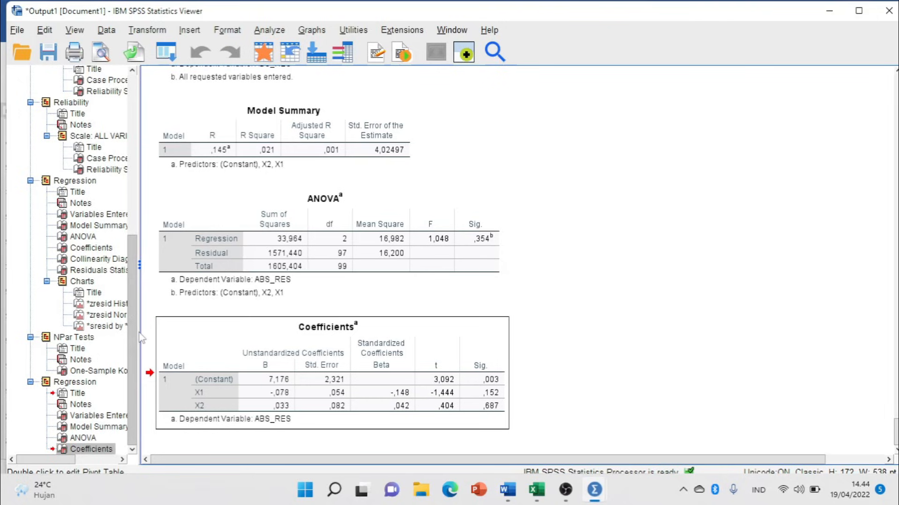
# Scroll back up to the original Y regression's ANOVA table (F 27,127) and select it.
pyautogui.click(305, 265)
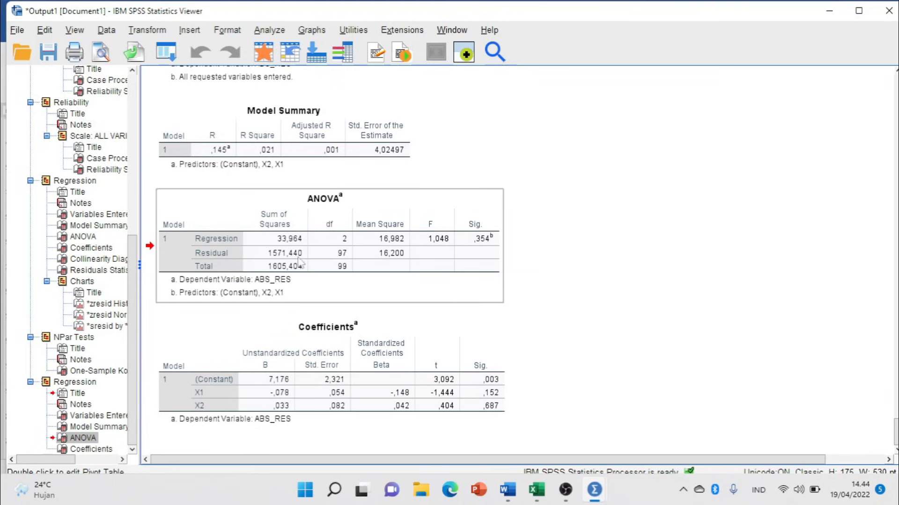
pyautogui.scroll(5, 364, 281)
pyautogui.scroll(20, 364, 281)
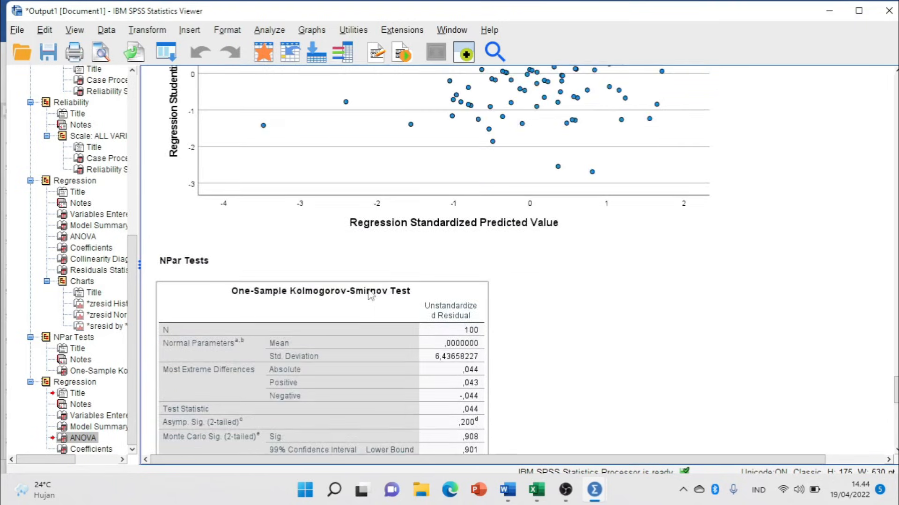
pyautogui.scroll(5, 364, 292)
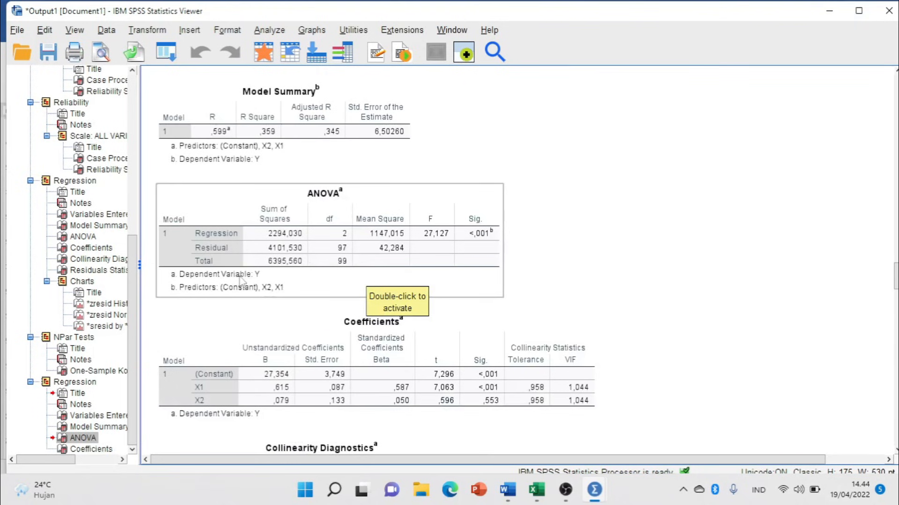
pyautogui.click(257, 280)
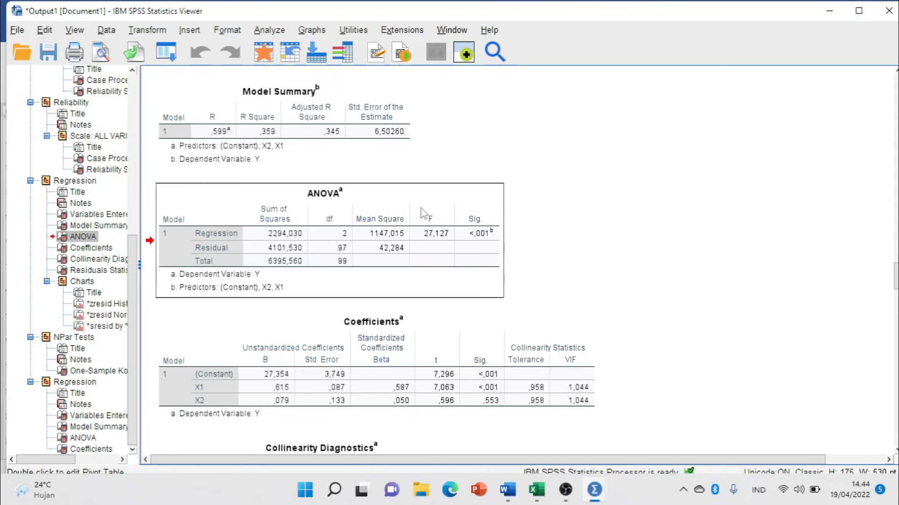
# Copy the ANOVA table and open an unnumbered blank line under Uji F in Word.
pyautogui.rightClick(399, 207)
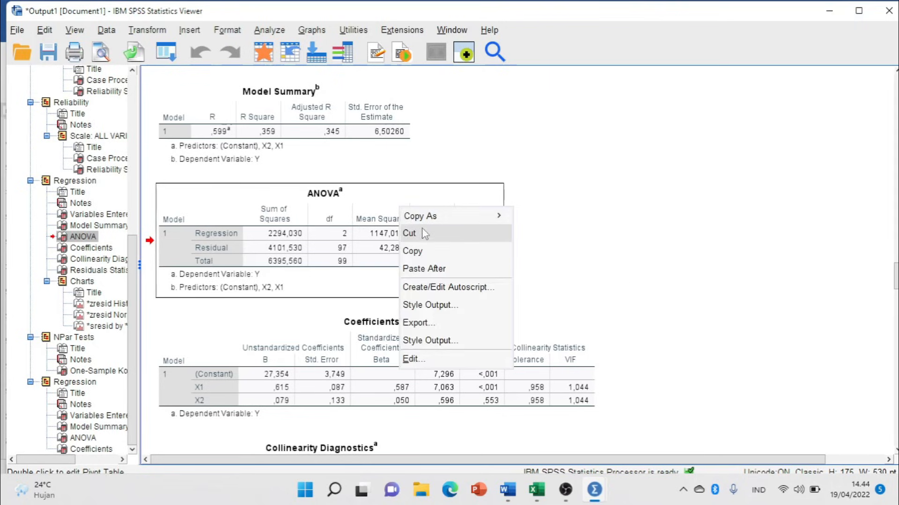
pyautogui.click(424, 251)
pyautogui.hotkey('alt', 'Tab')
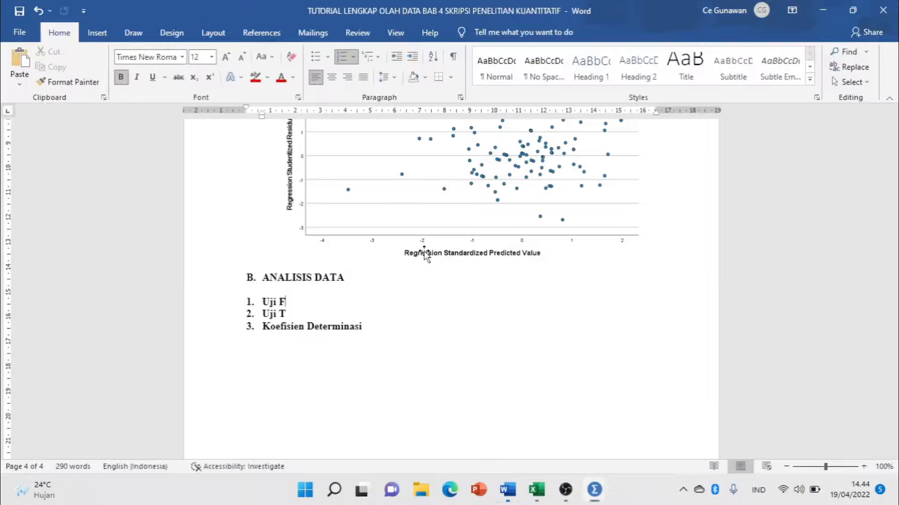
pyautogui.click(344, 298)
pyautogui.press('Return')
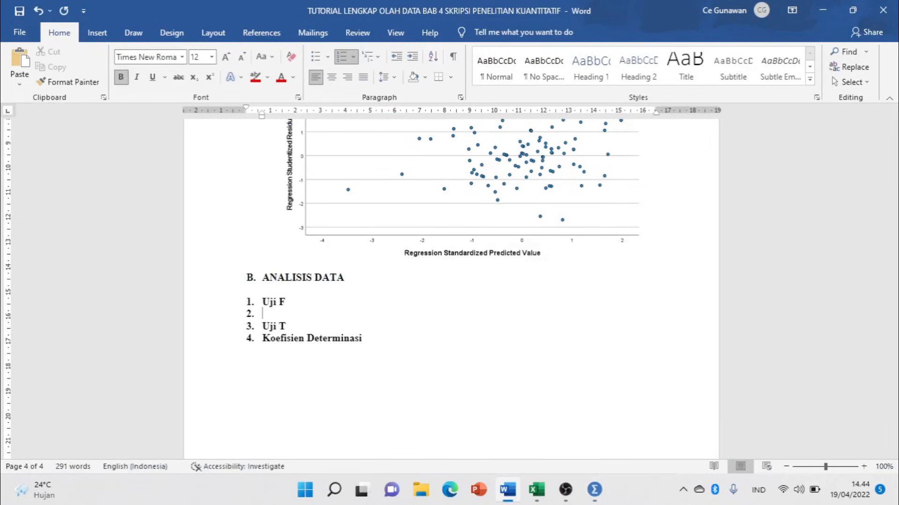
pyautogui.press('BackSpace')
# Try a plain paste of the ANOVA table under Uji F, then undo it.
pyautogui.hotkey('ctrl', 'v')
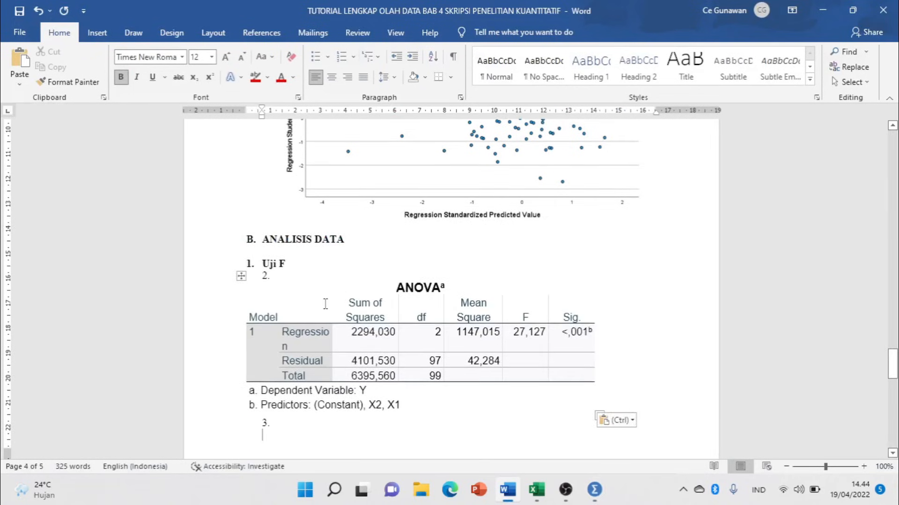
pyautogui.hotkey('ctrl', 'z')
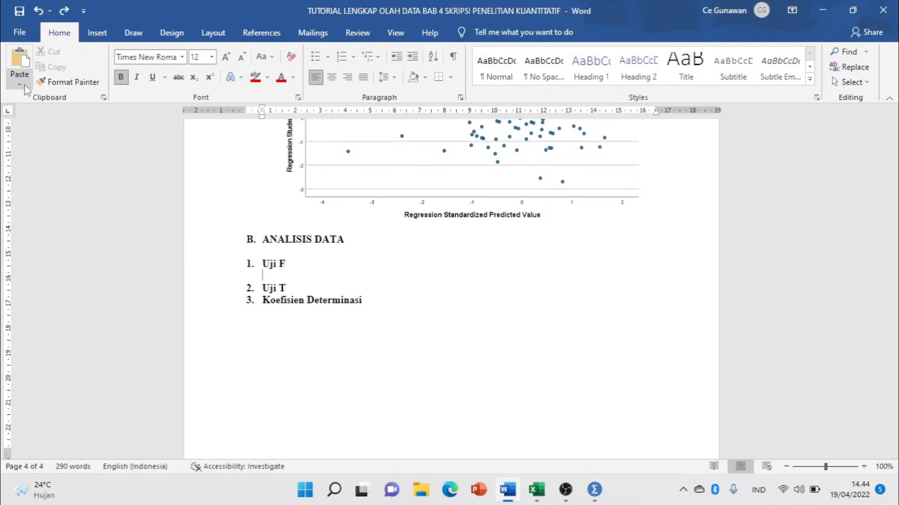
pyautogui.click(20, 80)
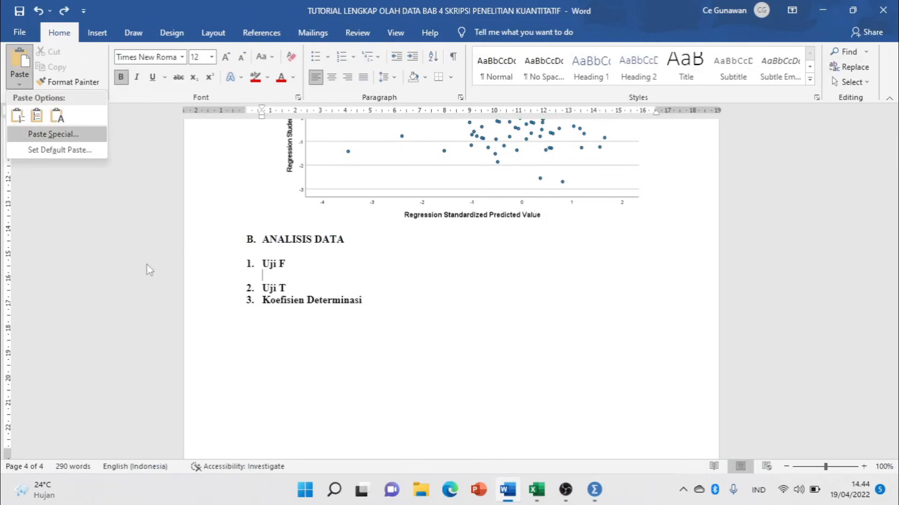
pyautogui.click(461, 308)
# Copy the SPSS ANOVA table as an image and return to Word.
pyautogui.hotkey('alt', 'Tab')
pyautogui.rightClick(383, 234)
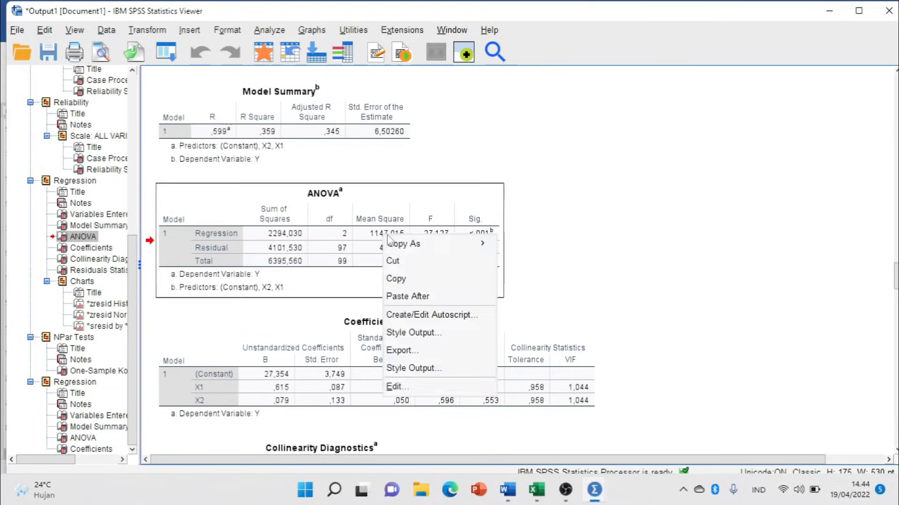
pyautogui.moveTo(431, 245)
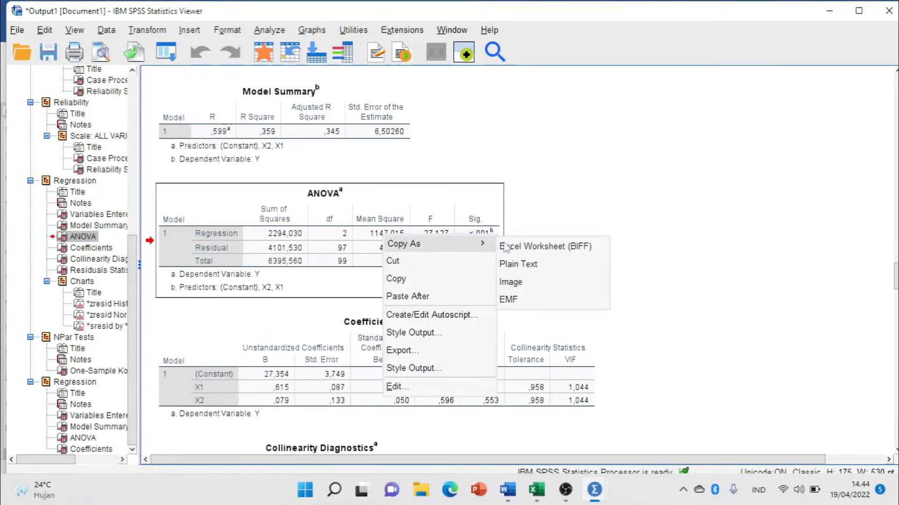
pyautogui.click(537, 279)
pyautogui.hotkey('alt', 'Tab')
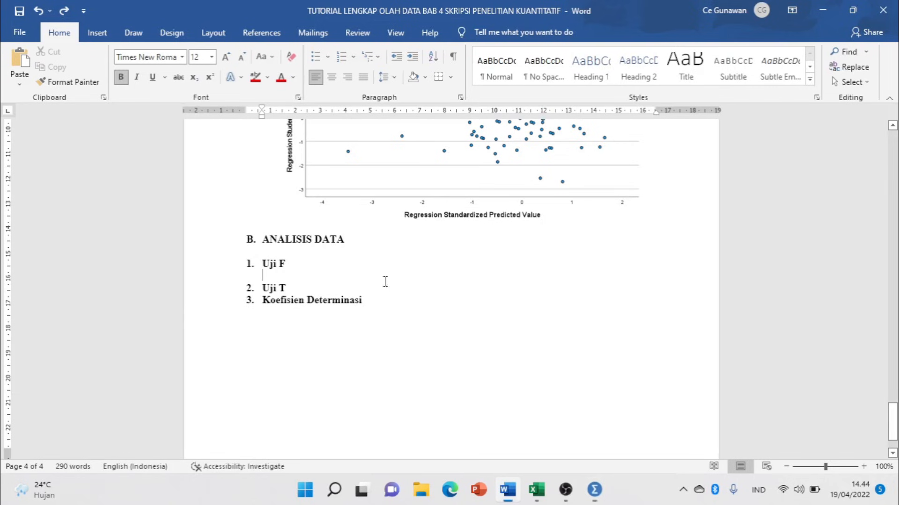
# Paste Special the ANOVA table under Uji F as a Picture (JPEG).
pyautogui.click(19, 85)
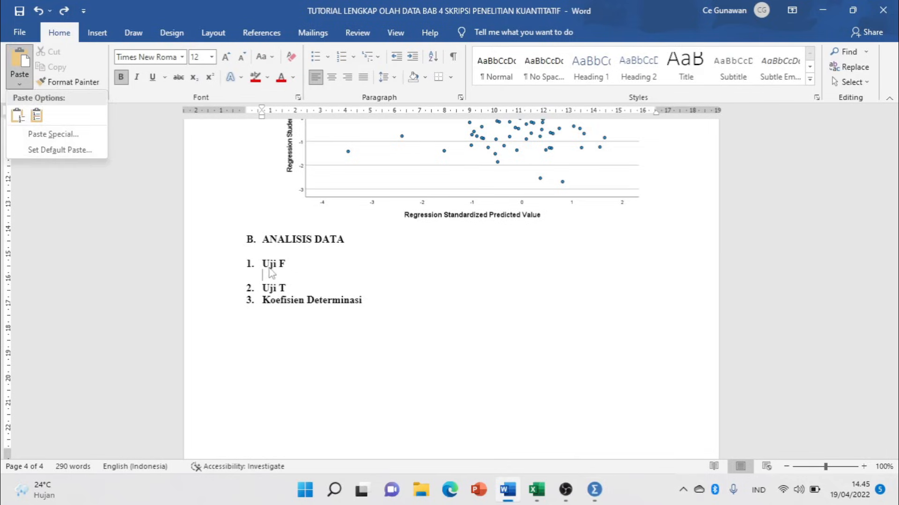
pyautogui.click(364, 333)
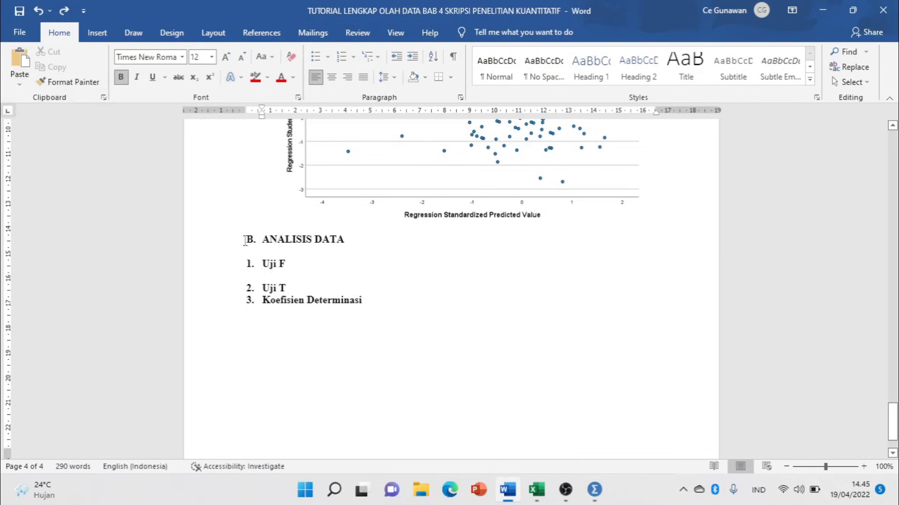
pyautogui.click(20, 85)
pyautogui.click(71, 134)
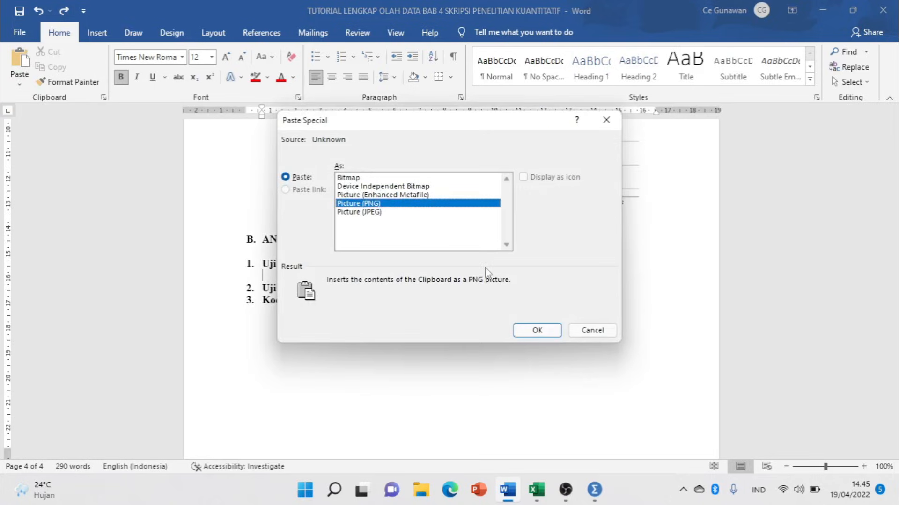
pyautogui.click(361, 213)
pyautogui.click(537, 330)
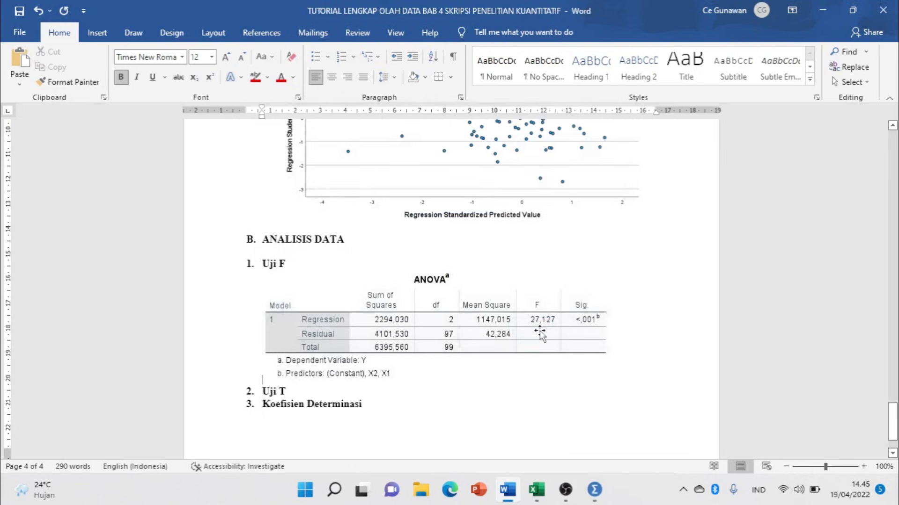
pyautogui.click(475, 342)
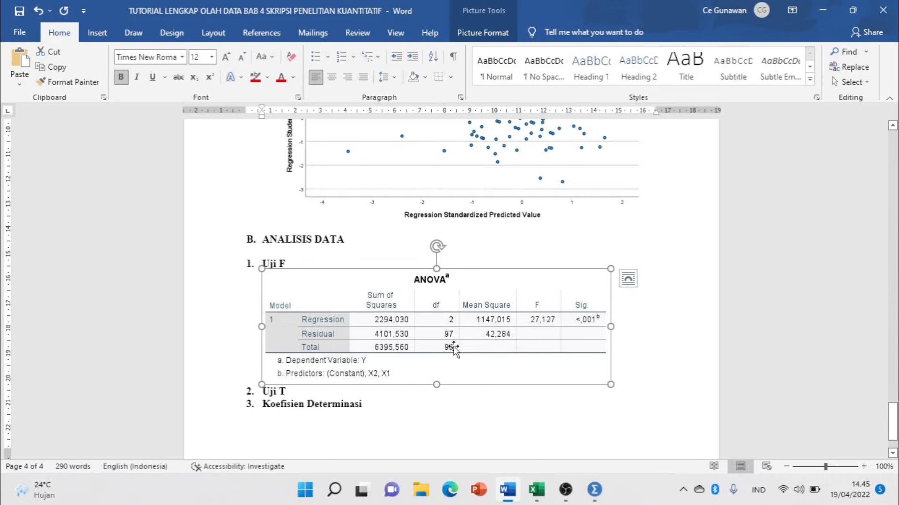
# Add an empty line after the ANOVA picture and go back to SPSS.
pyautogui.click(615, 380)
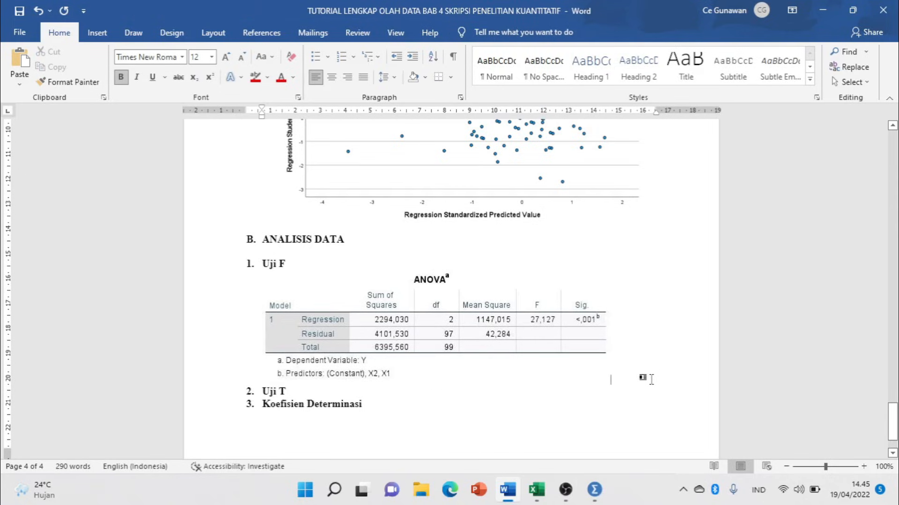
pyautogui.press('Return')
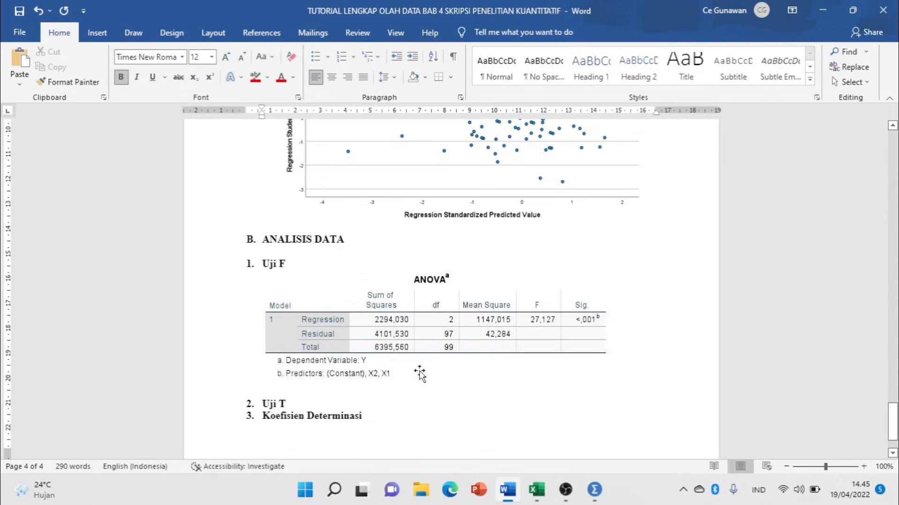
pyautogui.hotkey('alt', 'Tab')
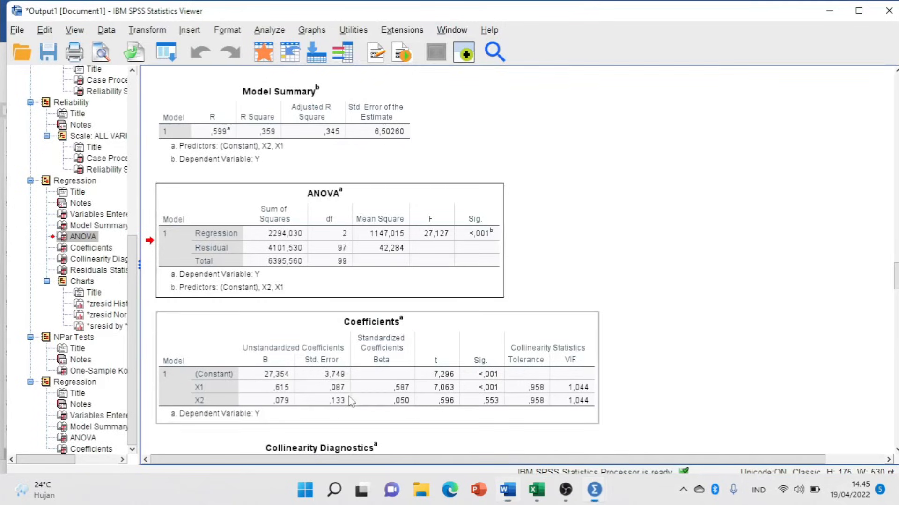
# Copy the Coefficients table into Word under Uji T, then undo the plain paste.
pyautogui.scroll(-1, 541, 297)
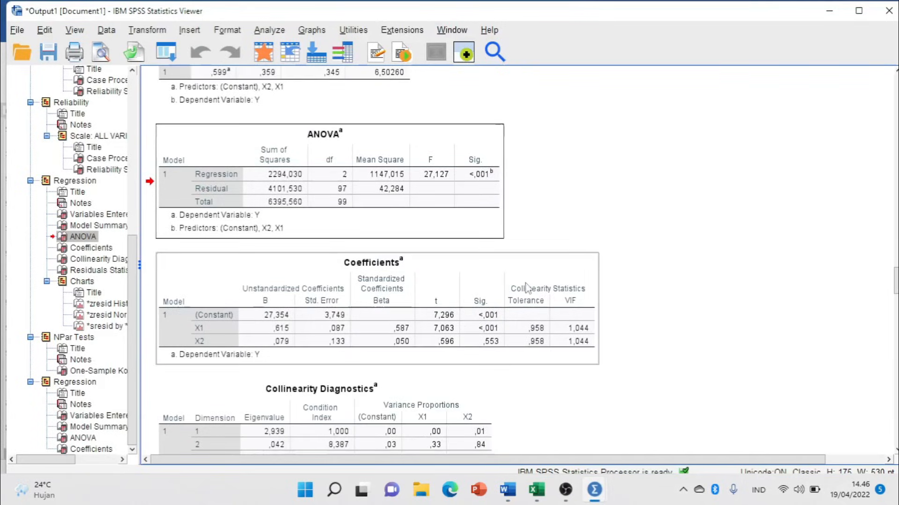
pyautogui.click(461, 309)
pyautogui.rightClick(408, 306)
pyautogui.click(433, 345)
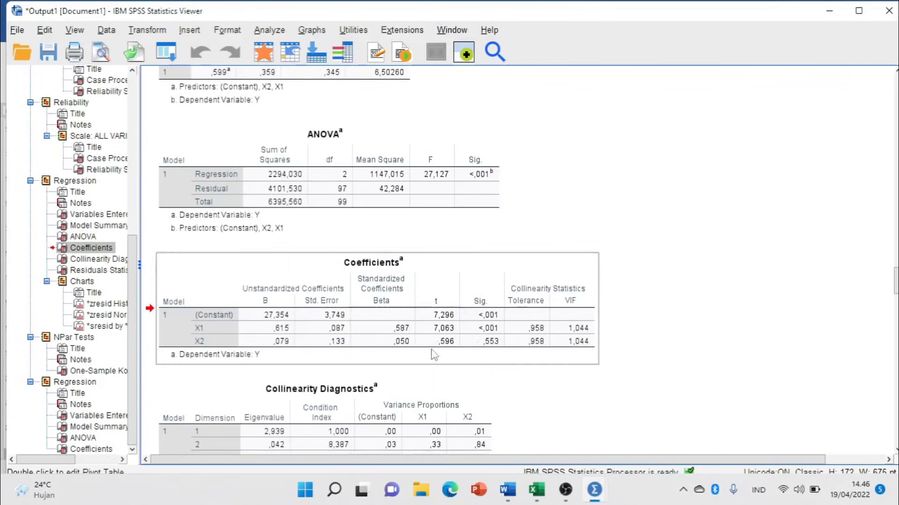
pyautogui.hotkey('alt', 'Tab')
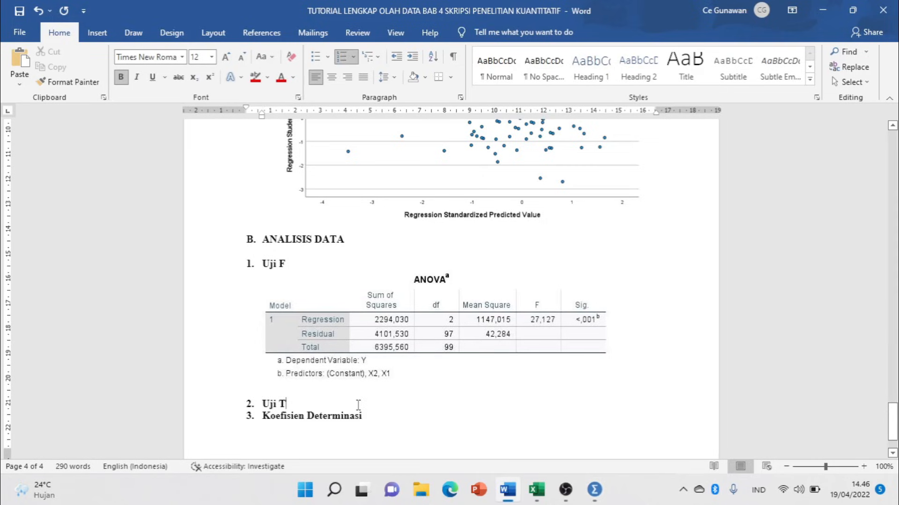
pyautogui.press('Return')
pyautogui.hotkey('ctrl', 'v')
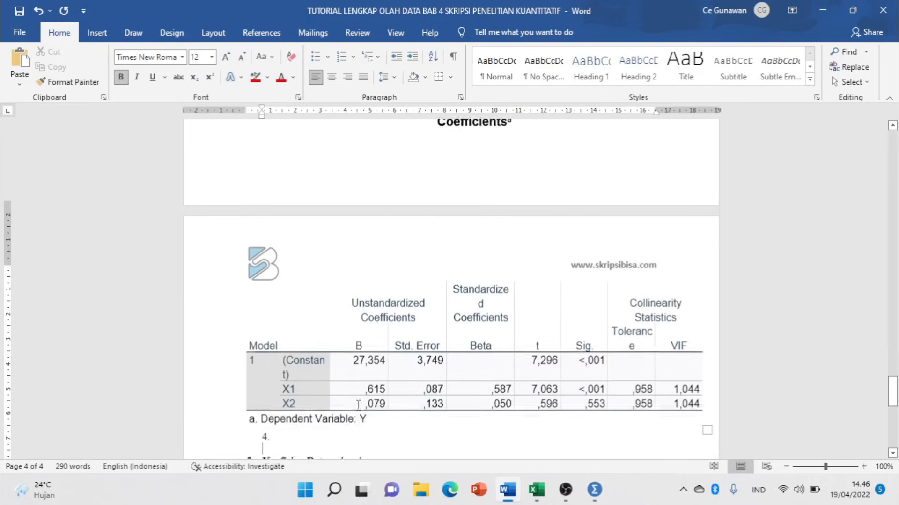
pyautogui.hotkey('ctrl', 'z')
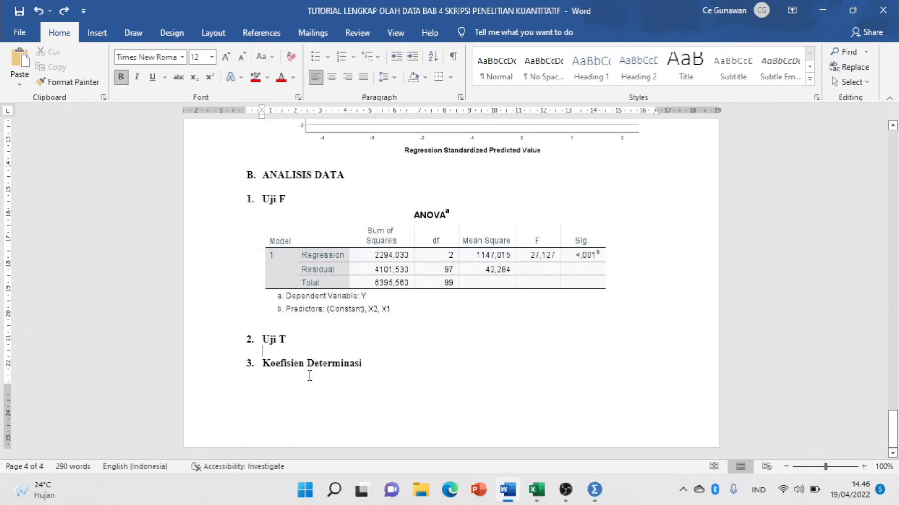
# Paste Special the Coefficients table under Uji T as a Picture (JPEG).
pyautogui.click(20, 85)
pyautogui.click(47, 137)
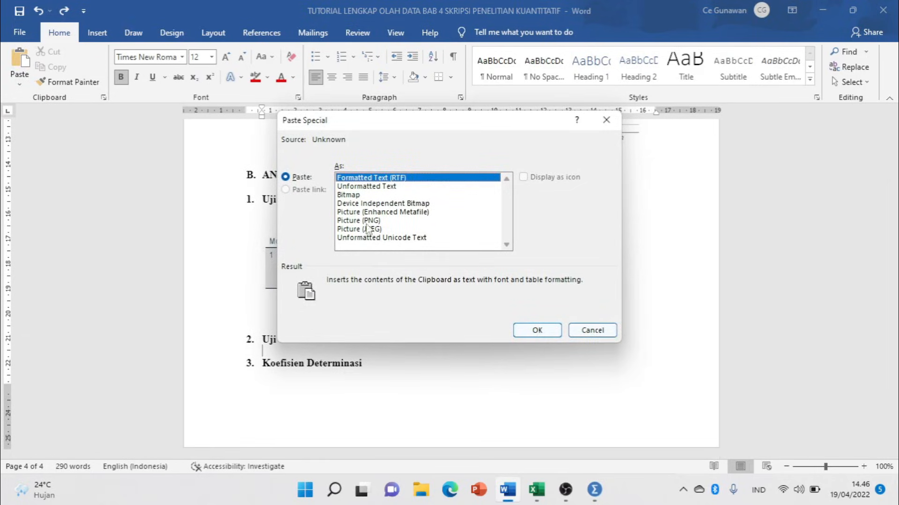
pyautogui.click(370, 237)
pyautogui.click(370, 229)
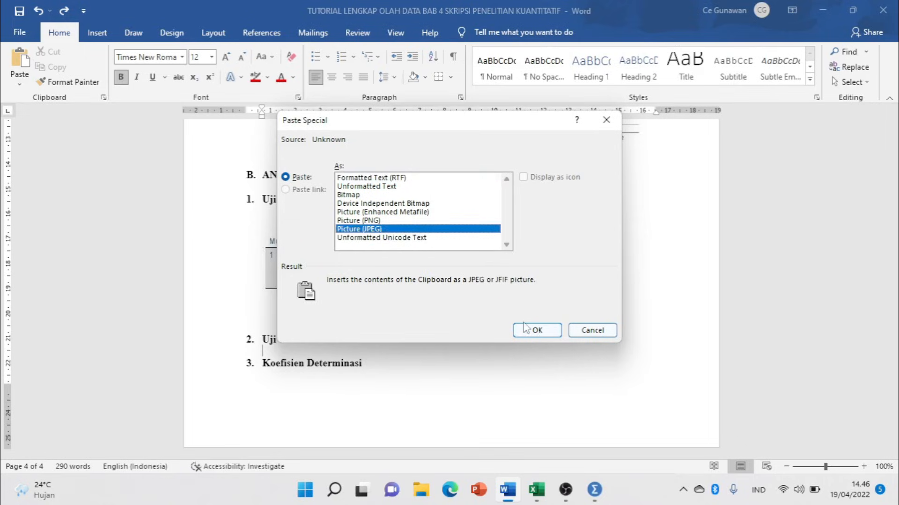
pyautogui.click(526, 330)
# Insert a page break so Uji T starts on the next page.
pyautogui.scroll(-4, 387, 301)
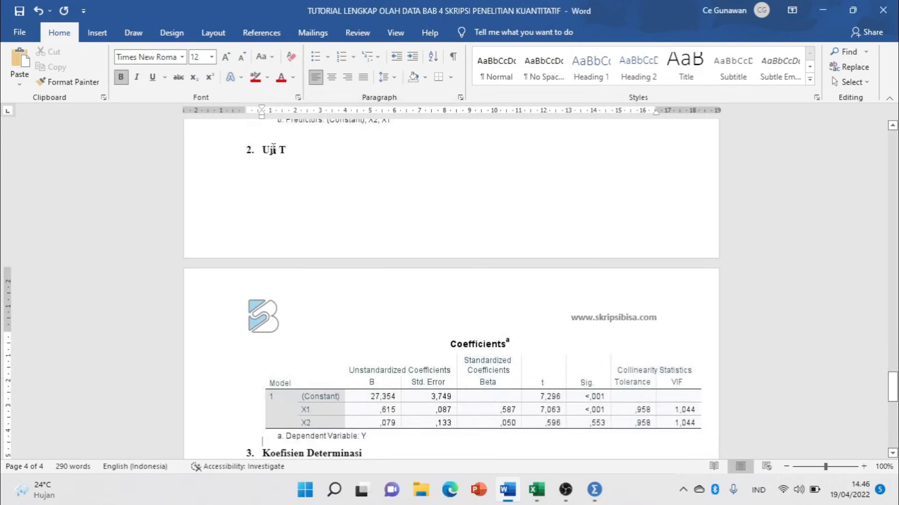
pyautogui.click(292, 136)
pyautogui.press('Return')
pyautogui.press('Return')
pyautogui.press('Return')
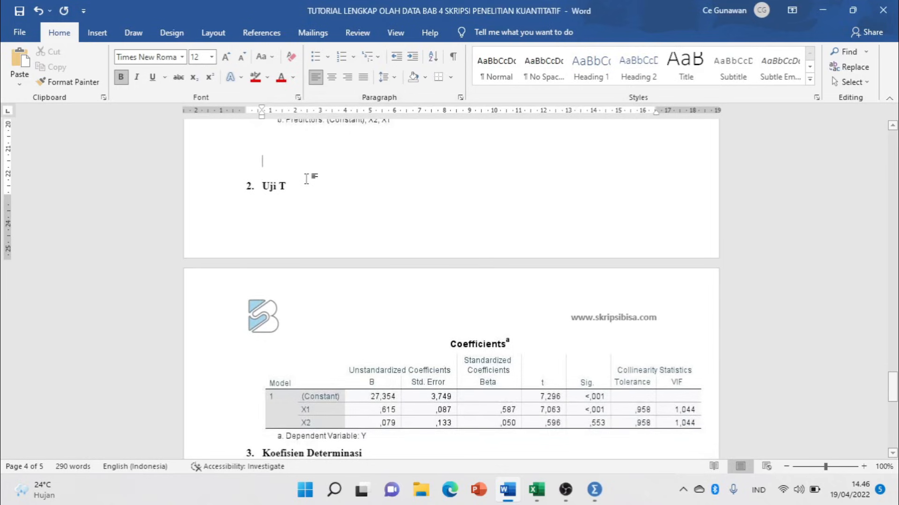
pyautogui.hotkey('ctrl', 'Return')
# Shrink the Coefficients picture slightly to fit the text width.
pyautogui.scroll(-3, 342, 270)
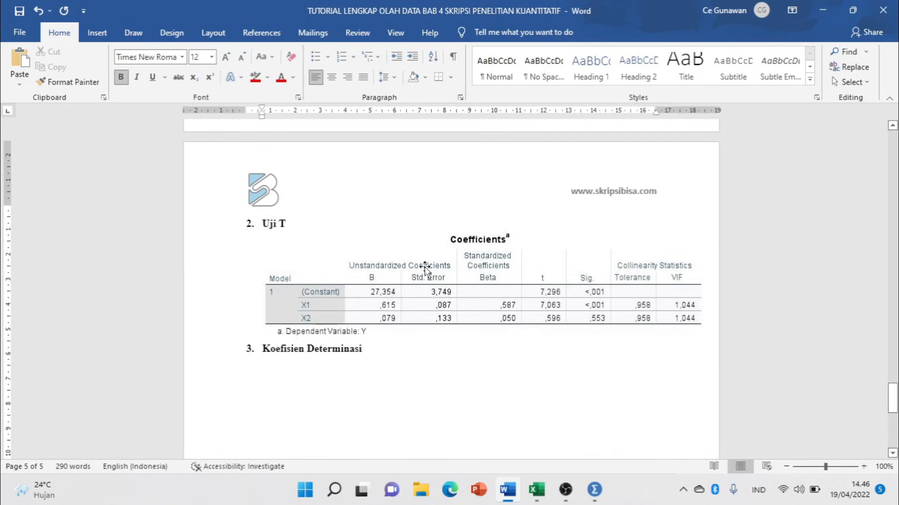
pyautogui.click(425, 269)
pyautogui.moveTo(702, 341); pyautogui.dragTo(655, 325)
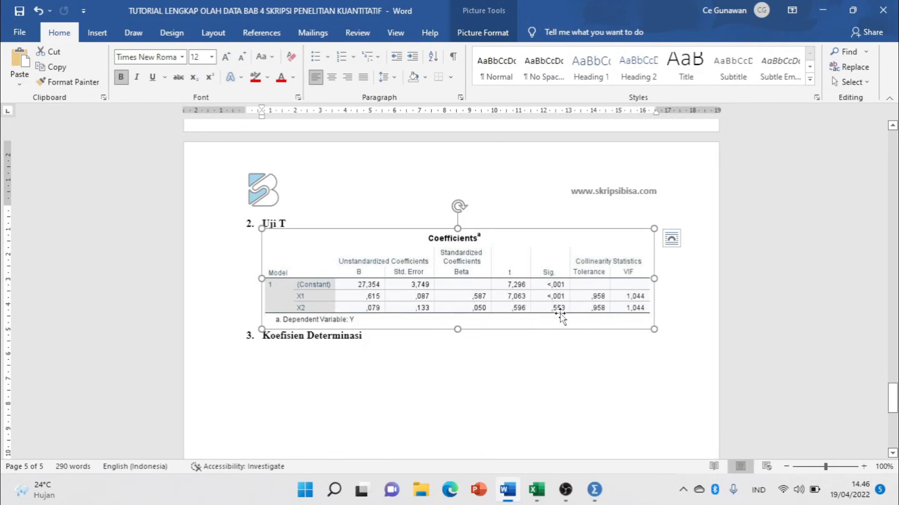
# Review the ANOVA and Coefficients pictures, then set the cursor below '3. Koefisien Determinasi' and switch to SPSS.
pyautogui.scroll(10, 420, 324)
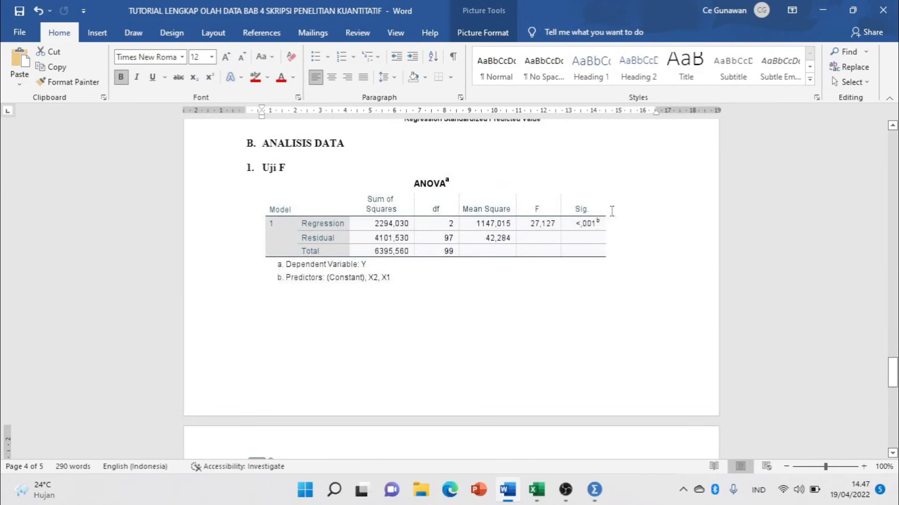
pyautogui.scroll(-5, 450, 302)
pyautogui.scroll(-3, 452, 304)
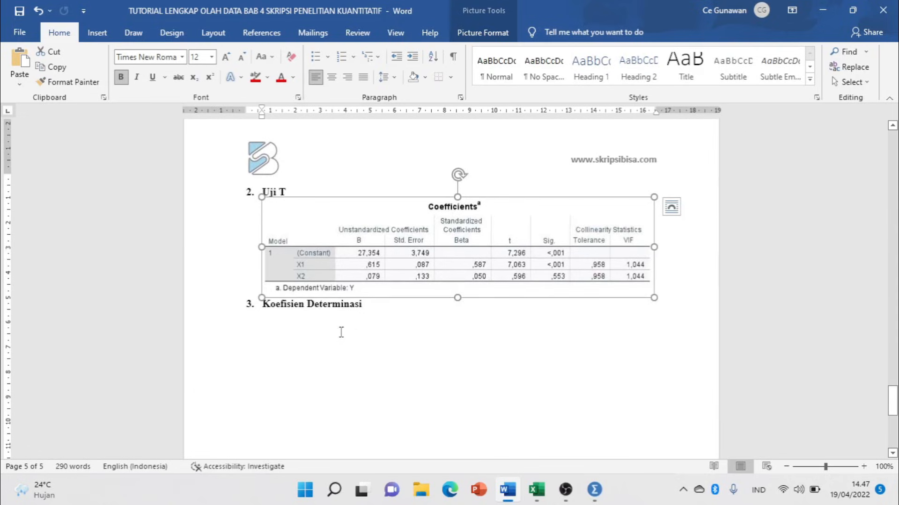
pyautogui.click(315, 344)
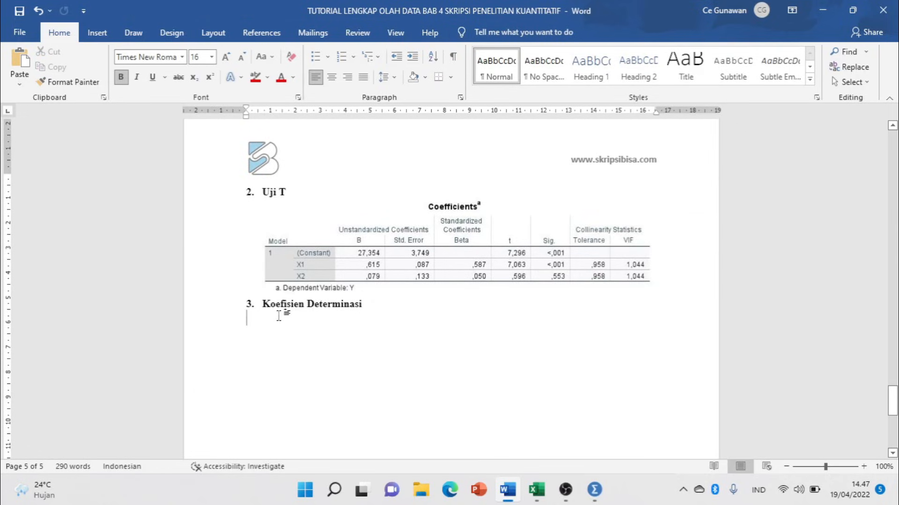
pyautogui.hotkey('alt', 'Tab')
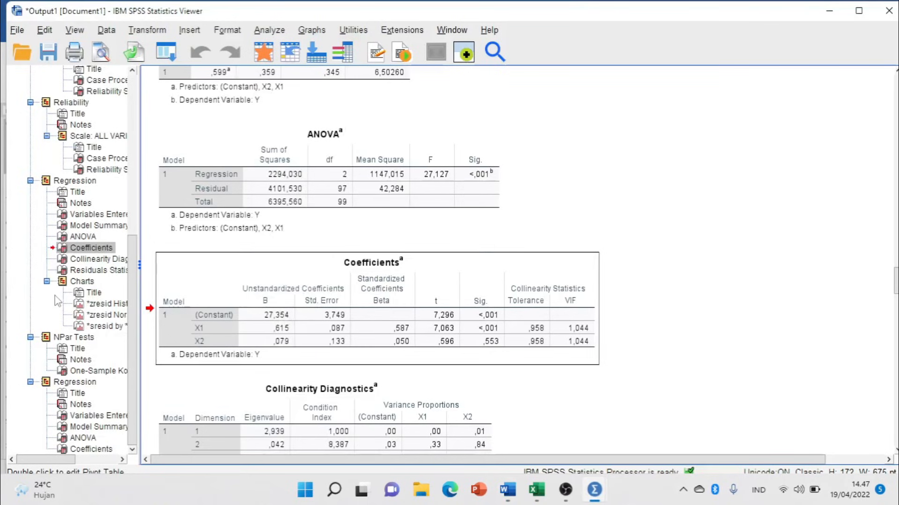
# Copy the Model Summary table from the SPSS Output Viewer and return to Word's paste options.
pyautogui.scroll(3, 421, 266)
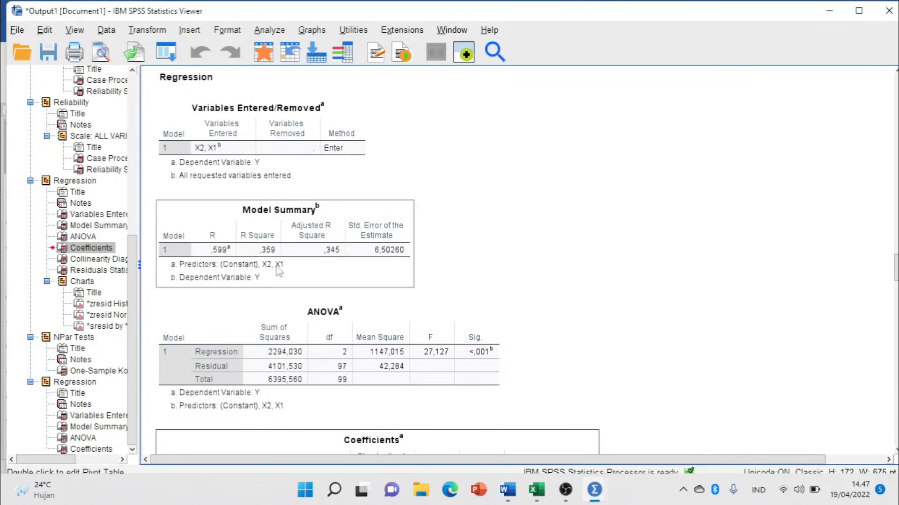
pyautogui.click(274, 242)
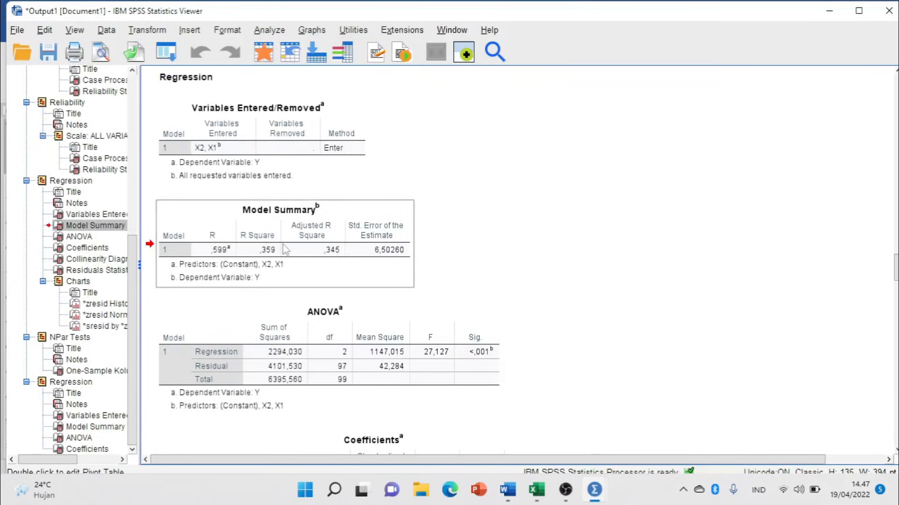
pyautogui.rightClick(285, 250)
pyautogui.click(310, 290)
pyautogui.hotkey('alt', 'Tab')
pyautogui.click(19, 83)
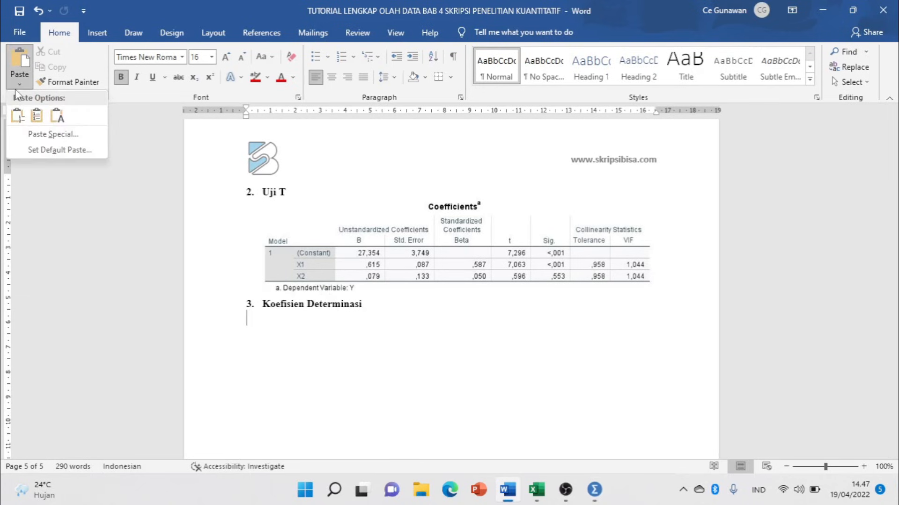
# Paste Special the Model Summary table under Koefisien Determinasi as a Picture (JPEG).
pyautogui.click(53, 134)
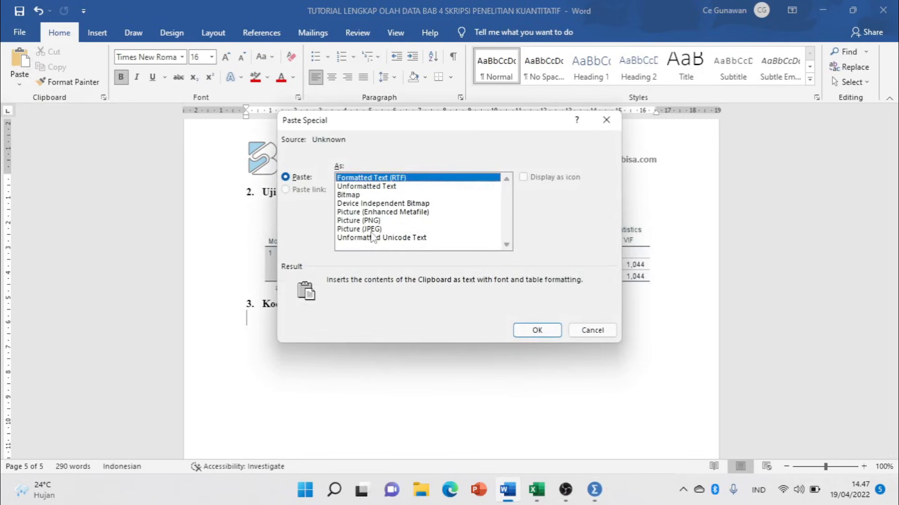
pyautogui.click(372, 229)
pyautogui.click(538, 330)
pyautogui.scroll(-1, 520, 309)
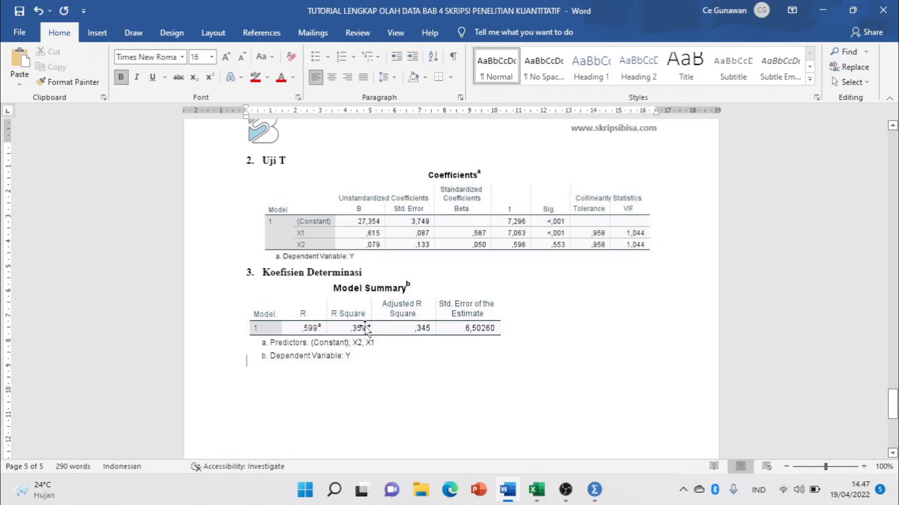
# Check the pasted Model Summary picture, then minimise the Word document.
pyautogui.click(353, 360)
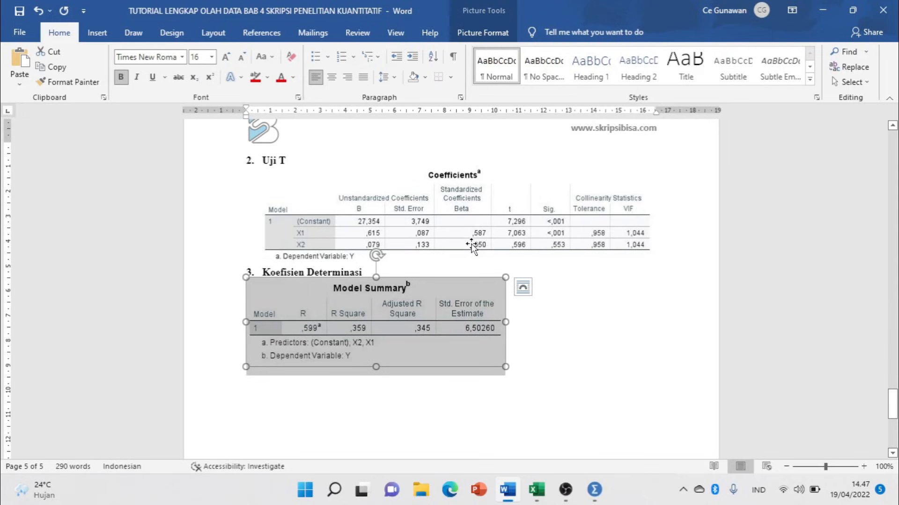
pyautogui.scroll(15, 474, 247)
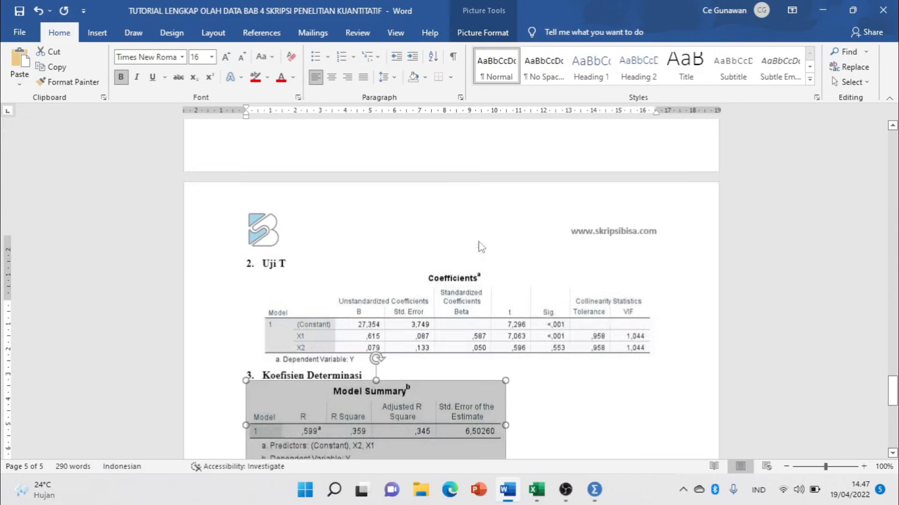
pyautogui.scroll(12, 481, 247)
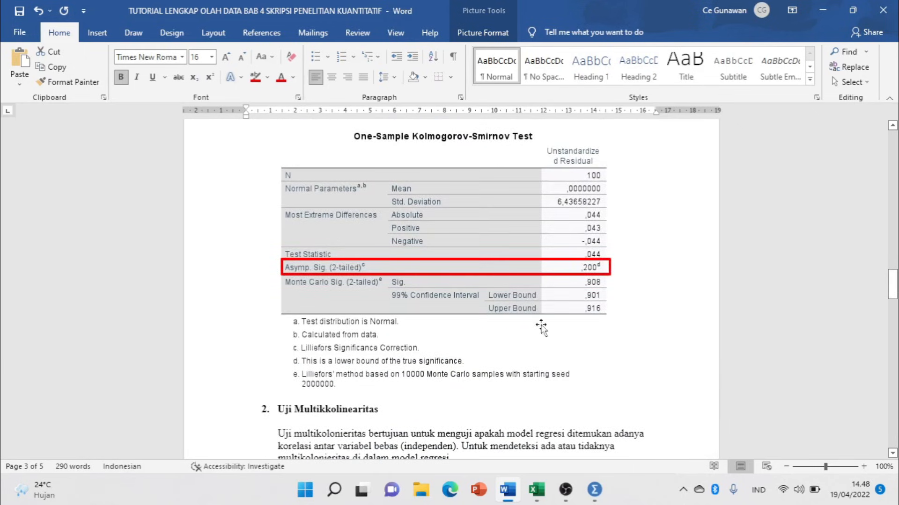
pyautogui.click(506, 490)
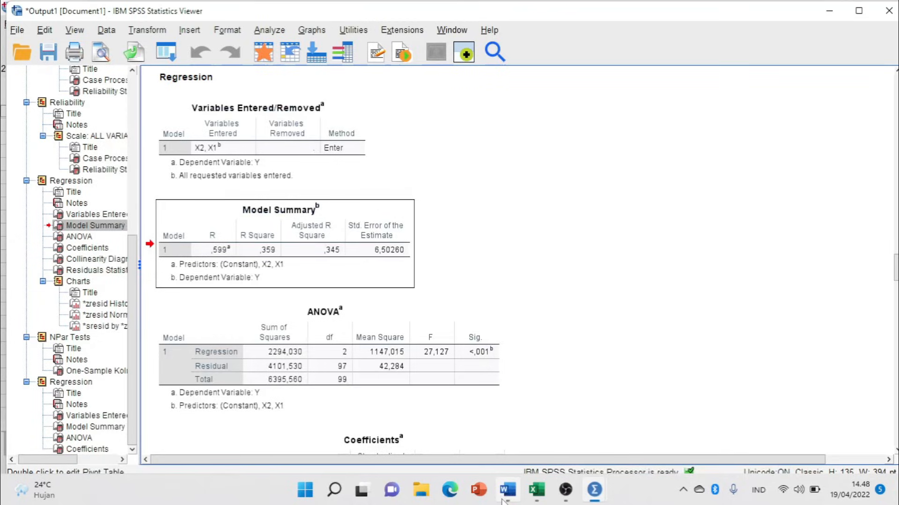
# Open TUTORIAL BAB IV from the TUTORIAL OLAH DATA BAB 4 folder on New Volume (D:).
pyautogui.click(421, 499)
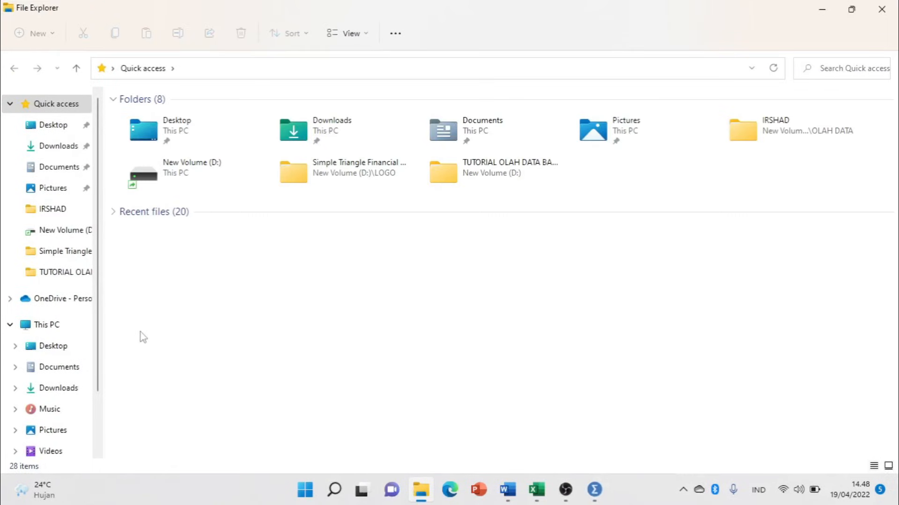
pyautogui.click(62, 230)
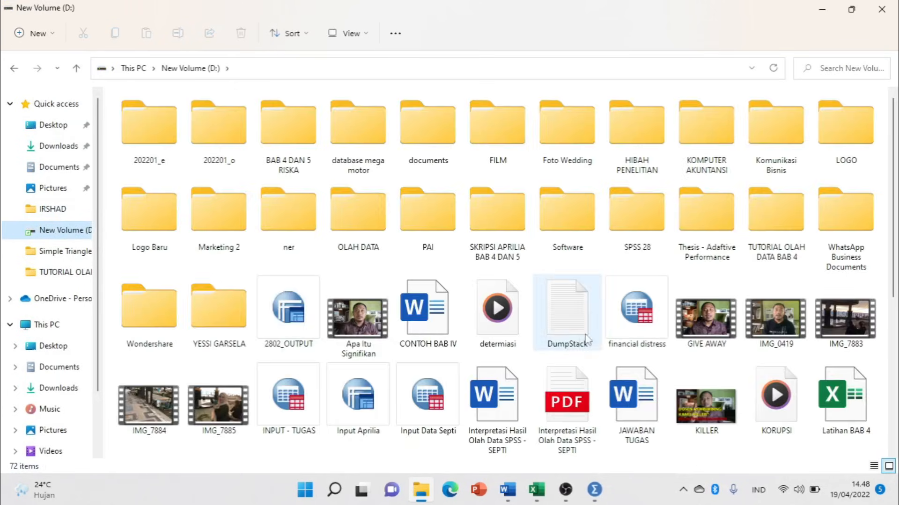
pyautogui.doubleClick(772, 234)
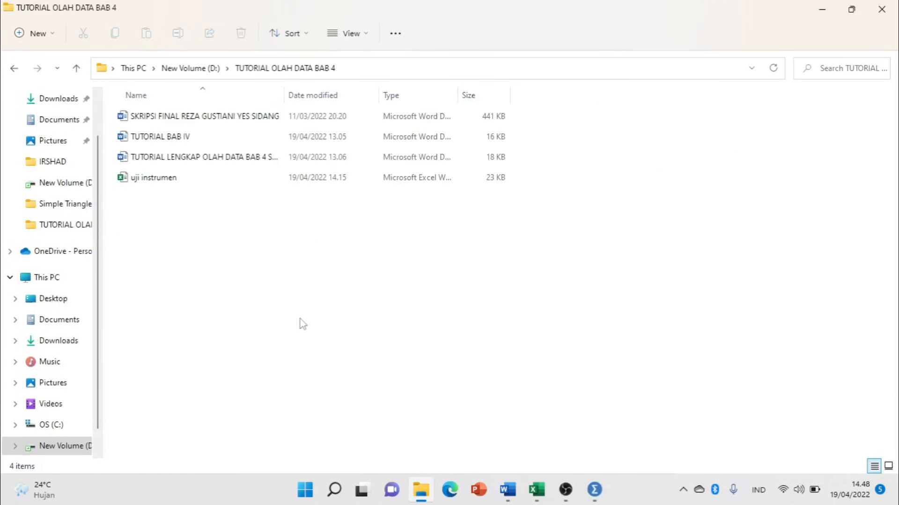
pyautogui.doubleClick(205, 138)
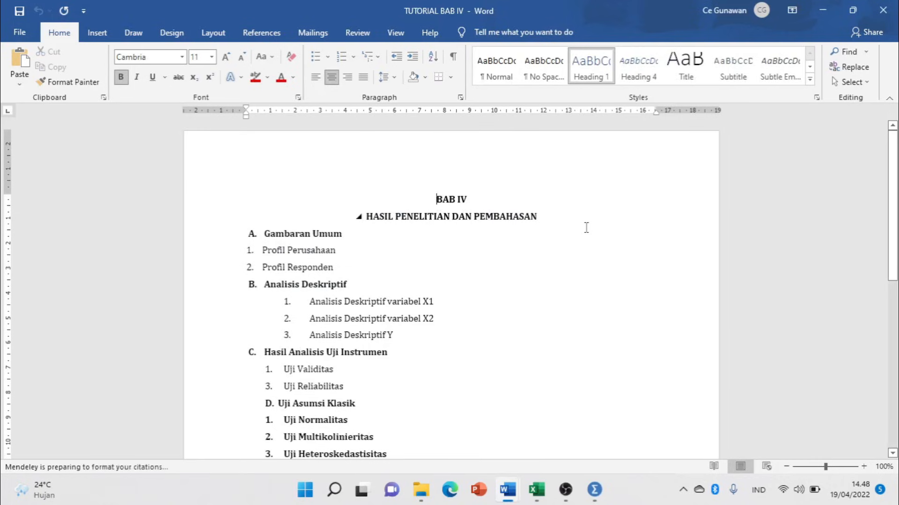
# Highlight the Profil Perusahaan line of the BAB IV outline in red.
pyautogui.click(208, 239)
pyautogui.click(336, 252)
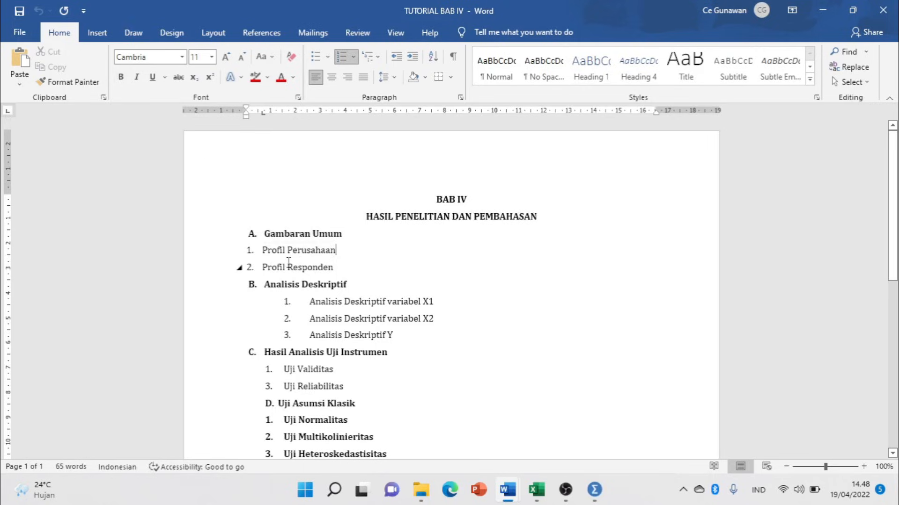
pyautogui.click(201, 252)
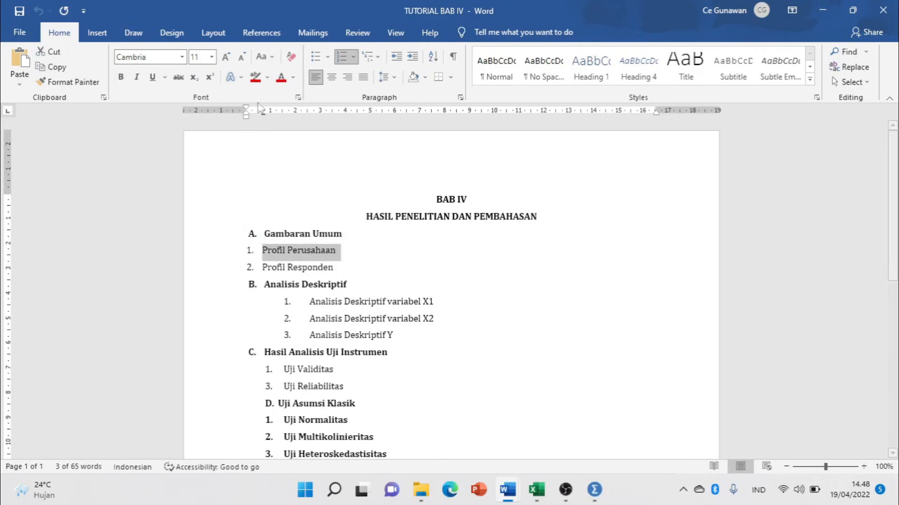
pyautogui.click(257, 81)
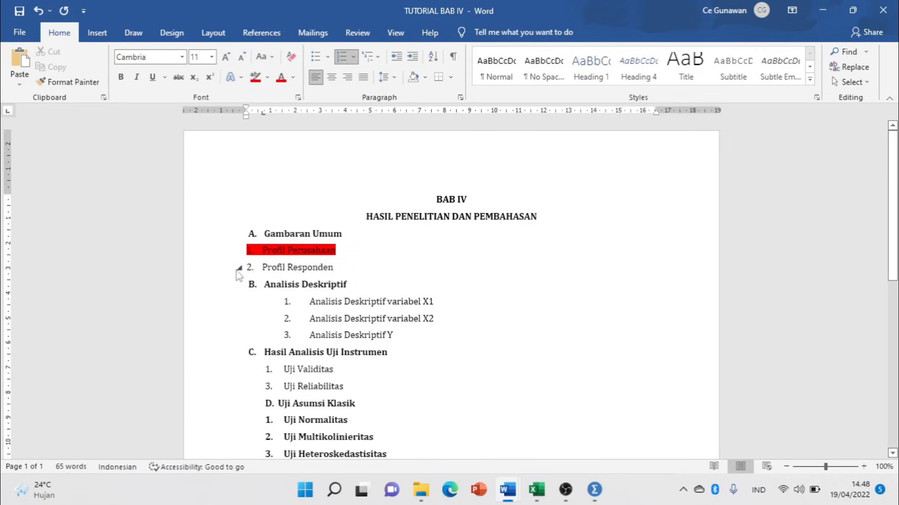
# Select and then deselect the Profil Responden line, then bring up the Data Latihan workbook.
pyautogui.click(222, 266)
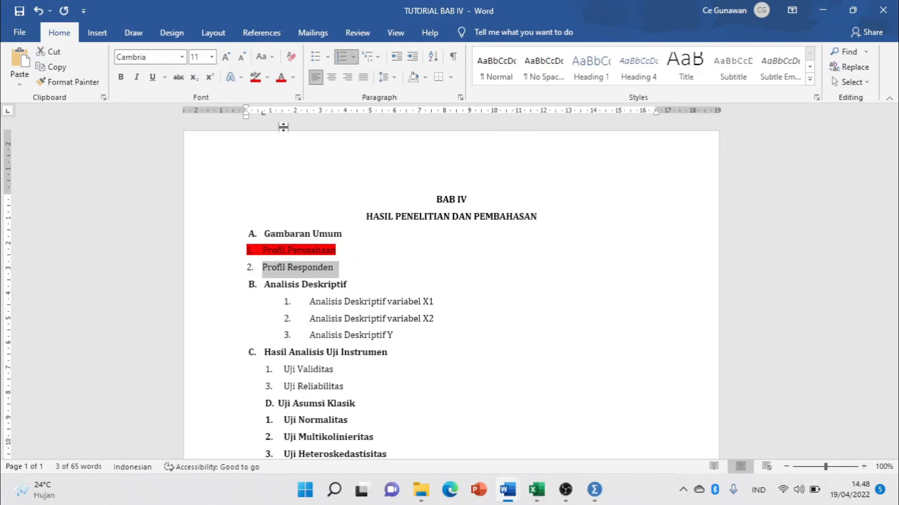
pyautogui.click(365, 278)
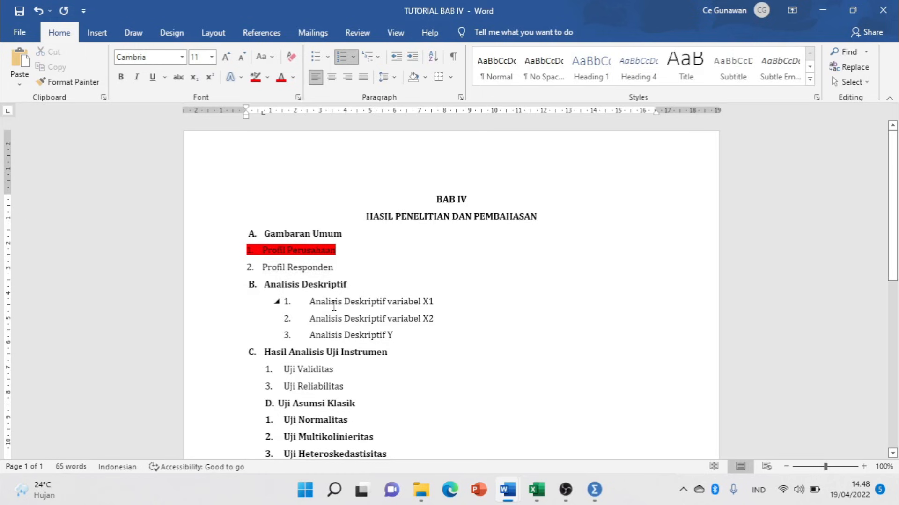
pyautogui.click(537, 492)
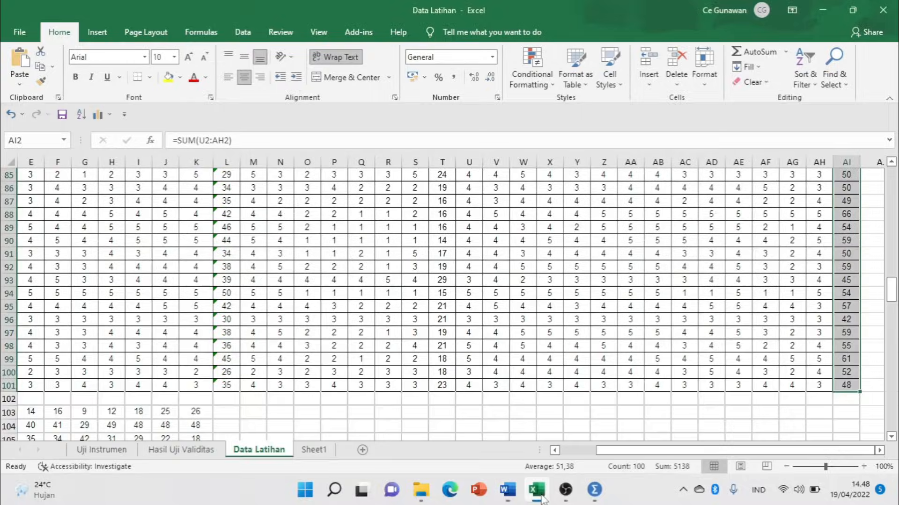
# Add an empty line after Analisis Deskriptif variabel X1 and after variabel X2.
pyautogui.click(314, 450)
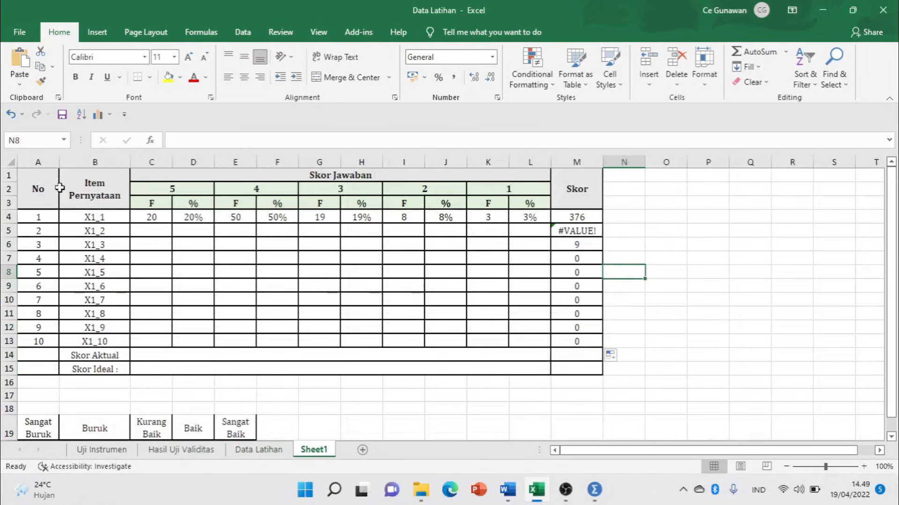
pyautogui.click(510, 492)
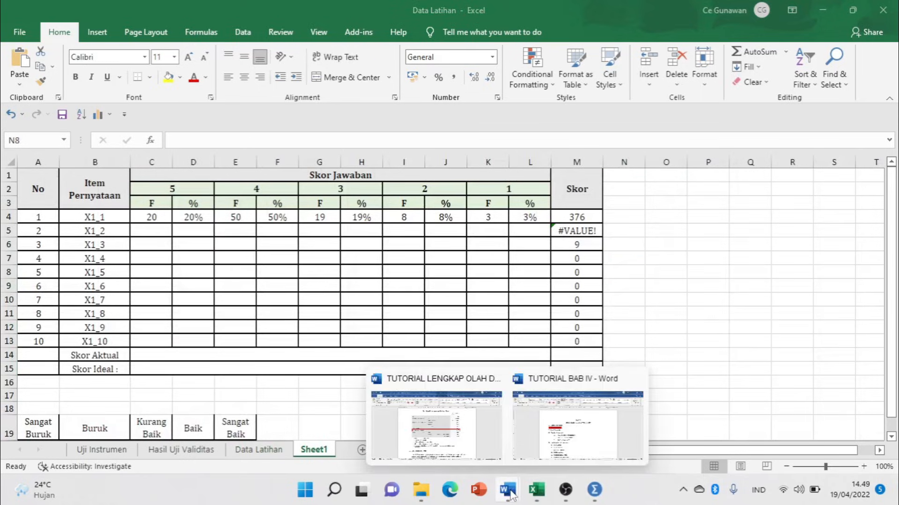
pyautogui.click(564, 437)
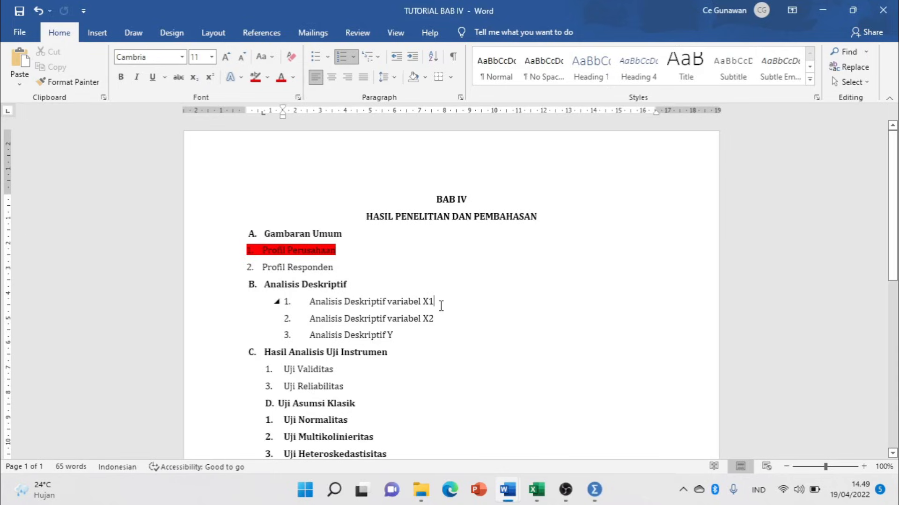
pyautogui.press('Return')
pyautogui.press('Return')
pyautogui.click(494, 344)
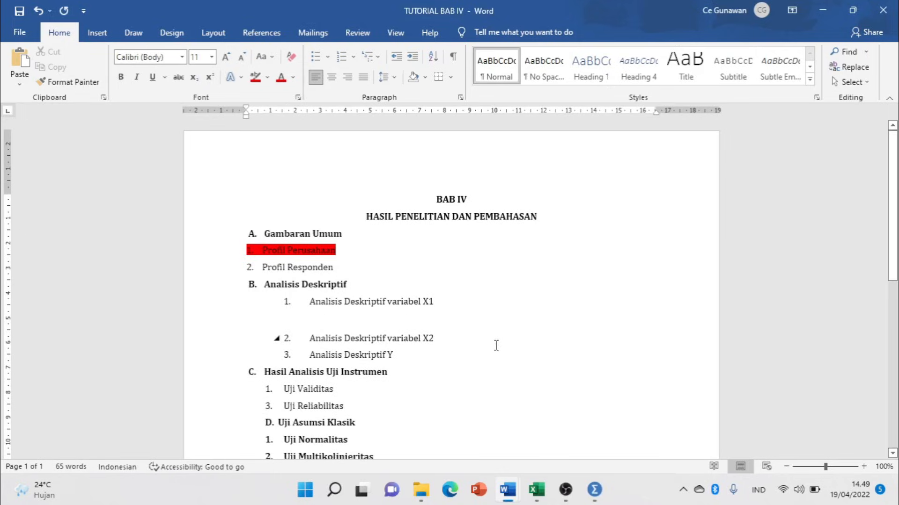
pyautogui.press('Return')
pyautogui.press('Return')
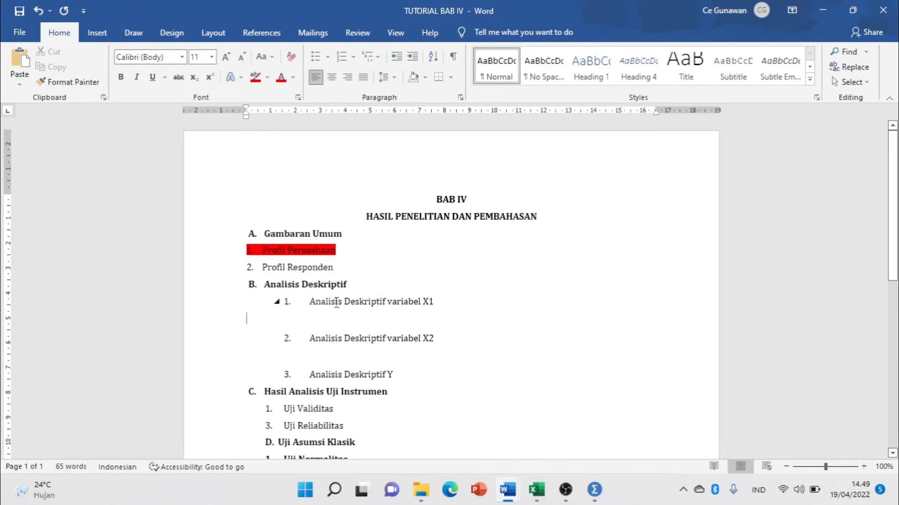
# Review the outline around Hasil Analisis Uji Instrumen and Uji Reliabilitas.
pyautogui.moveTo(336, 302); pyautogui.dragTo(468, 312)
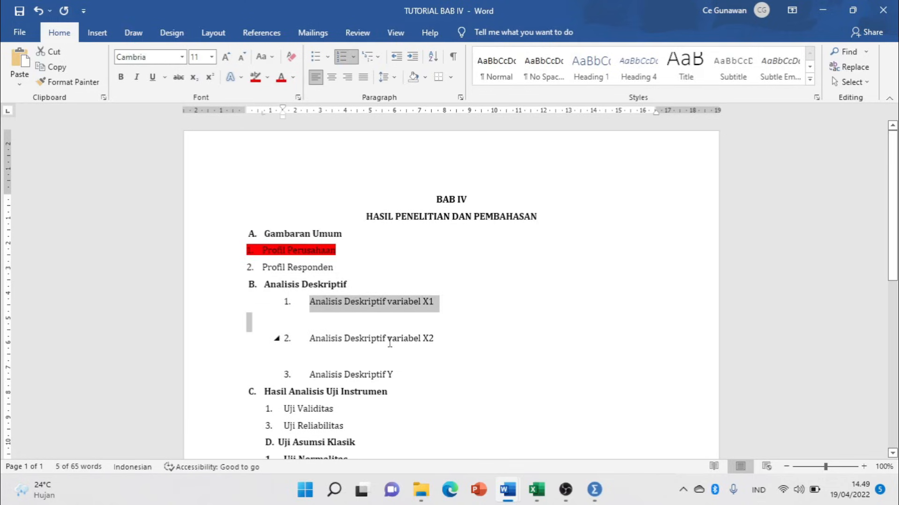
pyautogui.scroll(-3, 390, 343)
pyautogui.click(401, 268)
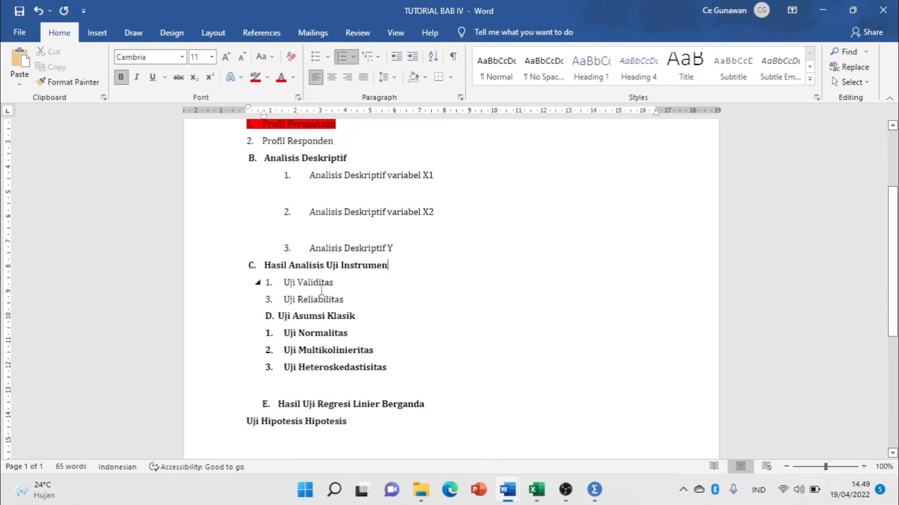
pyautogui.click(329, 300)
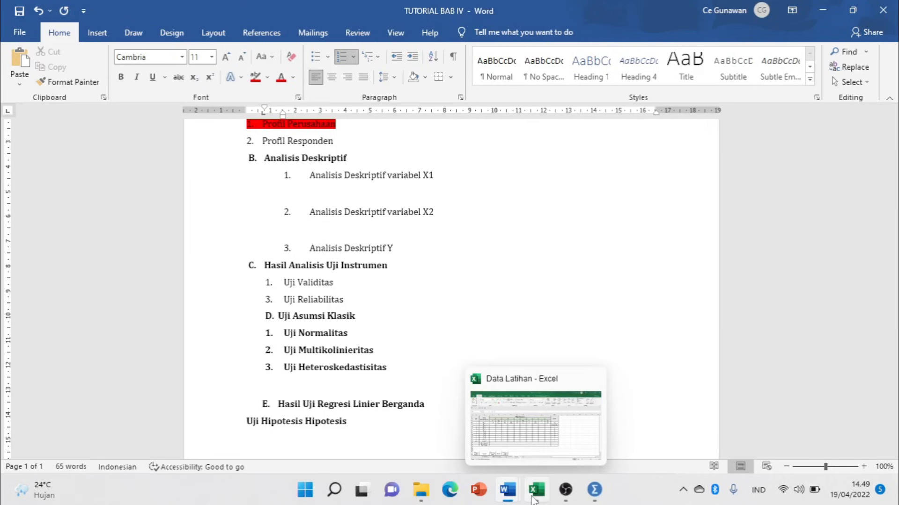
# Check the X1 (A1:D11) and X2 (from F1) tables on the Hasil Uji Validitas sheet, then return to Word.
pyautogui.moveTo(509, 500)
pyautogui.click(515, 447)
pyautogui.click(182, 450)
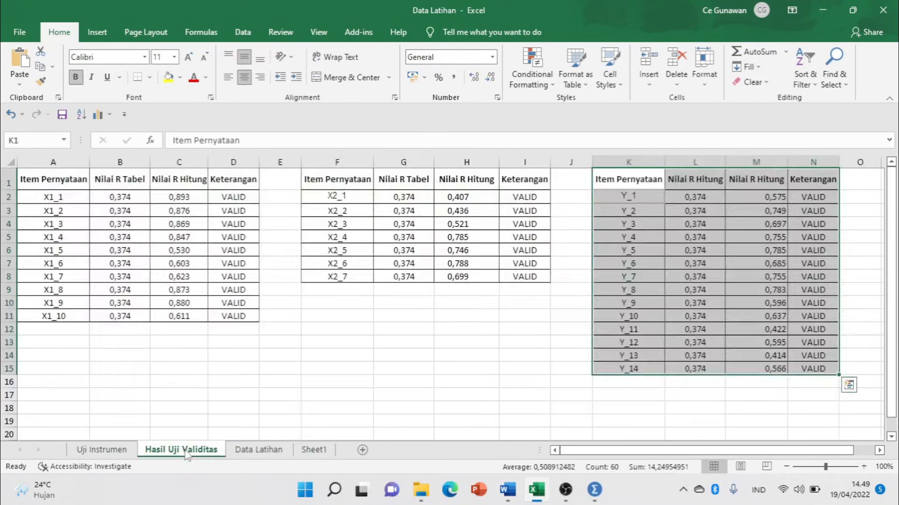
pyautogui.moveTo(37, 181); pyautogui.dragTo(237, 318)
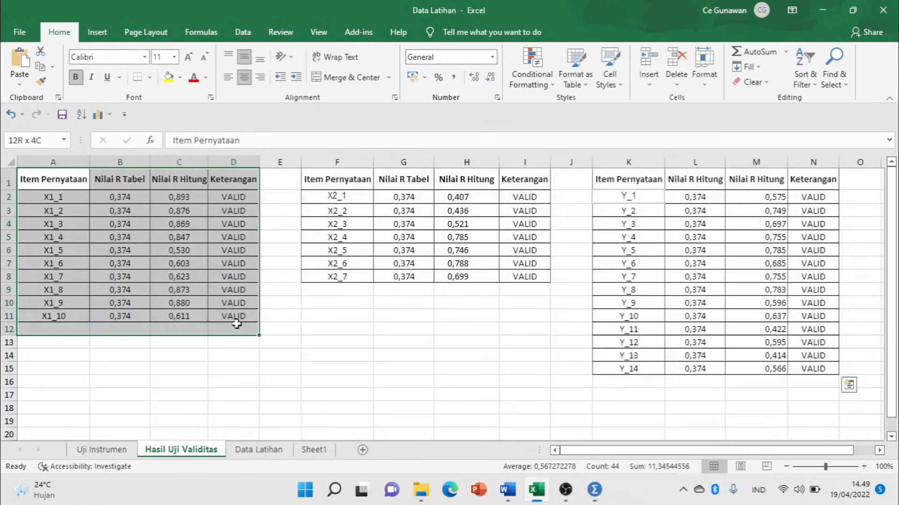
pyautogui.moveTo(327, 183); pyautogui.dragTo(527, 263)
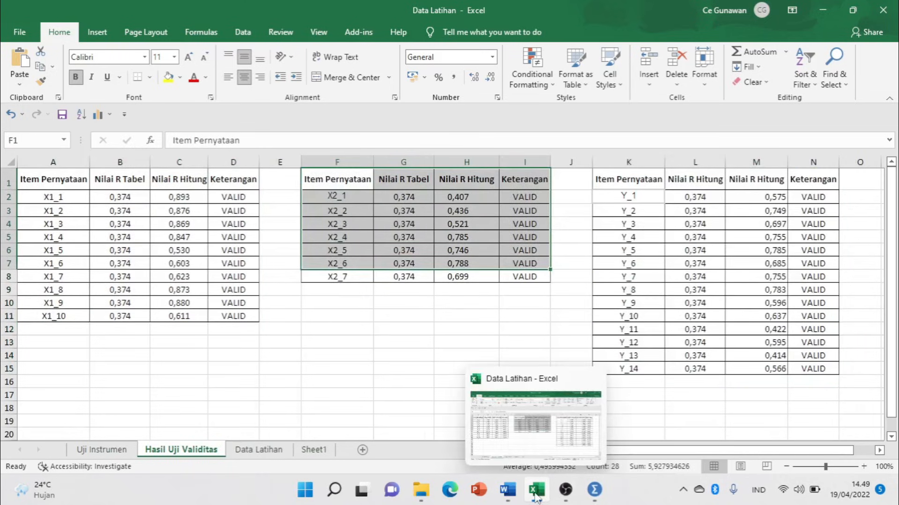
pyautogui.click(507, 490)
pyautogui.click(560, 448)
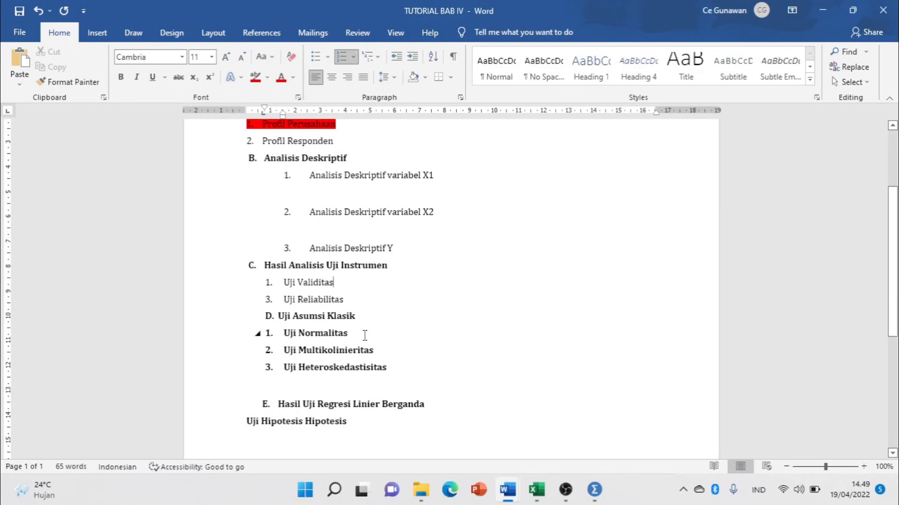
# Review the outline through Uji Normalitas, briefly hiding and restoring the TUTORIAL BAB IV window.
pyautogui.click(283, 316)
pyautogui.scroll(-3, 309, 348)
pyautogui.scroll(4, 311, 357)
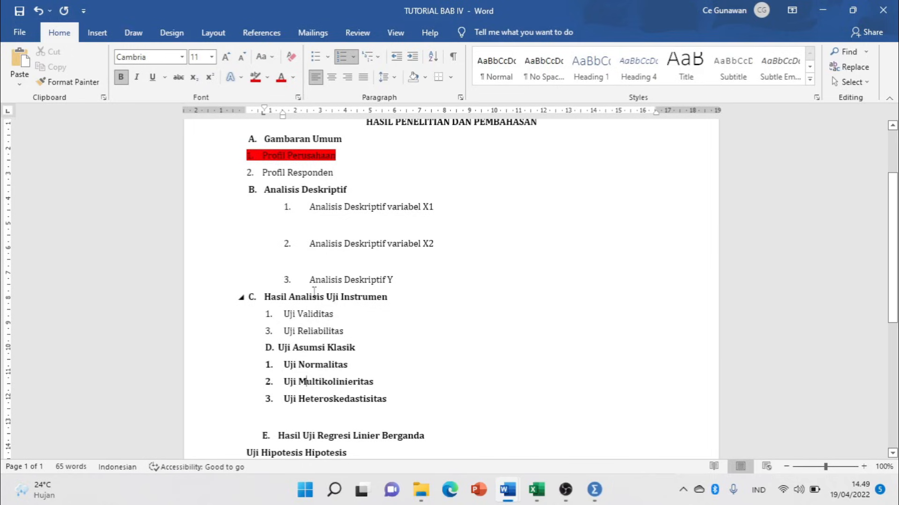
pyautogui.scroll(1, 408, 196)
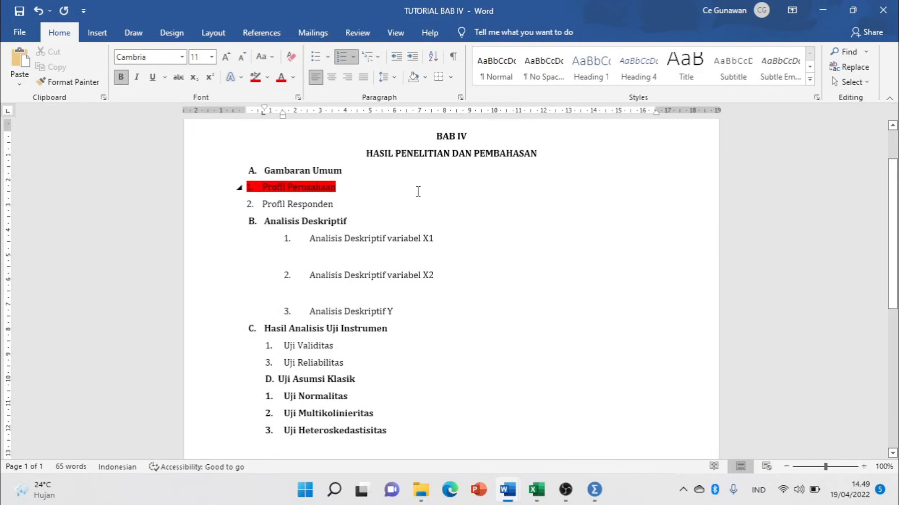
pyautogui.click(823, 12)
pyautogui.moveTo(420, 490)
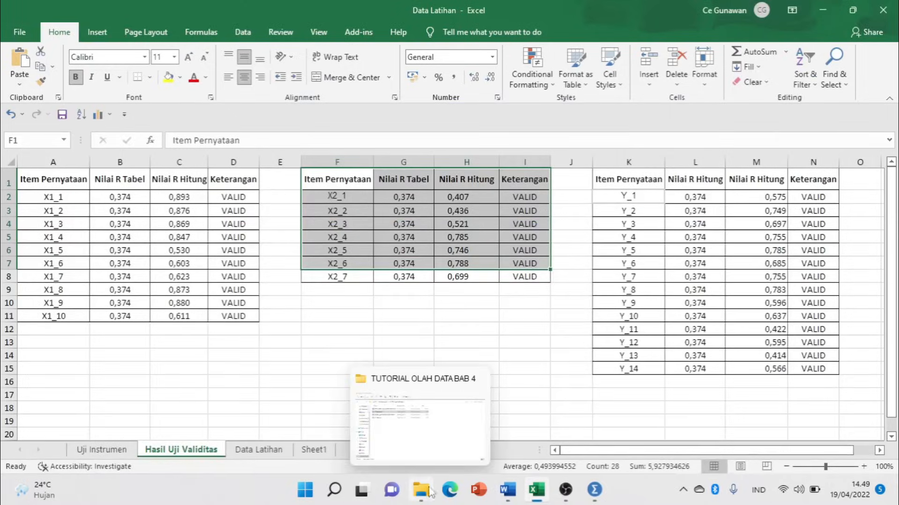
pyautogui.moveTo(507, 489)
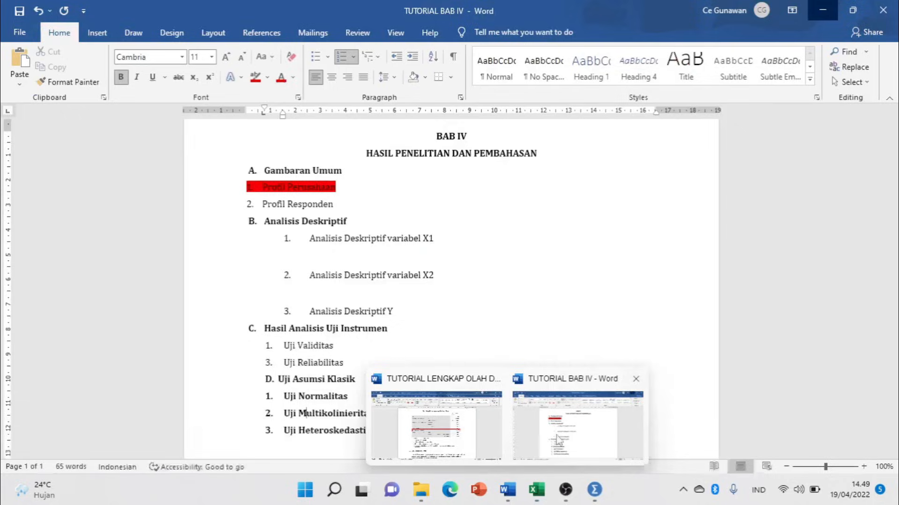
pyautogui.click(532, 417)
pyautogui.scroll(3, 487, 270)
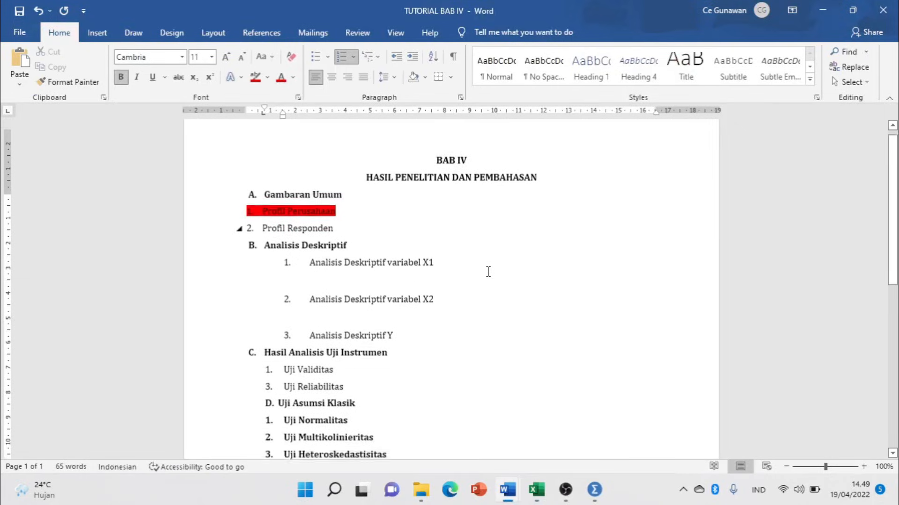